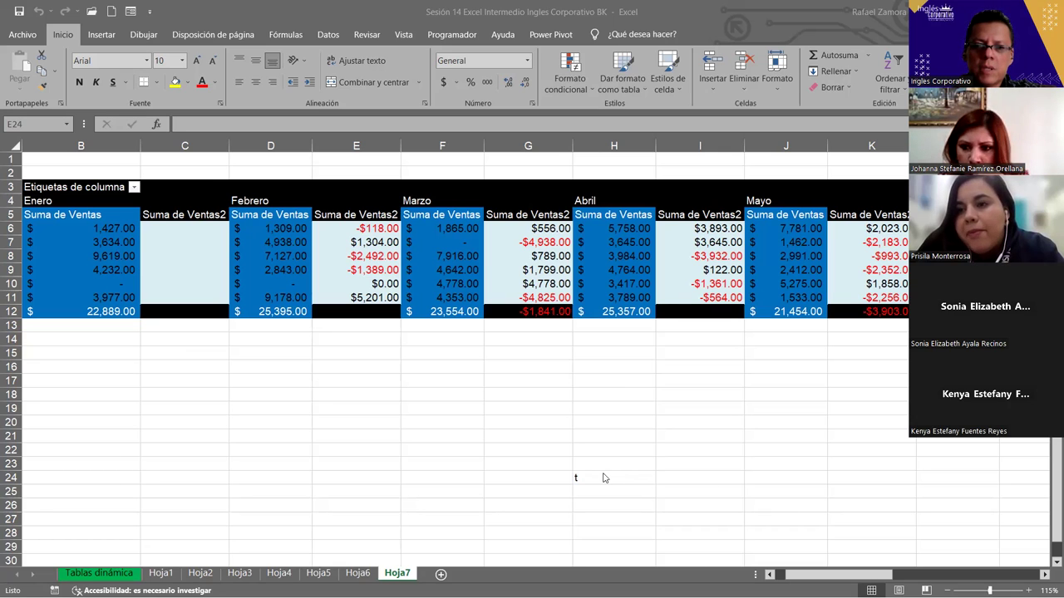
Select cells around the Hoja7 pivot, ending on March's Suma de Ventas2 value 556
drag(617, 463, 664, 486)
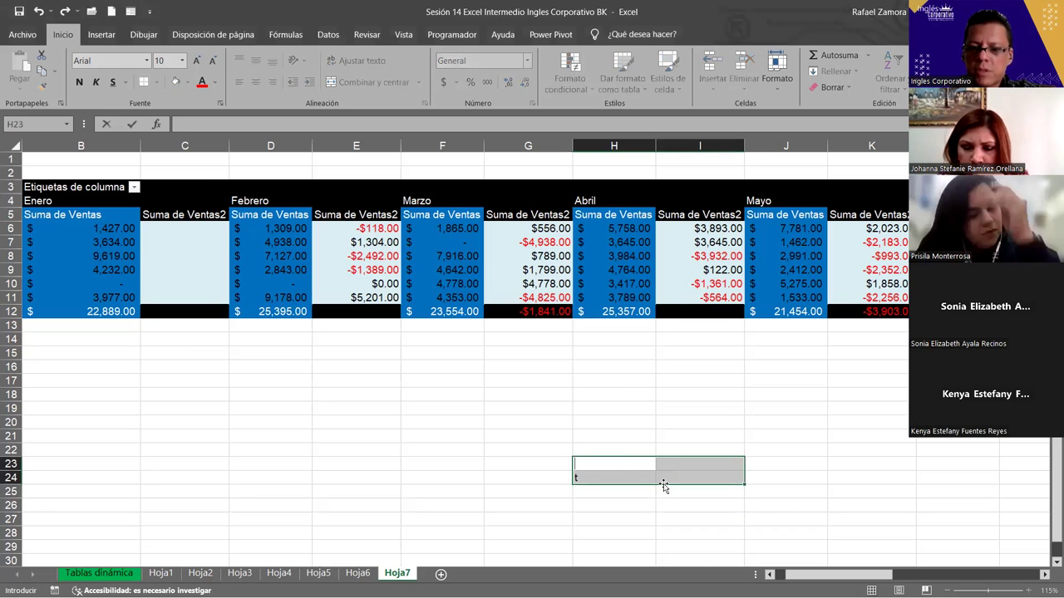
click(597, 477)
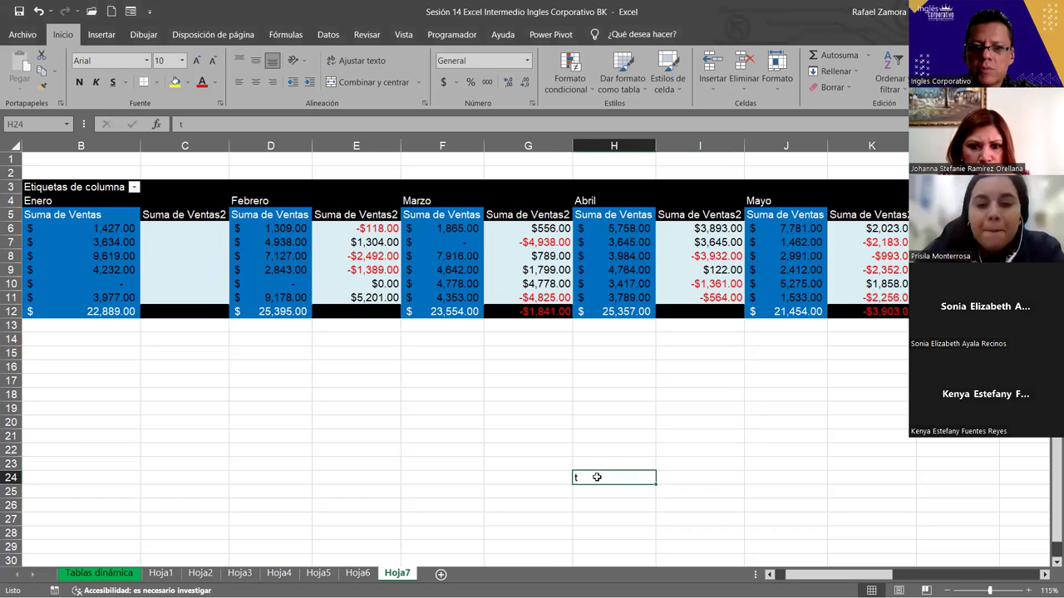
click(610, 390)
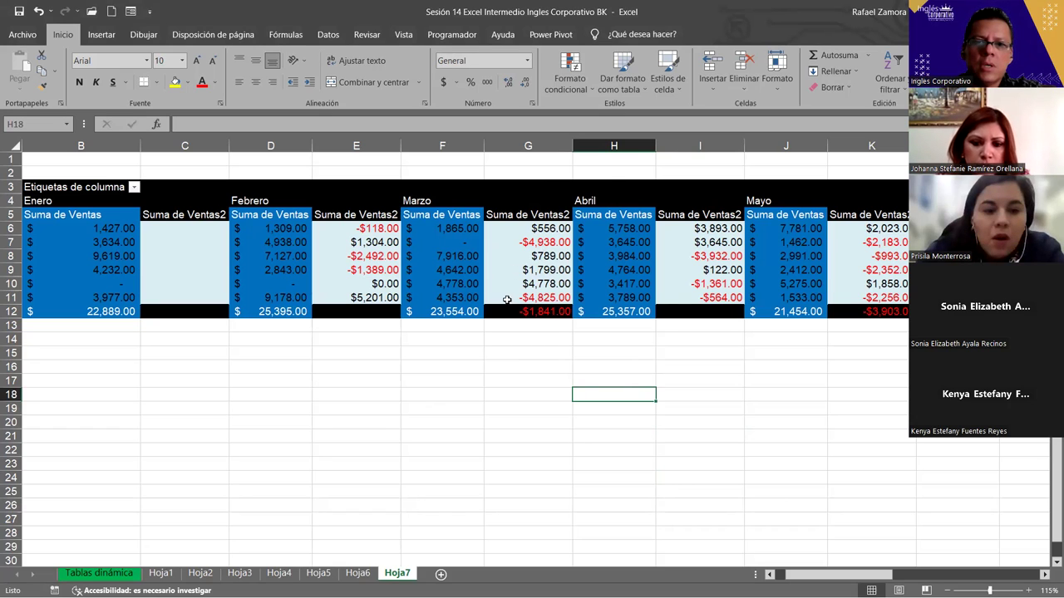
mouse_move(544, 241)
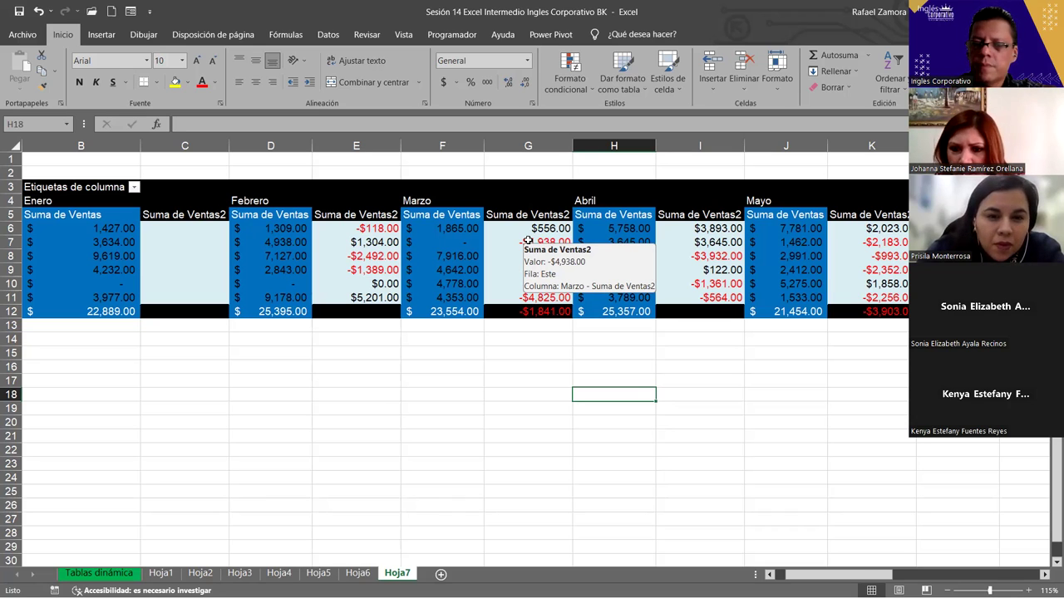
click(424, 399)
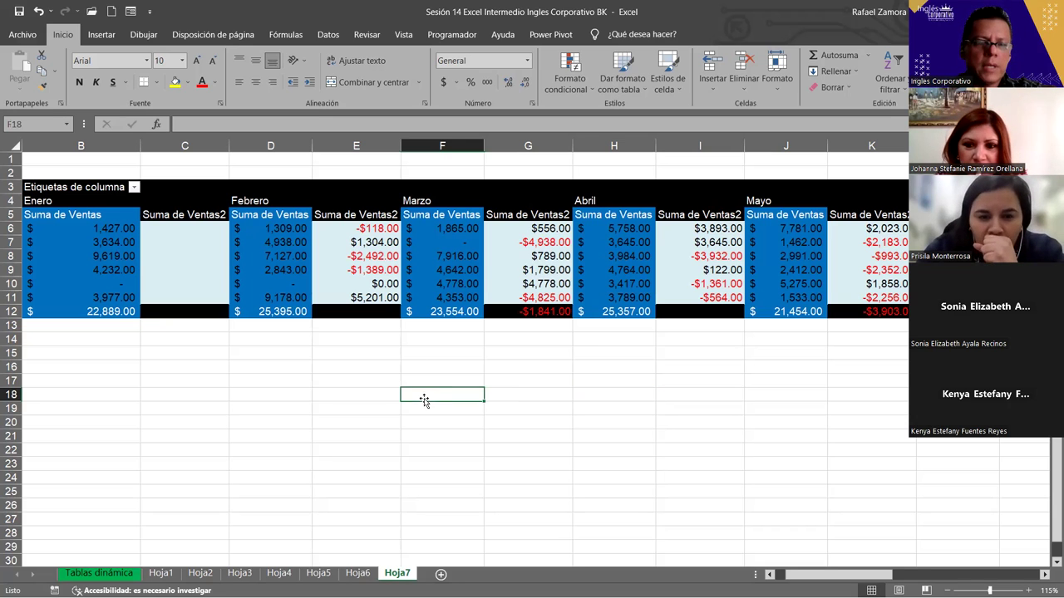
click(369, 259)
click(433, 447)
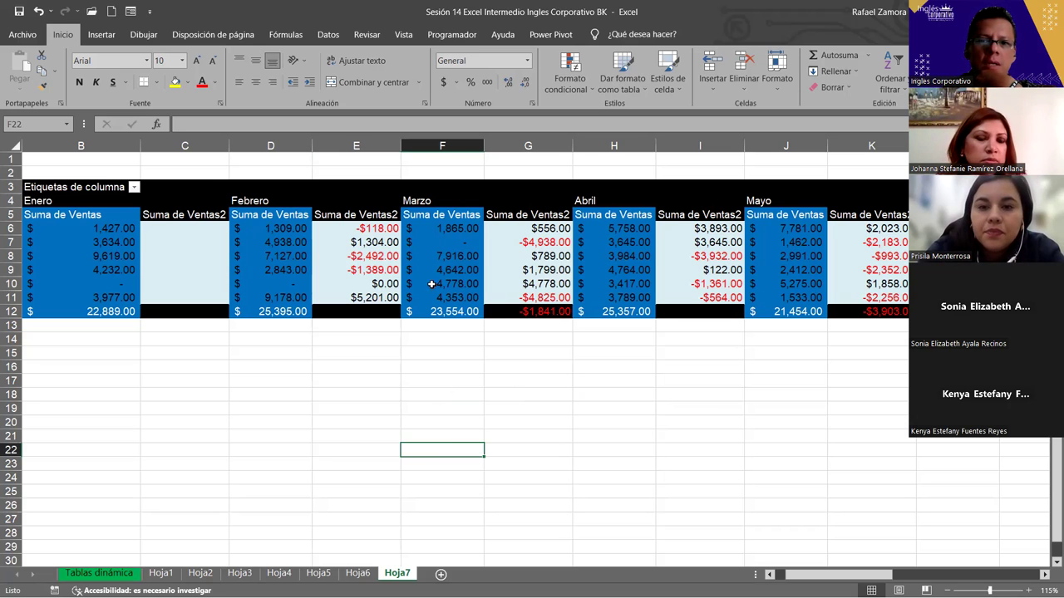
click(559, 226)
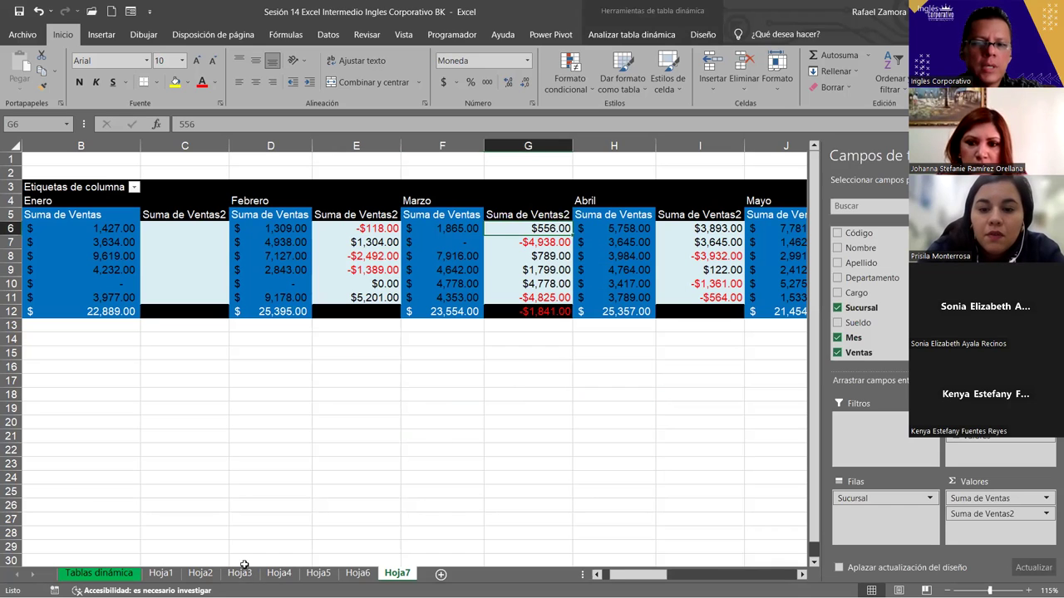
Review the Tablas dinámica source data and the Hoja2 salary pivot, then return to Hoja7
click(112, 575)
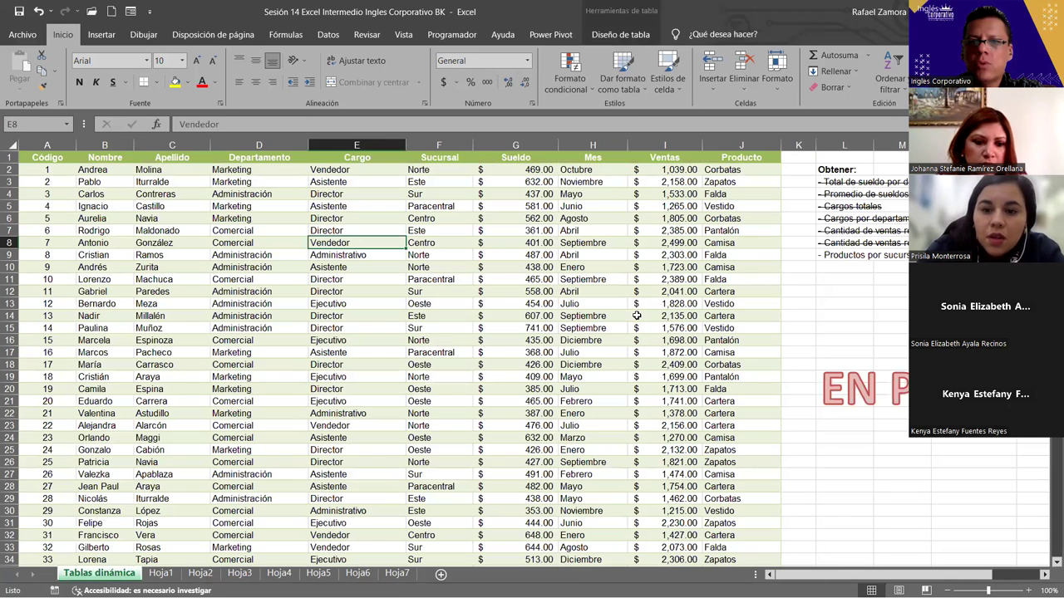
click(658, 255)
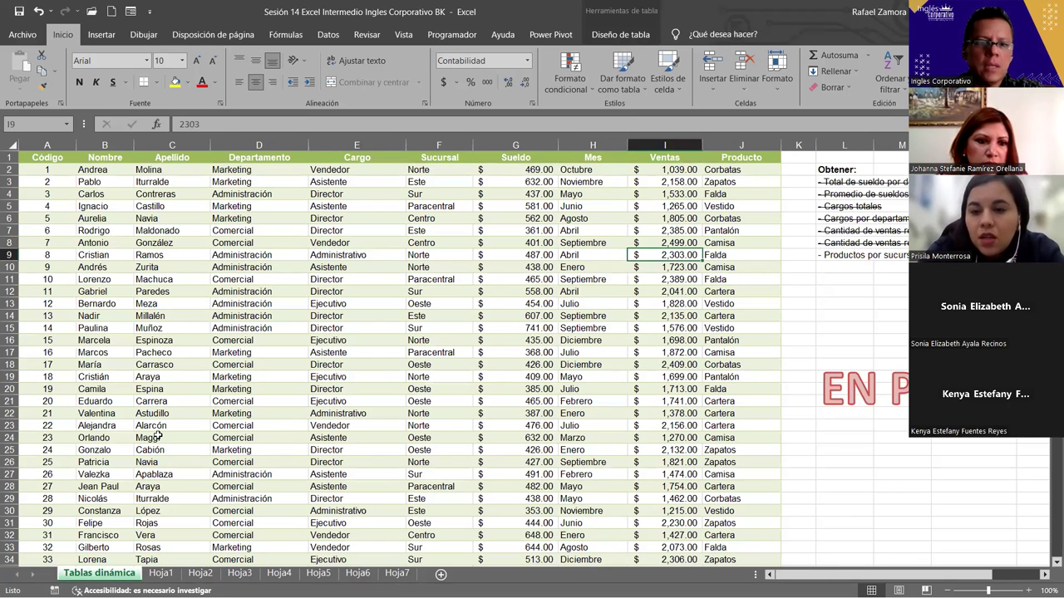
click(199, 574)
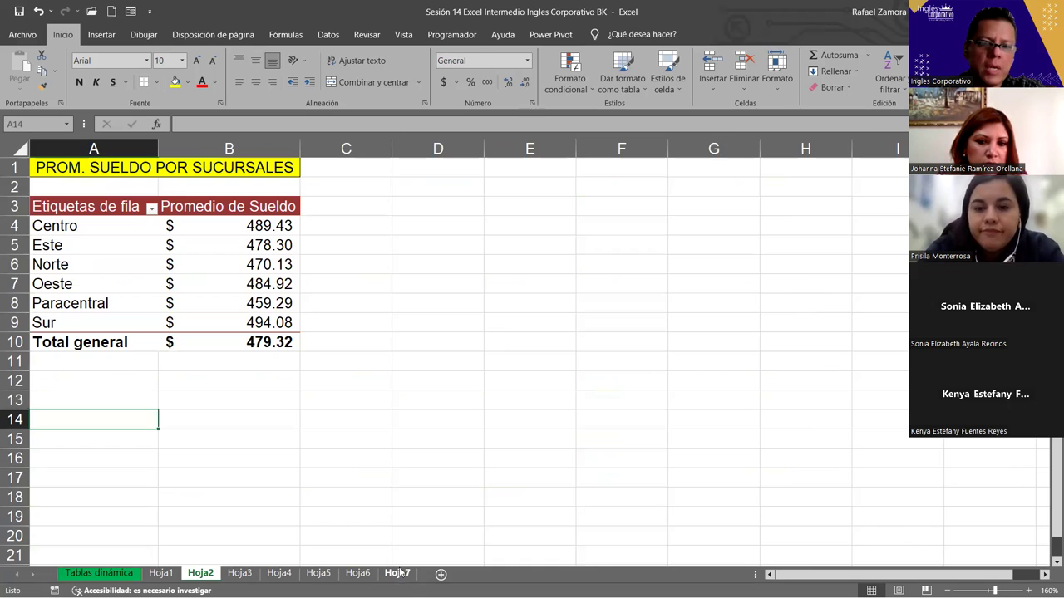
click(397, 574)
click(560, 376)
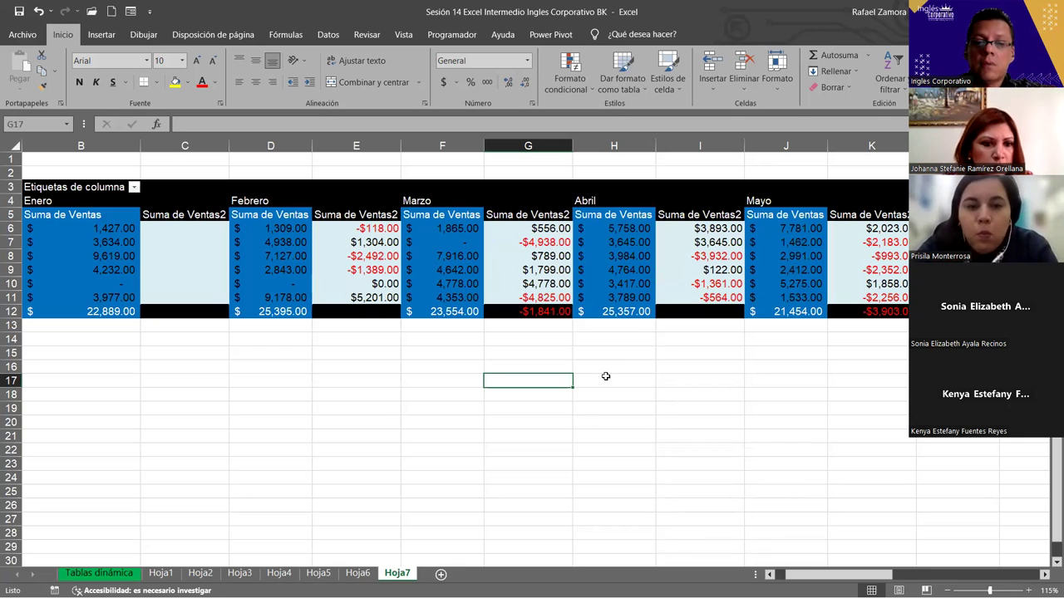
In H15, build a GETPIVOTDATA formula of April minus March sales, giving 3893
click(619, 353)
text())
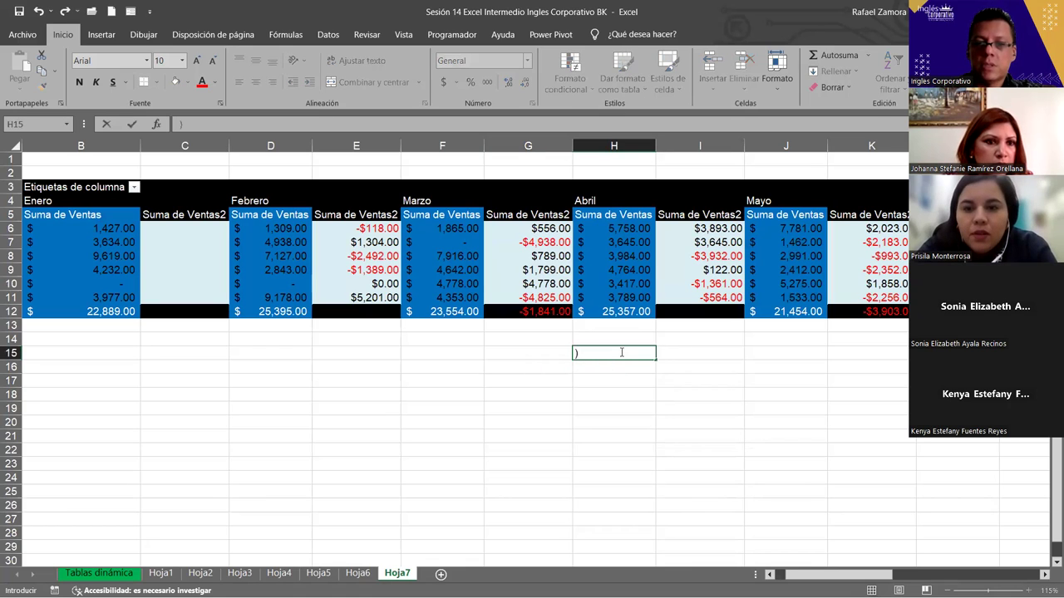
text(=)
click(617, 229)
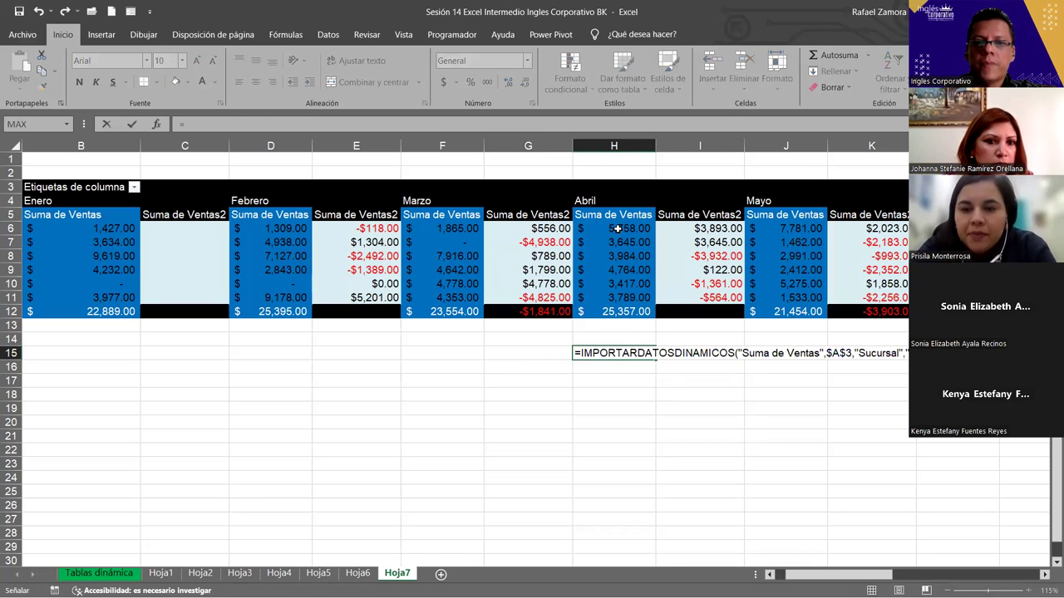
click(471, 230)
key(Return)
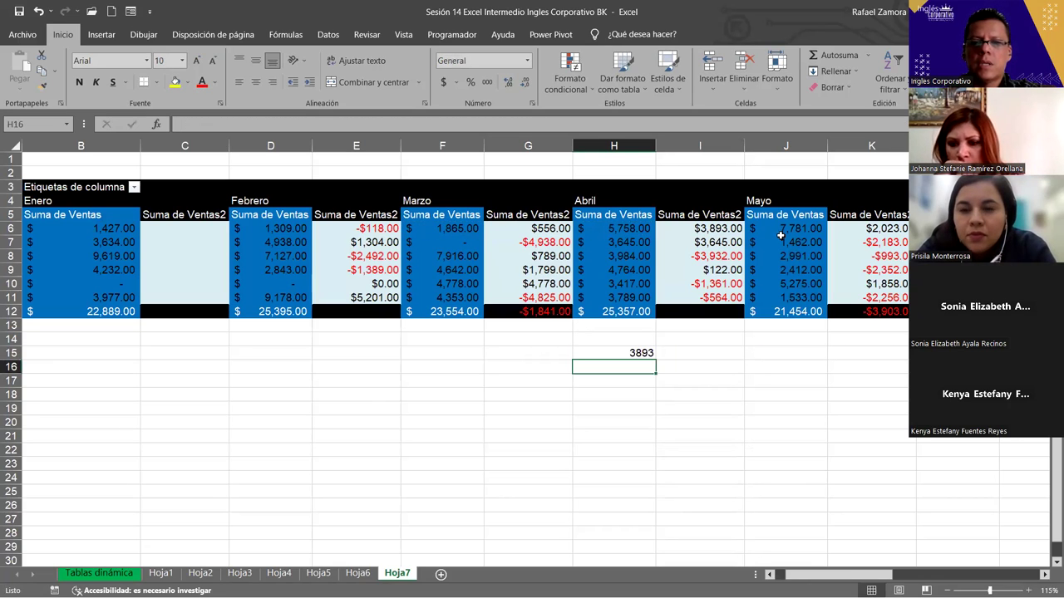
click(723, 232)
click(702, 354)
key(Return)
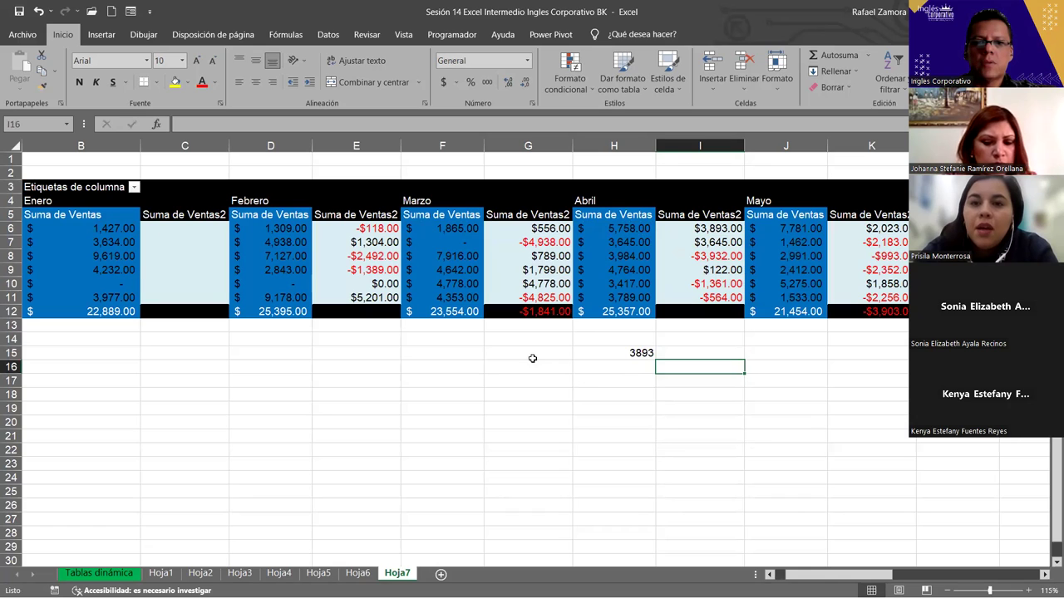
click(642, 354)
Enter =F6-D6 in G15 to get March minus February sales, 556
click(529, 355)
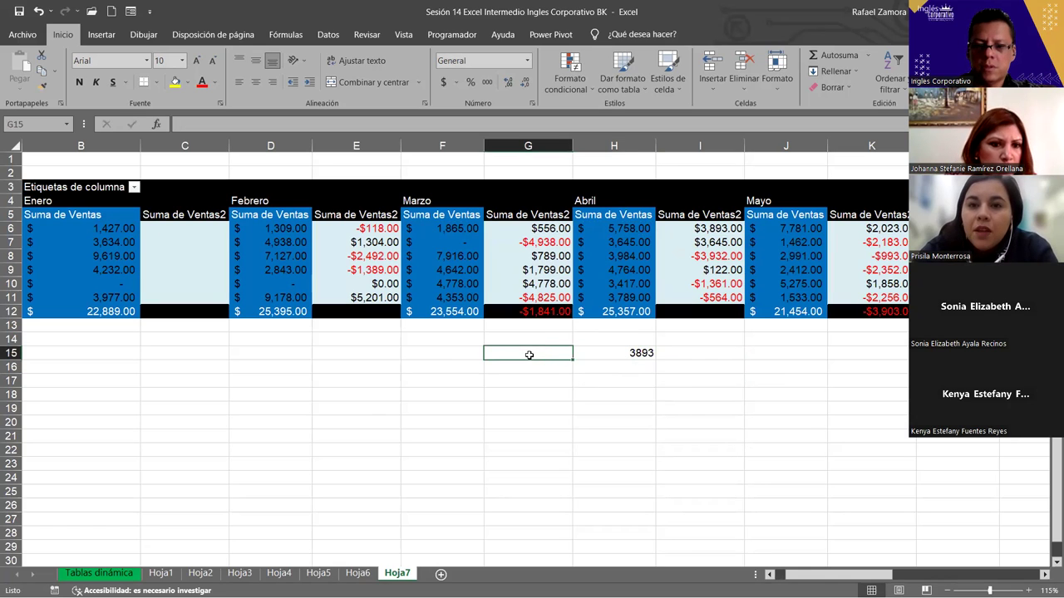
text())
key(BackSpace)
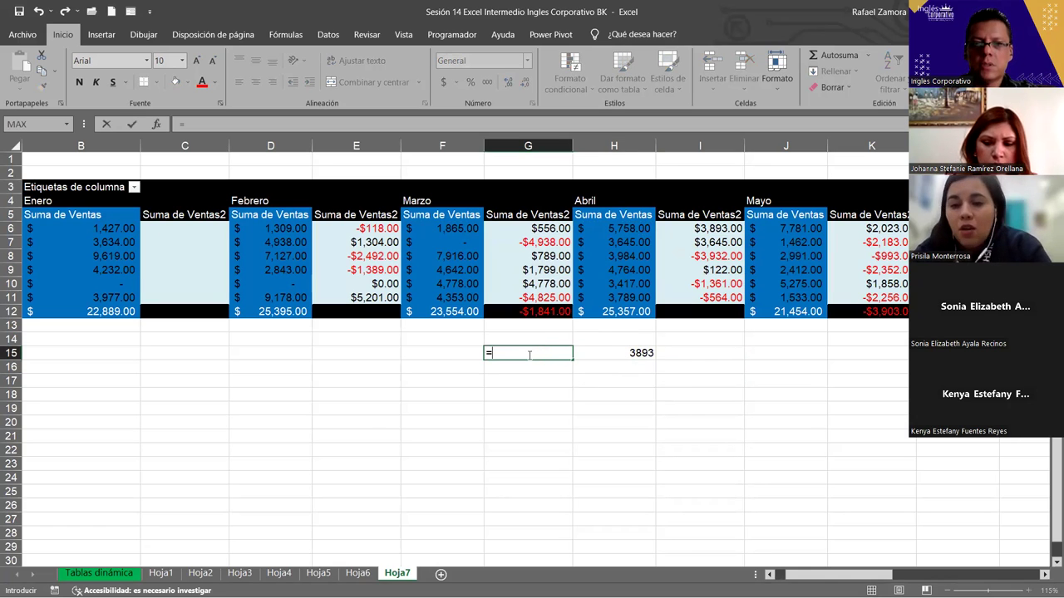
text(=)
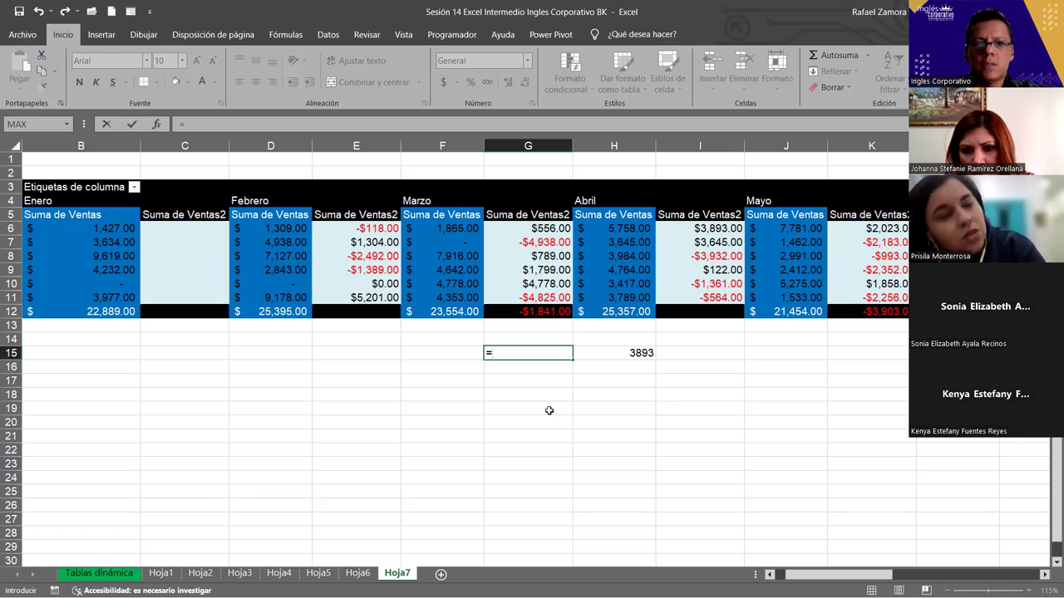
click(476, 232)
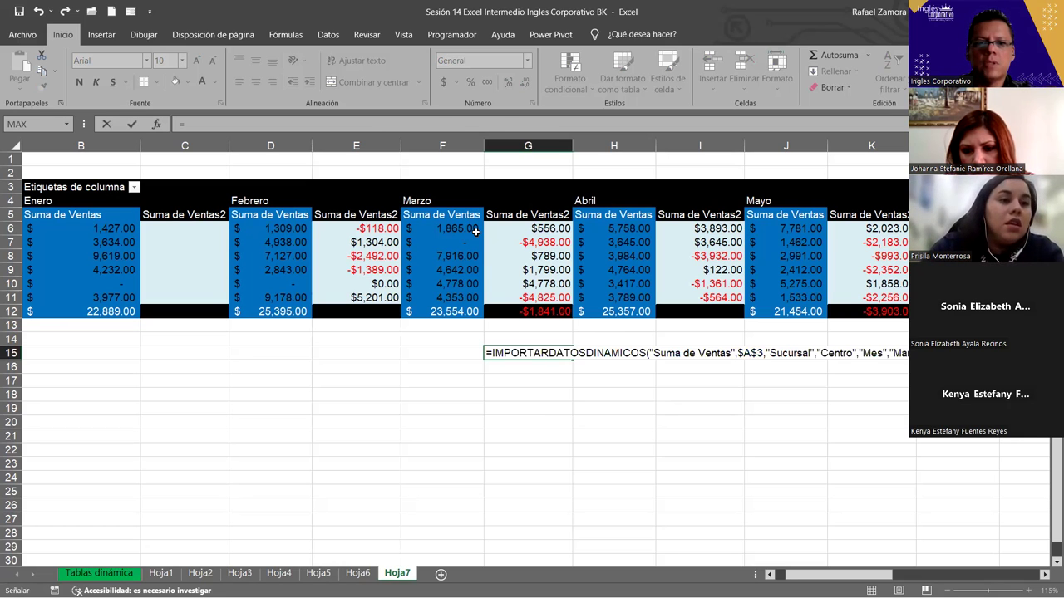
text(-)
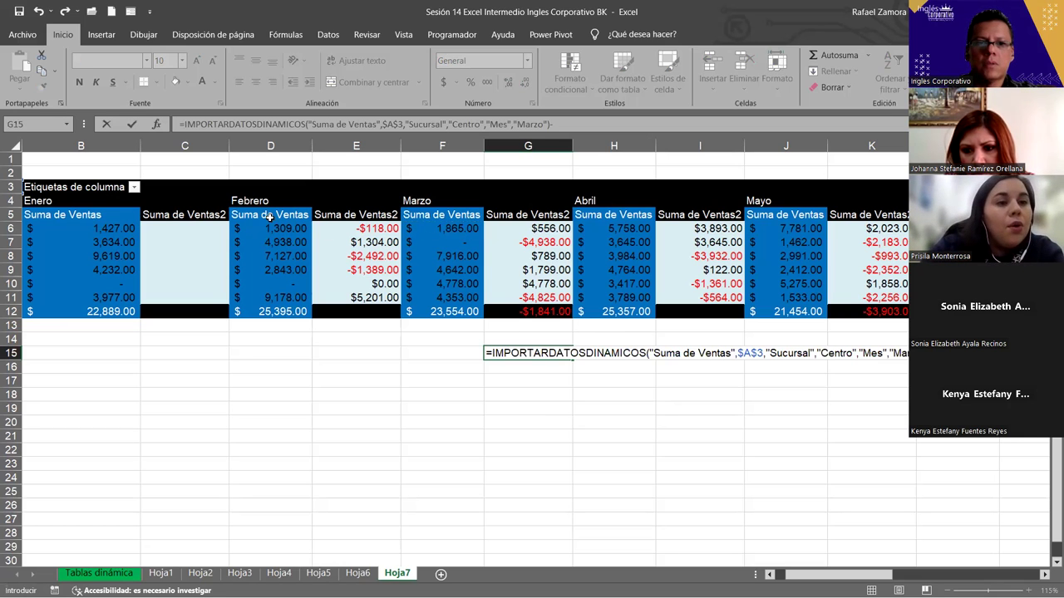
click(285, 226)
key(Return)
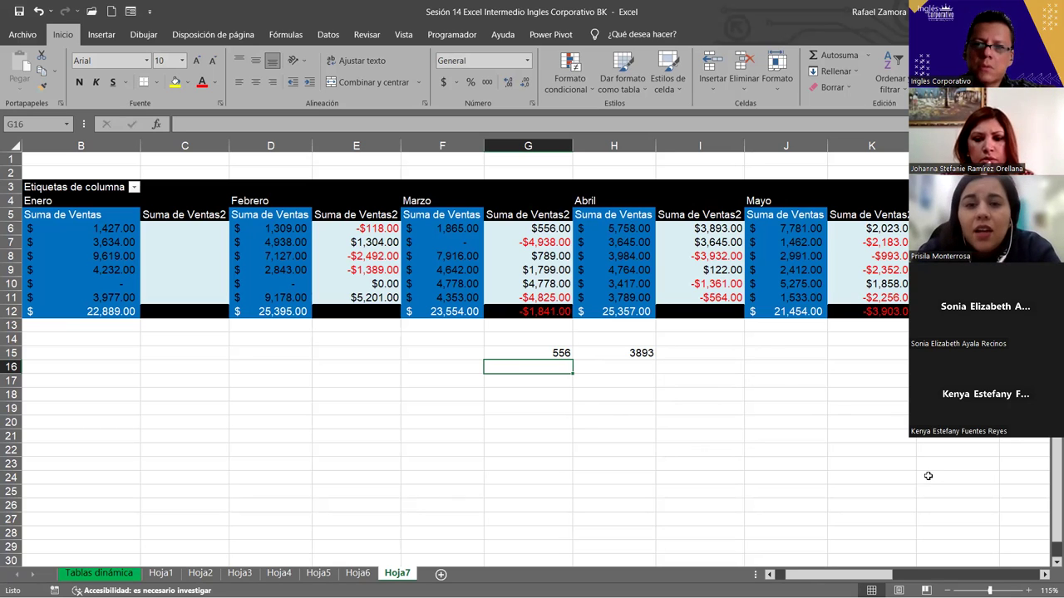
Clear the 556 and 3893 test results from G15 and H15
drag(540, 339, 714, 411)
key(Delete)
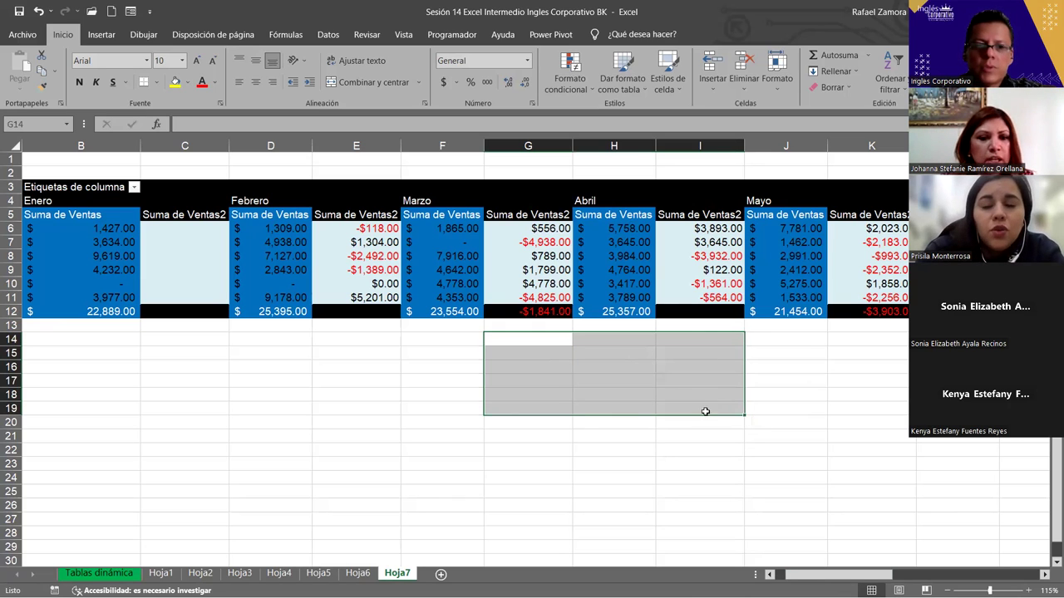
click(758, 449)
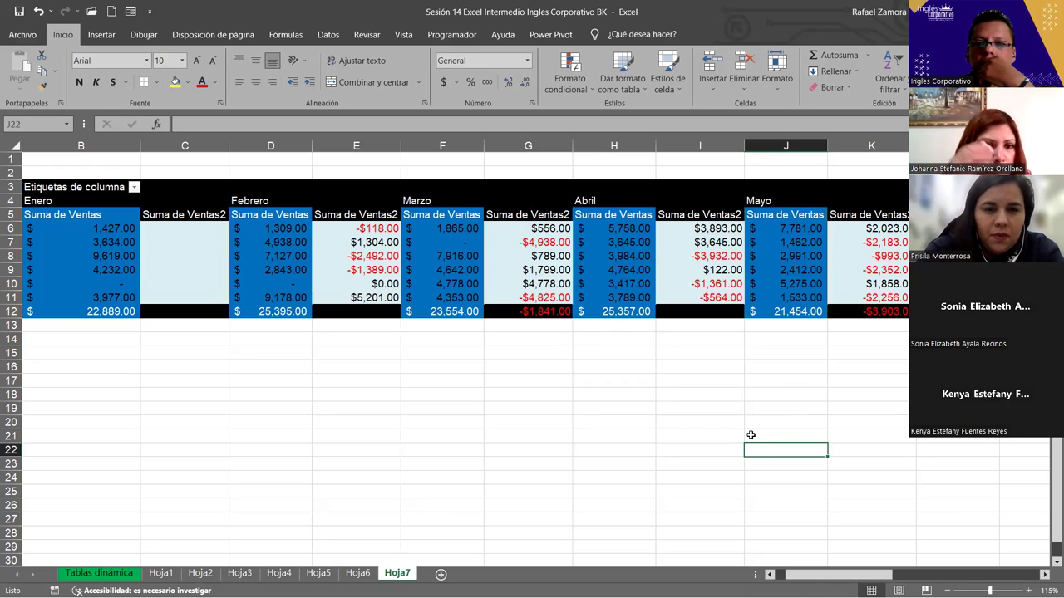
Select April's and February's Suma de Ventas2 values to check their sums
click(720, 229)
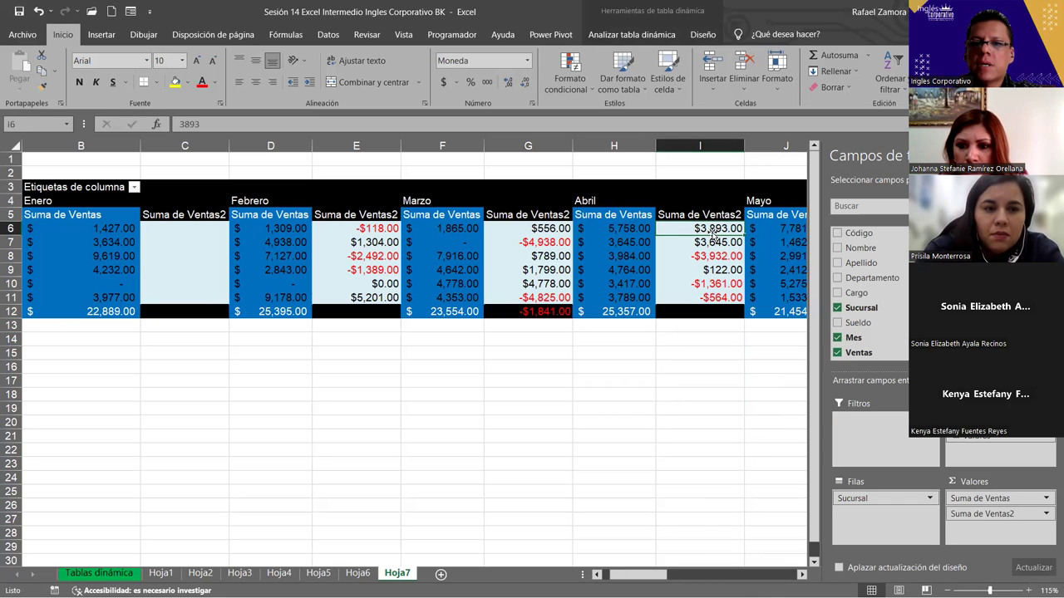
drag(713, 235, 712, 297)
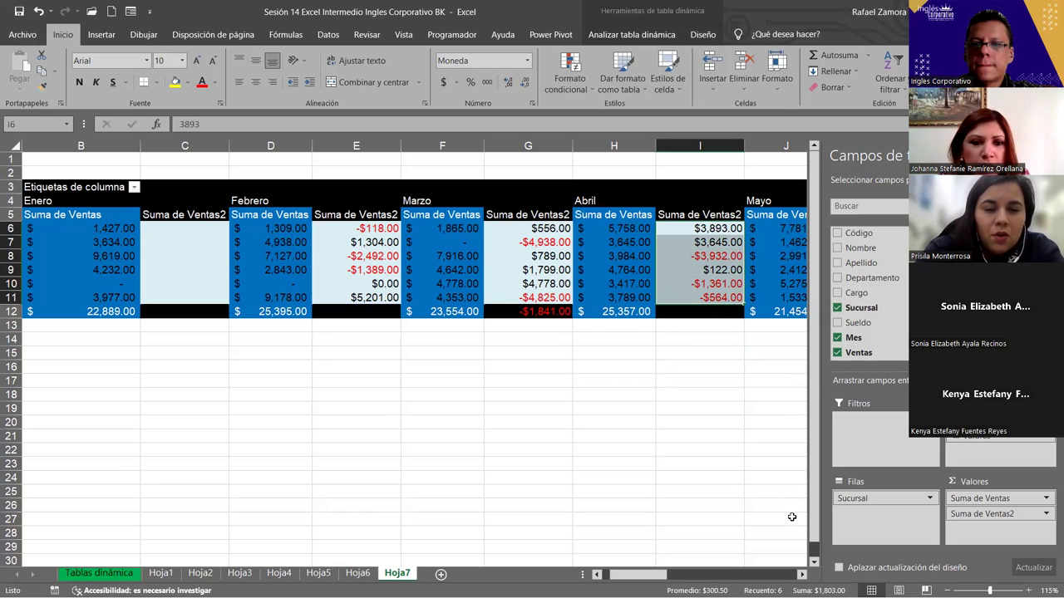
click(801, 573)
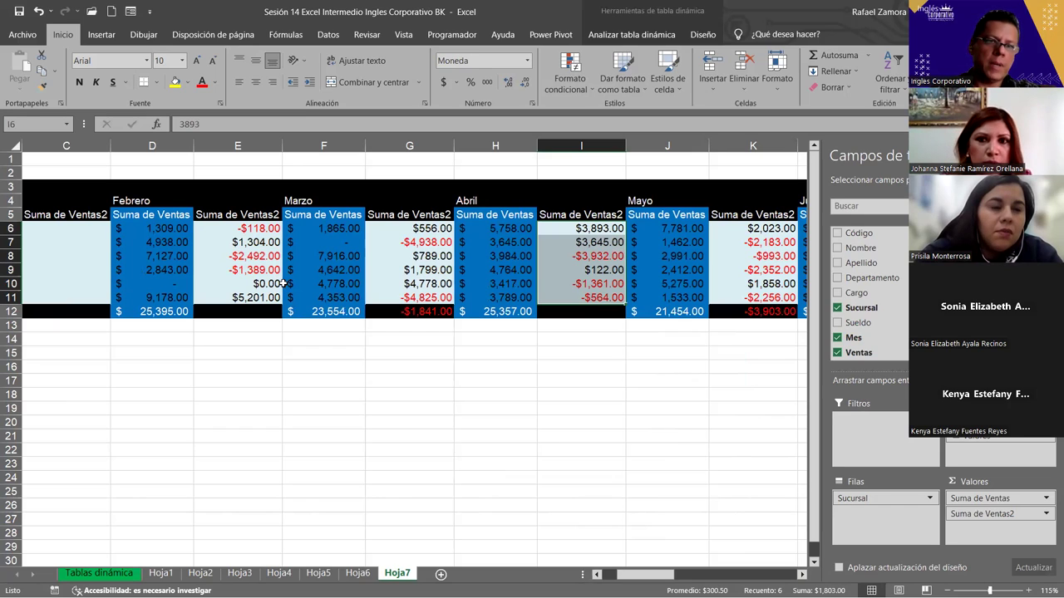
drag(229, 233, 218, 299)
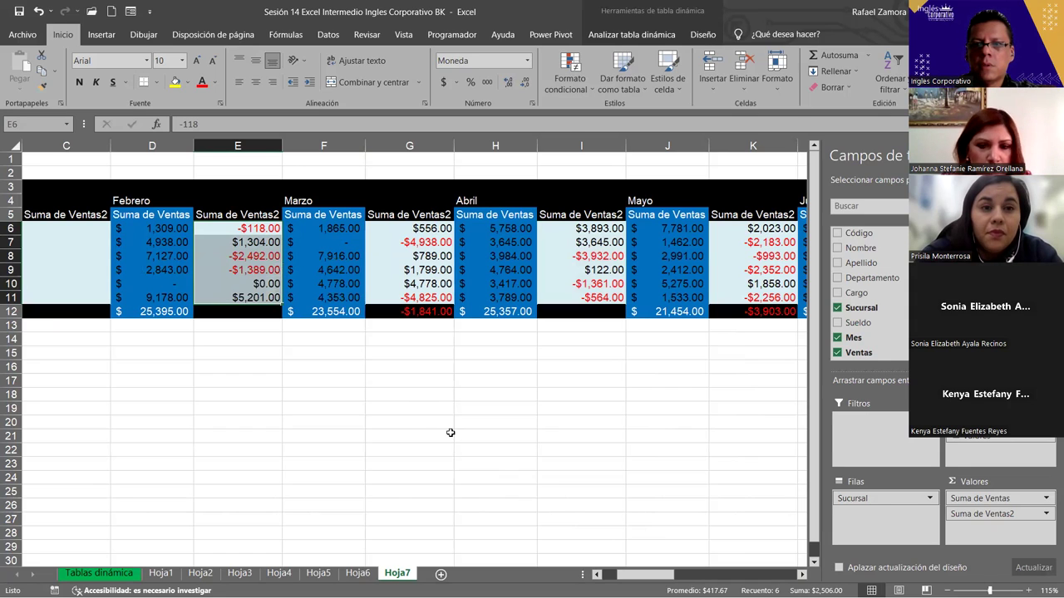
Select empty cells G19 and F15 below the pivot so the field list closes
click(418, 403)
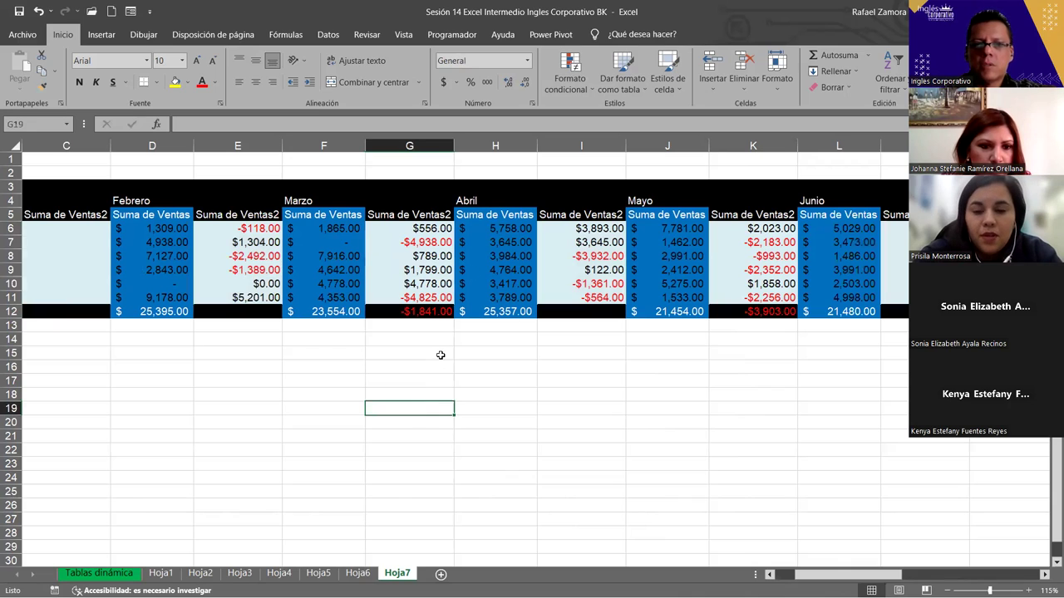
click(328, 350)
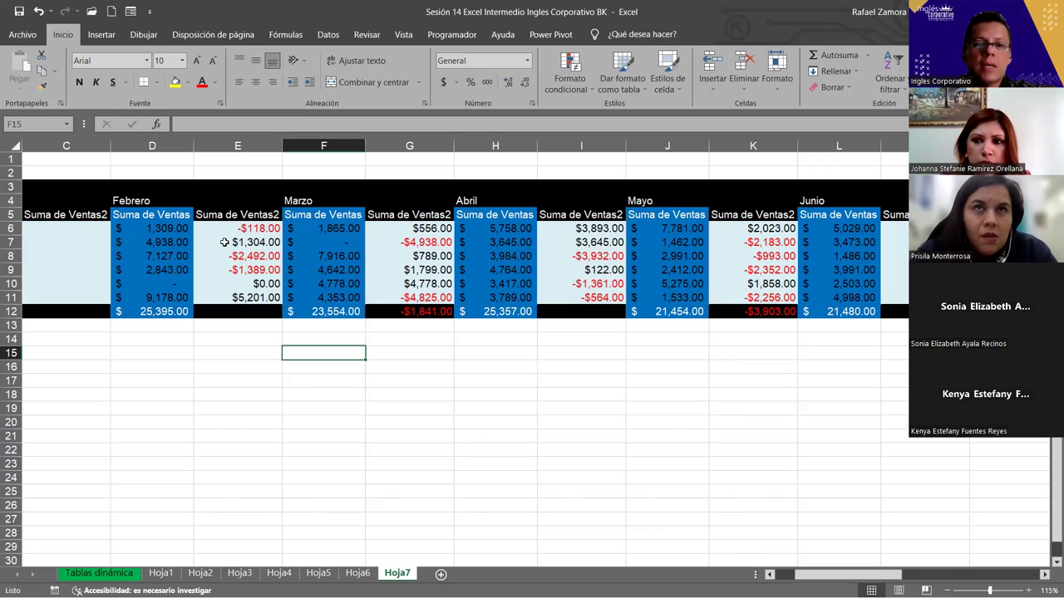
Check the sums of February's and March's Suma de Ventas2 values, then go to Tablas dinámica
drag(249, 229, 241, 297)
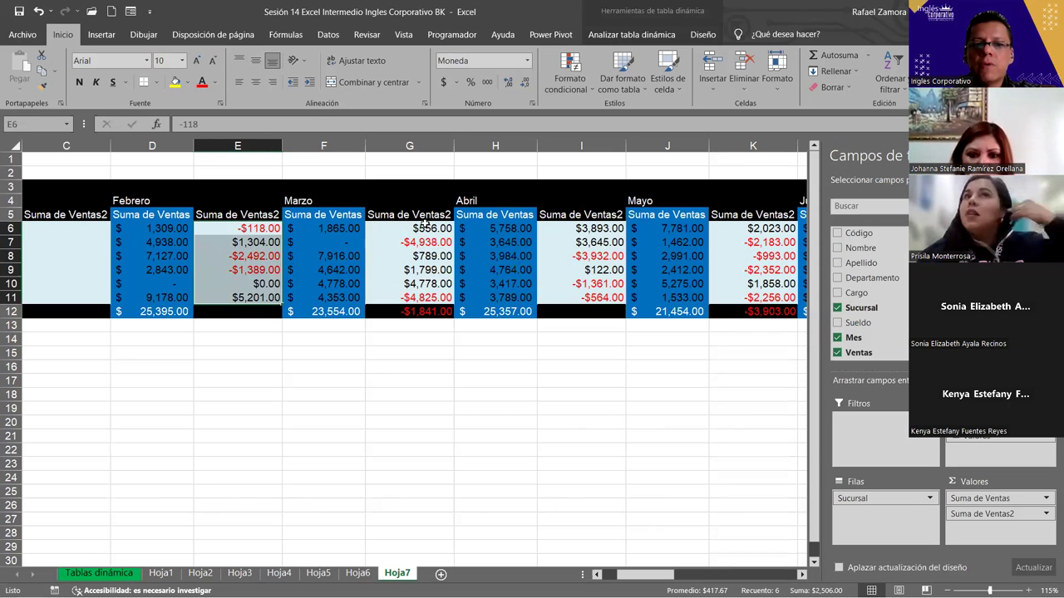
drag(424, 226, 412, 297)
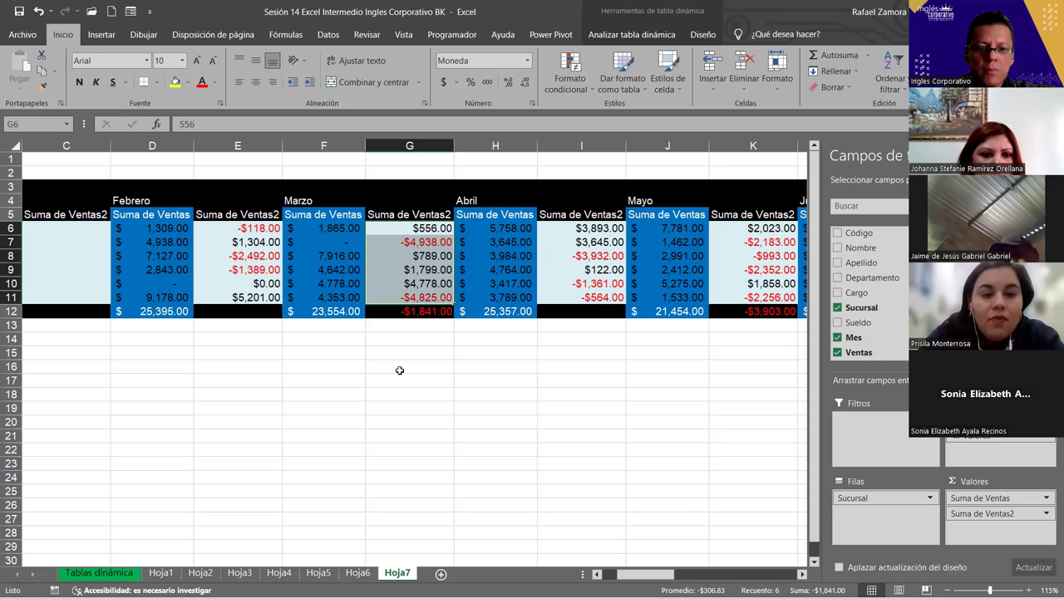
click(120, 574)
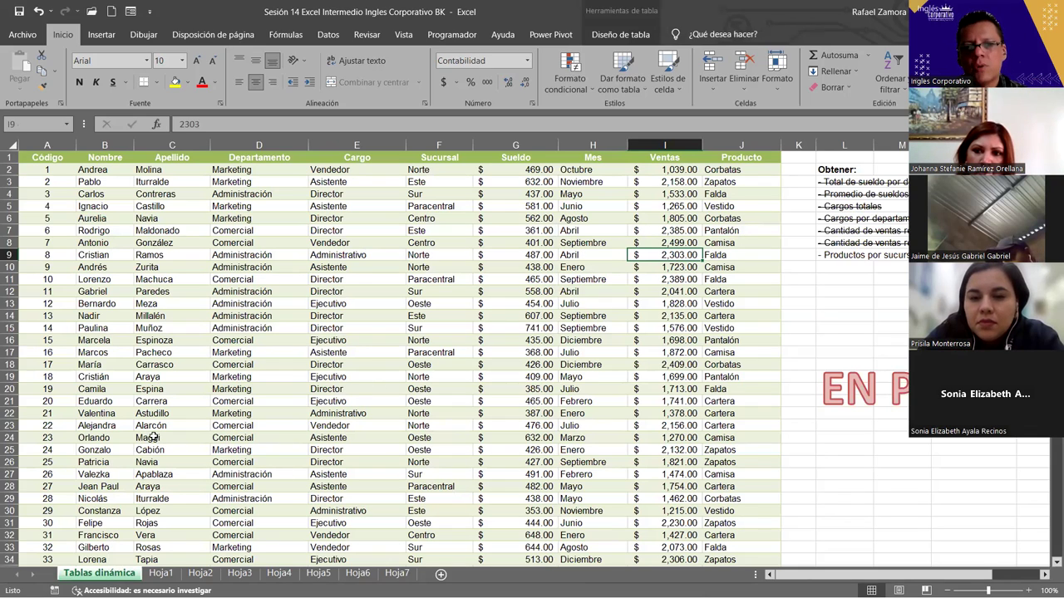
click(172, 368)
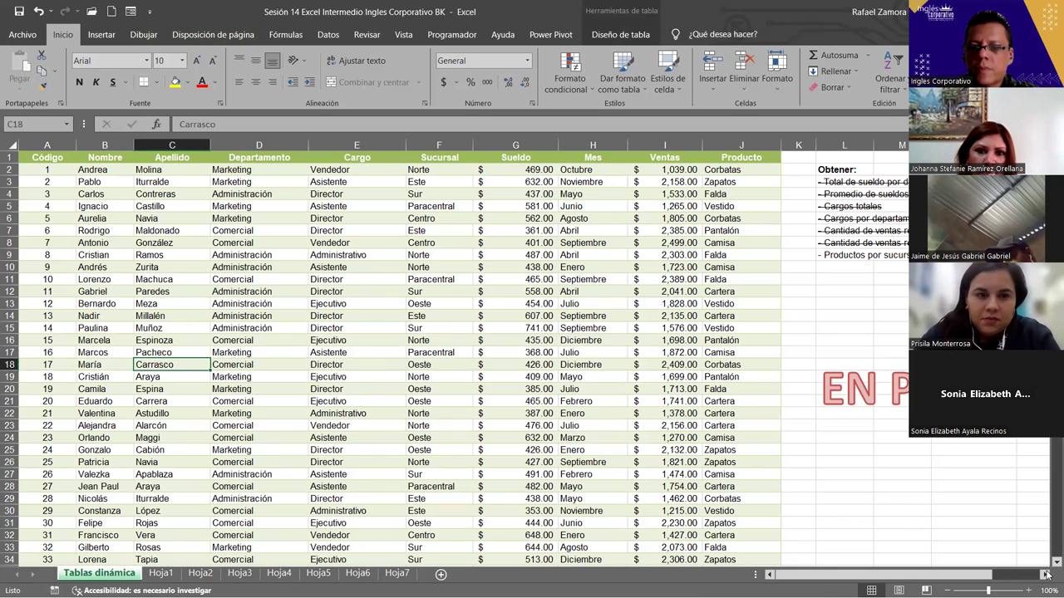
scroll(790, 262, right, 5)
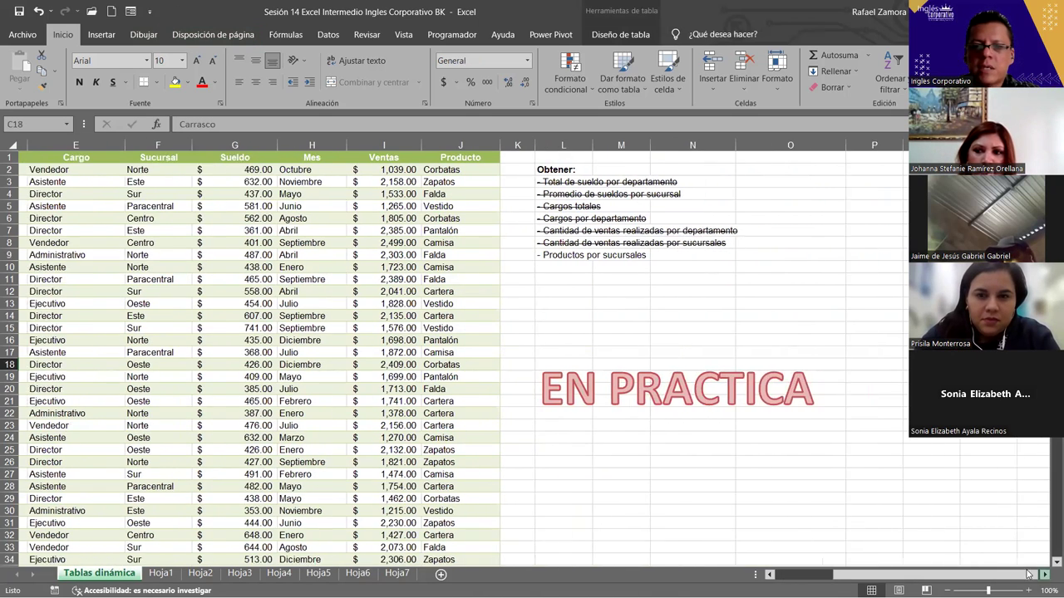
click(783, 218)
click(779, 184)
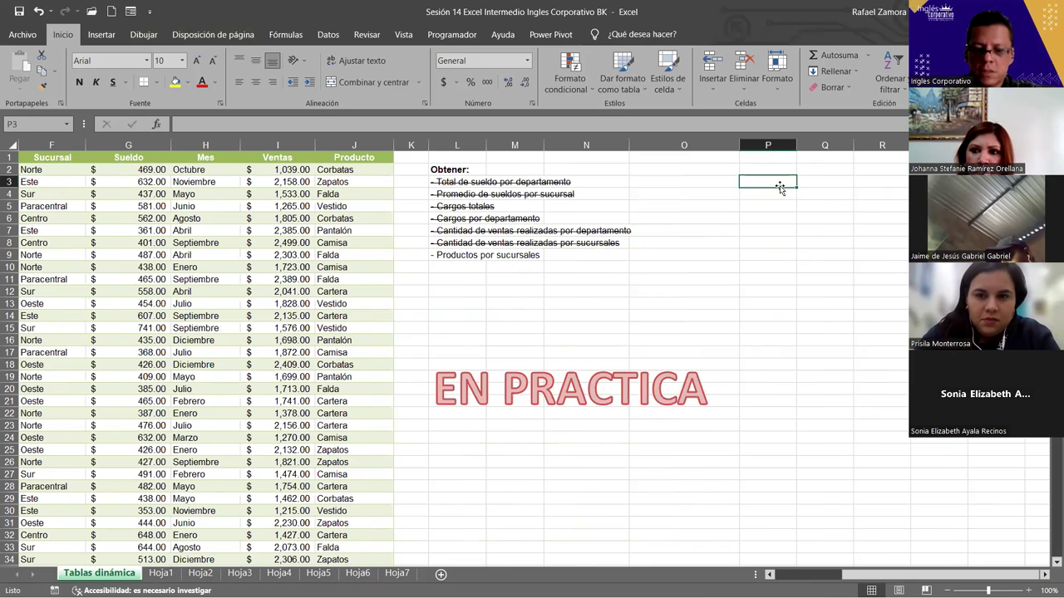
text(Enero)
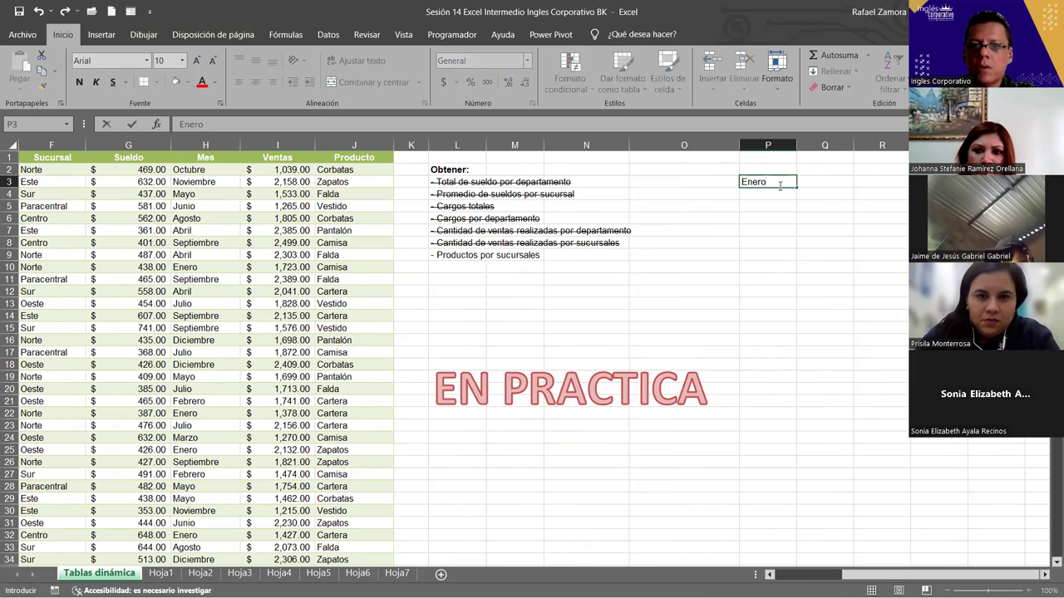
key(Return)
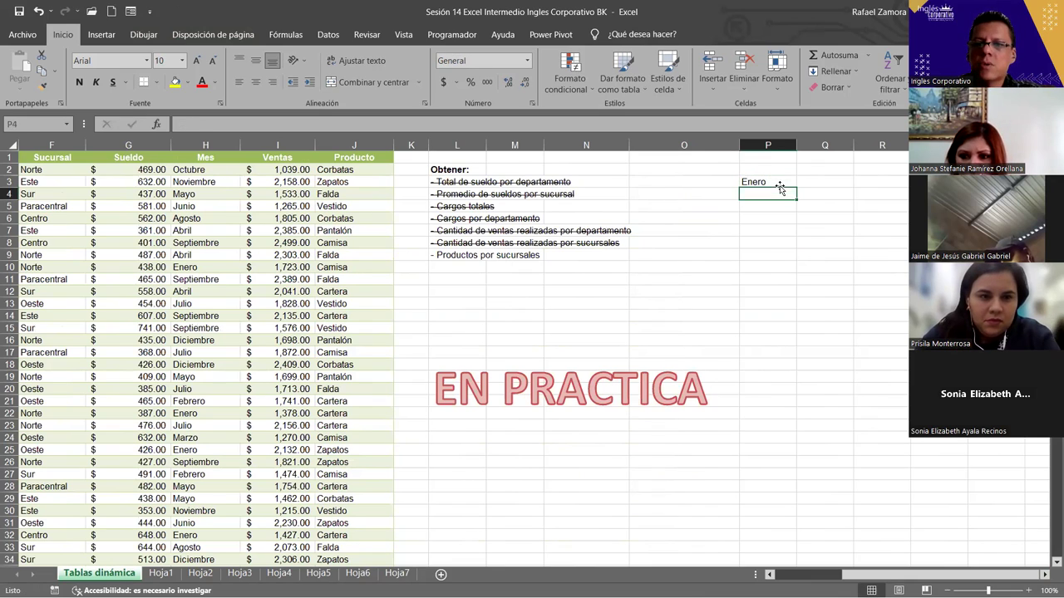
click(779, 179)
drag(796, 187, 793, 315)
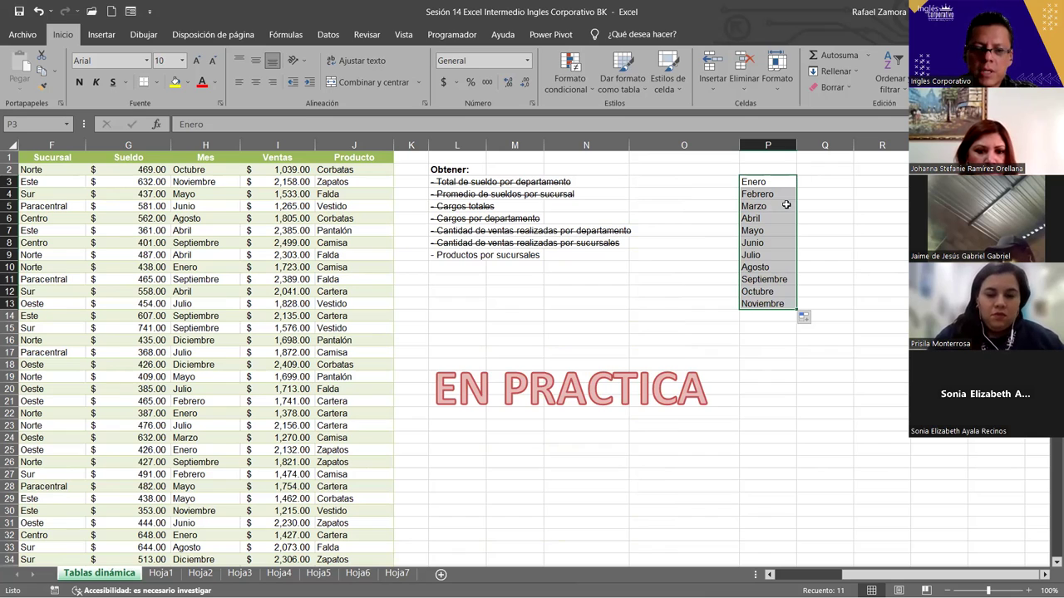
key(ctrl+z)
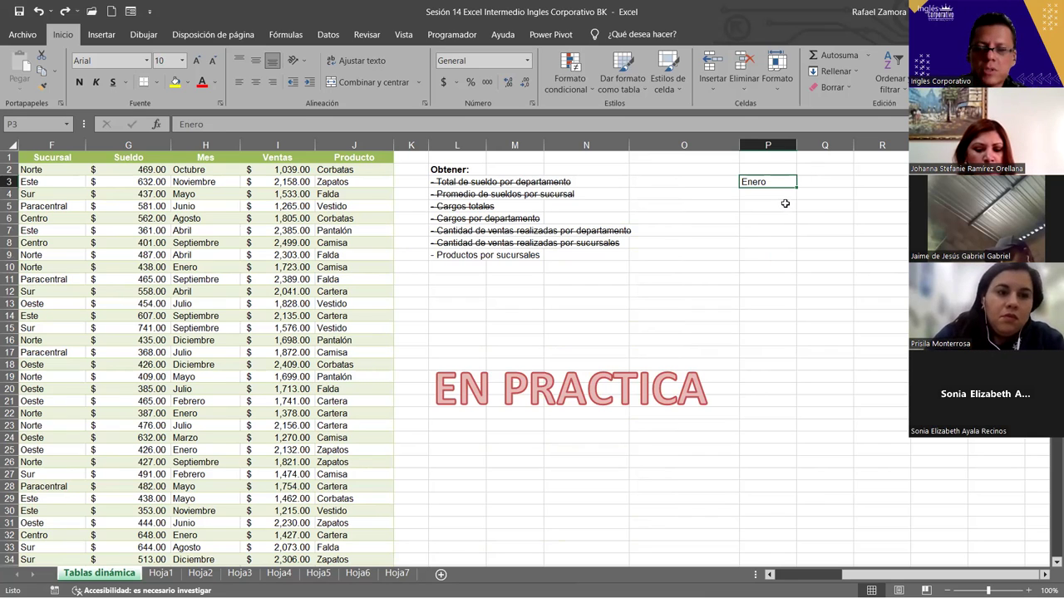
key(ctrl+z)
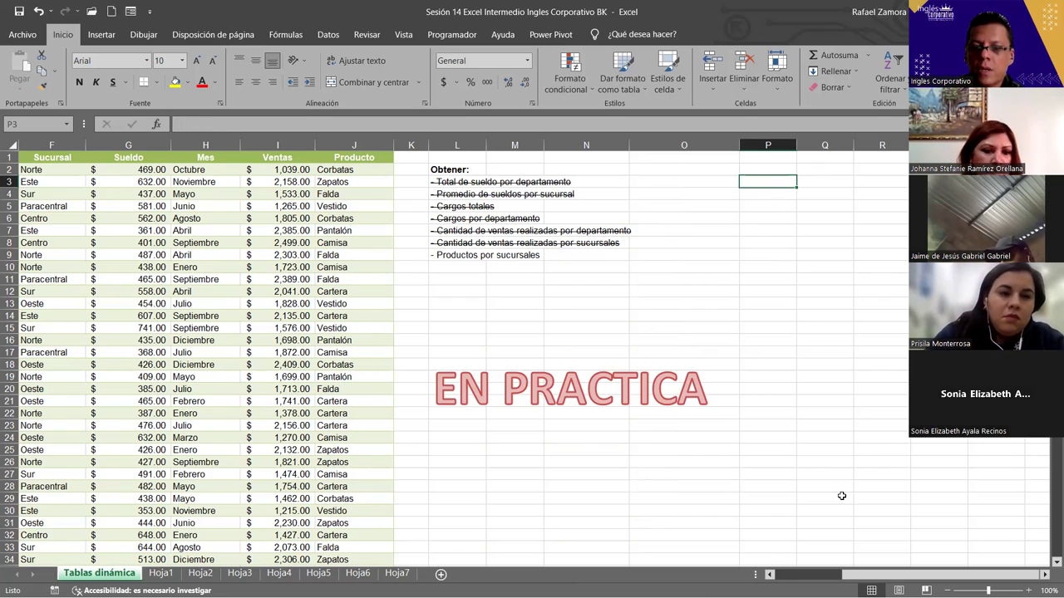
Insert a pivot table from the data table on a new sheet
scroll(719, 474, left, 3)
scroll(402, 241, left, 2)
click(401, 243)
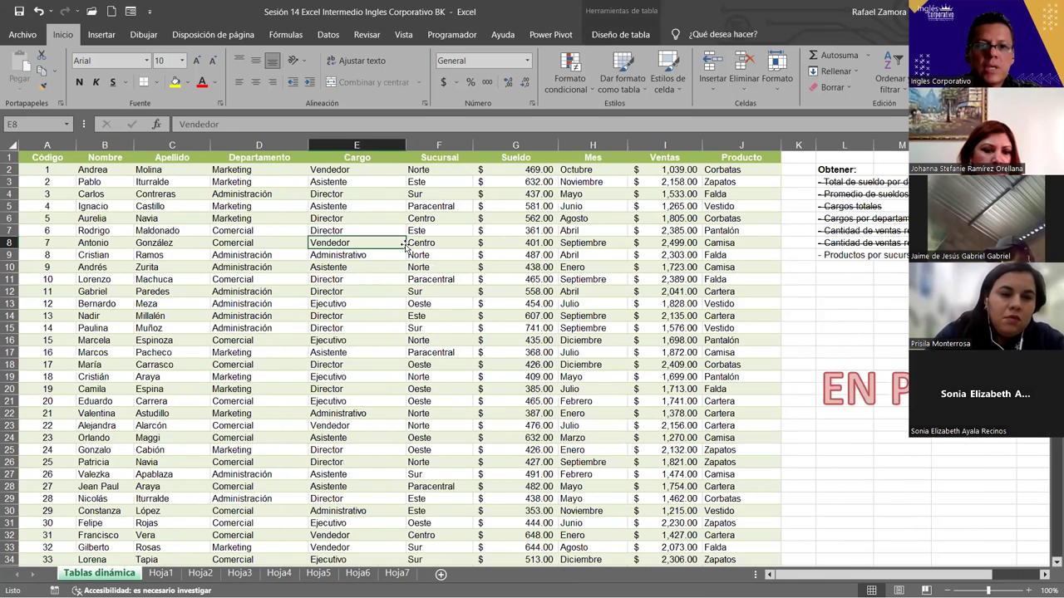
click(101, 35)
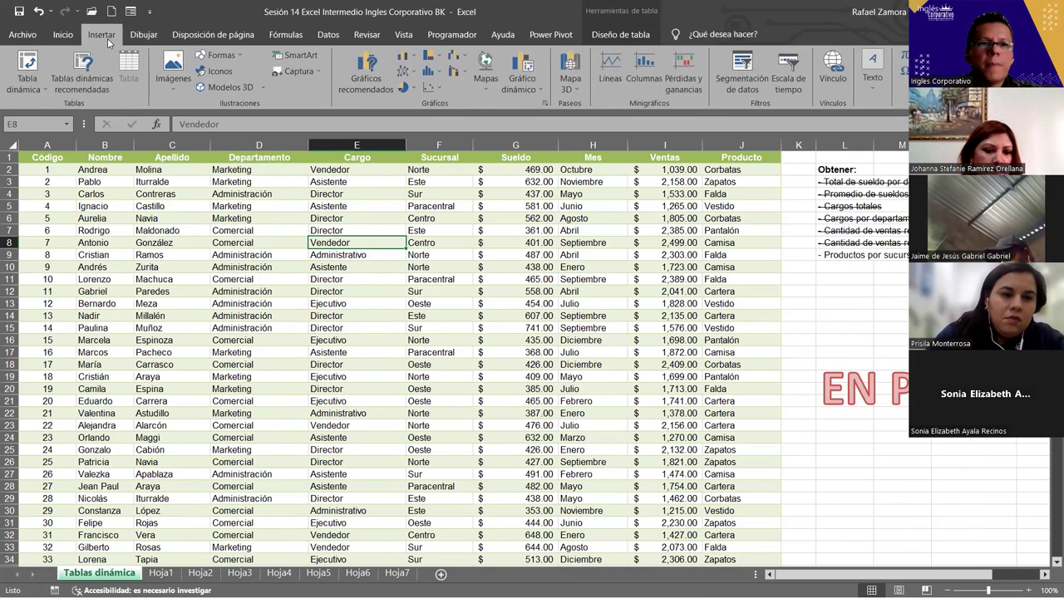
click(34, 83)
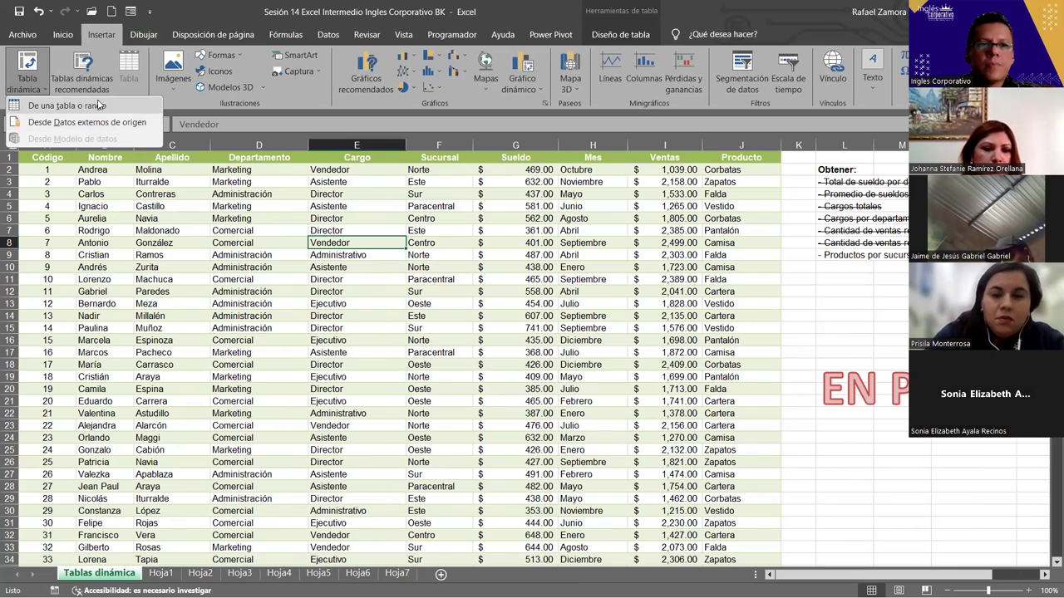
key(Return)
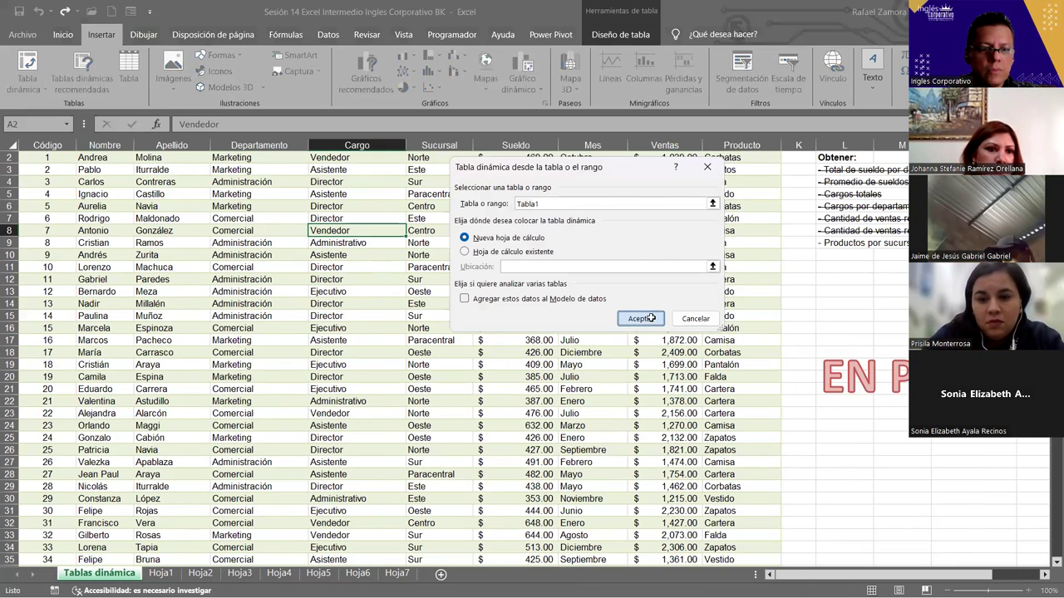
click(652, 317)
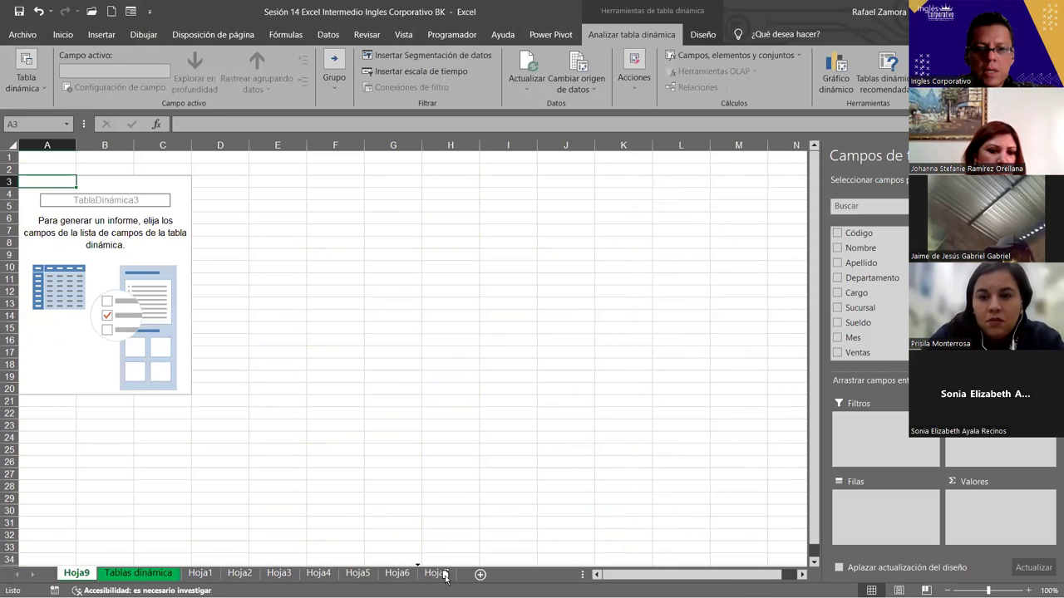
Move the new sheet after Hoja7 and rename it from Hoja9 to Hoja8
drag(406, 577, 439, 579)
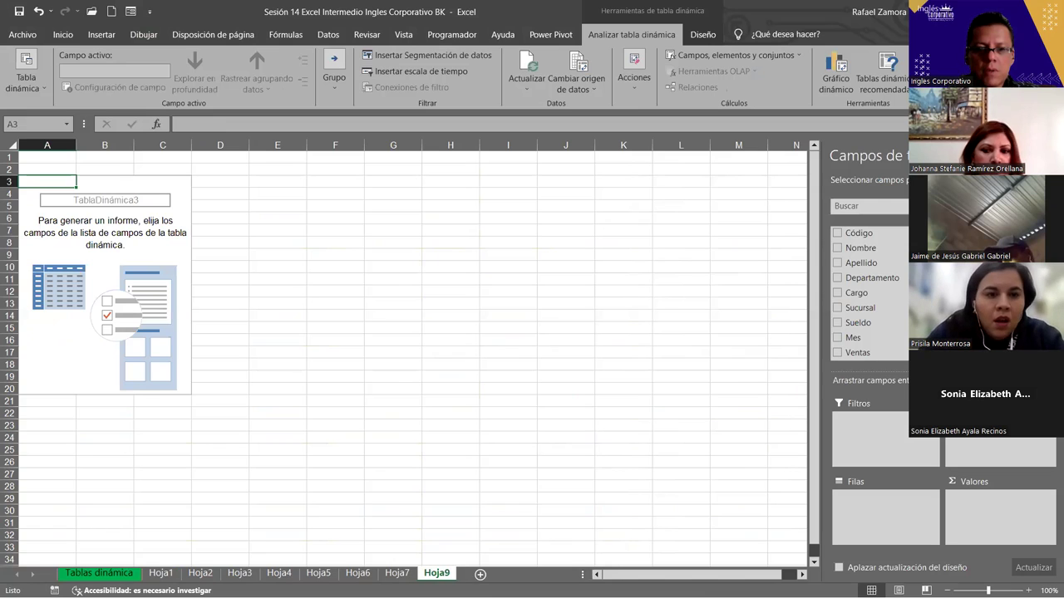
double_click(440, 574)
key(Return)
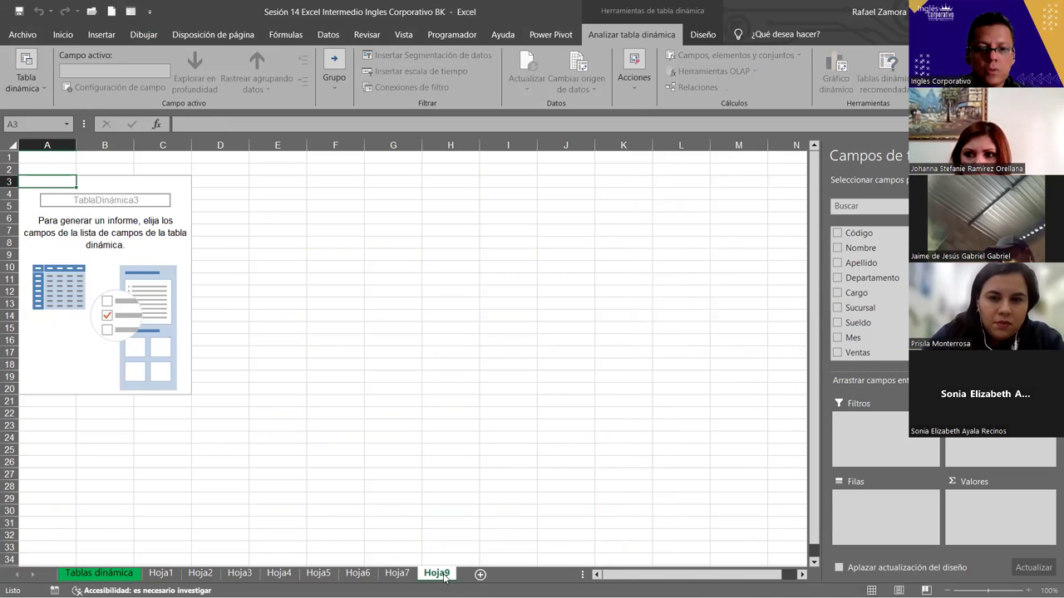
double_click(449, 574)
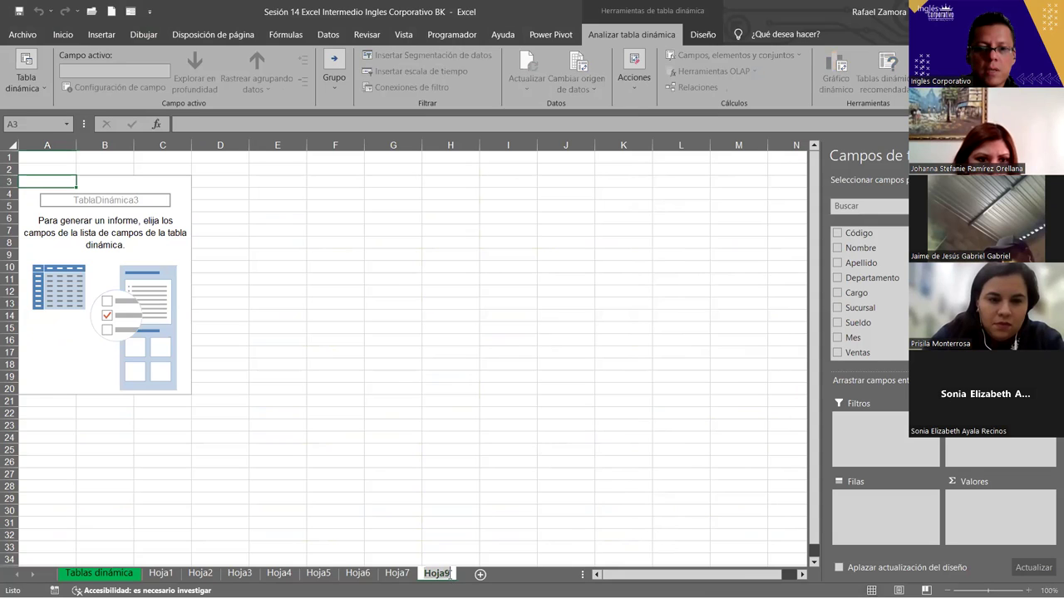
key(BackSpace)
text(8)
key(Return)
Try adding TOTAL to the pivot values, remove it again, and close the workbook
click(475, 375)
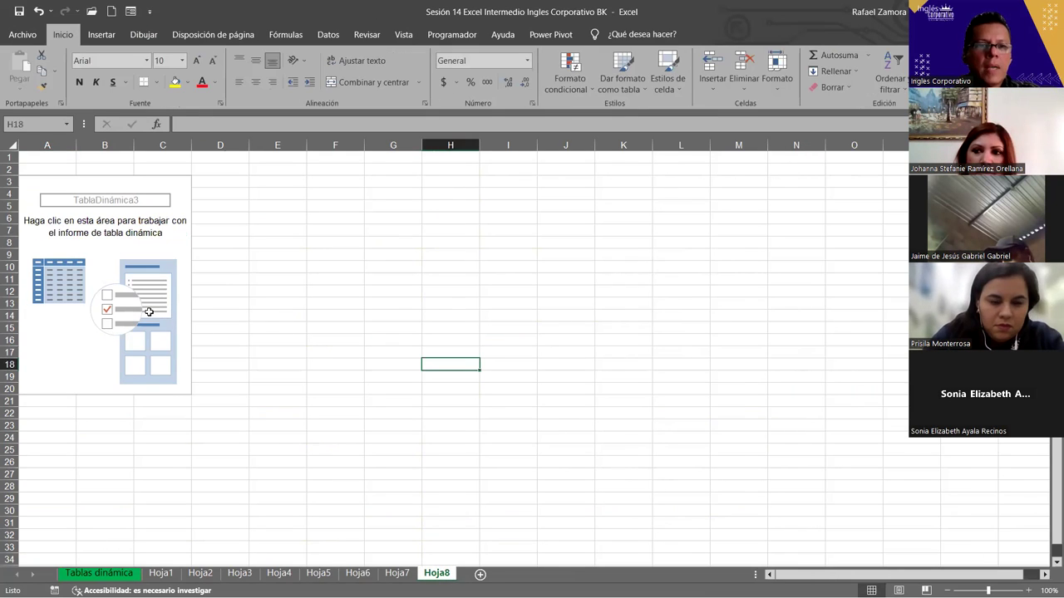
click(154, 315)
scroll(852, 324, down, 2)
scroll(856, 335, down, 1)
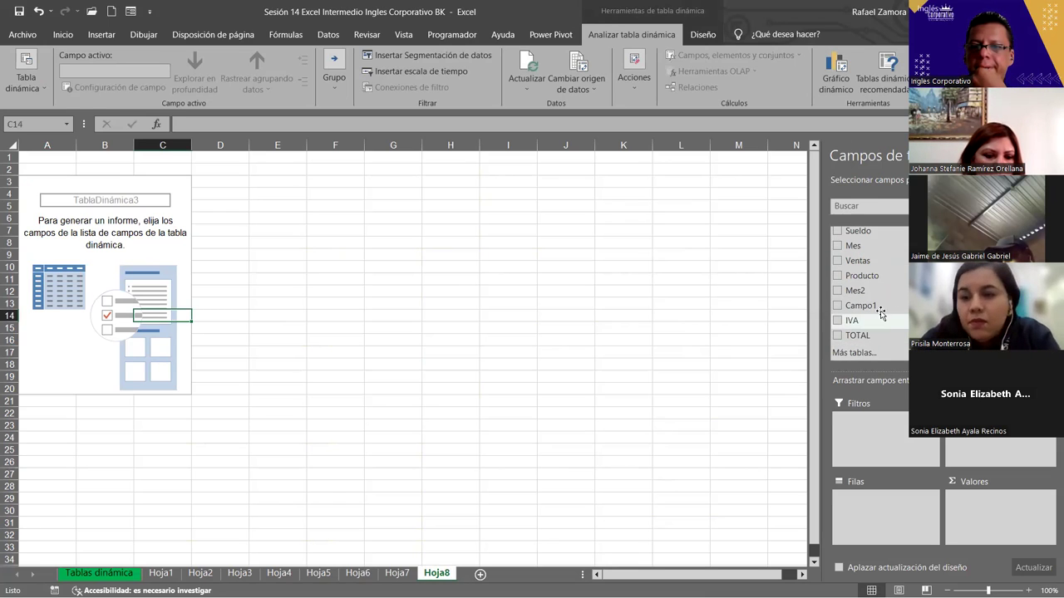
drag(878, 336, 998, 536)
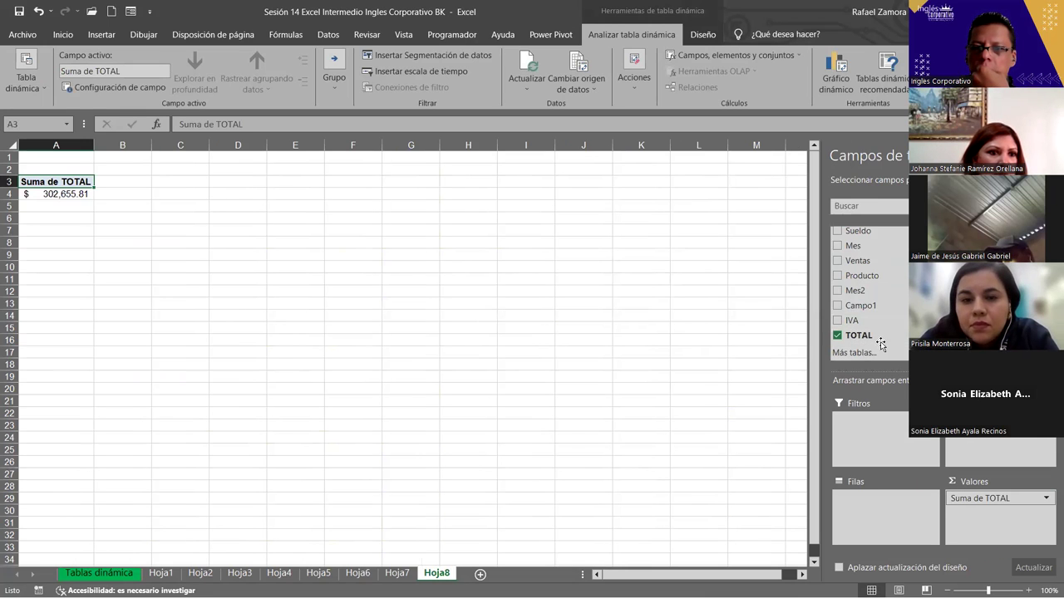
drag(952, 498, 873, 270)
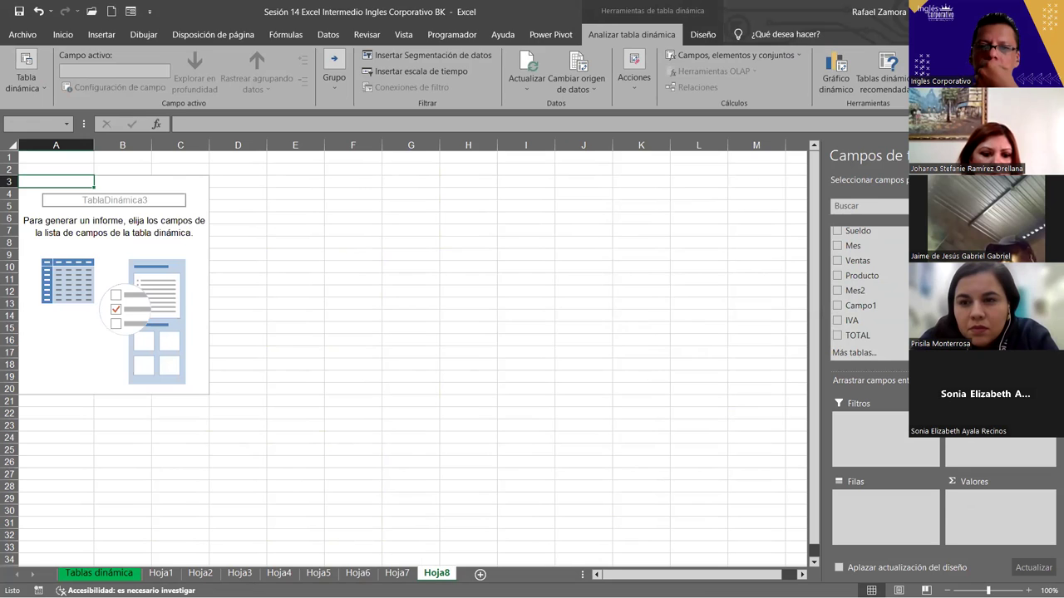
key(ctrl+w)
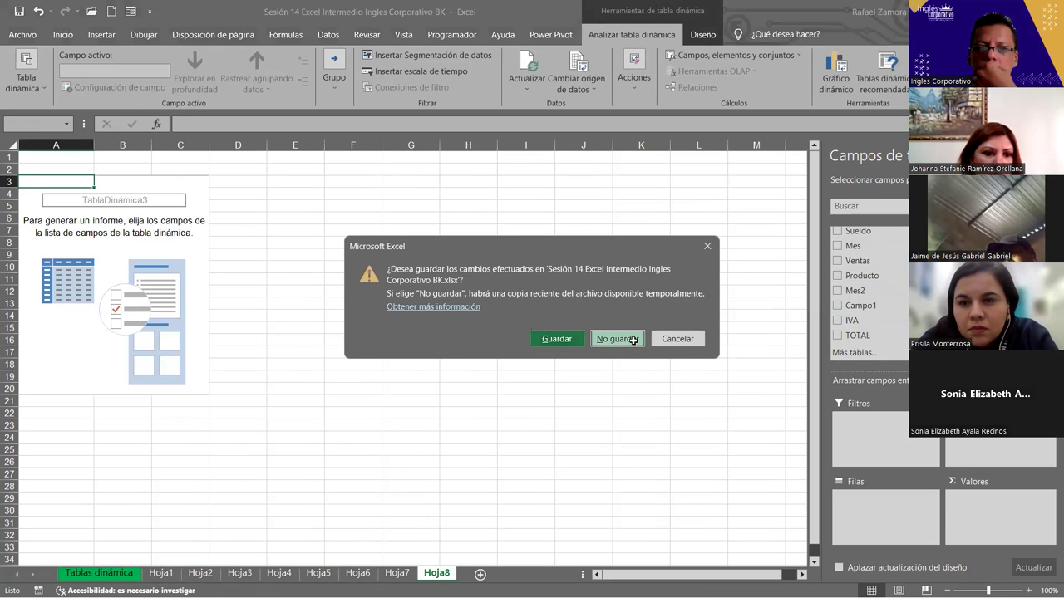
Close the workbook without saving the changes
click(618, 339)
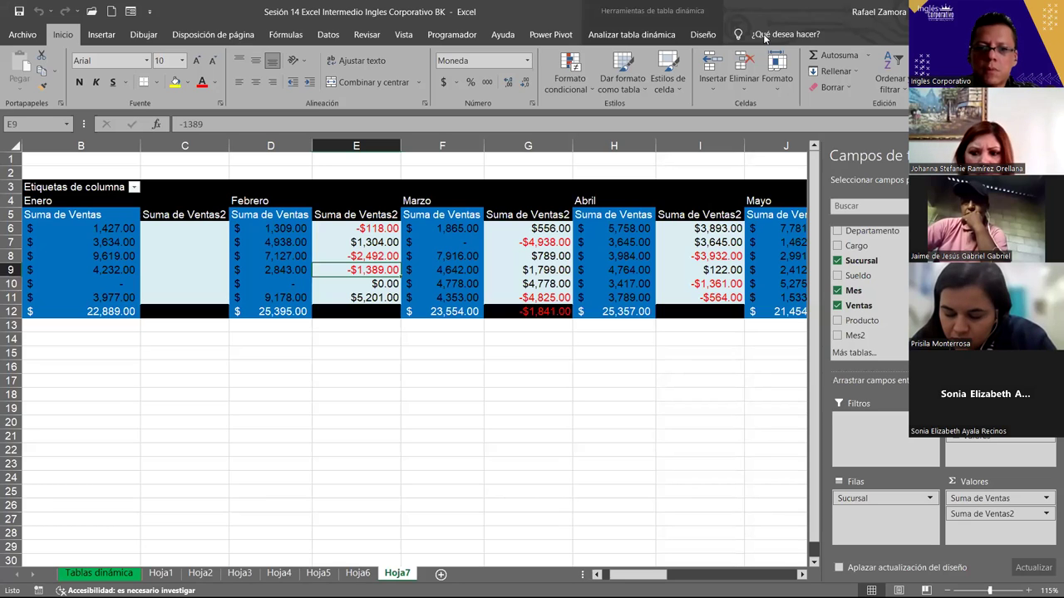
Create a new pivot table from the Tablas dinámica data on a sheet placed after Hoja7
click(441, 422)
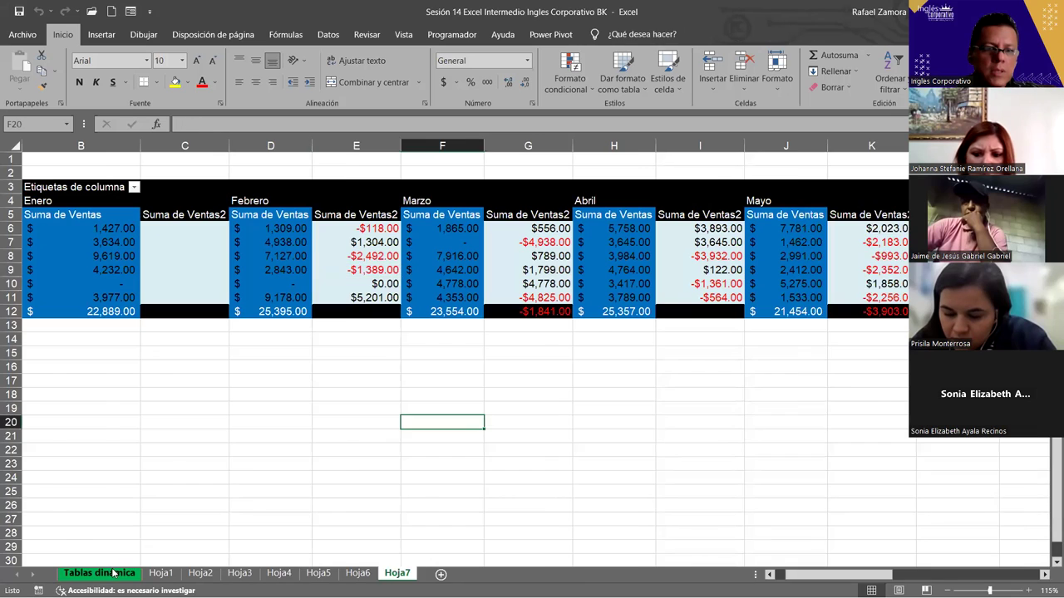
click(99, 573)
click(101, 34)
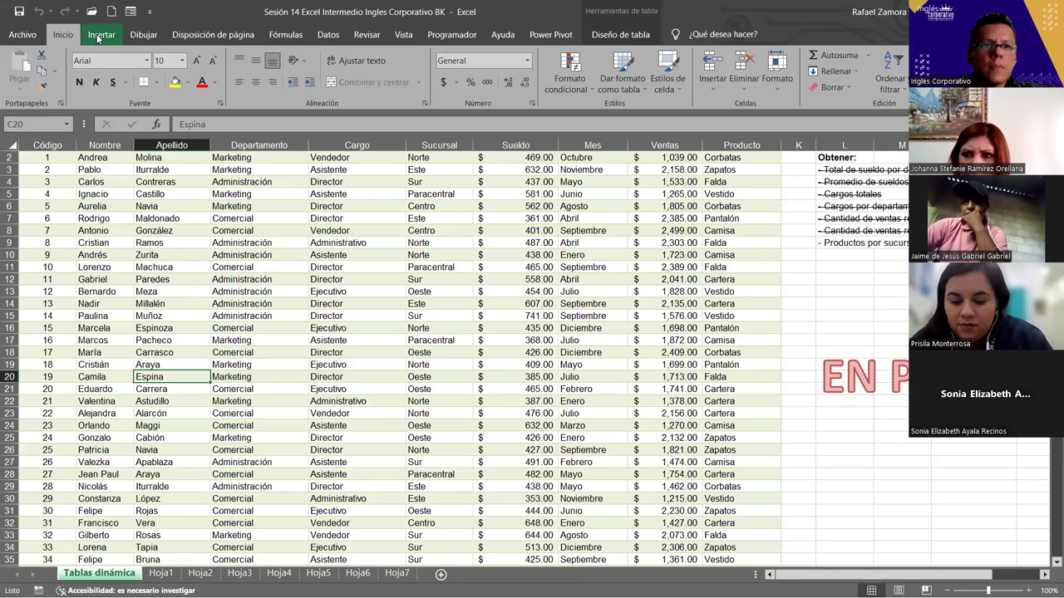
click(641, 318)
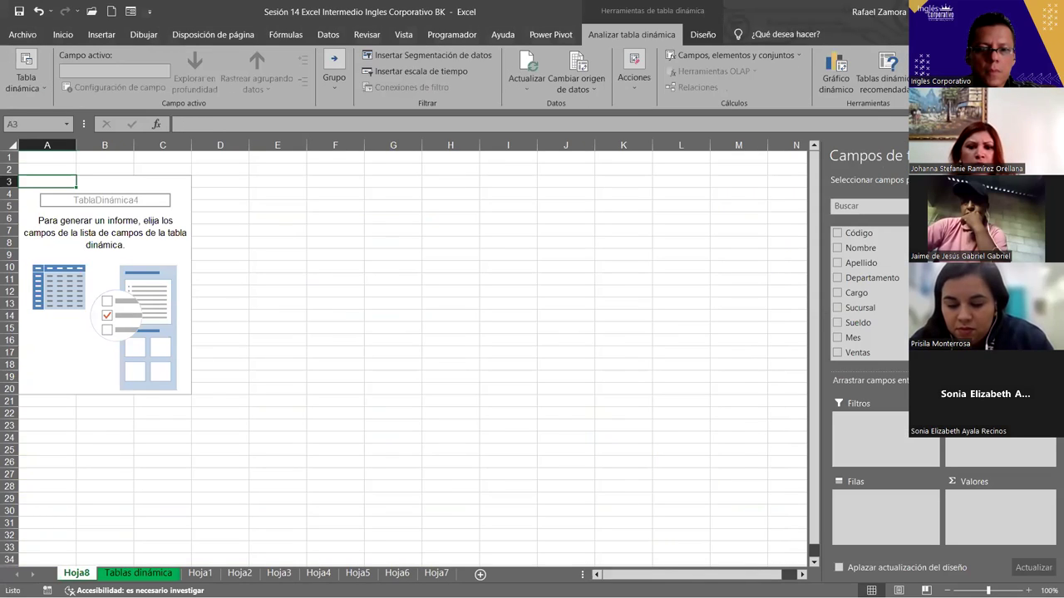
drag(466, 576, 468, 580)
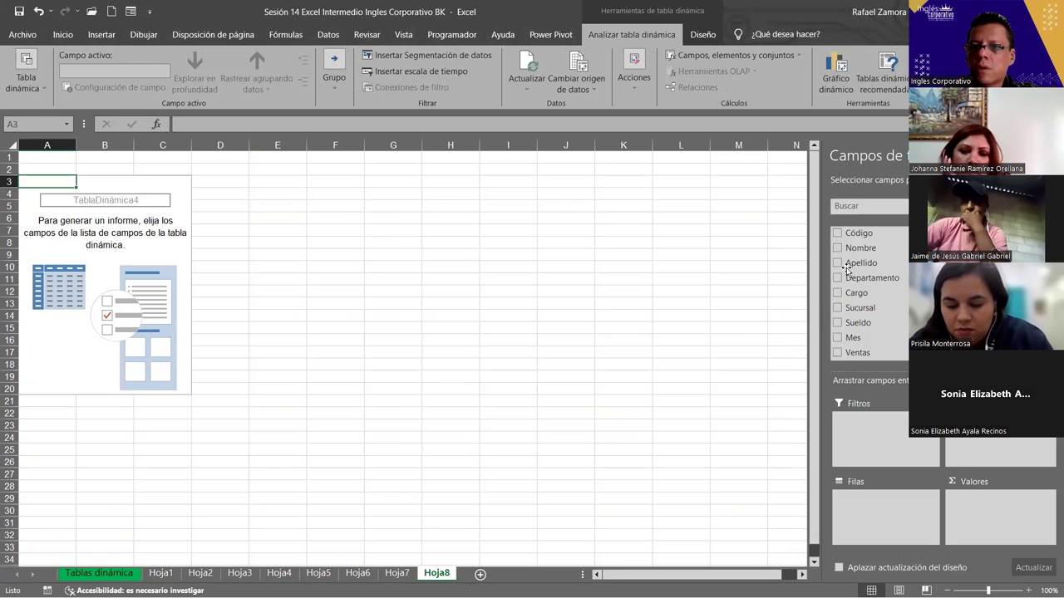
Add Ventas as the summed value, try Cargo as the row field, then remove it
scroll(872, 307, down, 3)
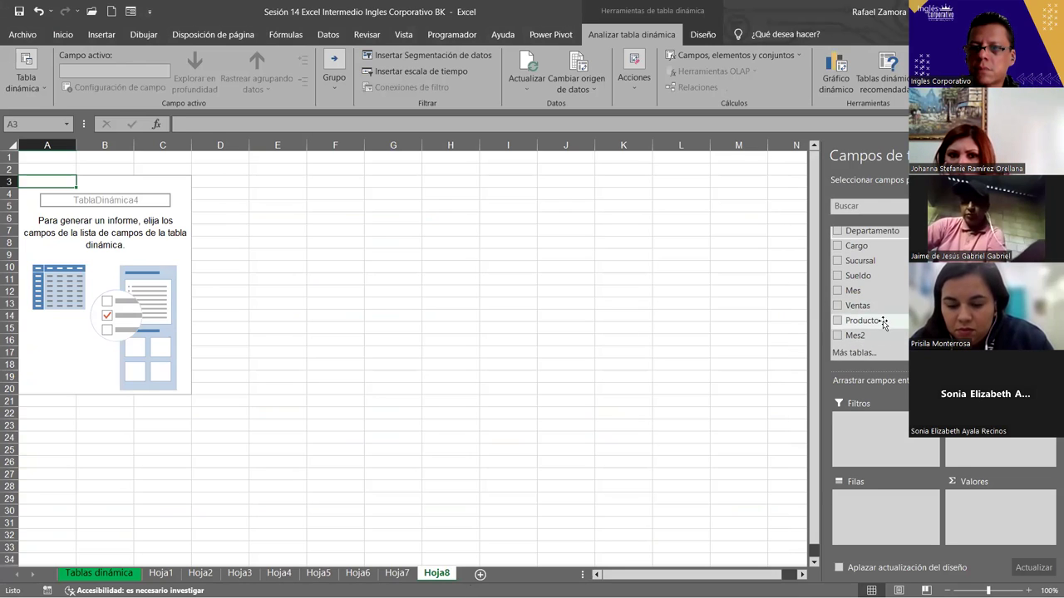
drag(878, 305, 1000, 506)
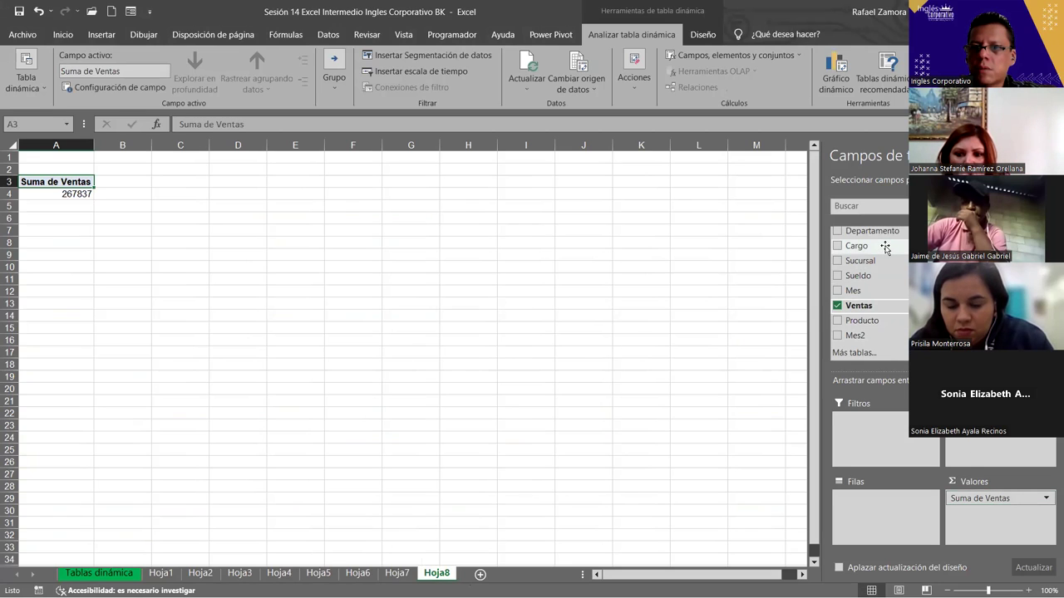
drag(885, 247, 900, 509)
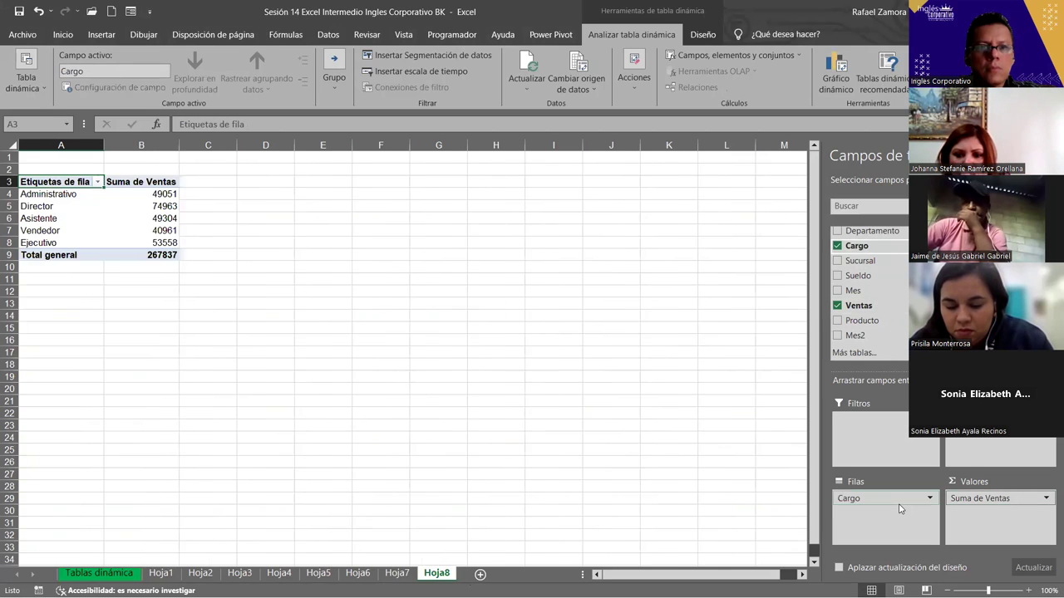
mouse_move(882, 496)
mouse_down()
mouse_move(881, 321)
mouse_move(889, 541)
mouse_up()
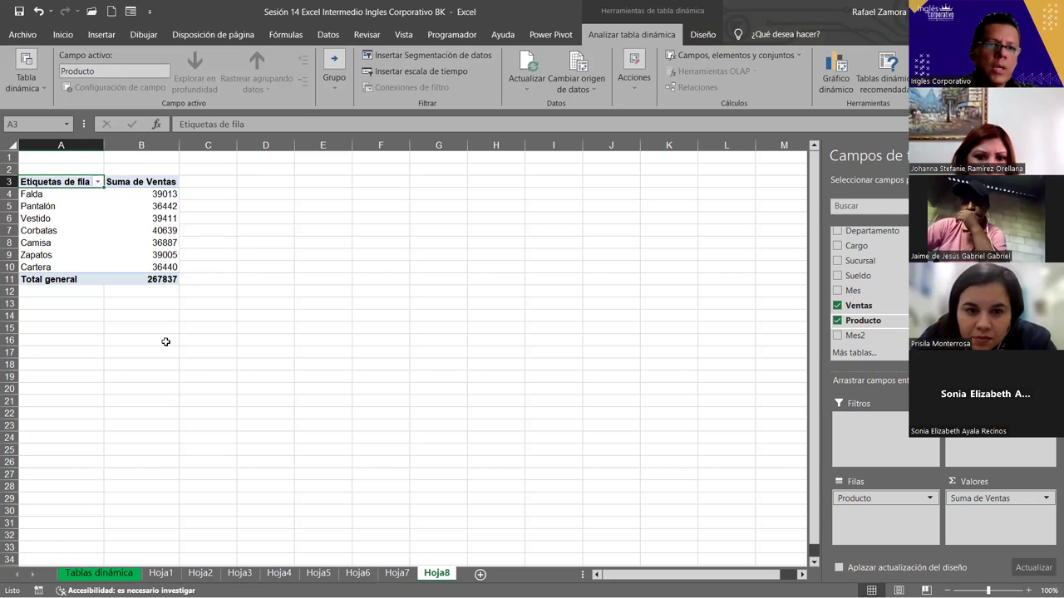
Open the product row-label sort and filter menu, cancel it unchanged, and deselect the pivot
ctrl+scroll(161, 344, up, 2)
ctrl+scroll(162, 348, up, 1)
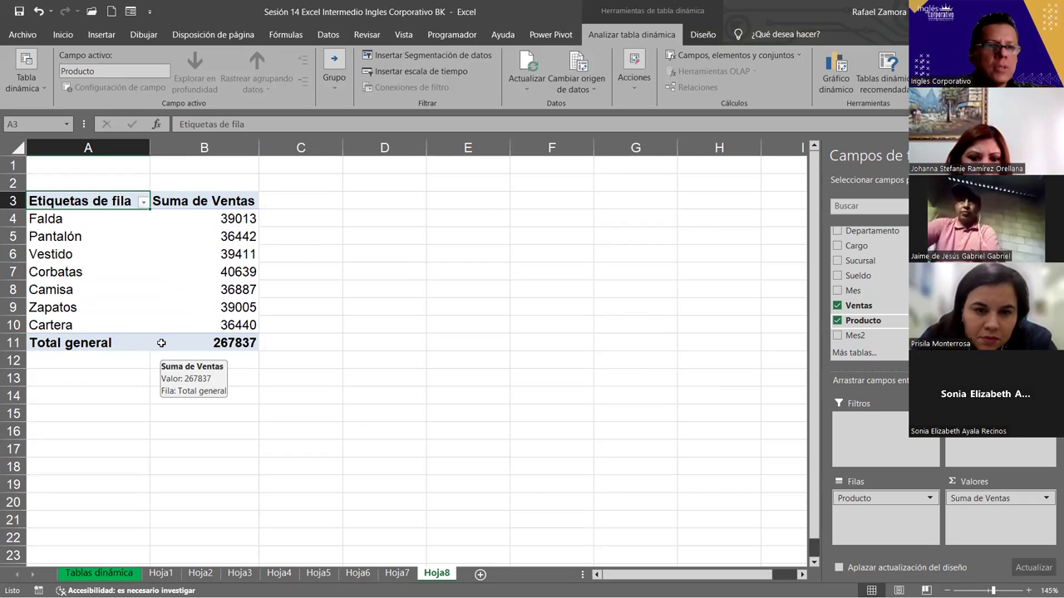
click(143, 201)
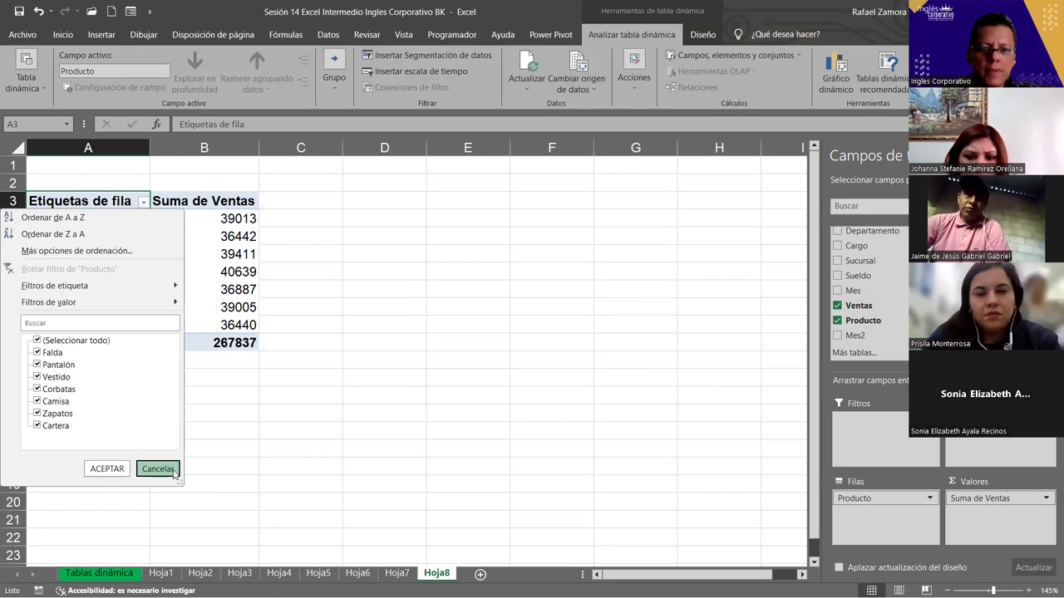
click(158, 468)
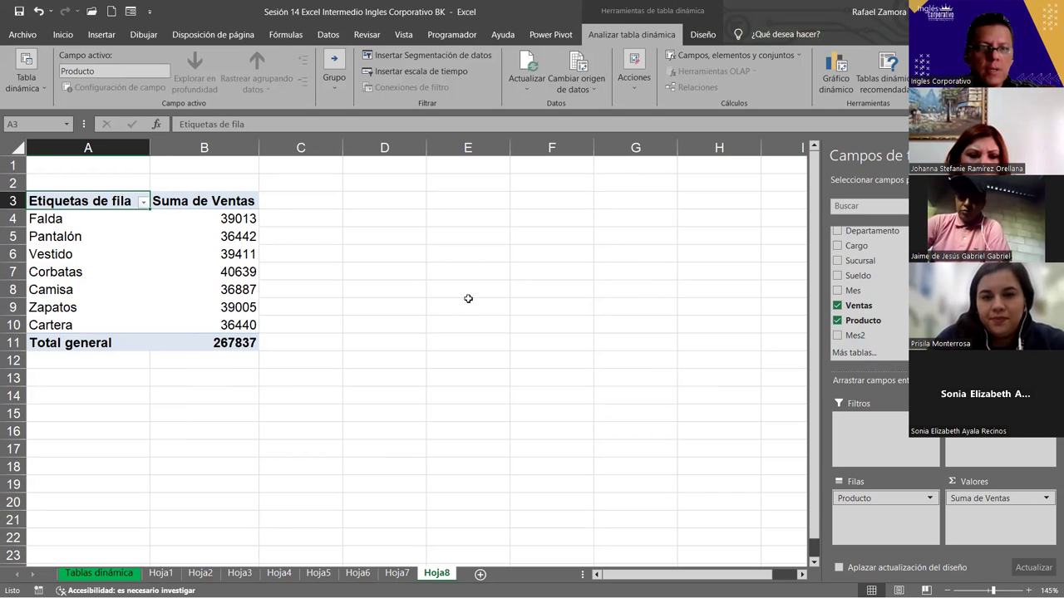
click(684, 308)
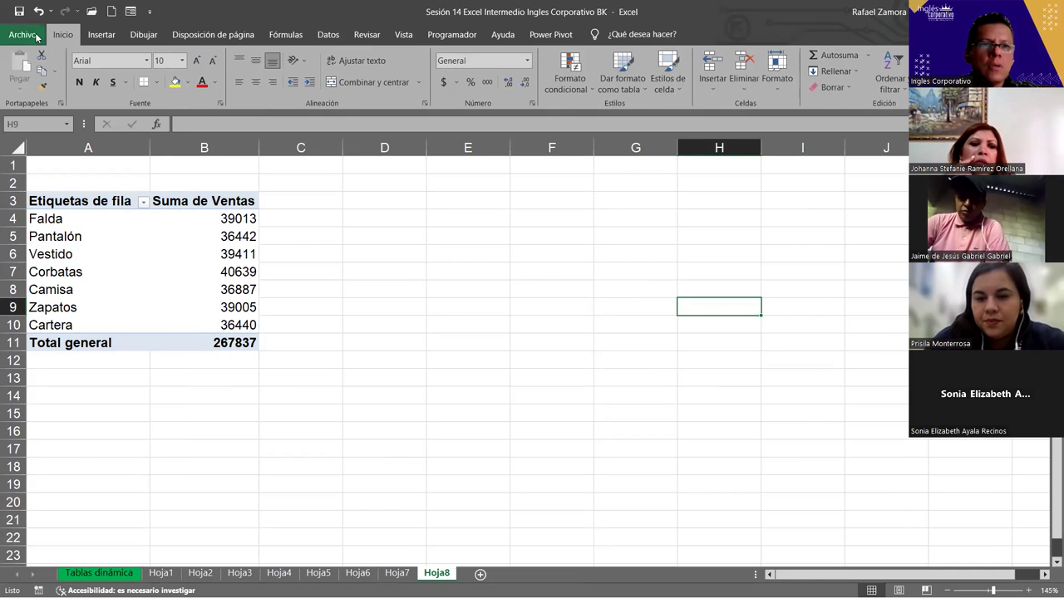
Copy the seven product names in A4:A10 from the Hoja8 pivot
click(36, 37)
click(19, 40)
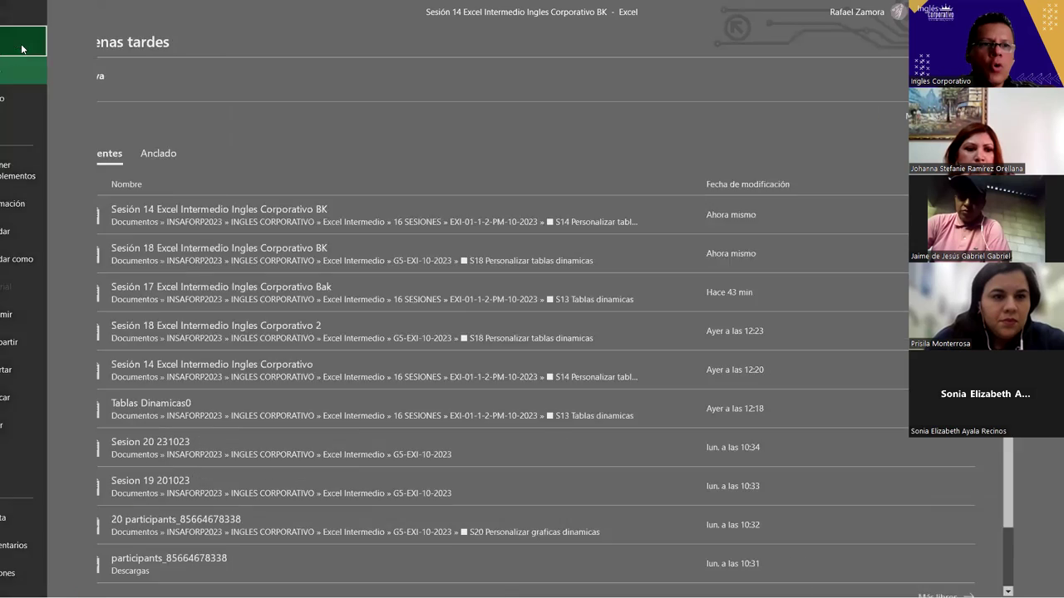
drag(75, 221, 75, 316)
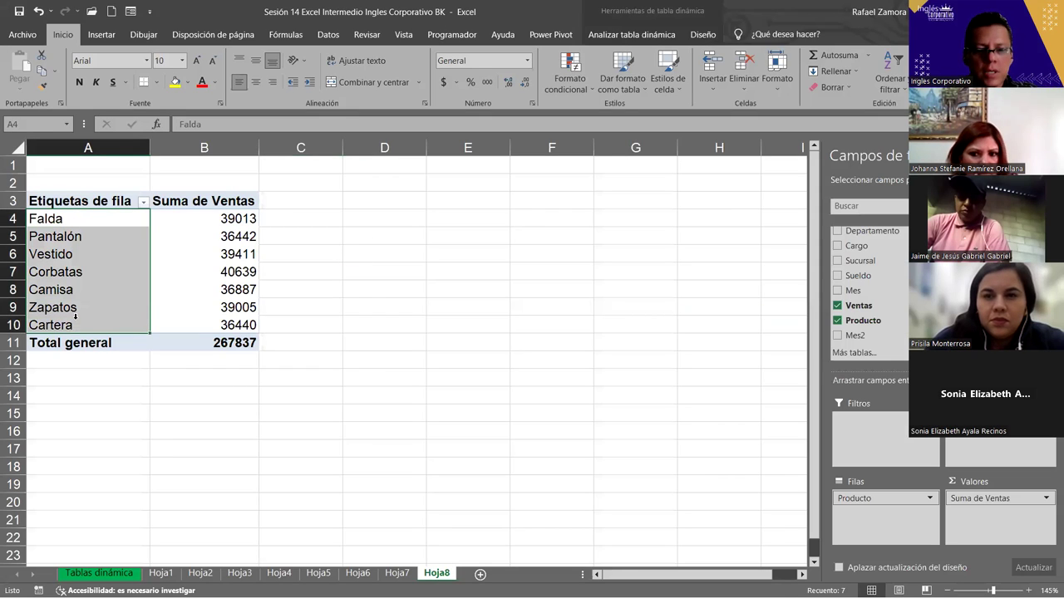
click(143, 201)
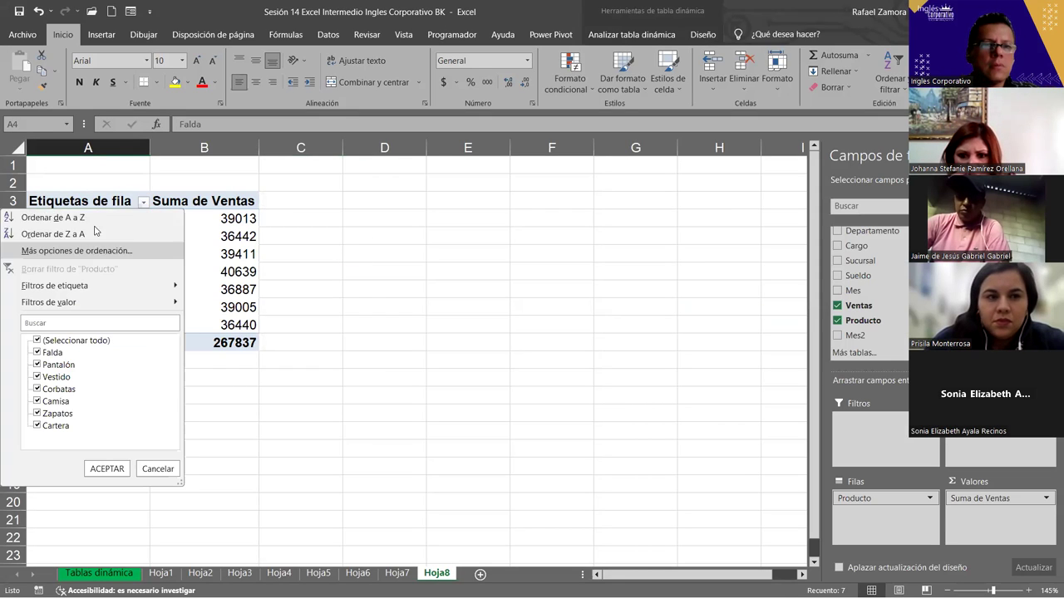
key(Escape)
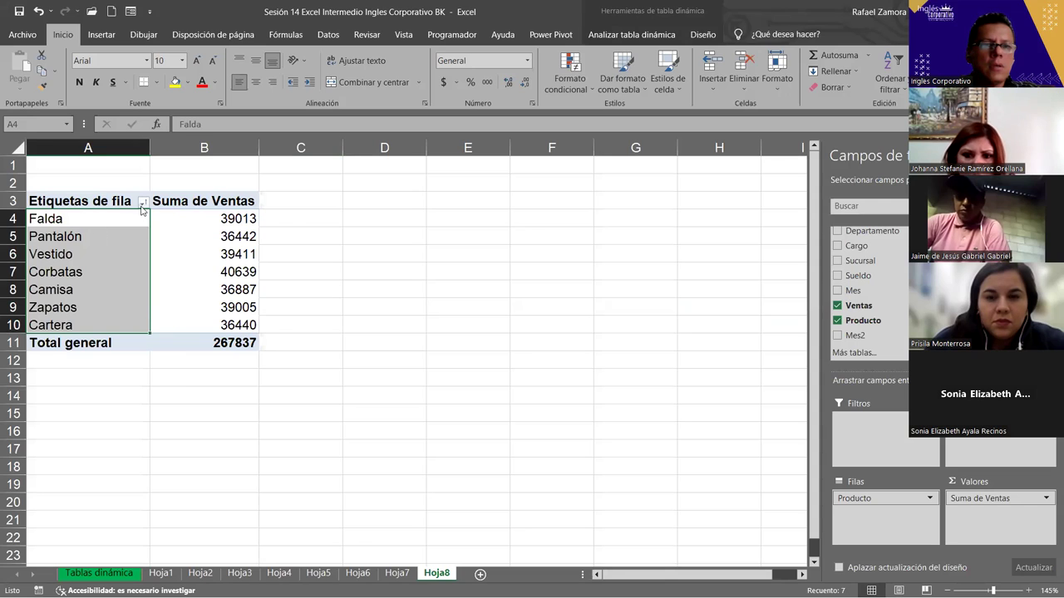
click(141, 203)
key(Escape)
key(ctrl+c)
Paste the product names at F5 and sort them A to Z, Camisa to Zapatos
click(545, 241)
key(ctrl+v)
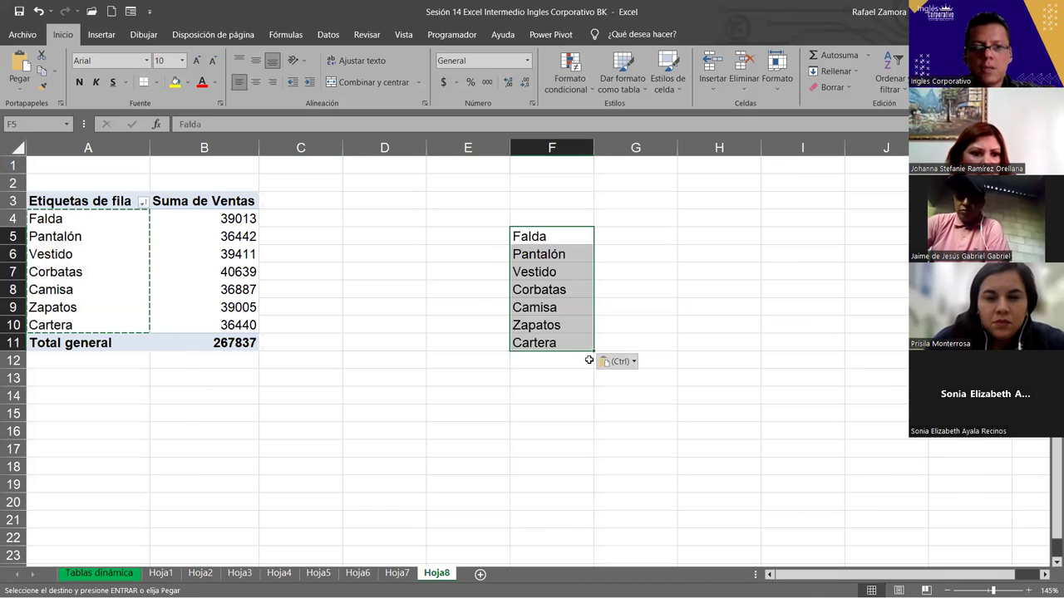
click(551, 253)
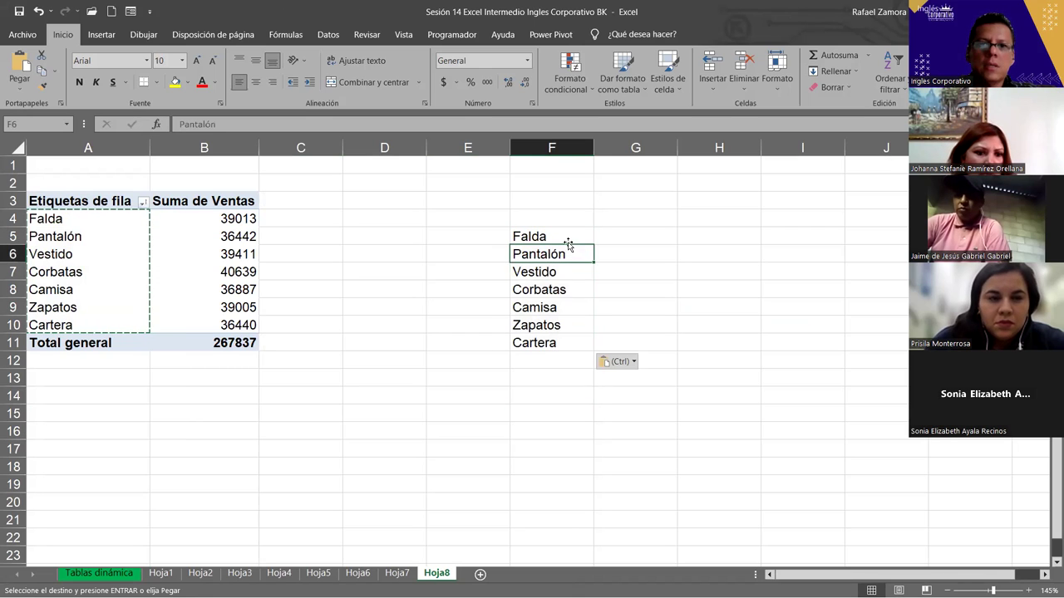
click(327, 34)
click(434, 60)
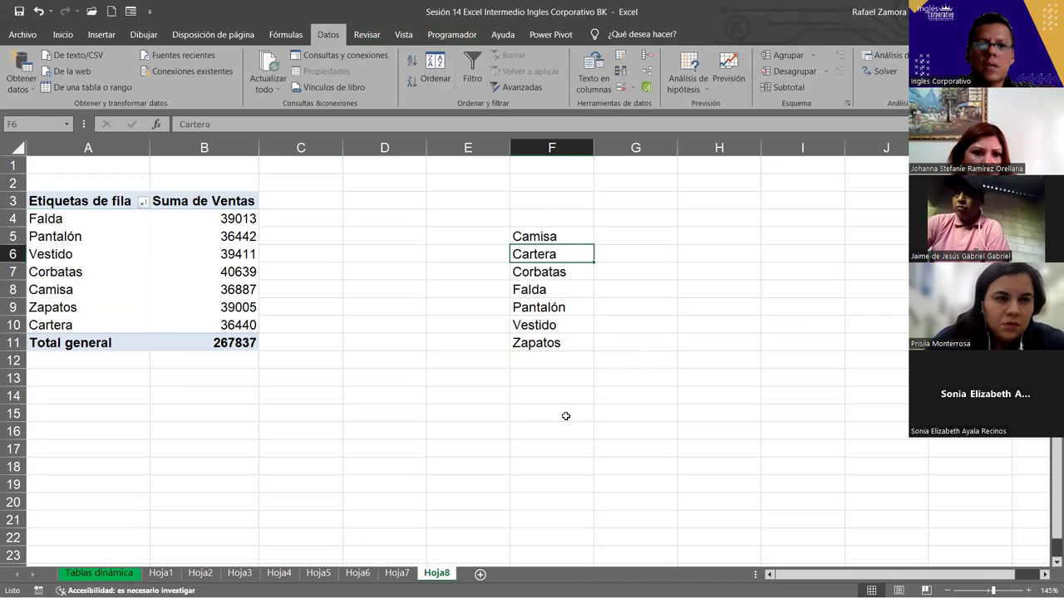
click(587, 348)
click(587, 360)
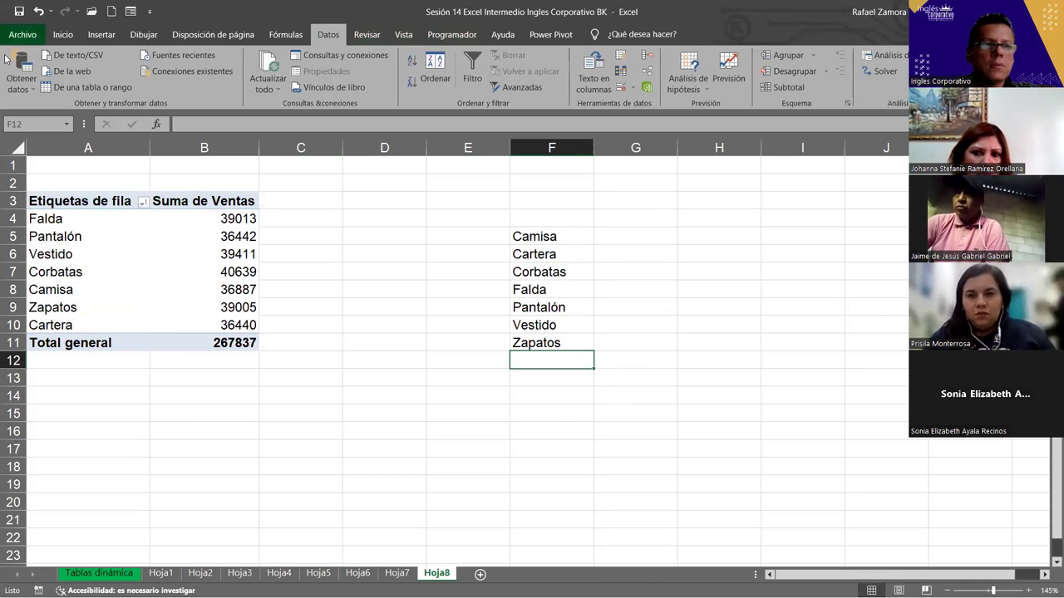
Open Modificar listas personalizadas from the Avanzadas page of Excel Options
key(Escape)
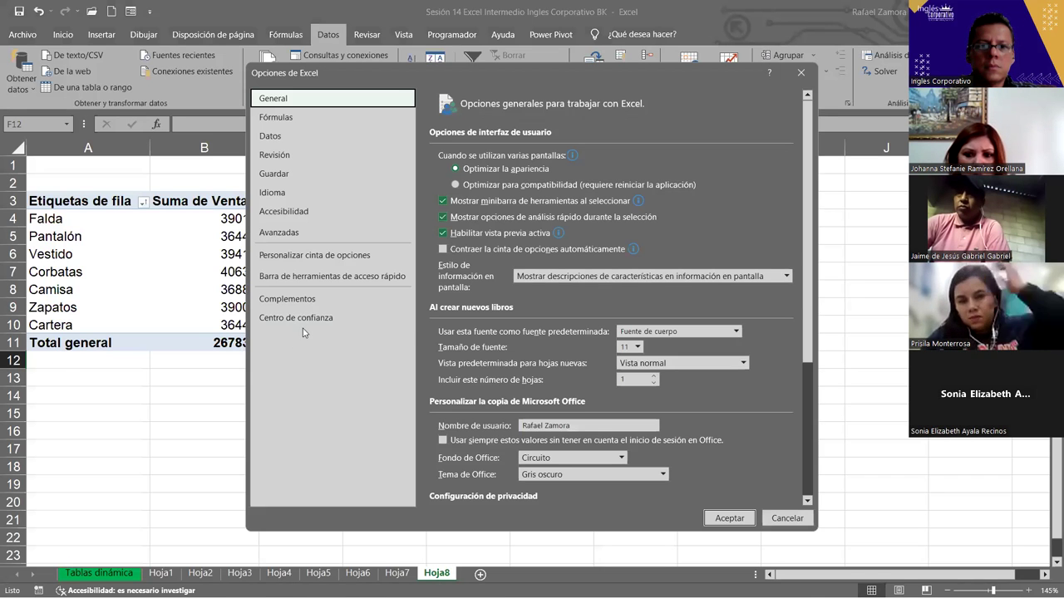
click(314, 319)
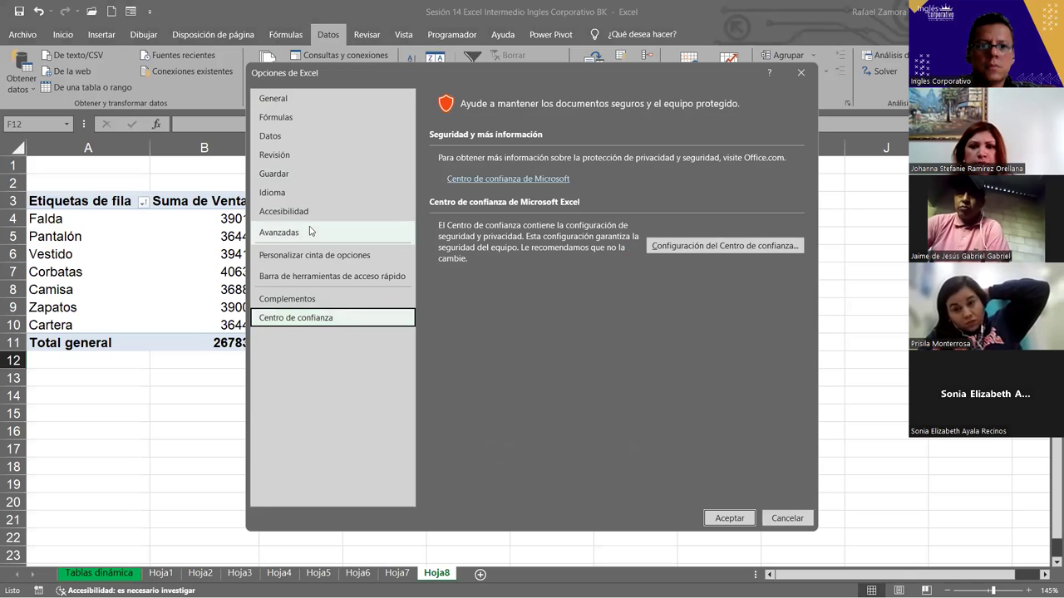
click(278, 233)
drag(807, 142, 807, 440)
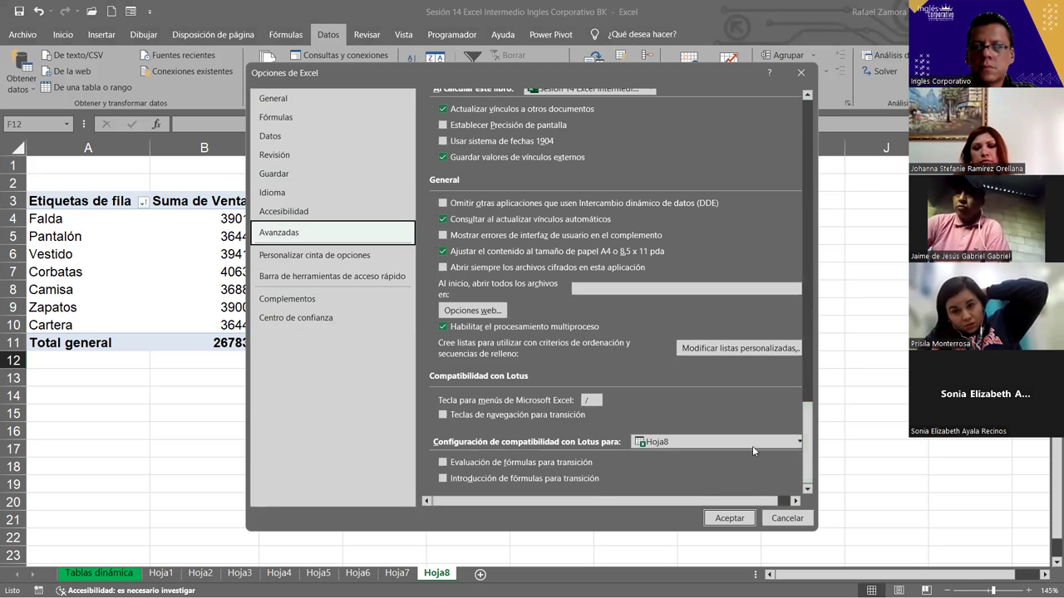
click(752, 351)
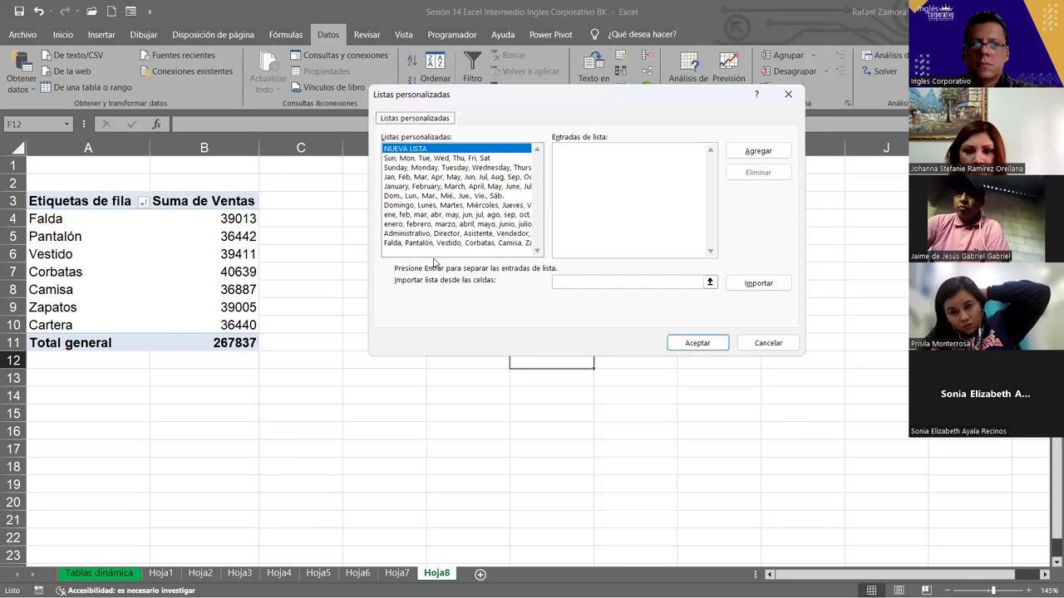
Delete the Falda–Pantalón–Vestido product custom list
click(433, 244)
click(428, 234)
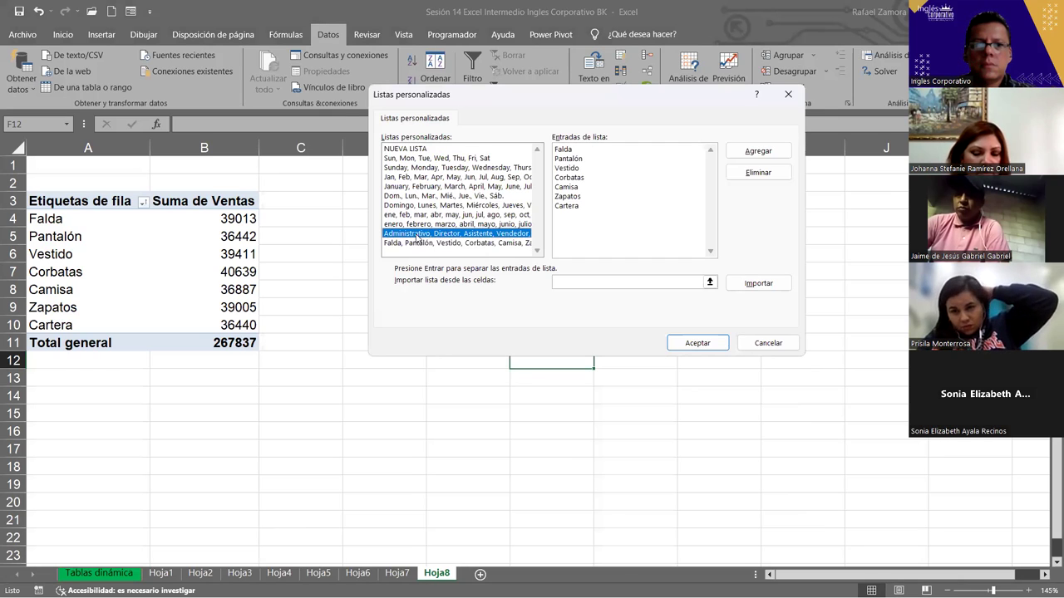
click(423, 244)
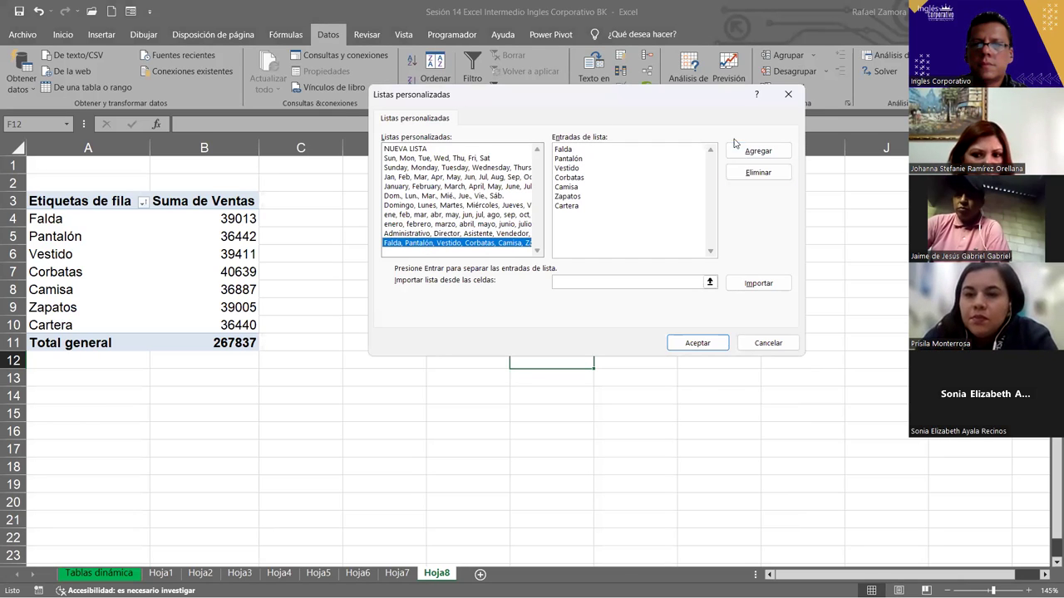
click(775, 172)
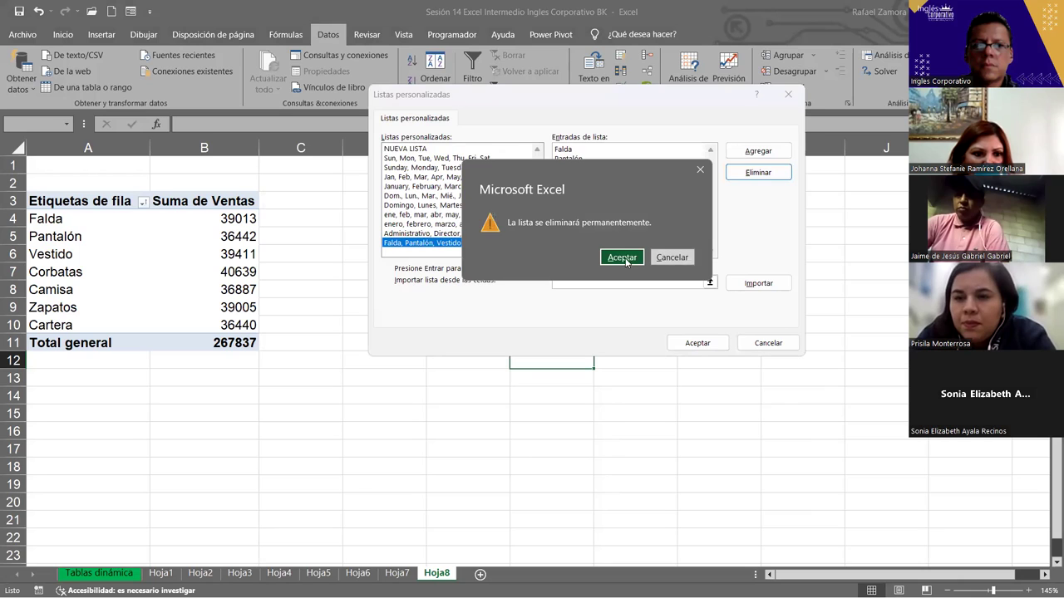
key(Return)
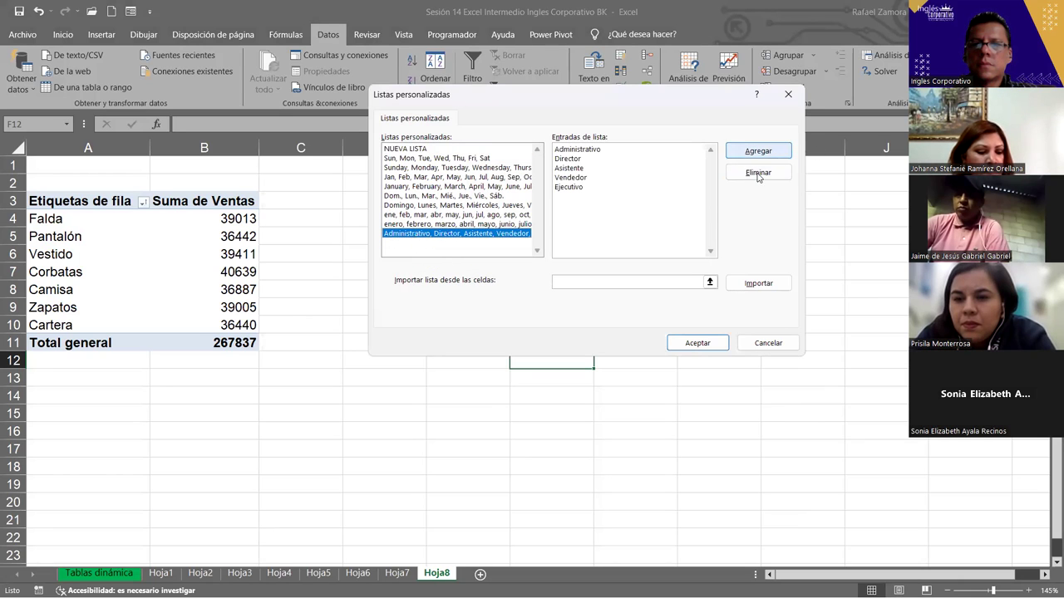
Delete the Administrativo–Director–Asistente custom list and close Excel Options
click(758, 172)
click(629, 256)
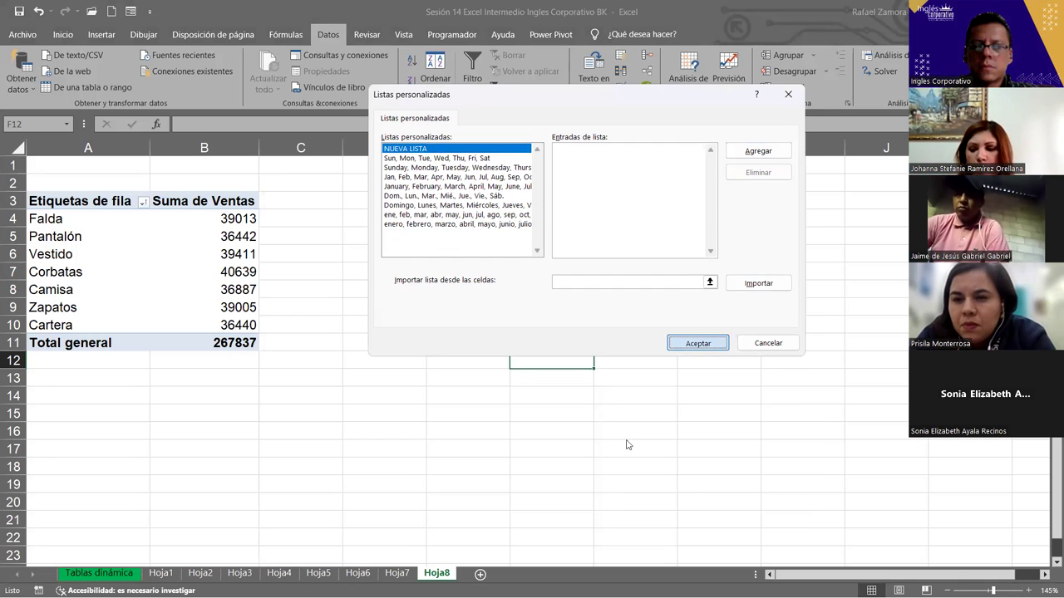
key(Return)
click(730, 518)
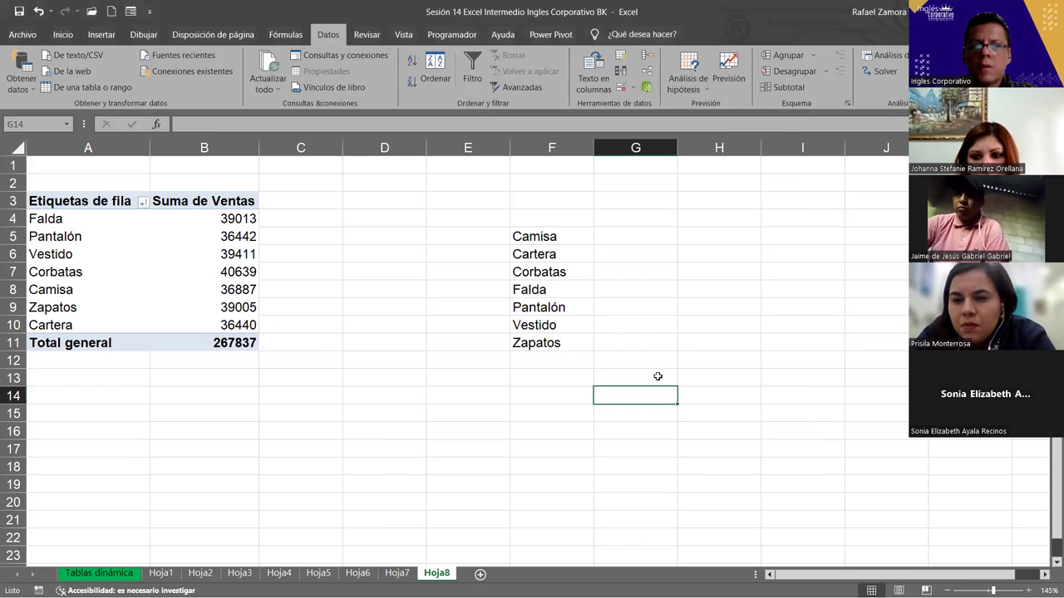
drag(540, 236, 541, 376)
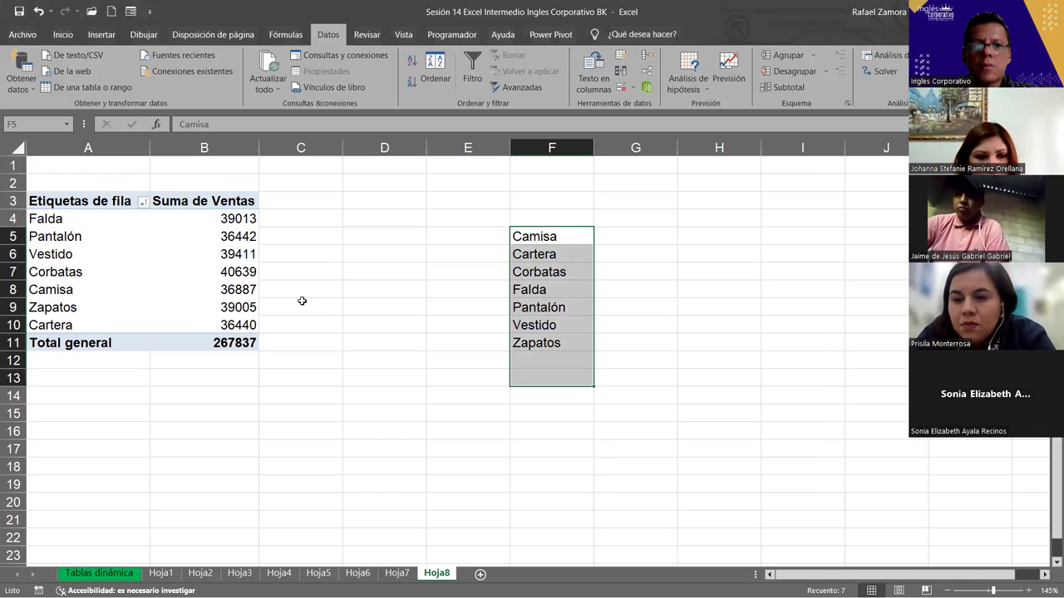
click(453, 241)
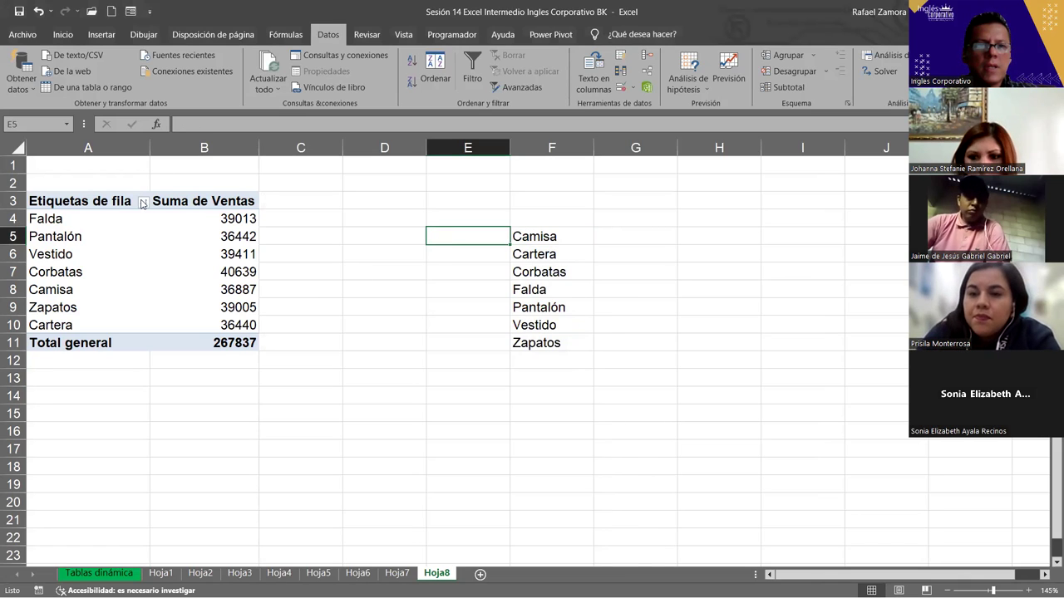
click(141, 200)
Remove the Producto field from the pivot's Filas area
key(Escape)
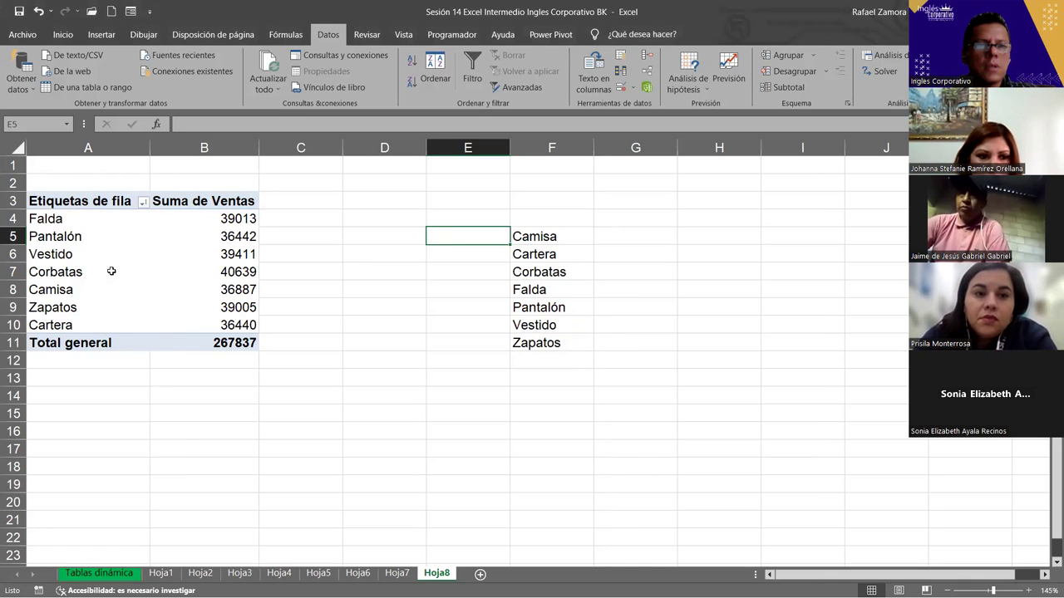
click(119, 272)
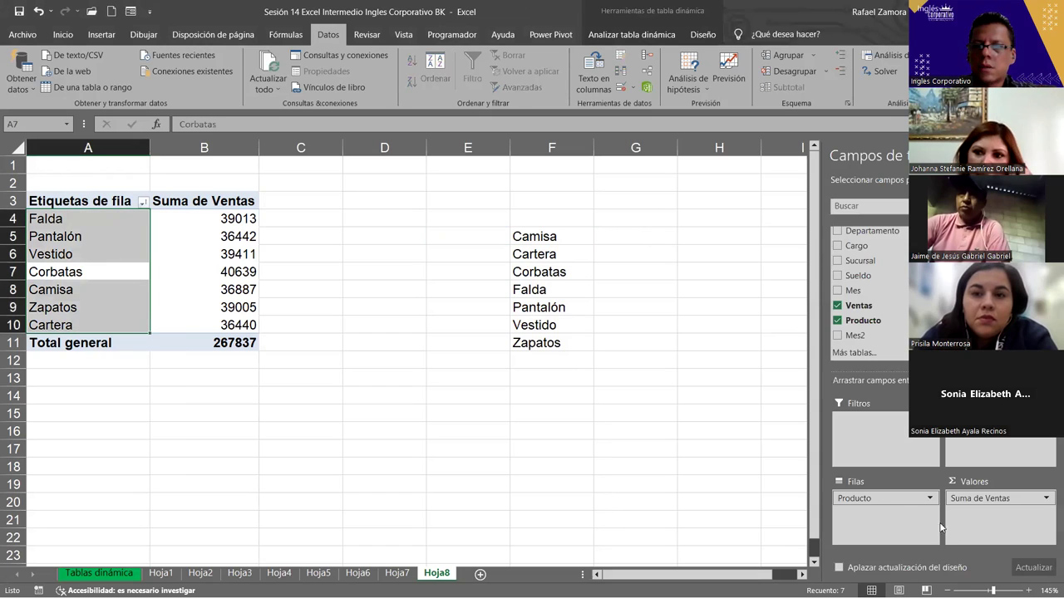
mouse_move(872, 498)
mouse_down()
mouse_move(864, 428)
mouse_move(868, 497)
mouse_up()
click(700, 393)
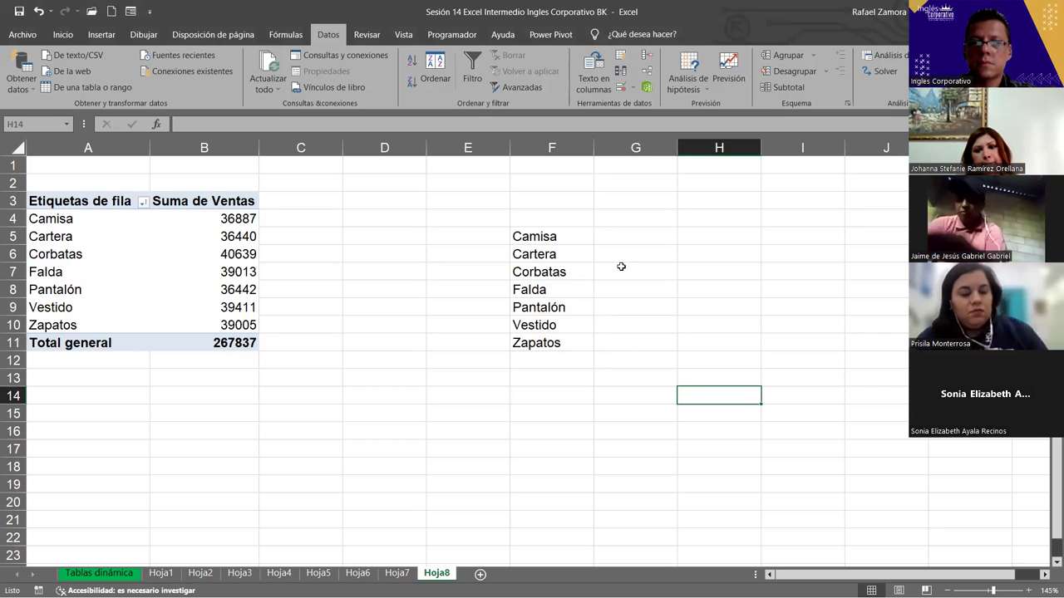
Select the product labels in A4:A10, then pick Falda in column F's list
drag(141, 222, 79, 326)
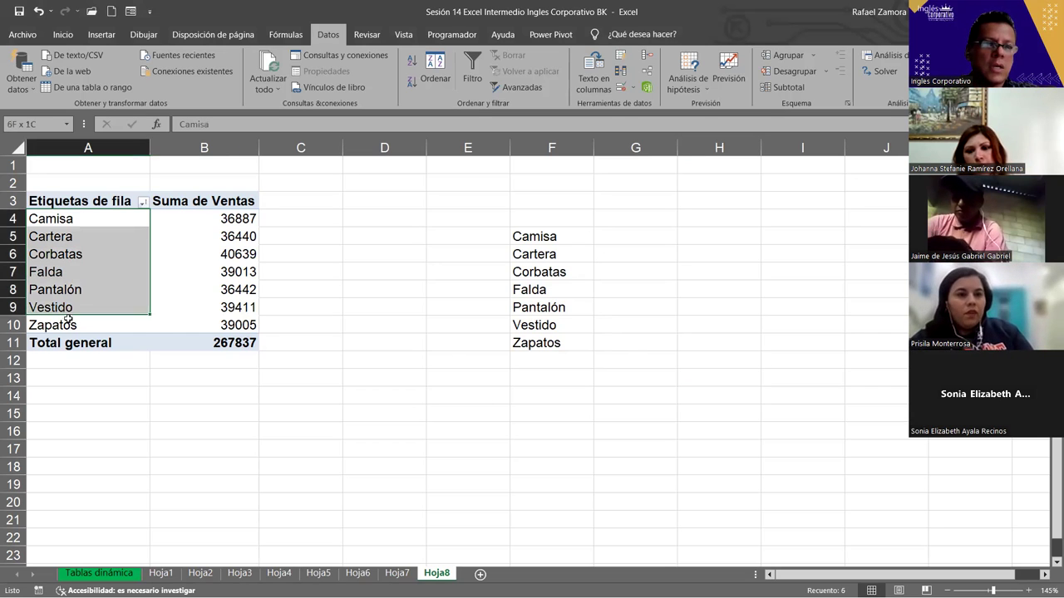
click(618, 247)
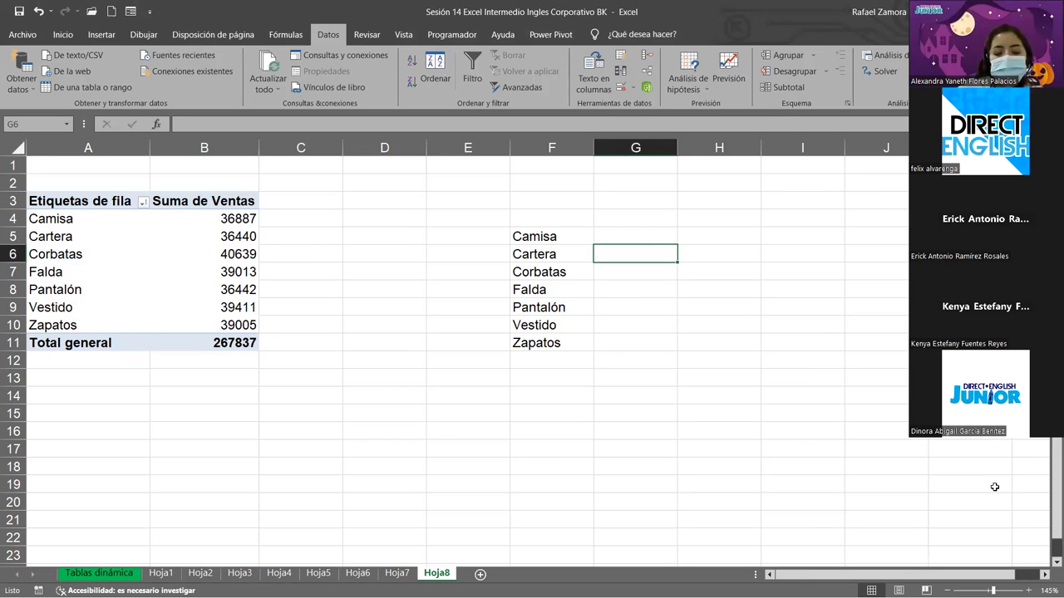
click(660, 393)
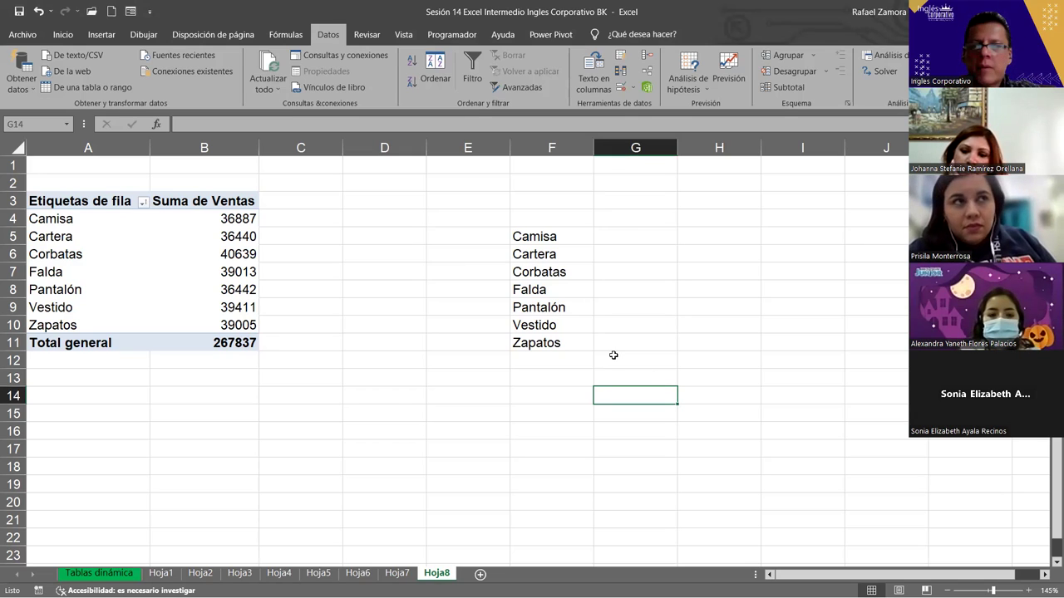
click(578, 289)
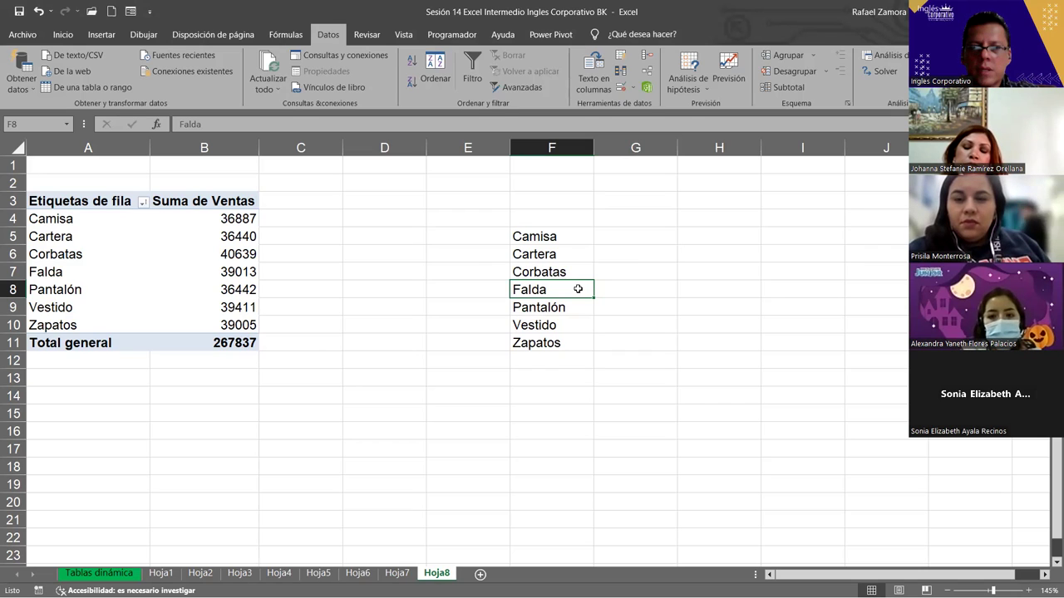
Move Falda to F4 and Vestido to F5, shifting Camisa through Corbatas down
click(558, 326)
click(551, 341)
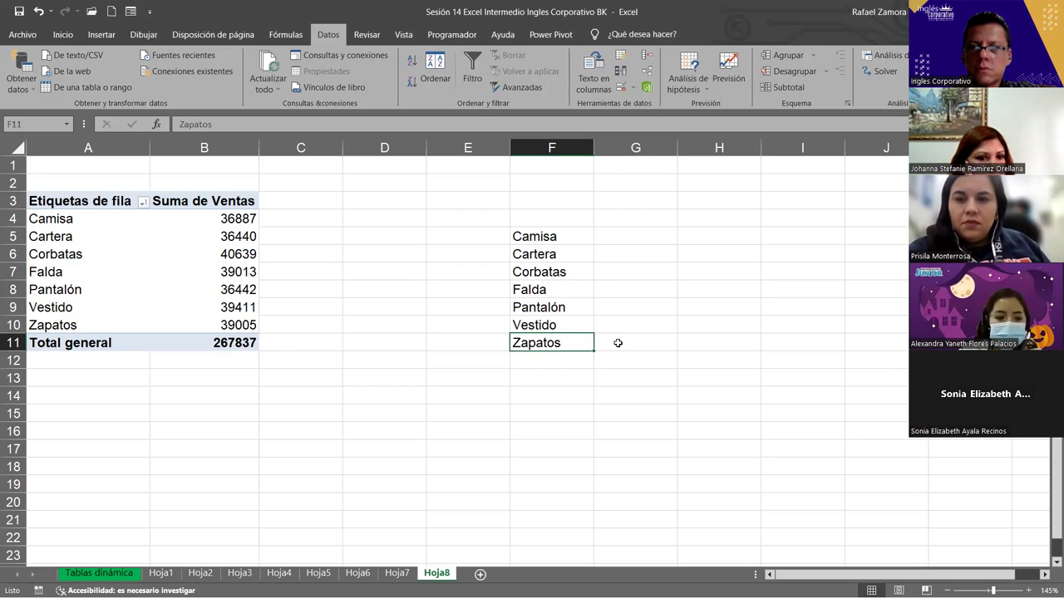
click(580, 291)
drag(578, 283, 579, 267)
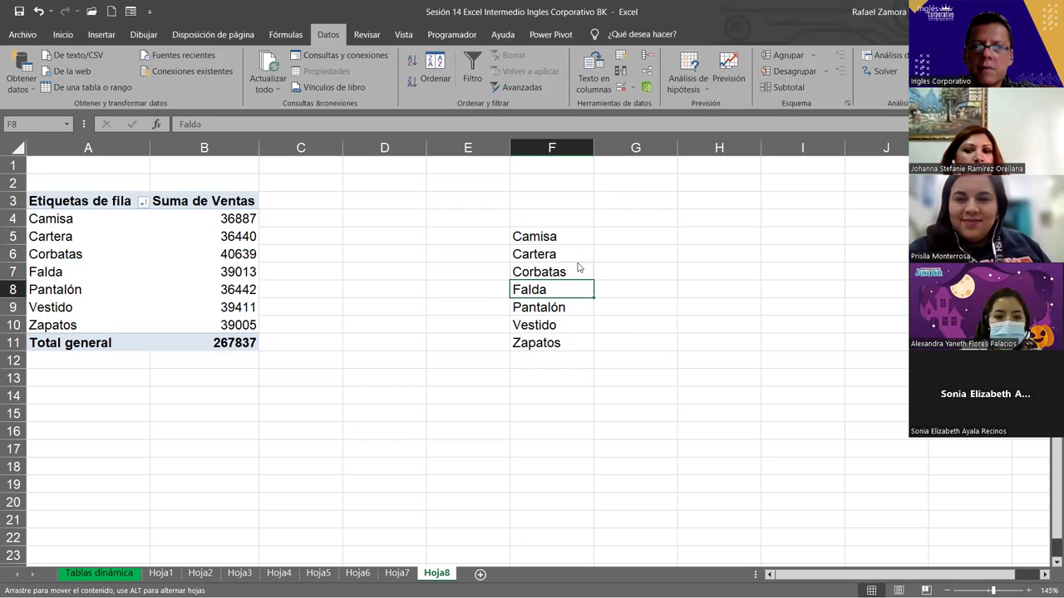
drag(579, 220, 579, 221)
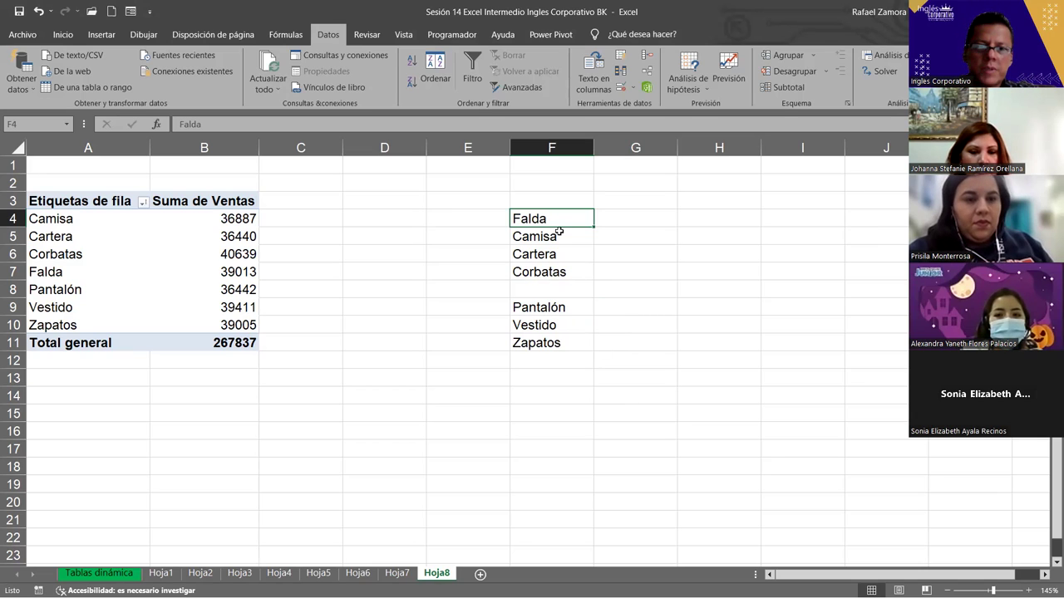
mouse_move(558, 238)
mouse_down()
mouse_move(552, 268)
mouse_move(565, 290)
mouse_up()
click(570, 323)
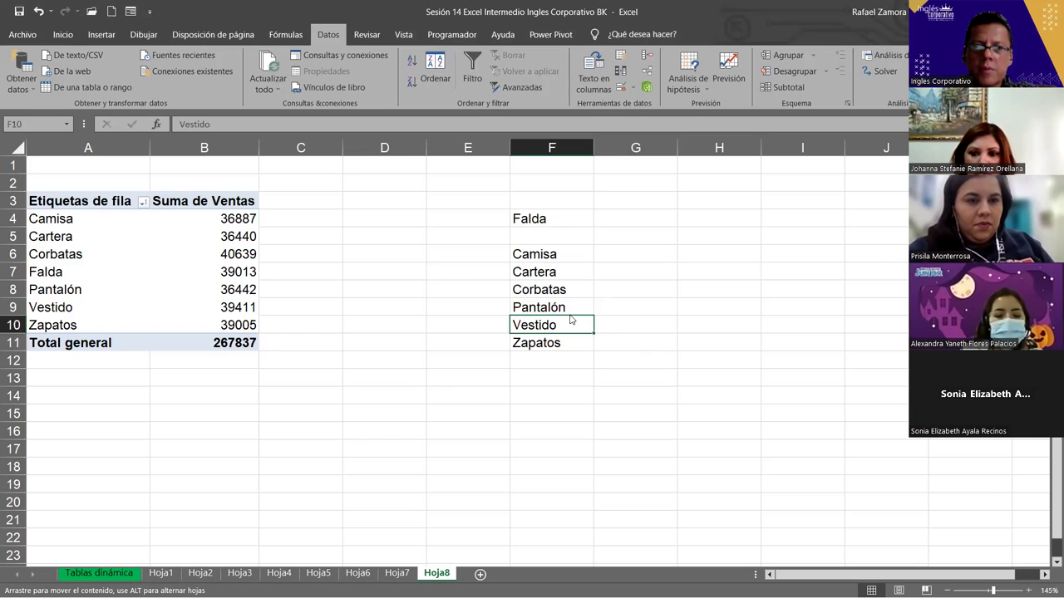
drag(576, 237, 573, 237)
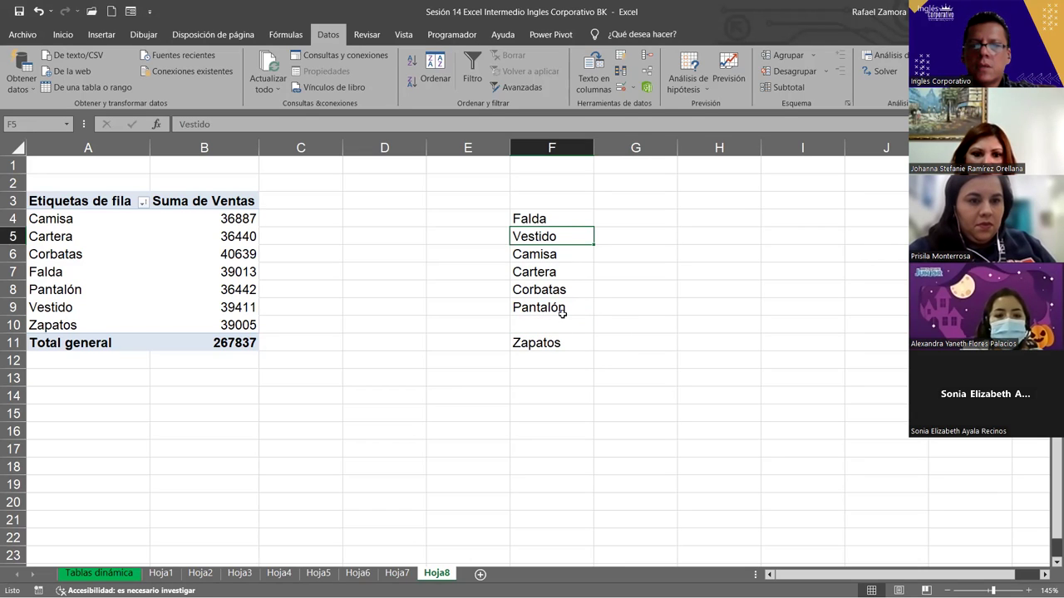
Move Camisa down to F10, Cartera up to F6, and Zapatos into F7
click(571, 256)
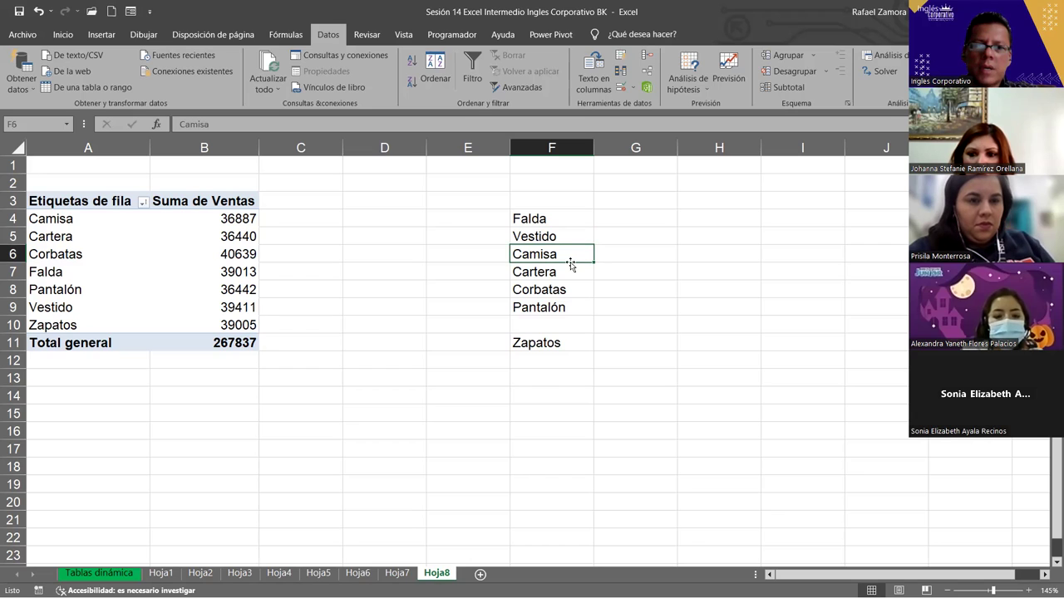
drag(571, 264, 572, 318)
click(565, 268)
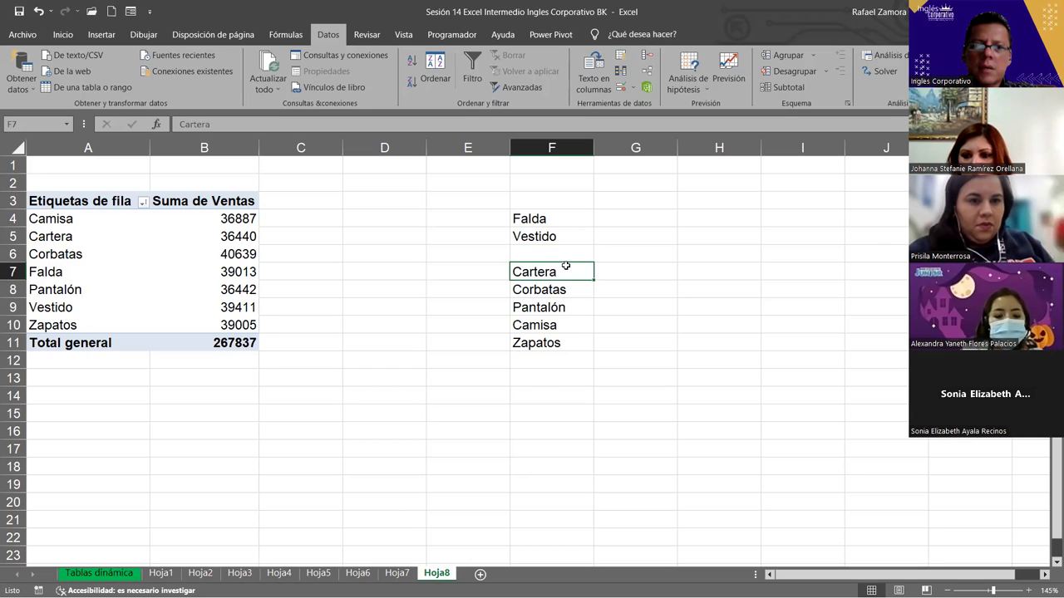
drag(569, 265, 572, 249)
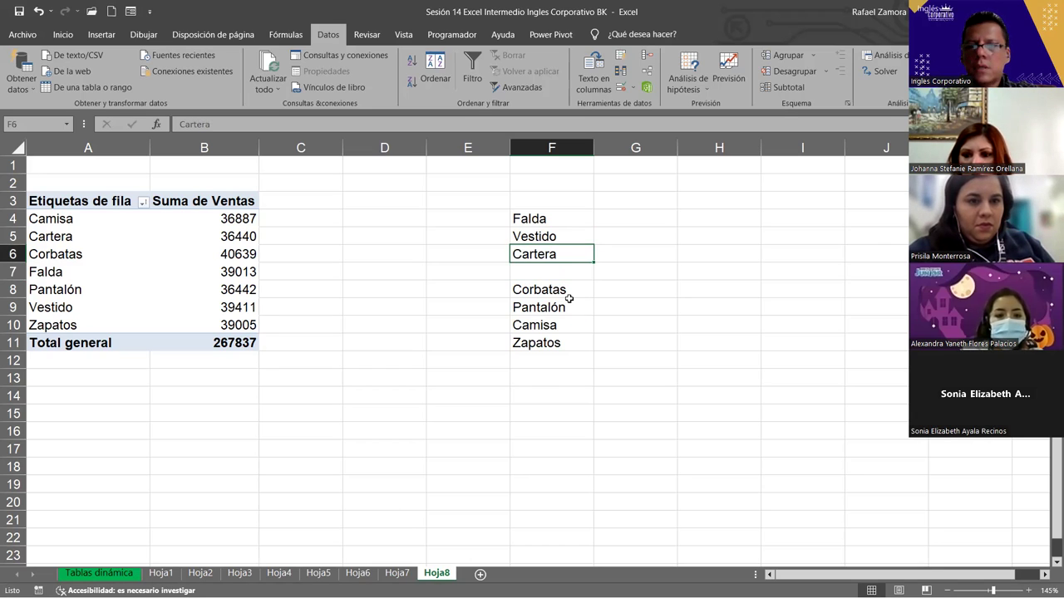
click(555, 349)
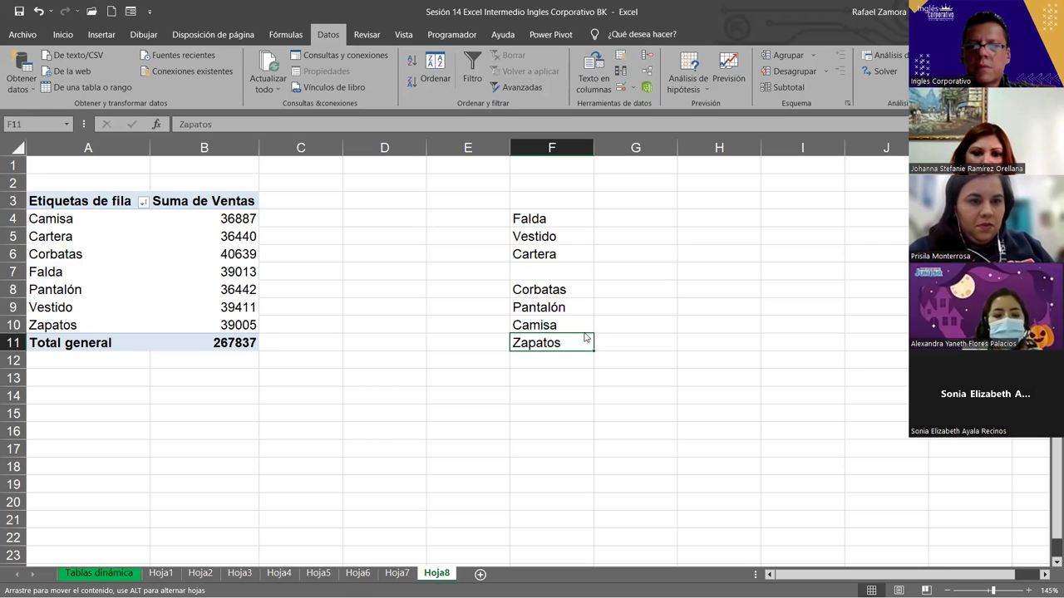
drag(570, 365, 570, 272)
click(572, 361)
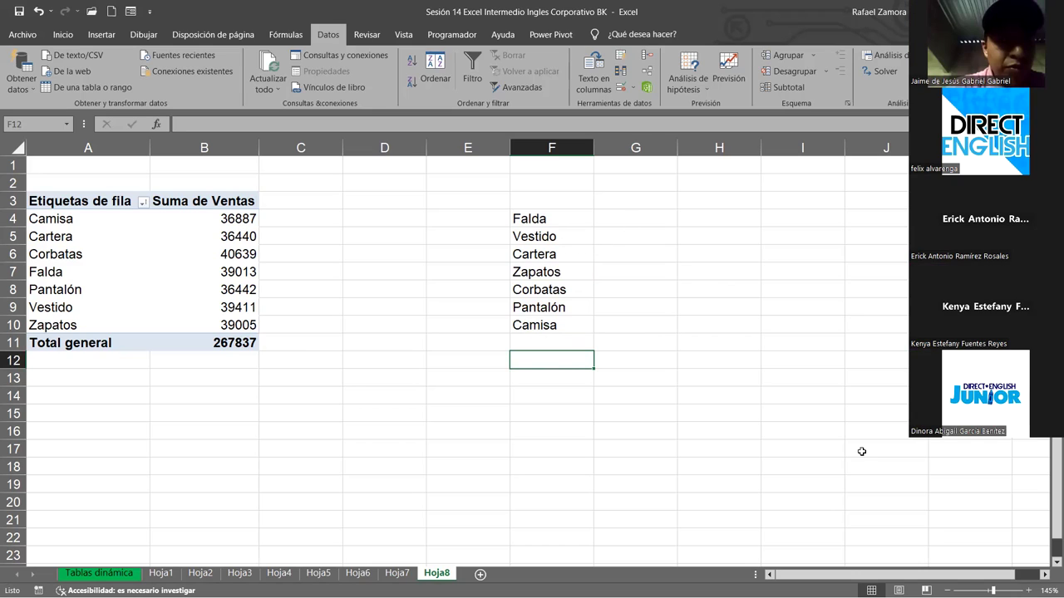
Check the reordered product list, then open the Archivo start page of recent workbooks
click(986, 477)
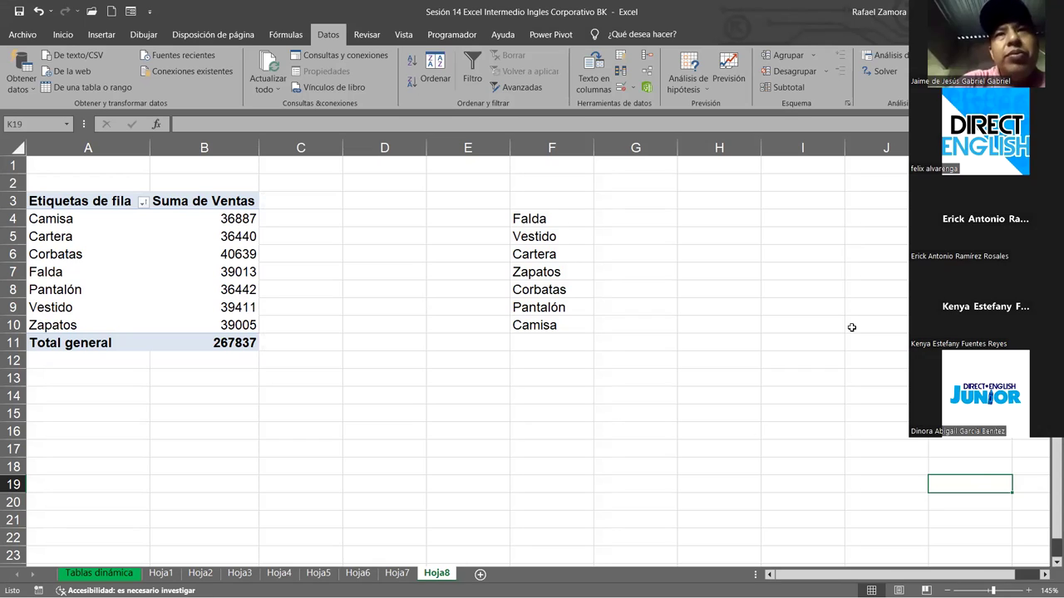
click(783, 267)
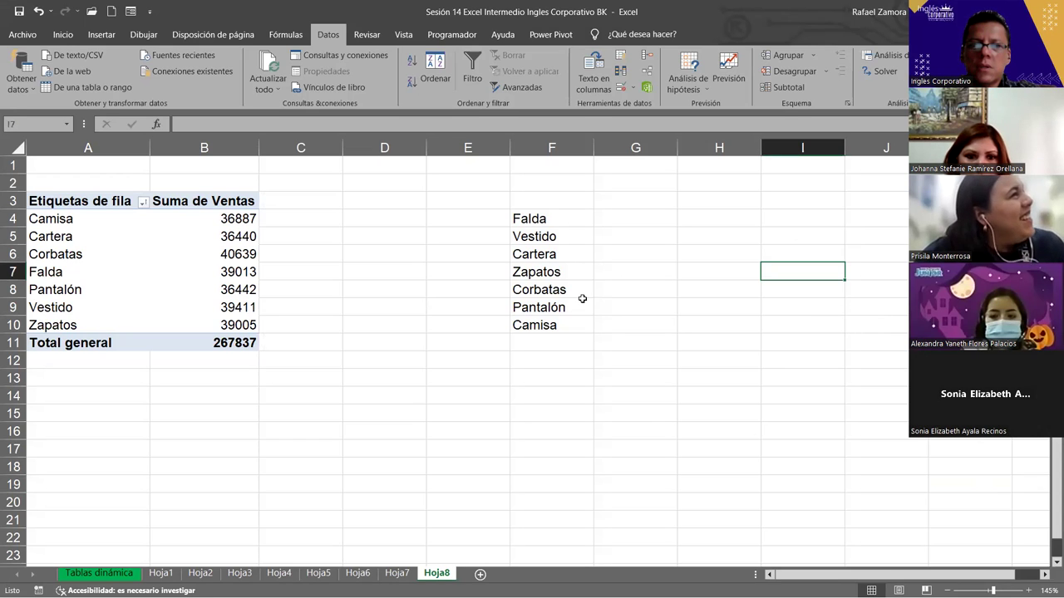
click(582, 306)
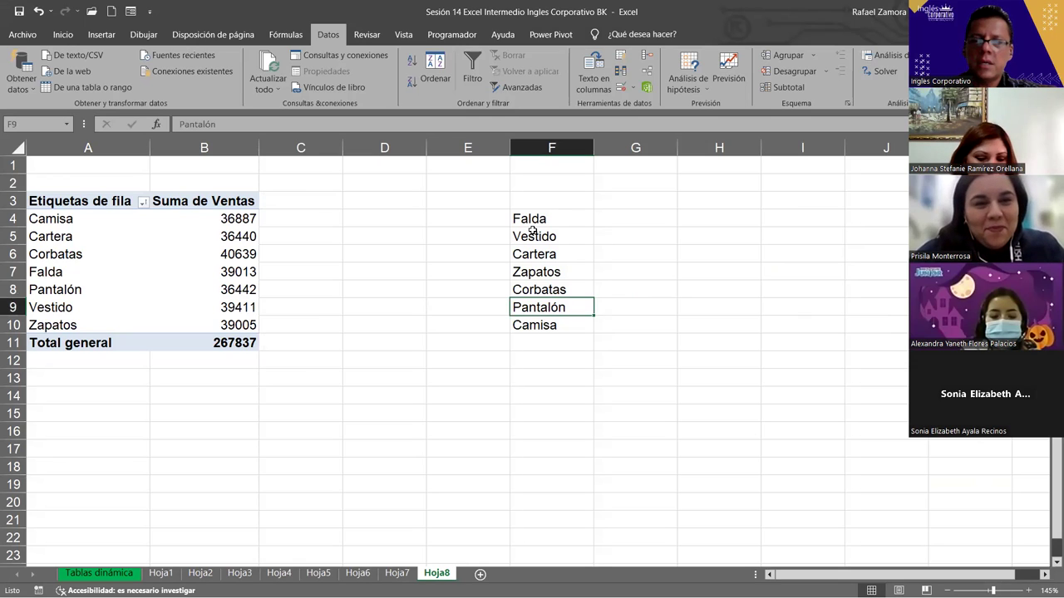
click(533, 231)
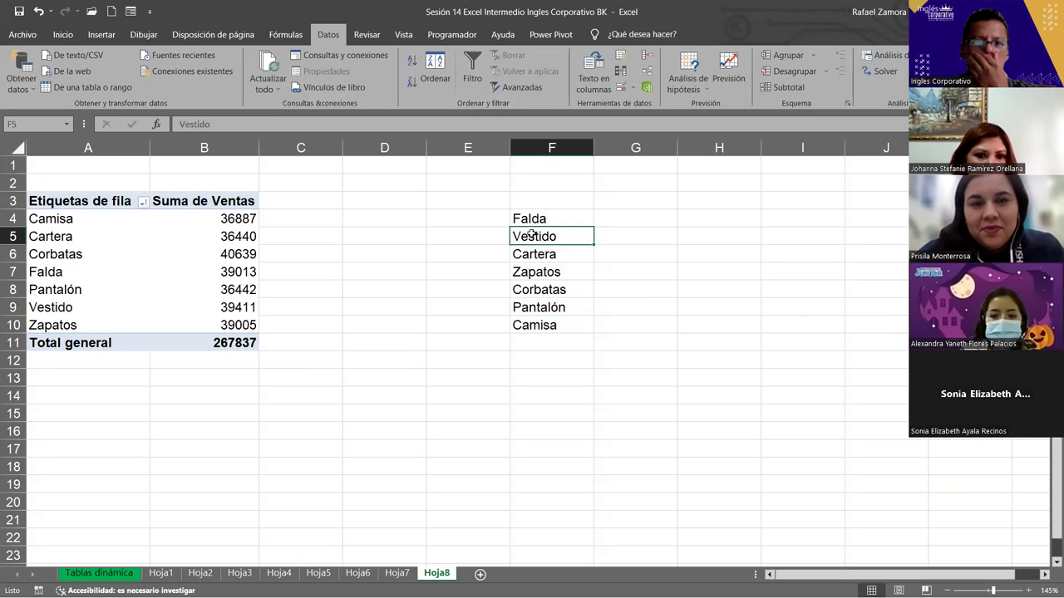
click(404, 227)
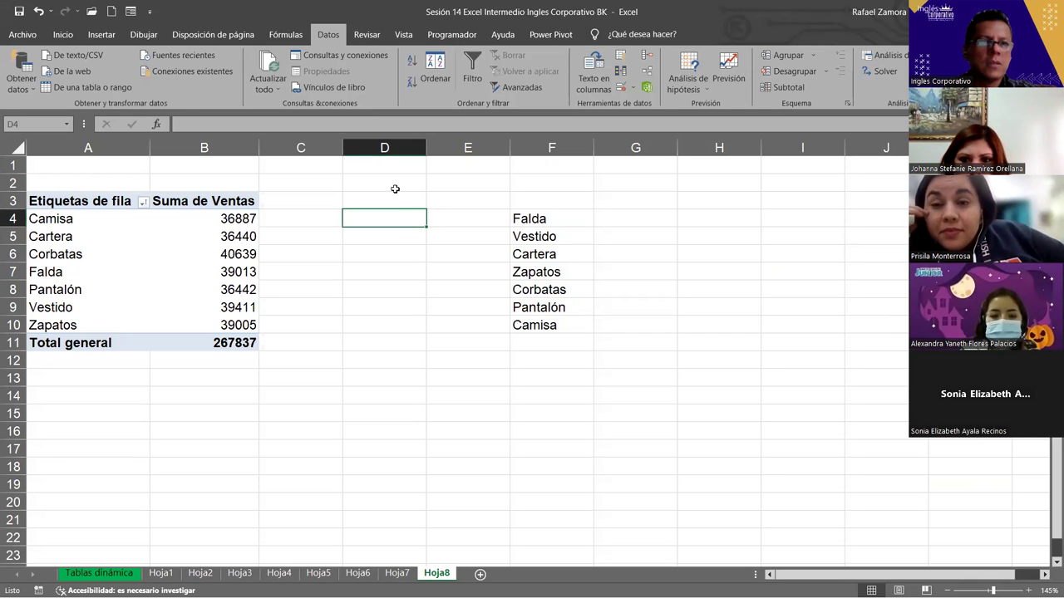
click(18, 36)
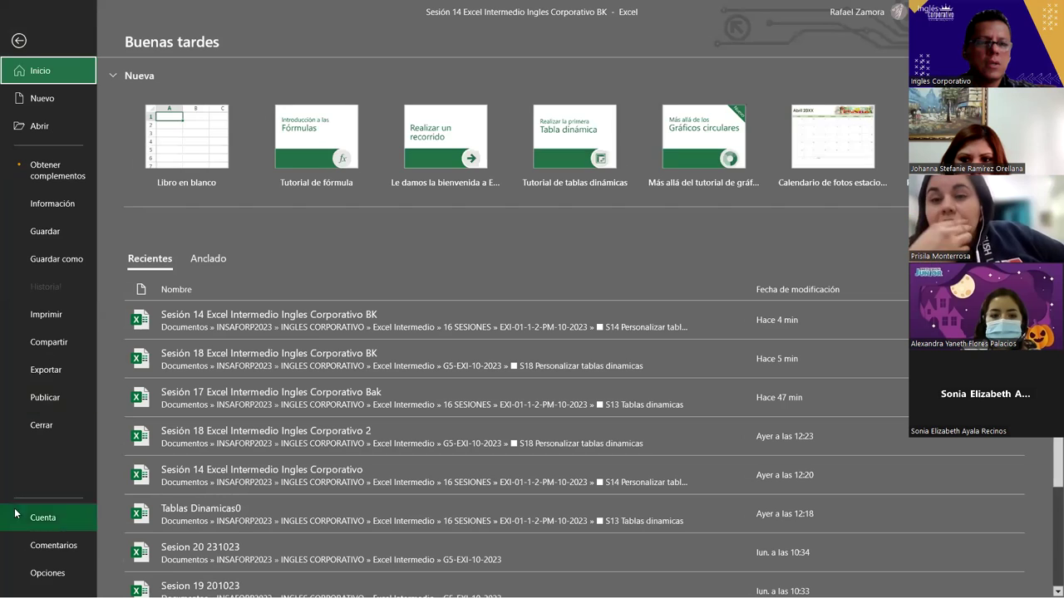
Open the custom lists editor from the Avanzadas page of Excel Options
key(Escape)
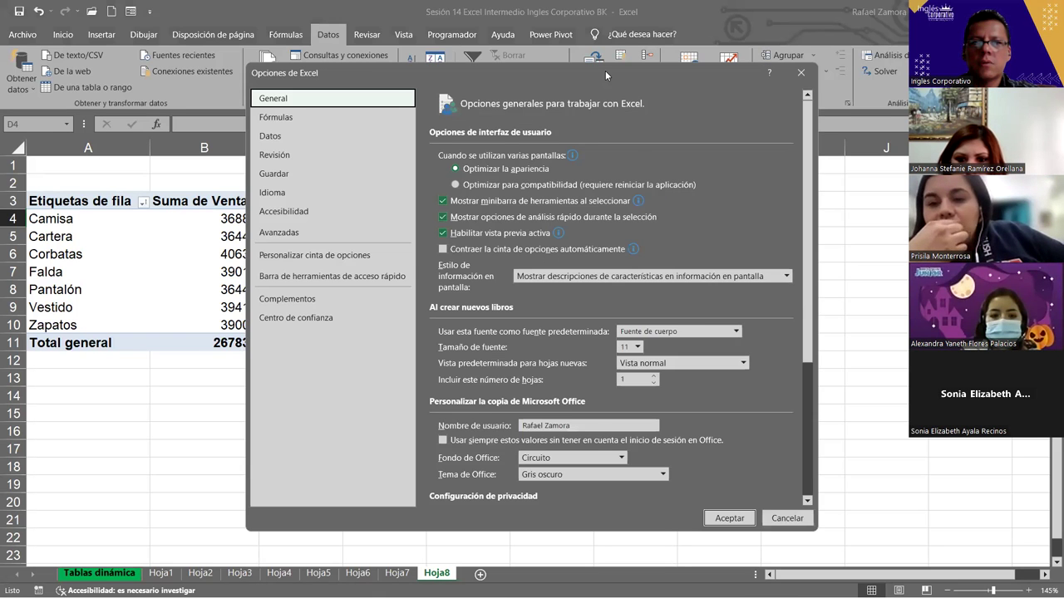
drag(605, 70, 589, 26)
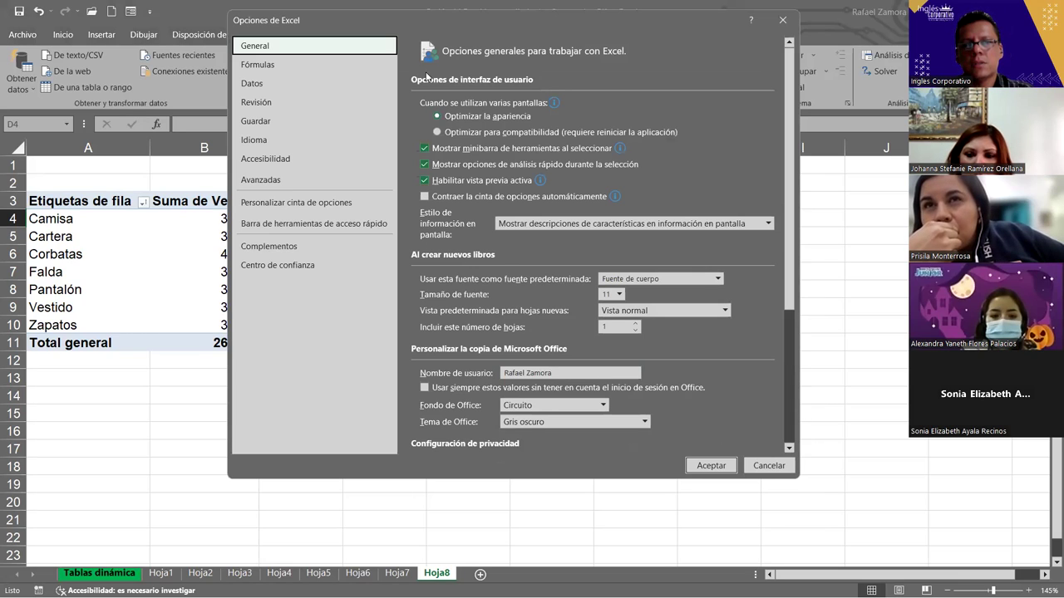
click(295, 181)
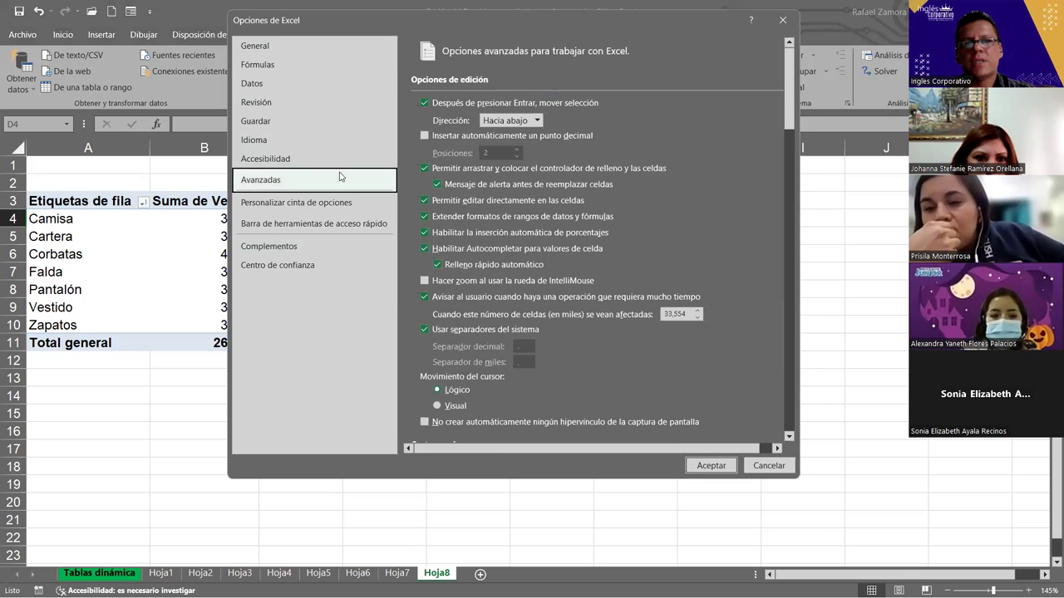
scroll(765, 224, down, 10)
scroll(756, 332, down, 5)
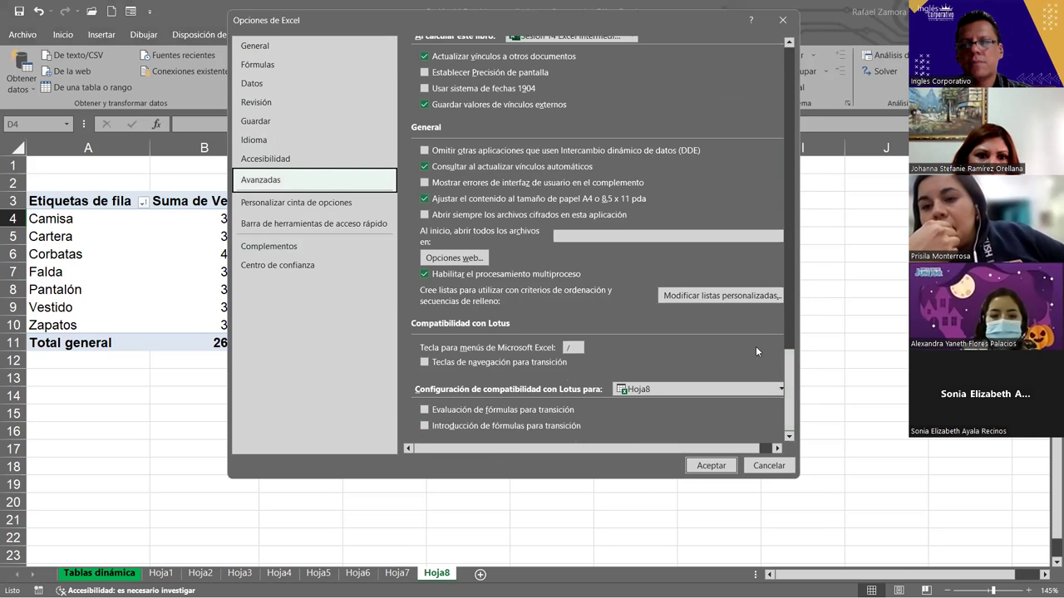
click(697, 297)
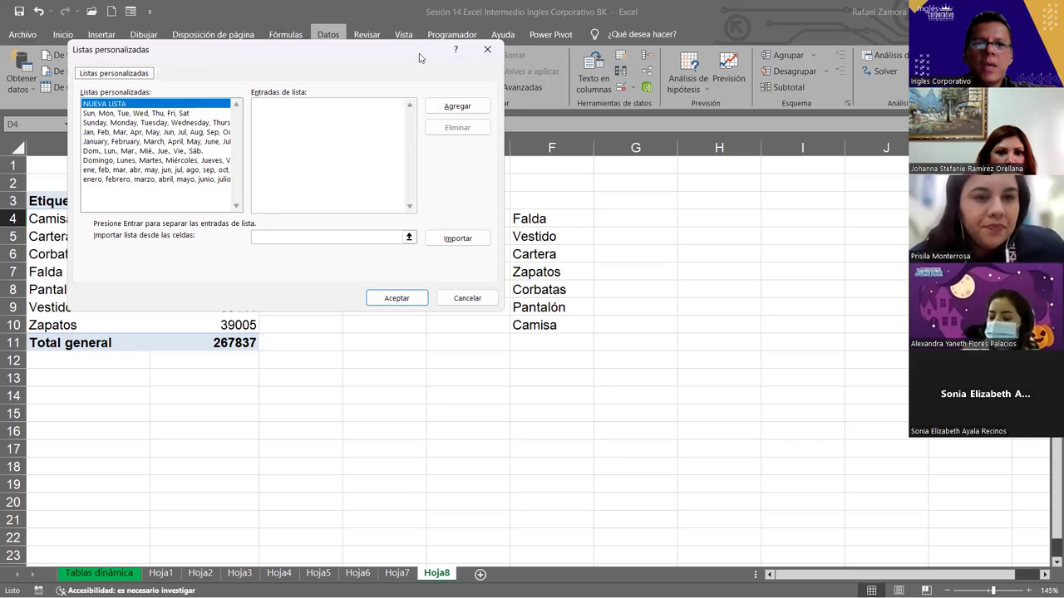
Close Listas personalizadas with Cancelar, adding no new list
drag(418, 58, 398, 53)
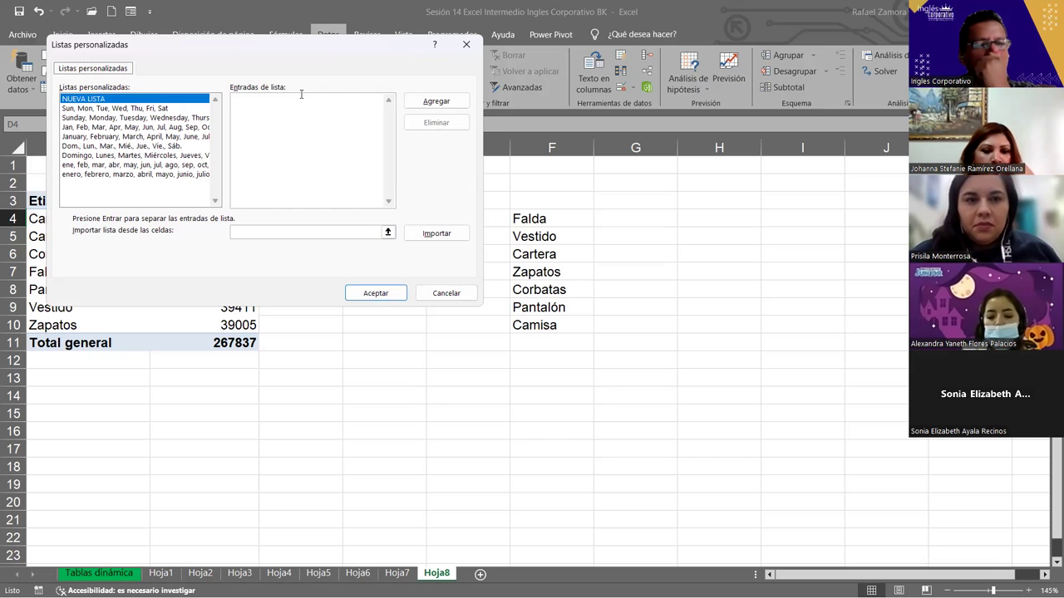
click(300, 234)
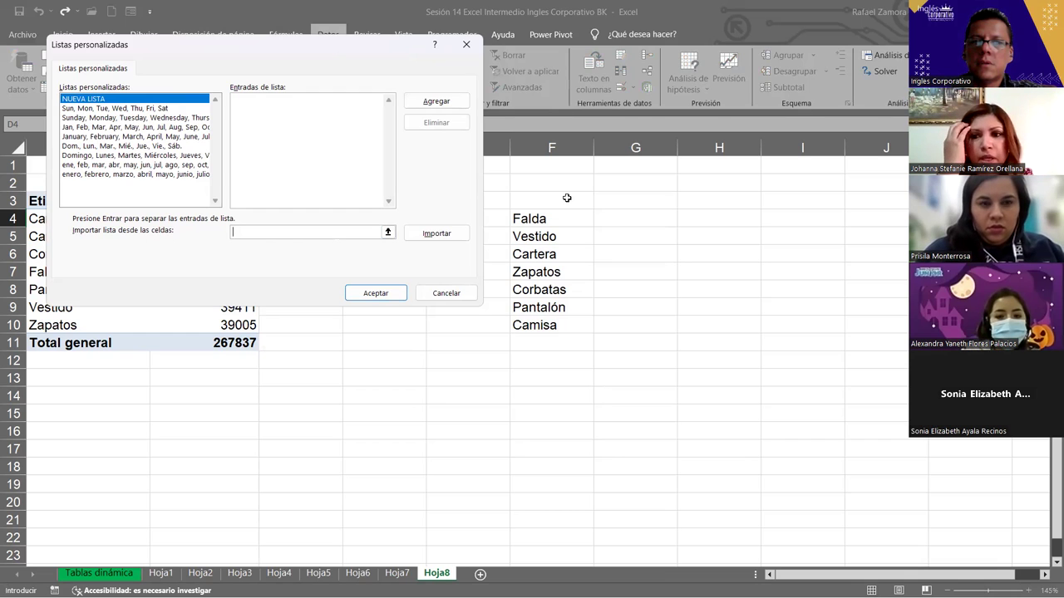
click(459, 295)
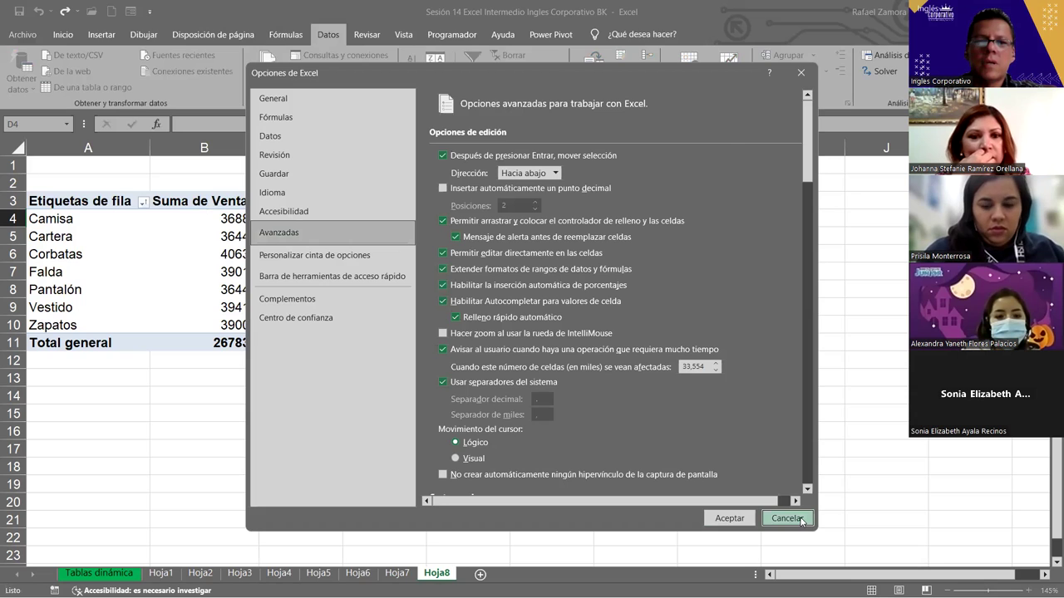
Reopen Listas personalizadas via Opciones > Avanzadas and click into the import-from-cells box
click(801, 527)
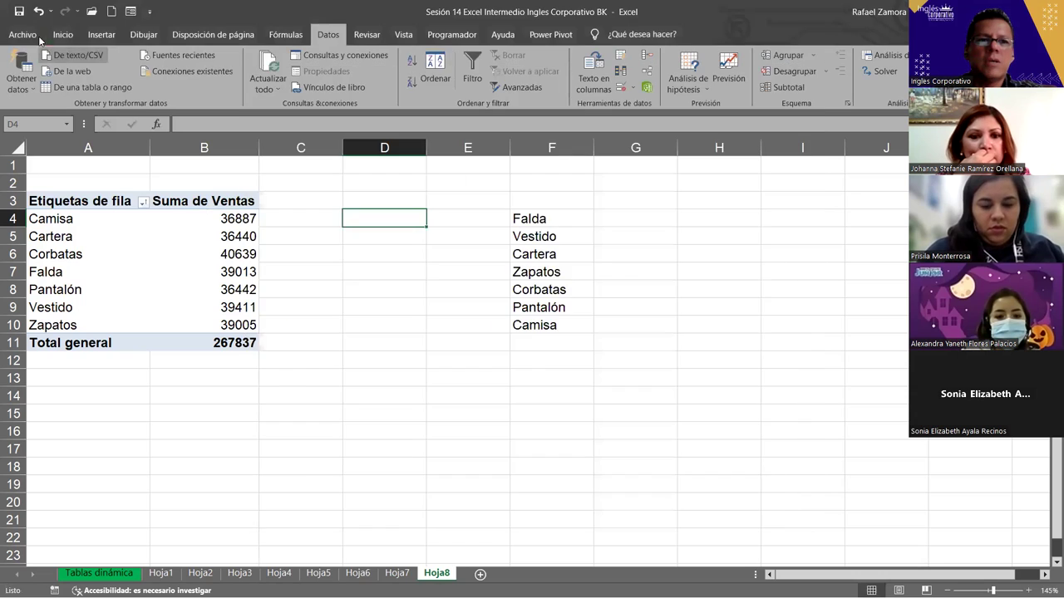
click(38, 36)
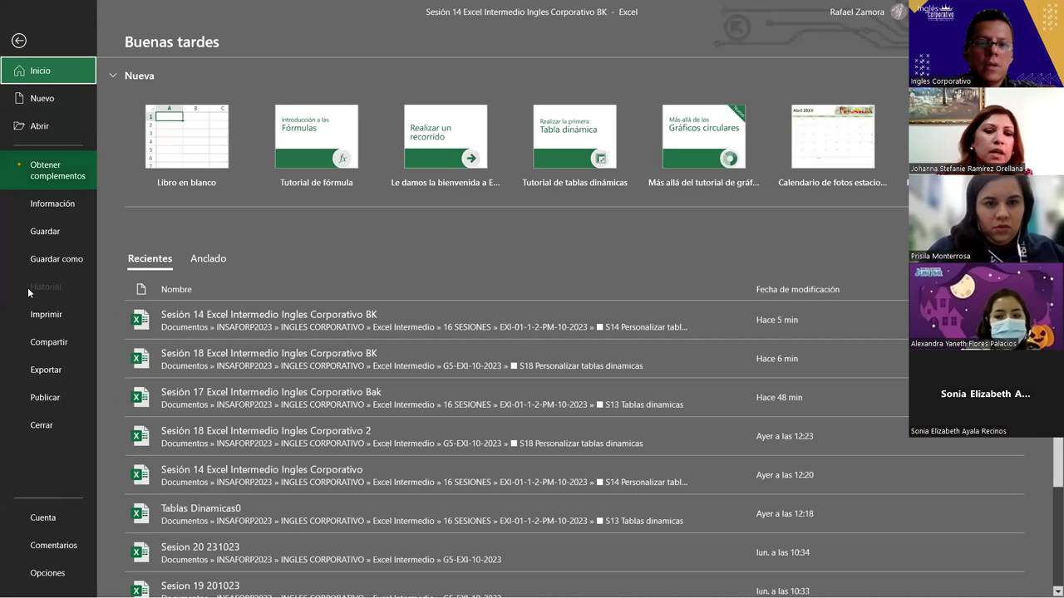
key(Escape)
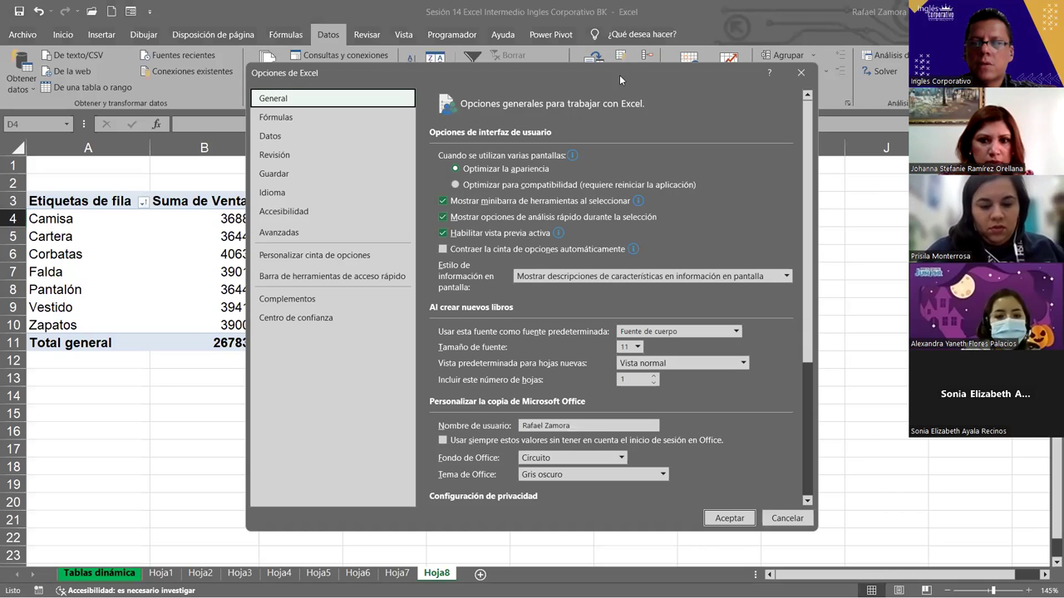
drag(619, 75, 612, 30)
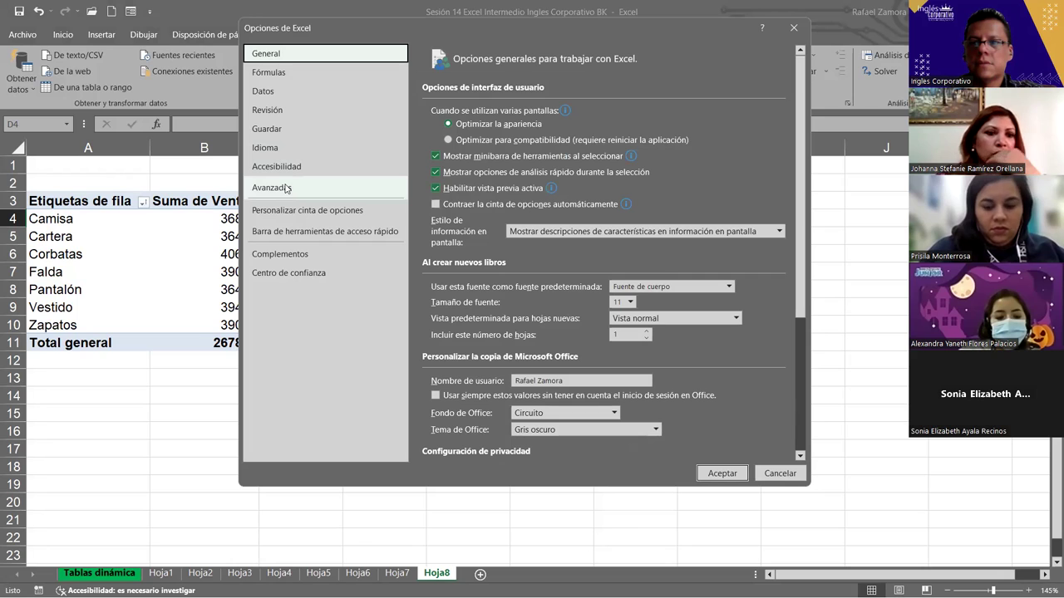
click(283, 190)
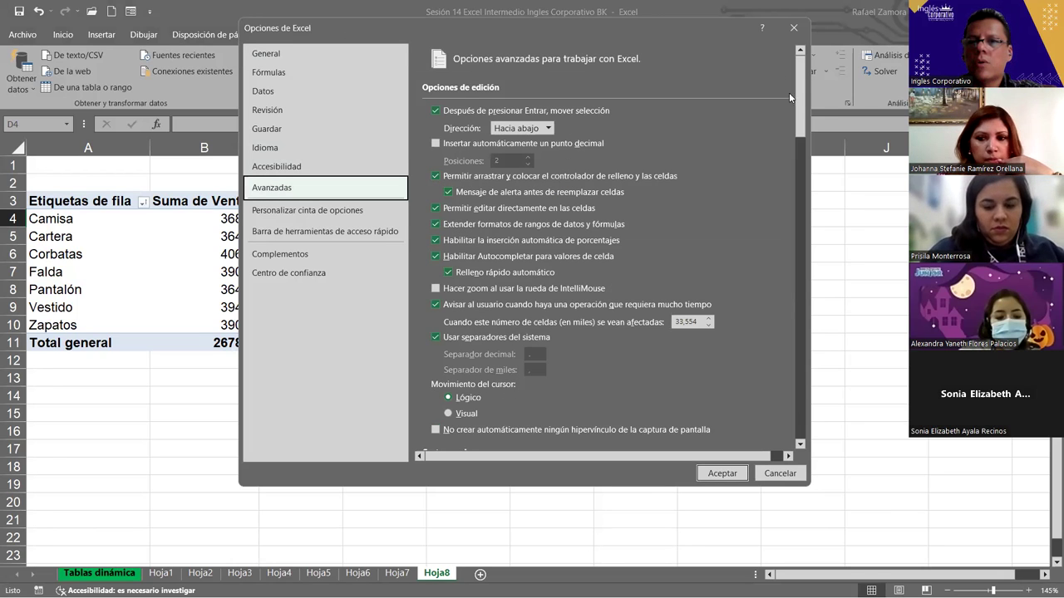
drag(802, 75, 793, 400)
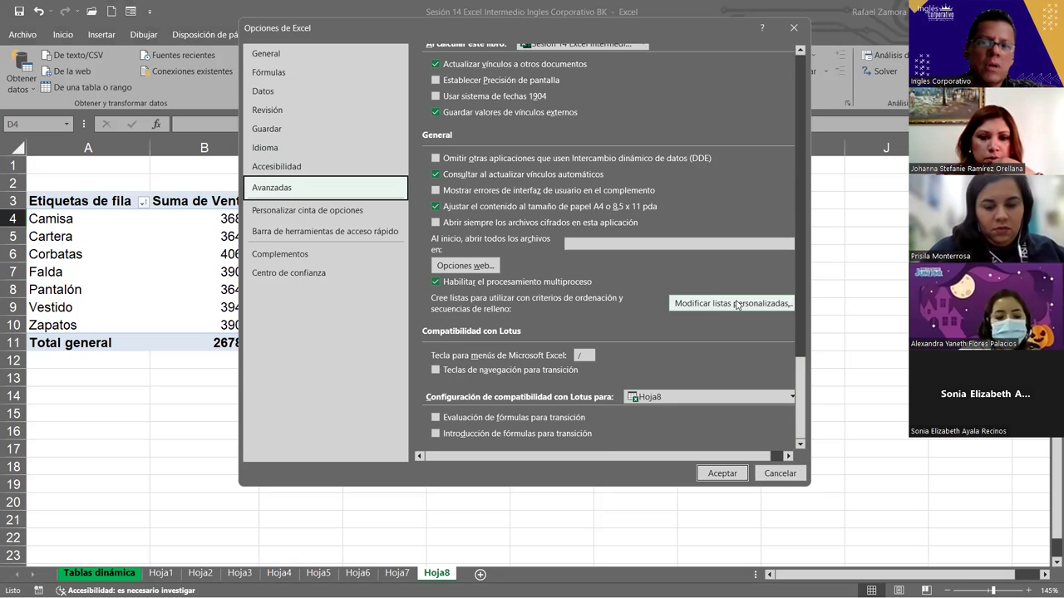
click(736, 305)
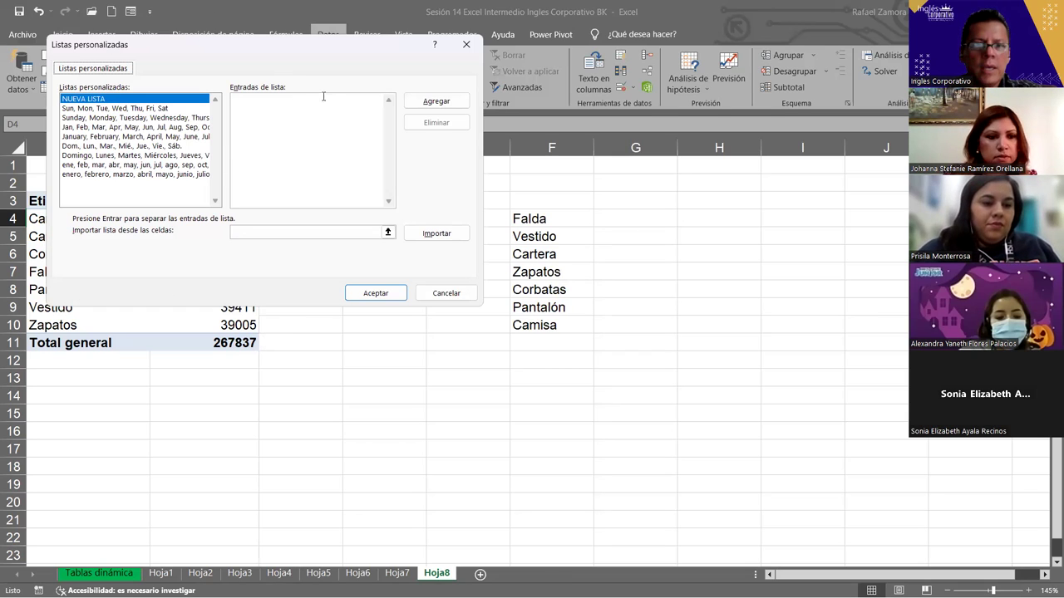
click(266, 231)
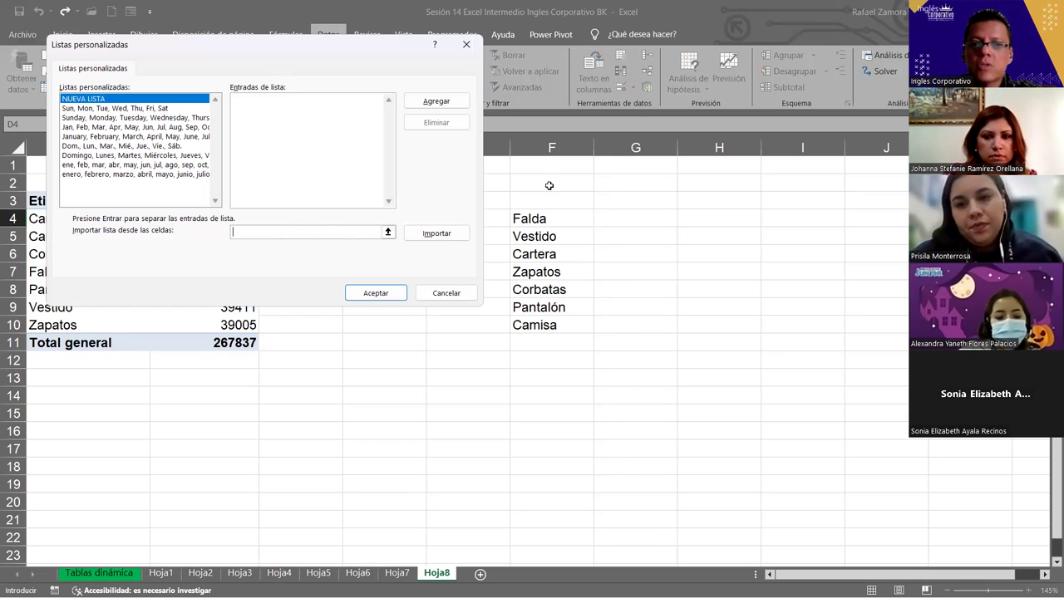
Import F4:F10 (Falda through Camisa) as a new custom list and close Options
click(545, 217)
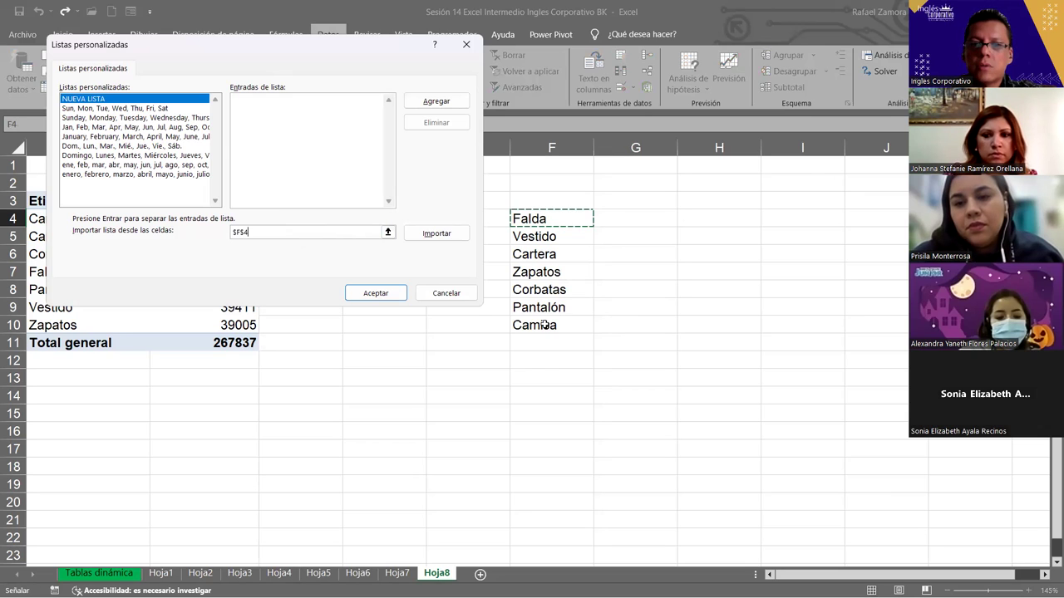
drag(544, 218, 542, 325)
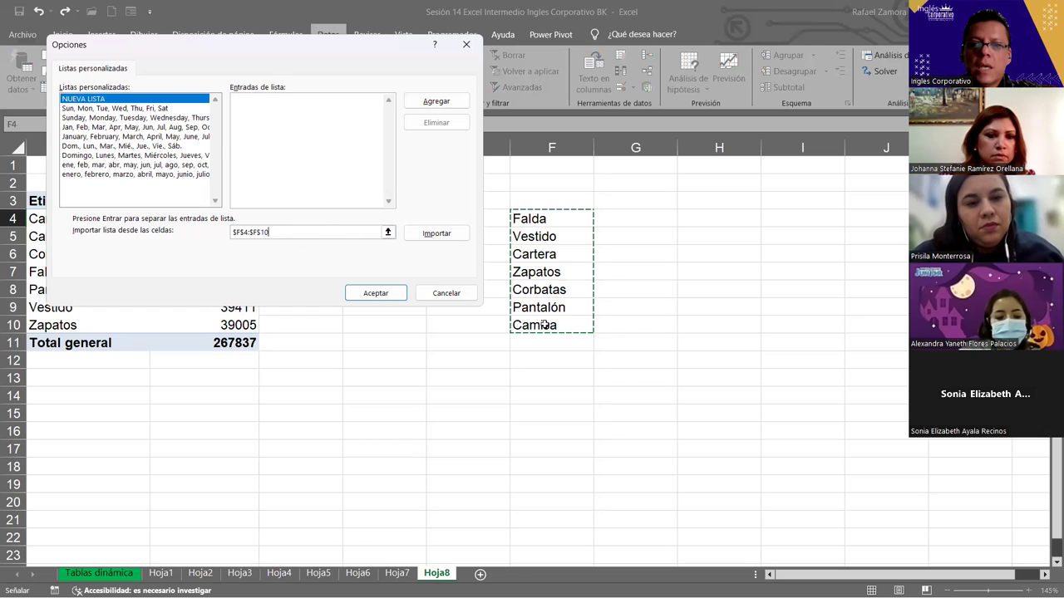
click(459, 237)
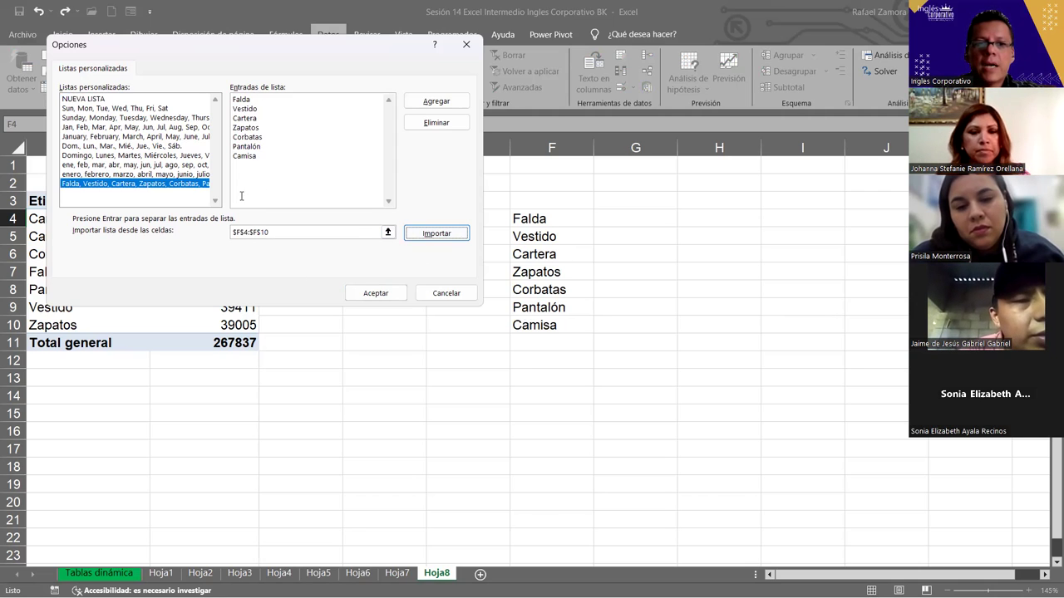
click(392, 295)
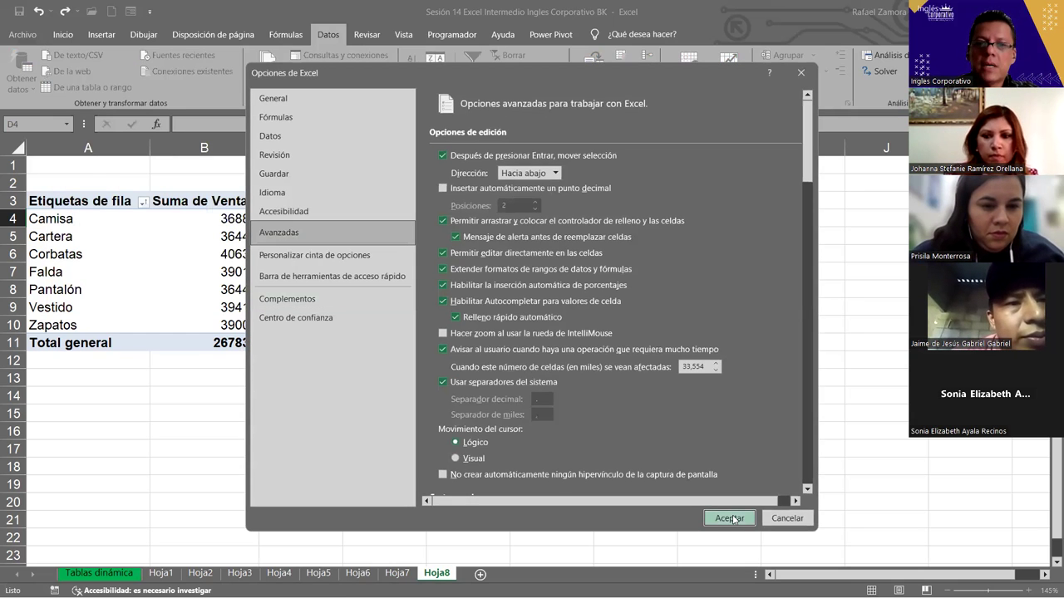
click(726, 515)
Clear the helper product names from F3:F11
click(674, 322)
drag(534, 200, 542, 358)
key(ctrl+c)
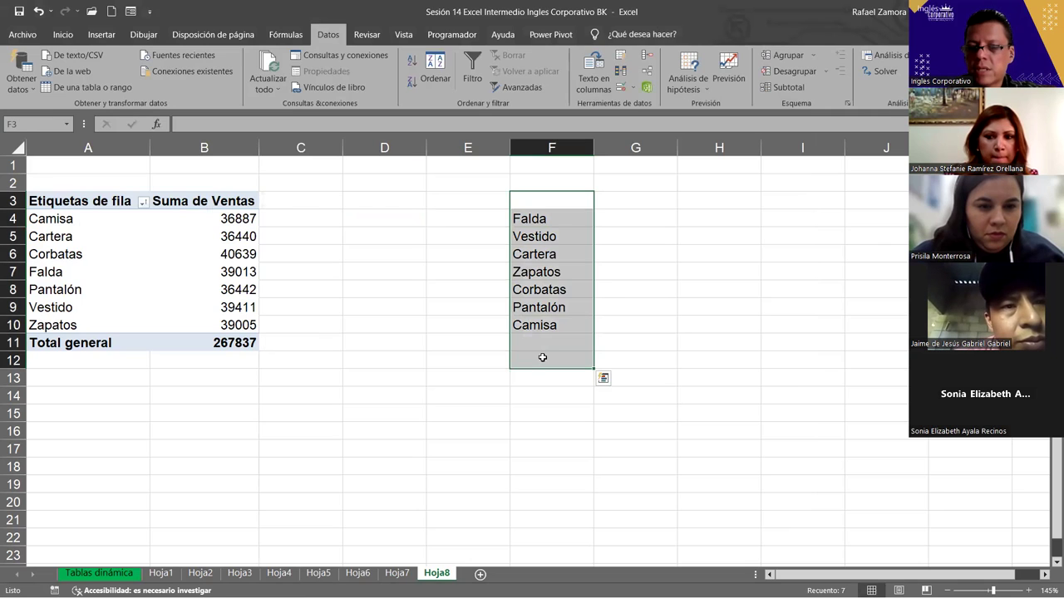
key(Delete)
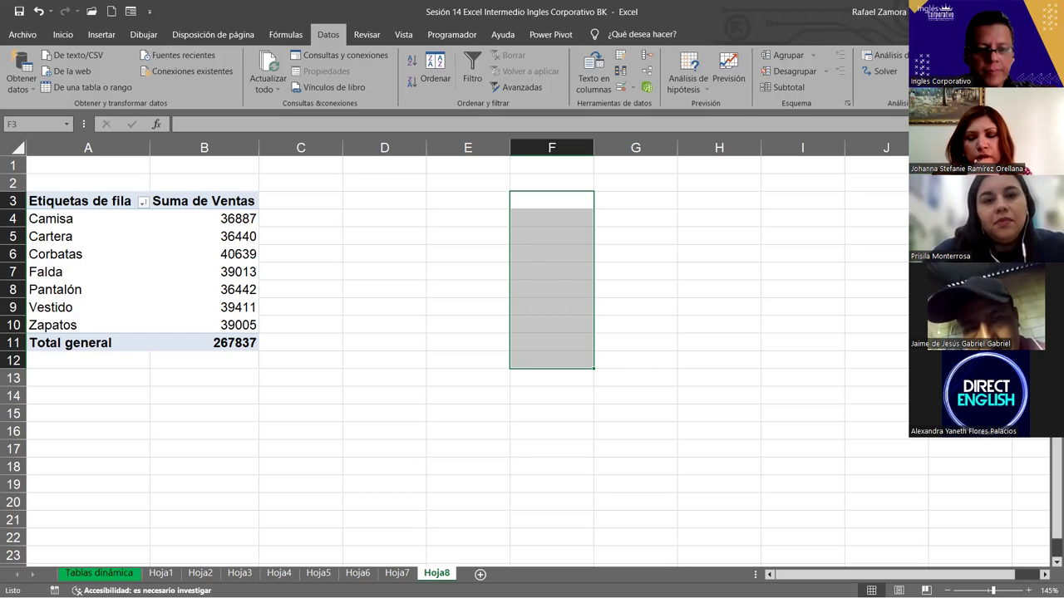
key(ctrl+v)
click(688, 263)
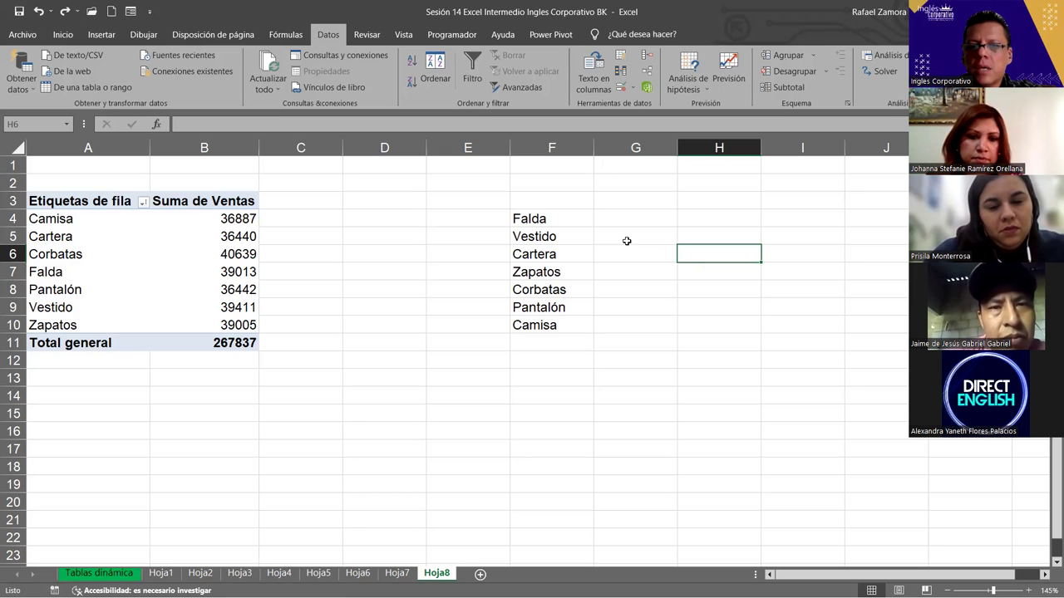
click(565, 240)
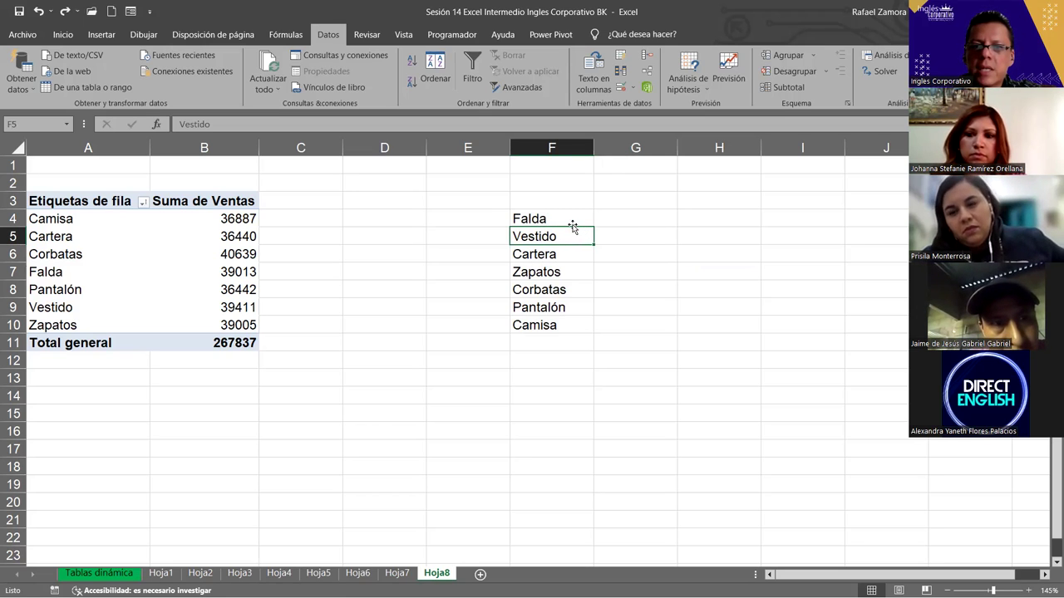
drag(574, 233, 557, 390)
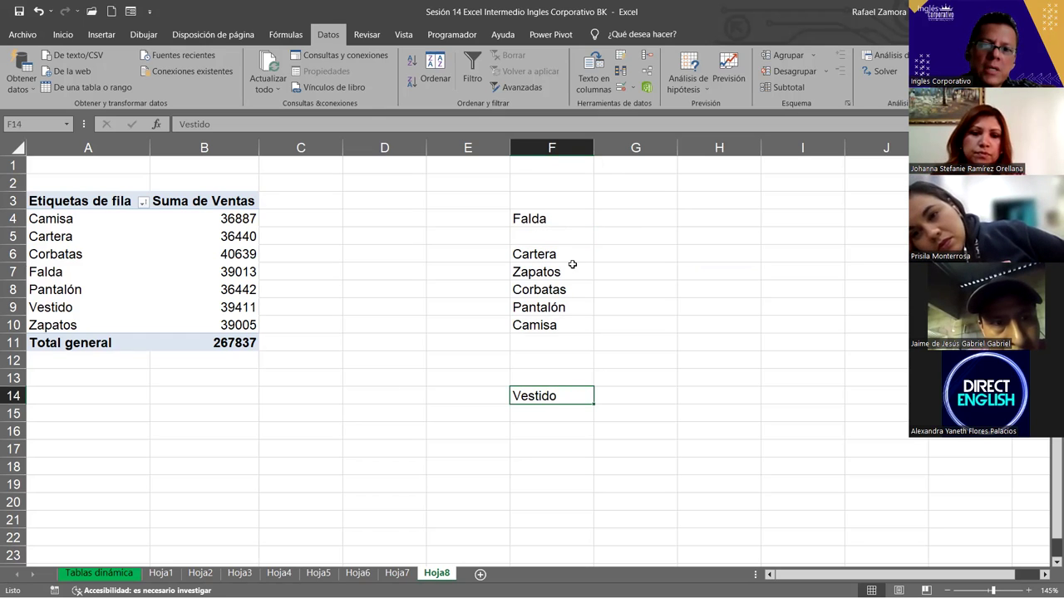
drag(572, 274, 570, 301)
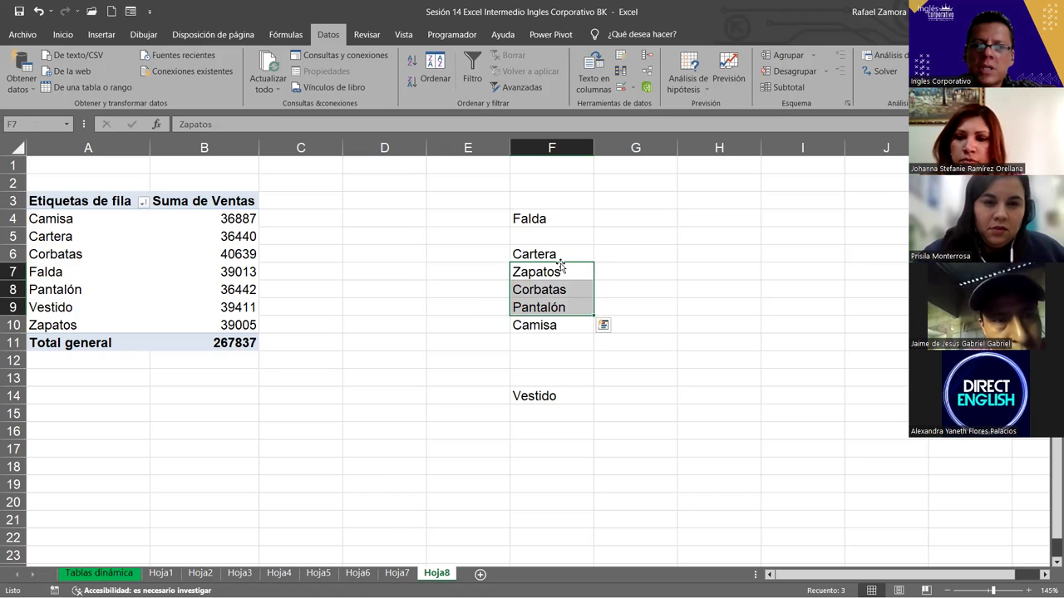
drag(561, 264, 561, 268)
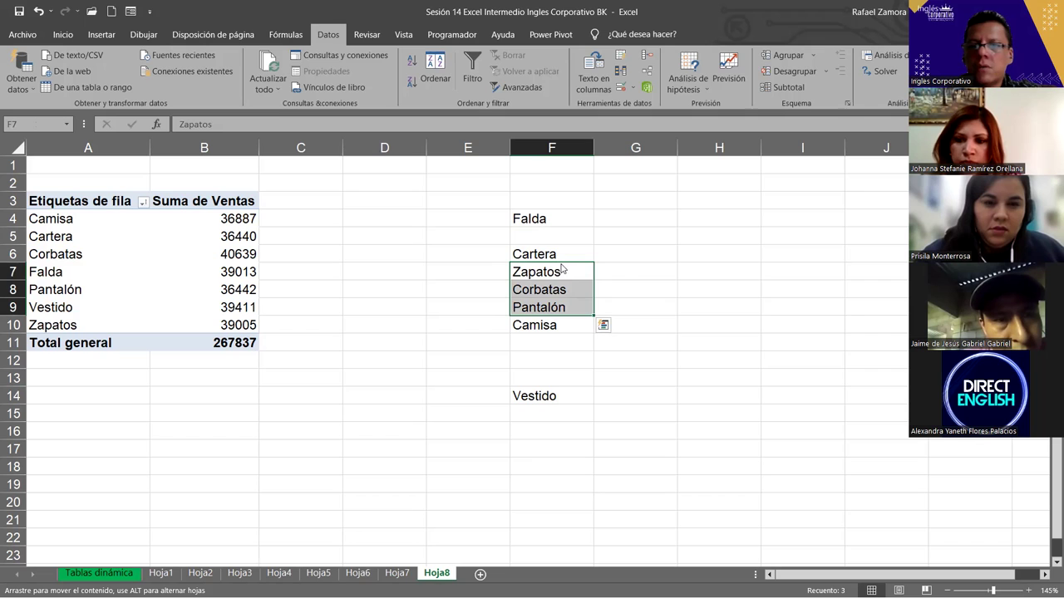
key(Escape)
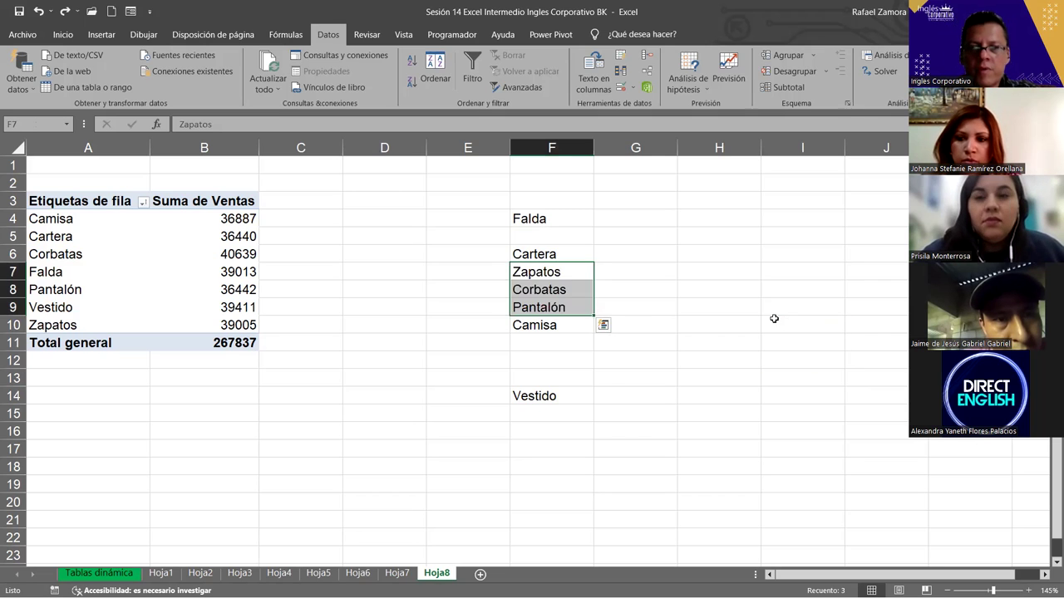
drag(516, 202, 526, 409)
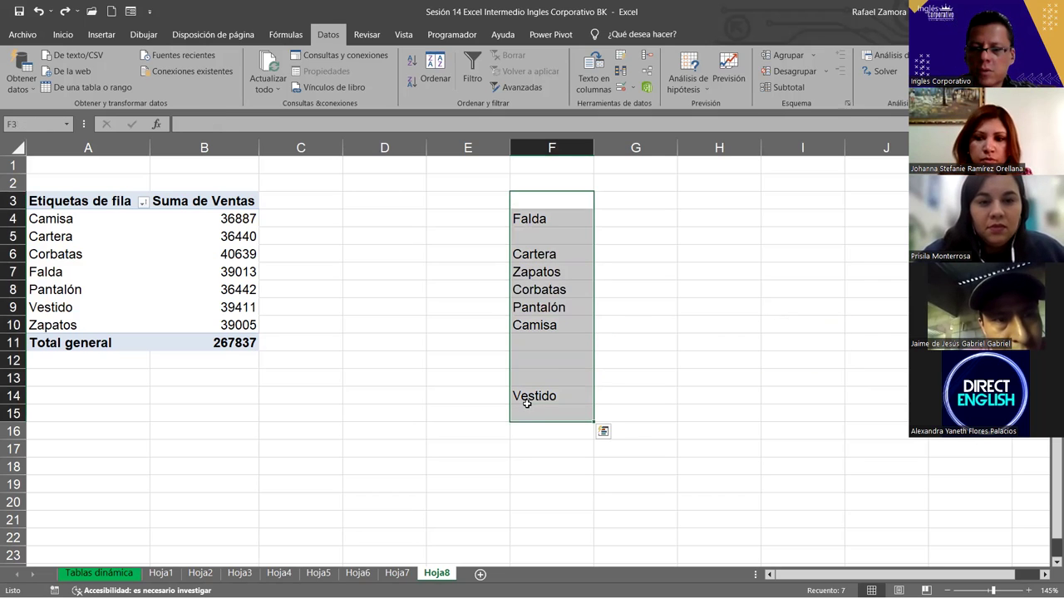
key(Delete)
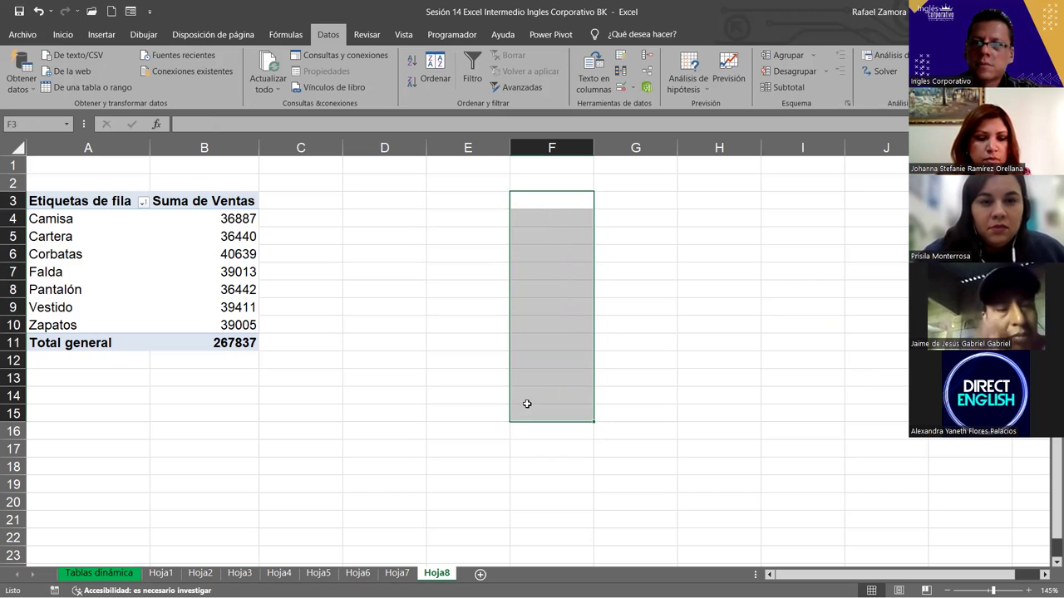
drag(532, 276, 532, 359)
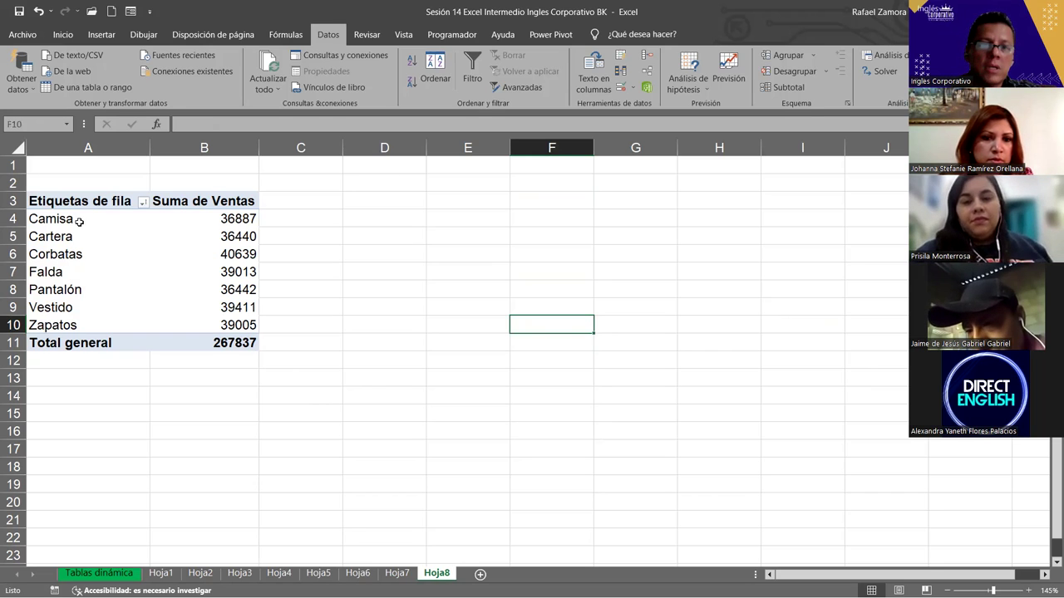
Open the Ordenar (Producto) dialog via Más opciones de ordenación on the row labels
click(79, 220)
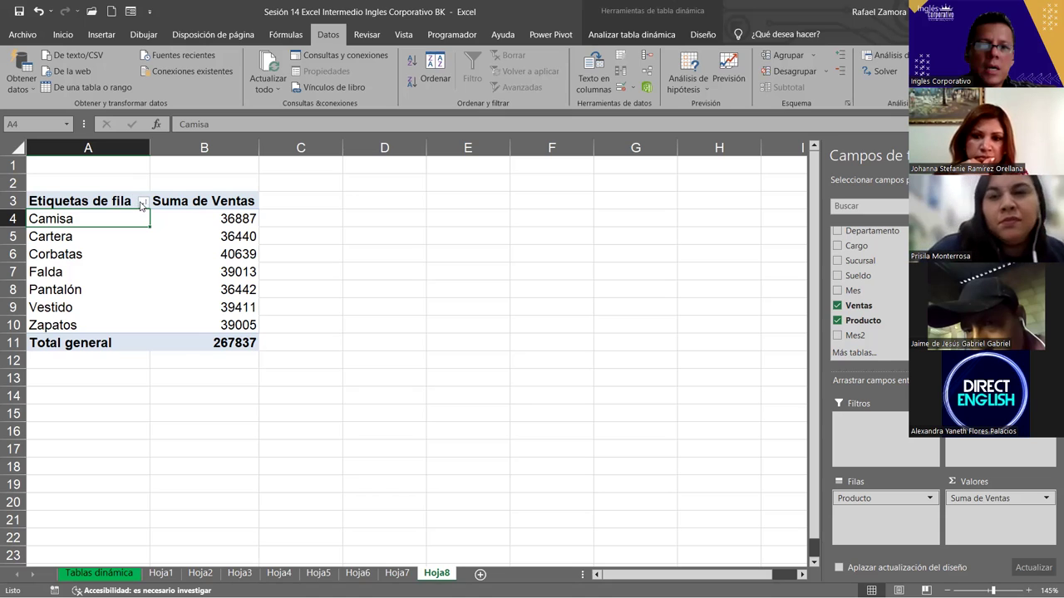
click(143, 204)
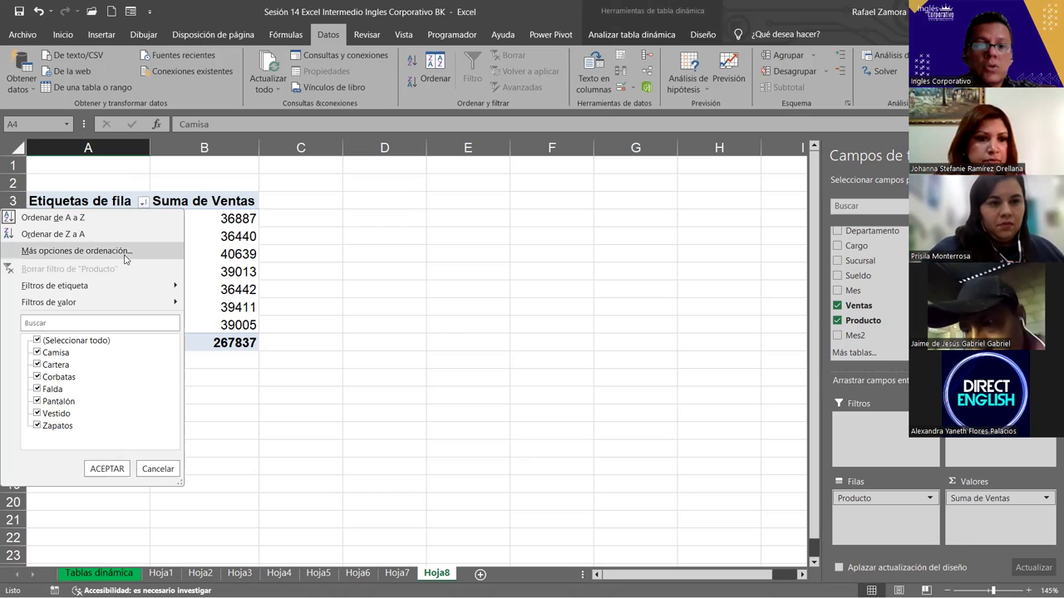
click(76, 250)
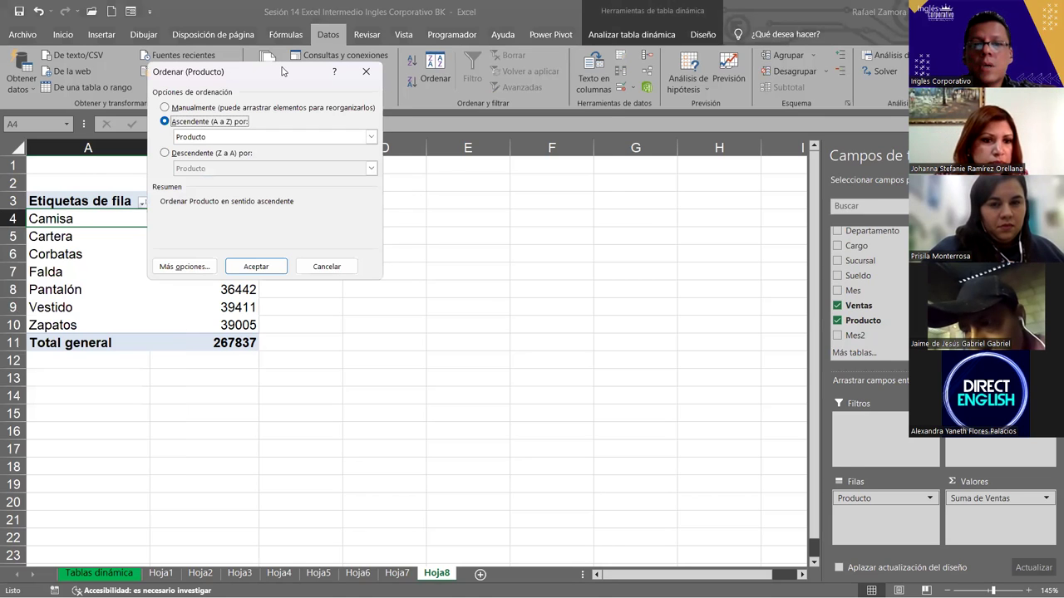
drag(282, 73, 509, 106)
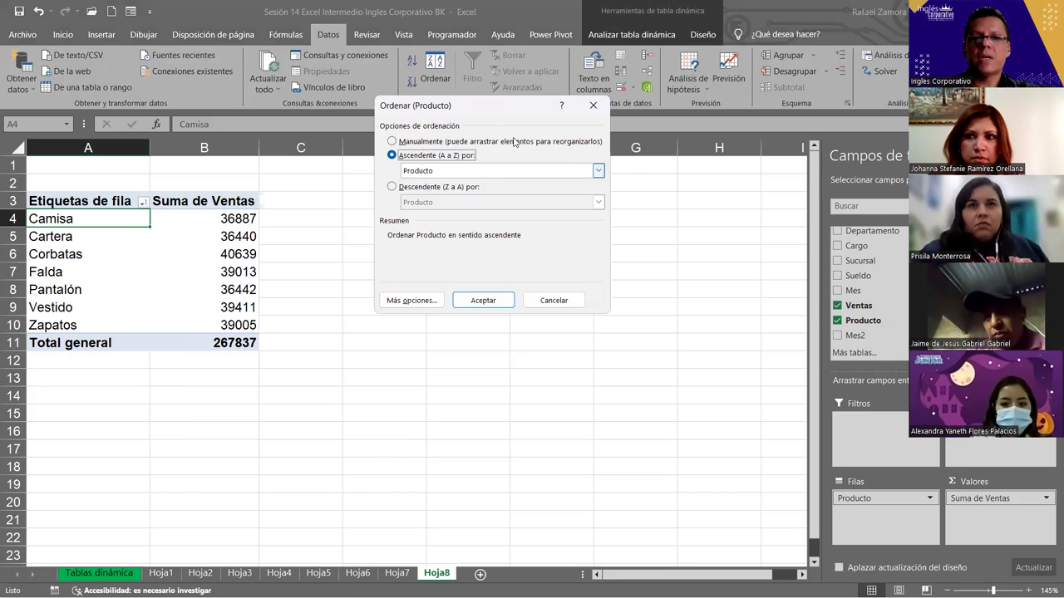
Sort Producto manually, turn off automatic sorting, and use the Falda…Camisa custom list as first key
click(569, 177)
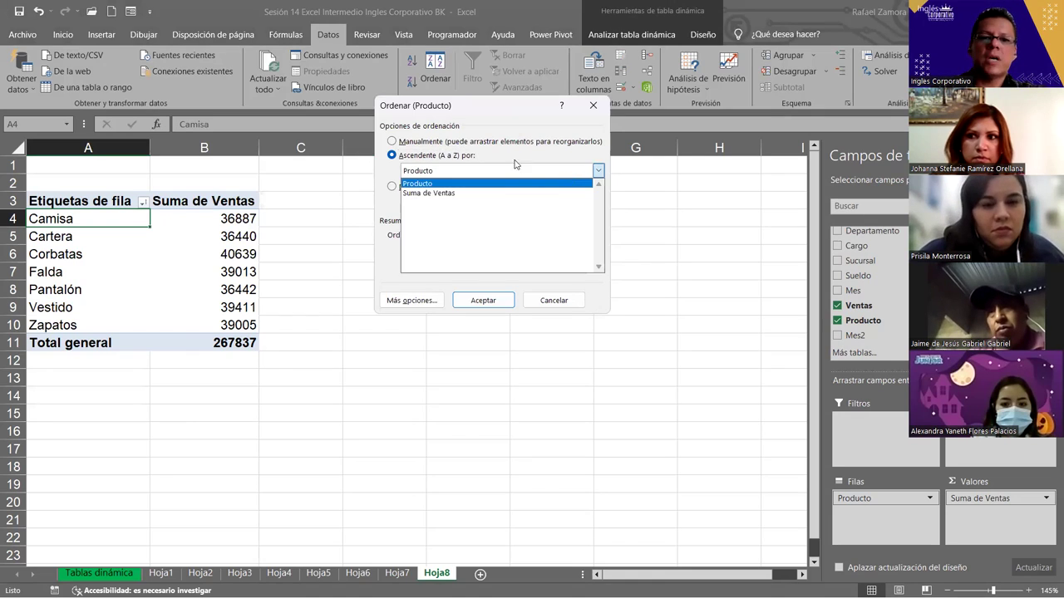
click(420, 141)
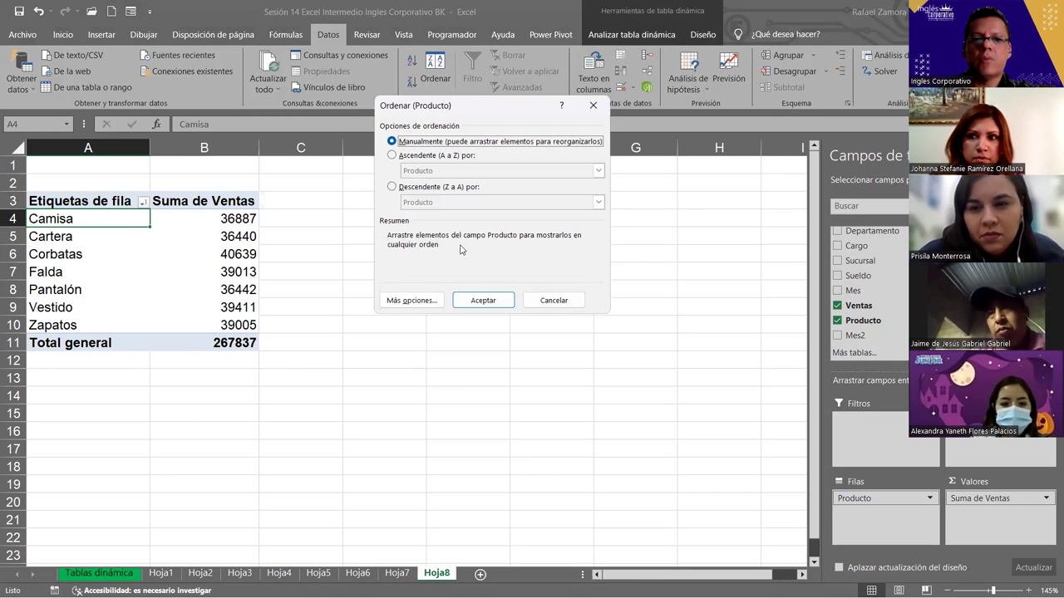
click(432, 301)
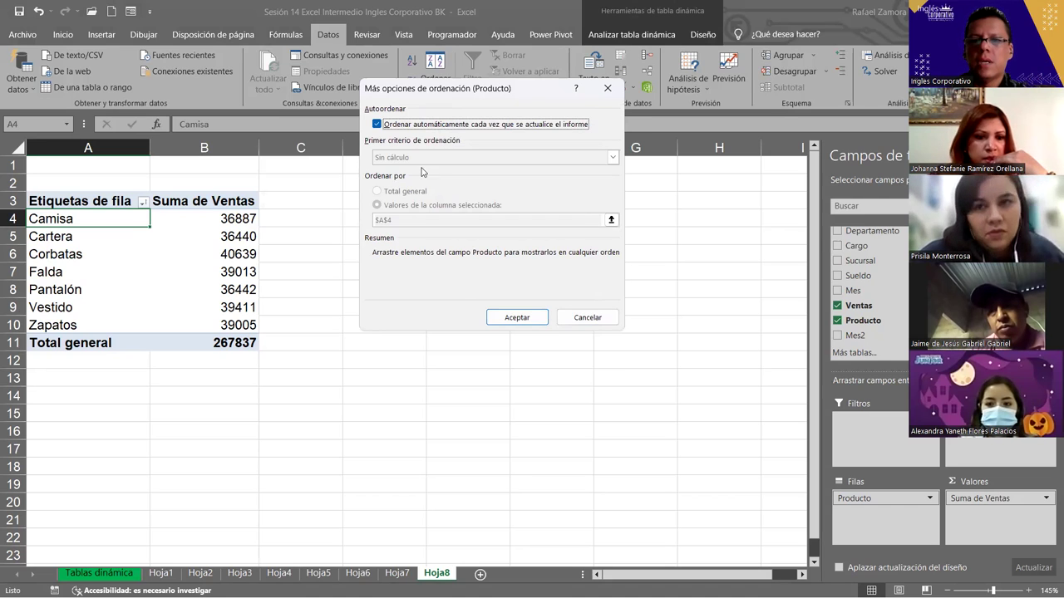
click(376, 125)
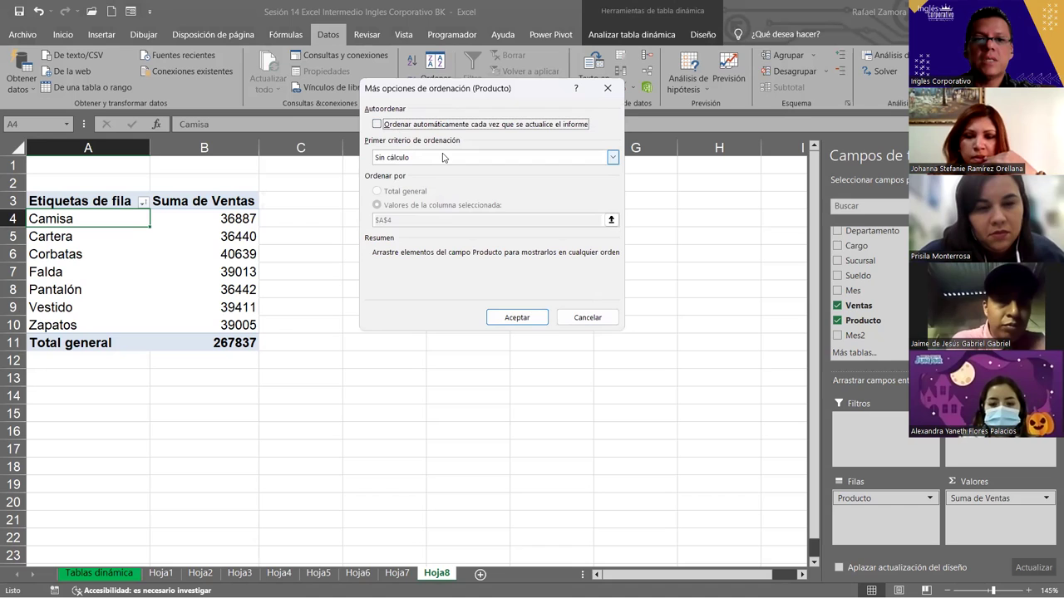
click(443, 157)
scroll(477, 189, down, 1)
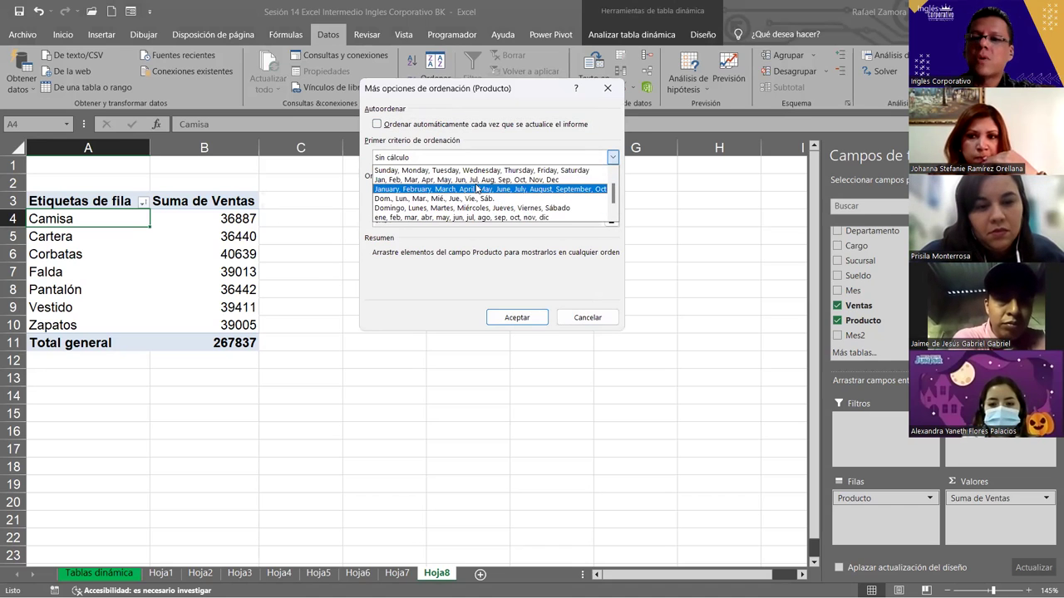
scroll(477, 188, down, 1)
scroll(477, 189, down, 1)
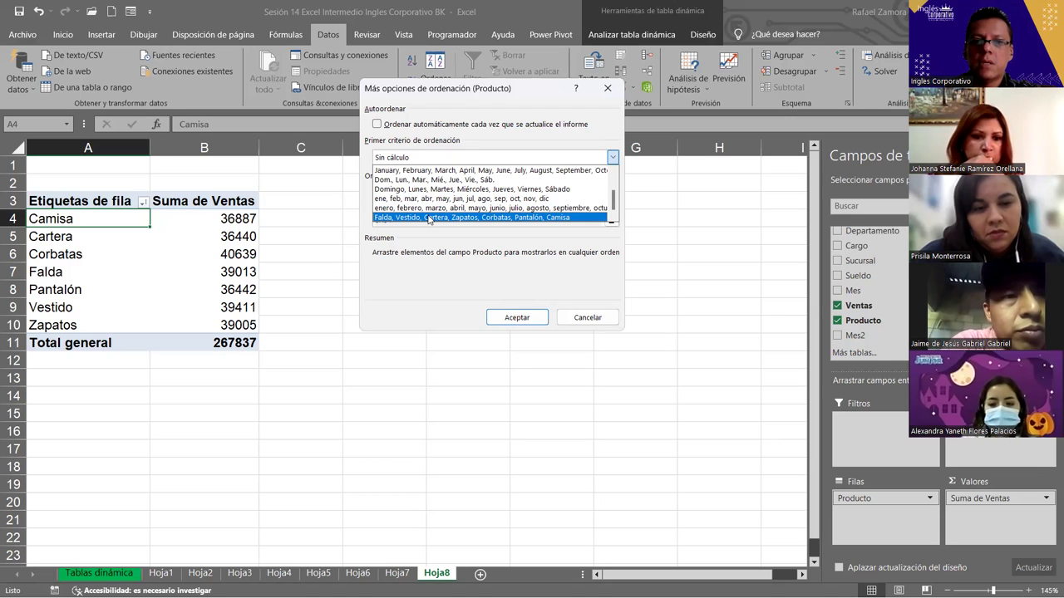
click(429, 217)
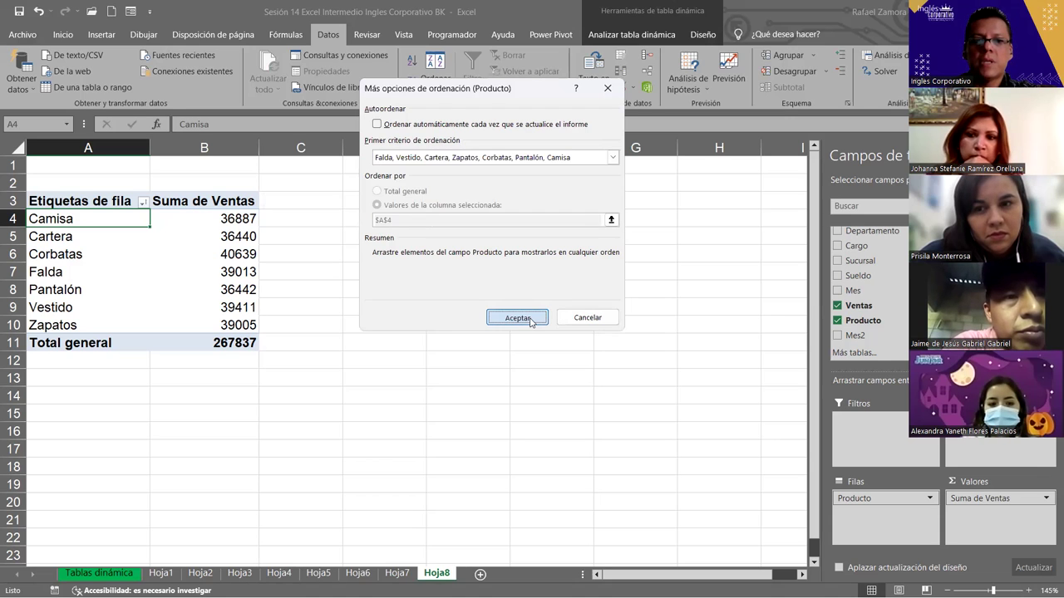
click(530, 319)
click(459, 302)
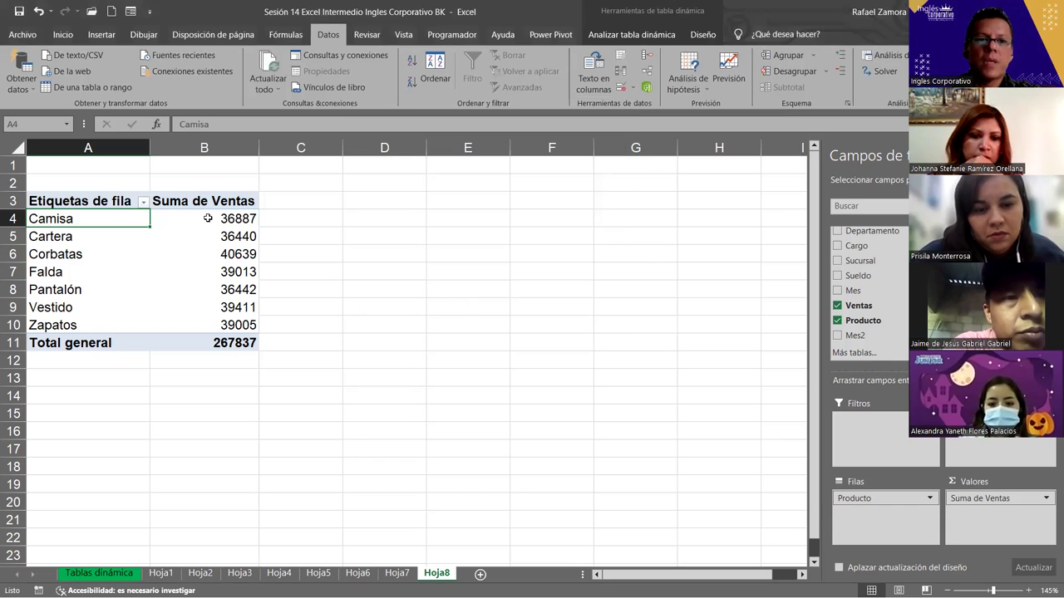
Open the Producto sort settings, try ascending then manual order, and cancel without sorting
click(145, 201)
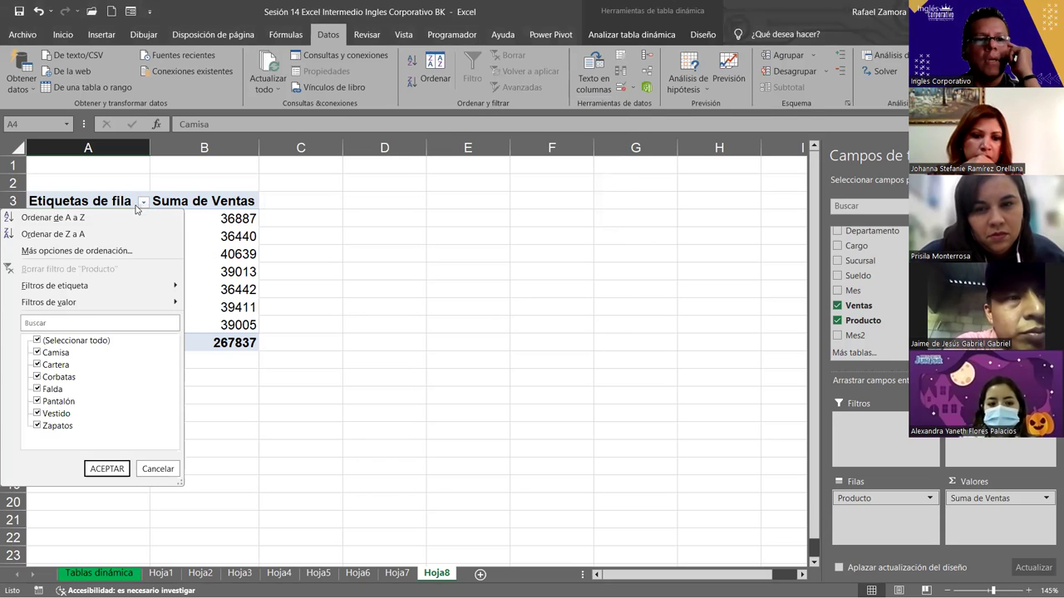
click(150, 299)
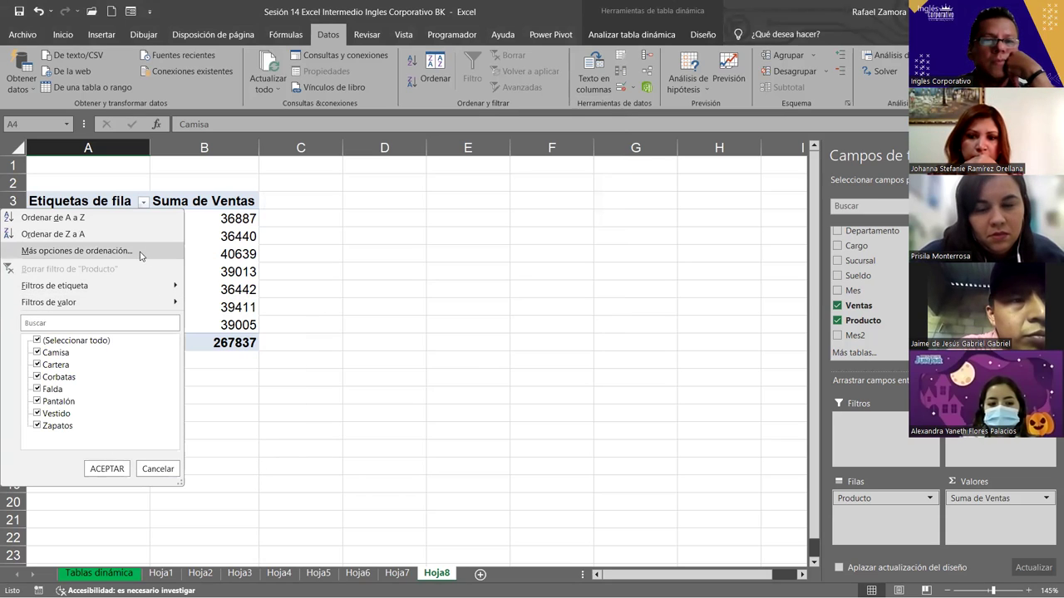
click(77, 250)
click(377, 155)
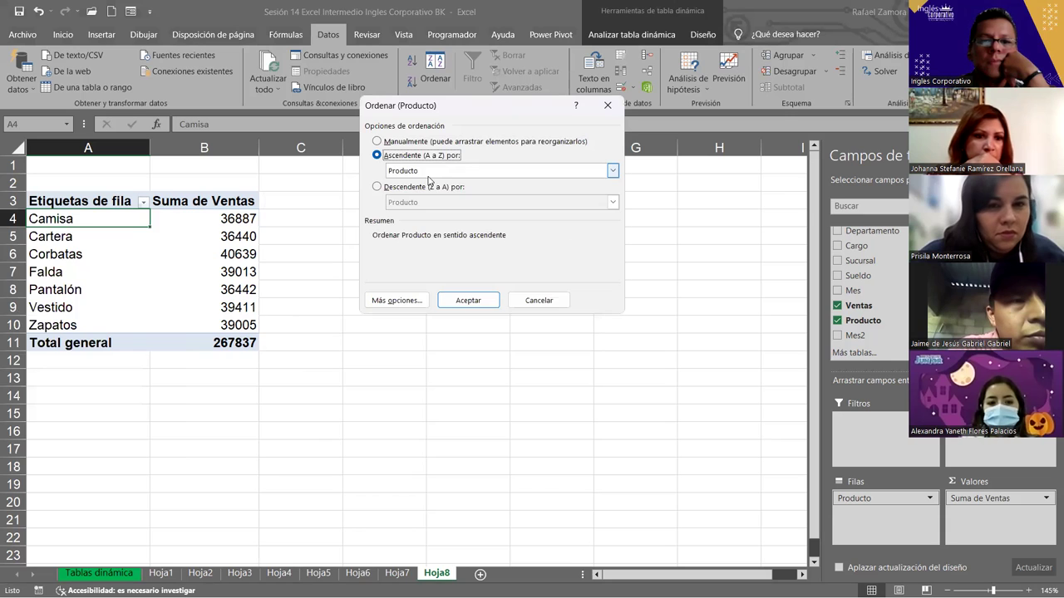
click(613, 170)
click(402, 183)
click(376, 141)
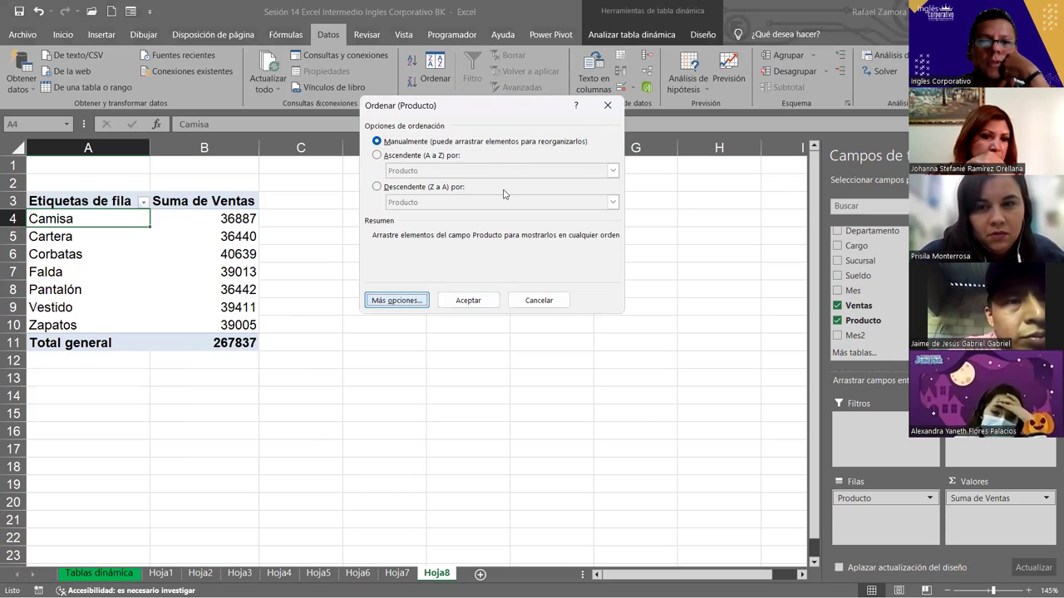
click(394, 301)
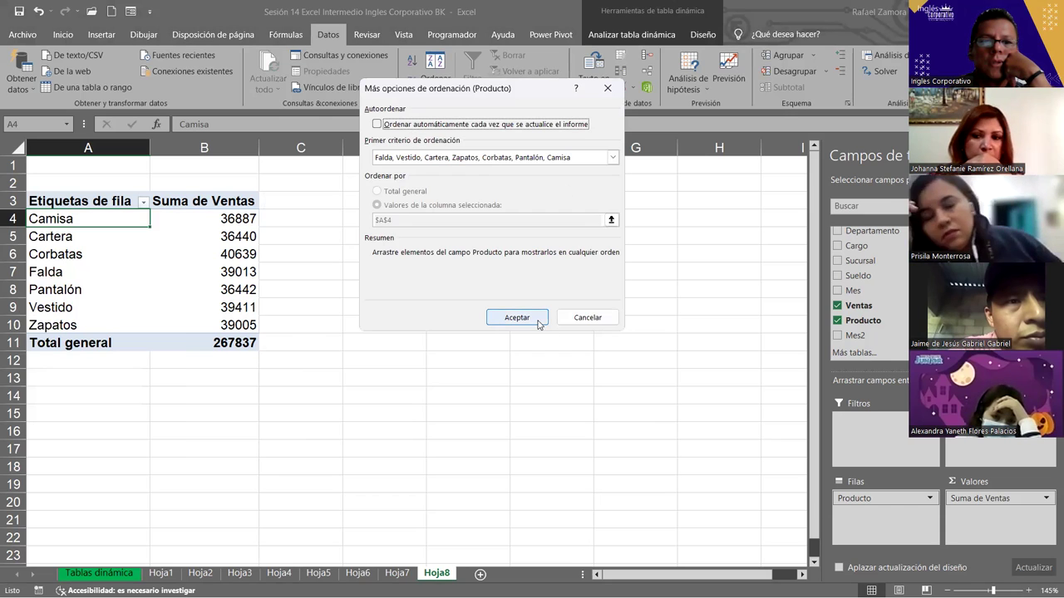
click(588, 318)
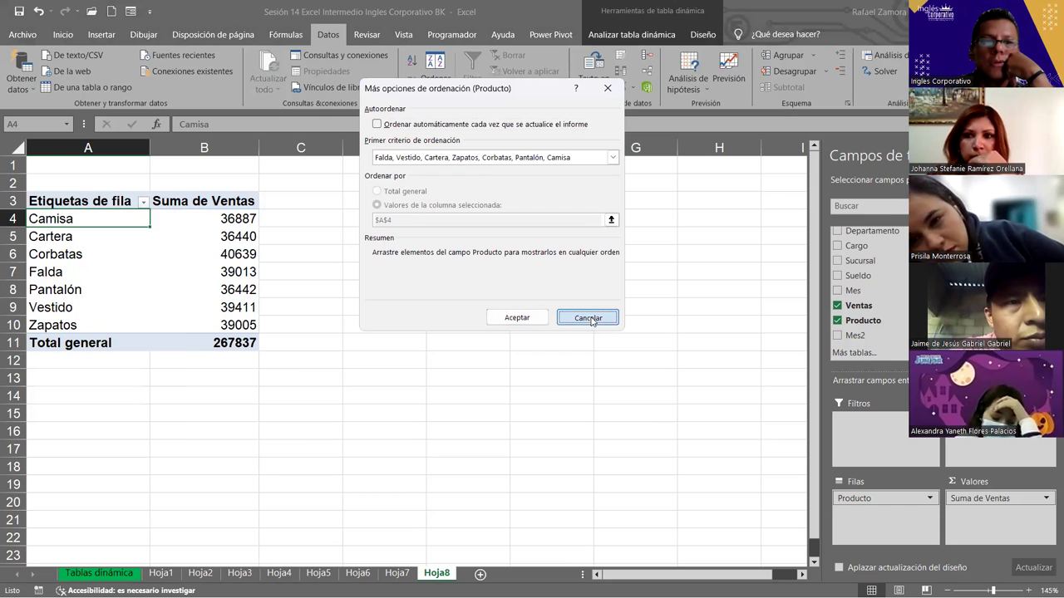
click(517, 318)
key(Escape)
click(146, 206)
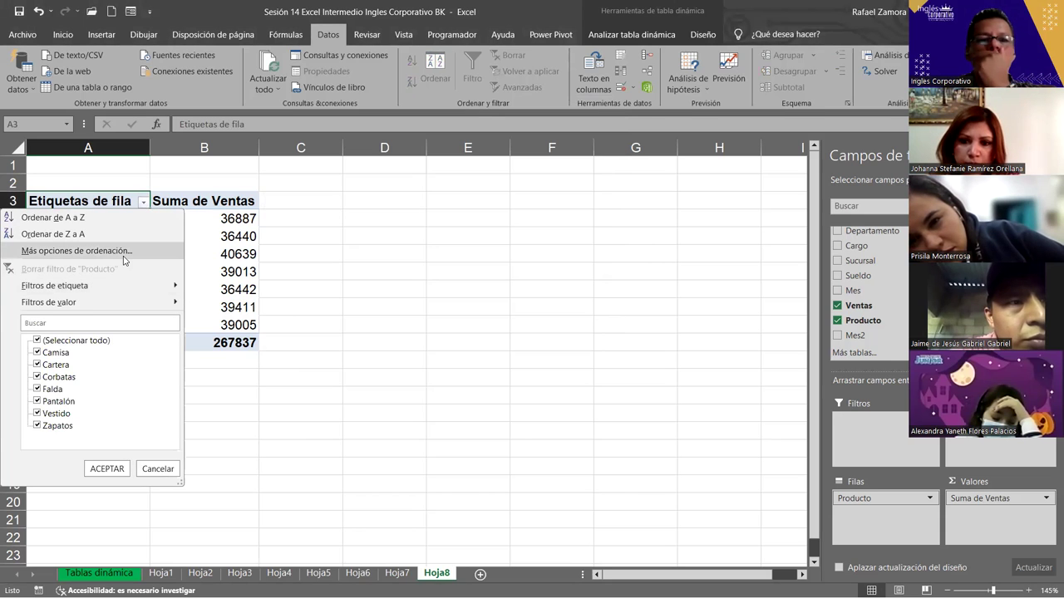
Choose the Falda-to-Camisa custom list as first sort criterion and apply the Producto sort
key(Return)
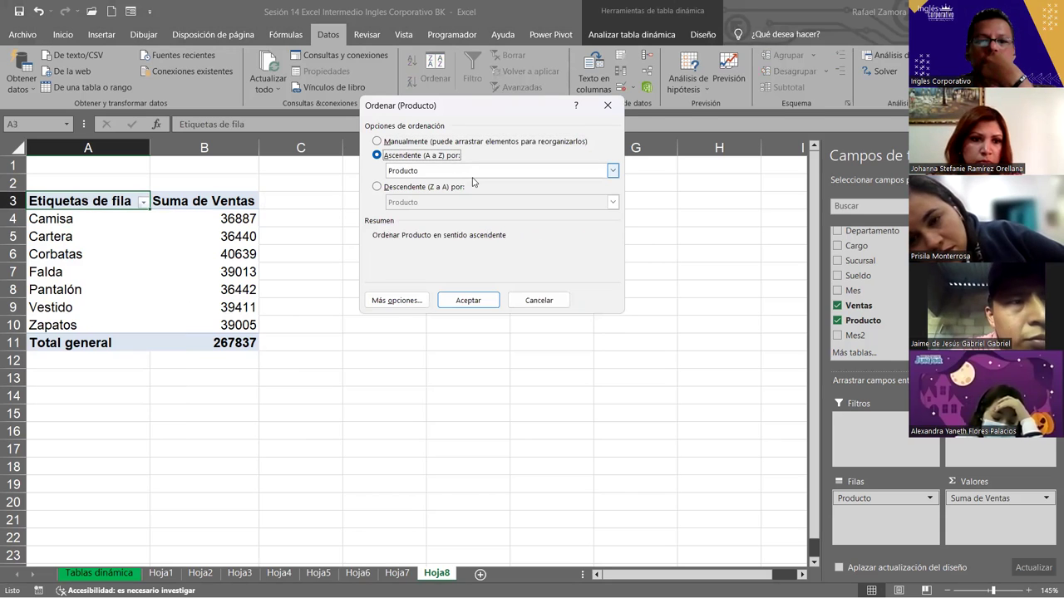
click(613, 171)
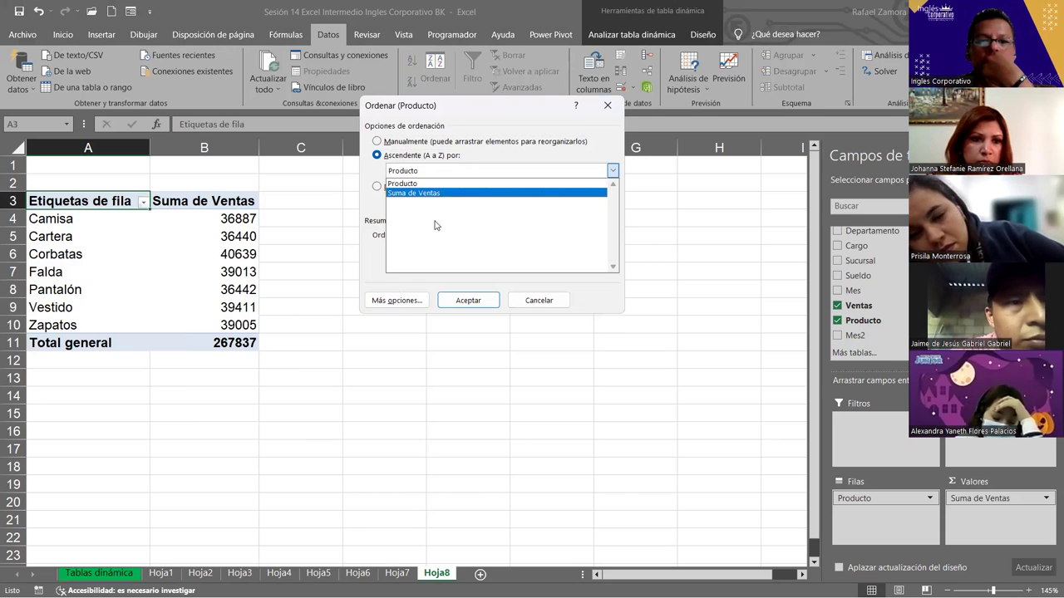
click(397, 300)
click(600, 157)
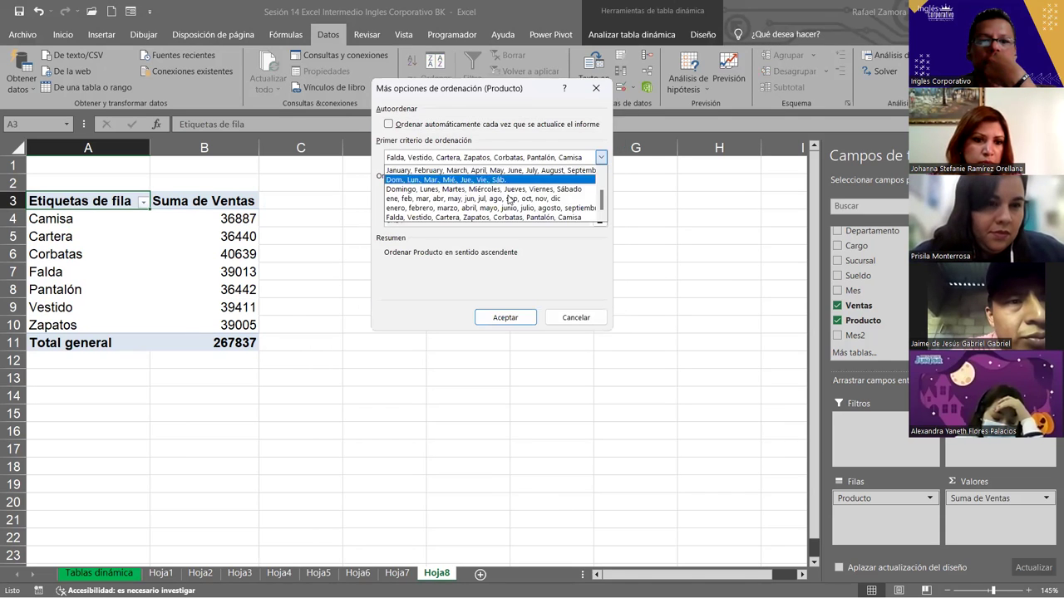
click(477, 218)
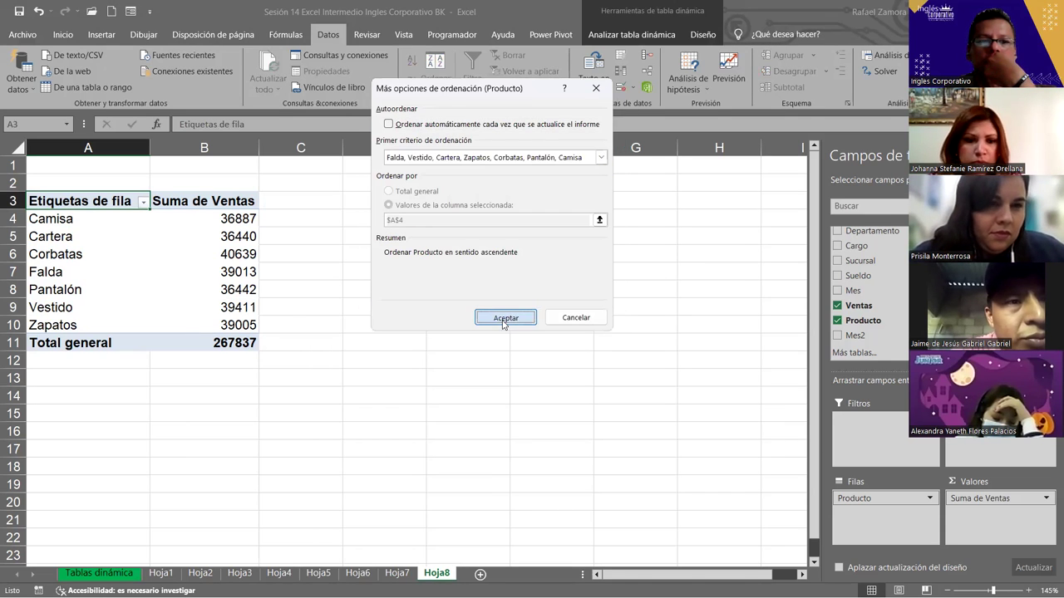
click(503, 322)
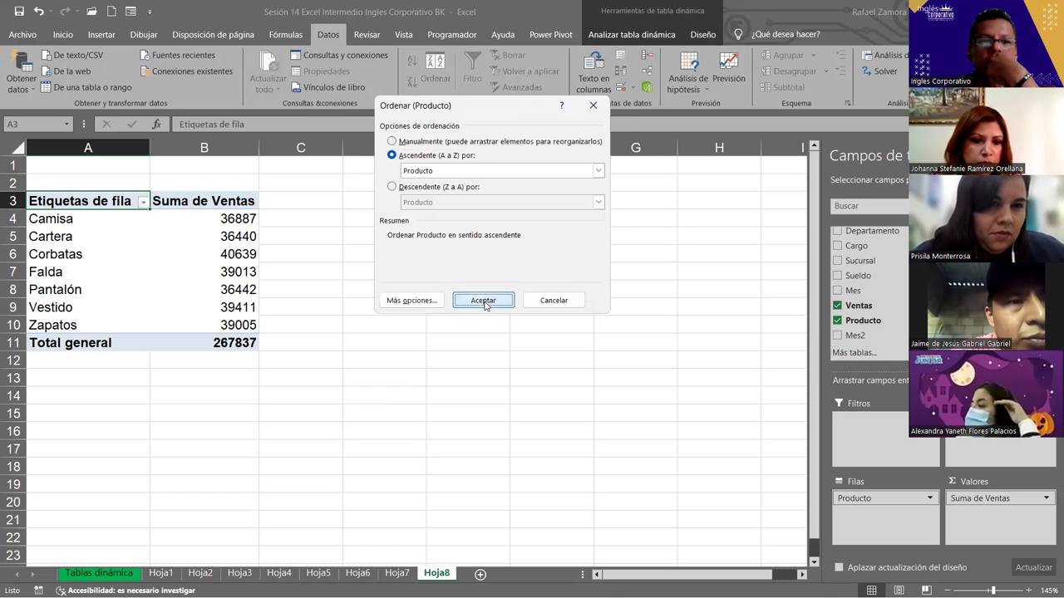
click(485, 301)
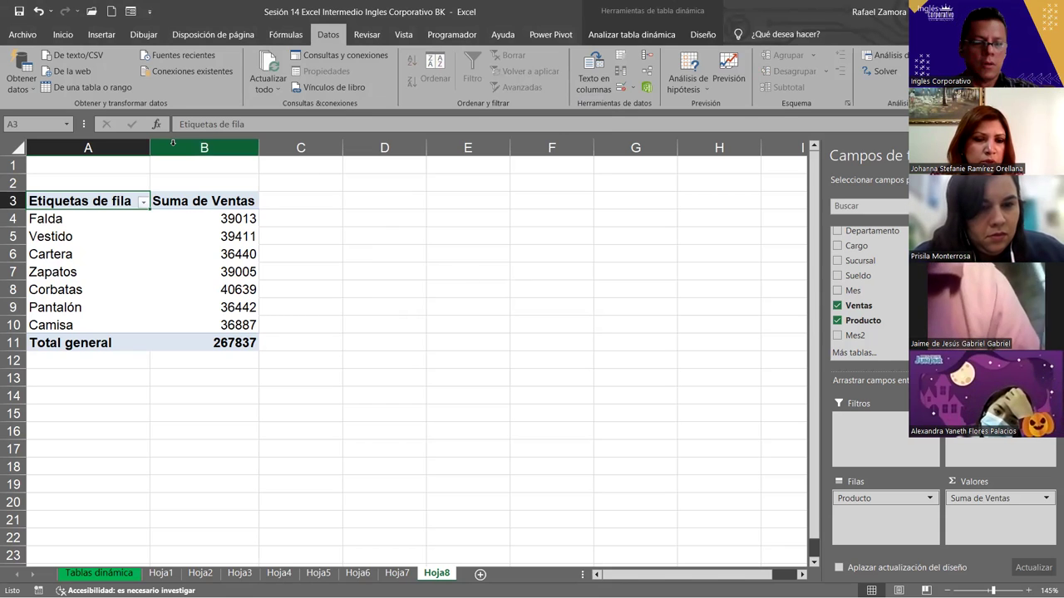
Sort products A to Z again, then set the Producto sort to manual ordering
click(413, 61)
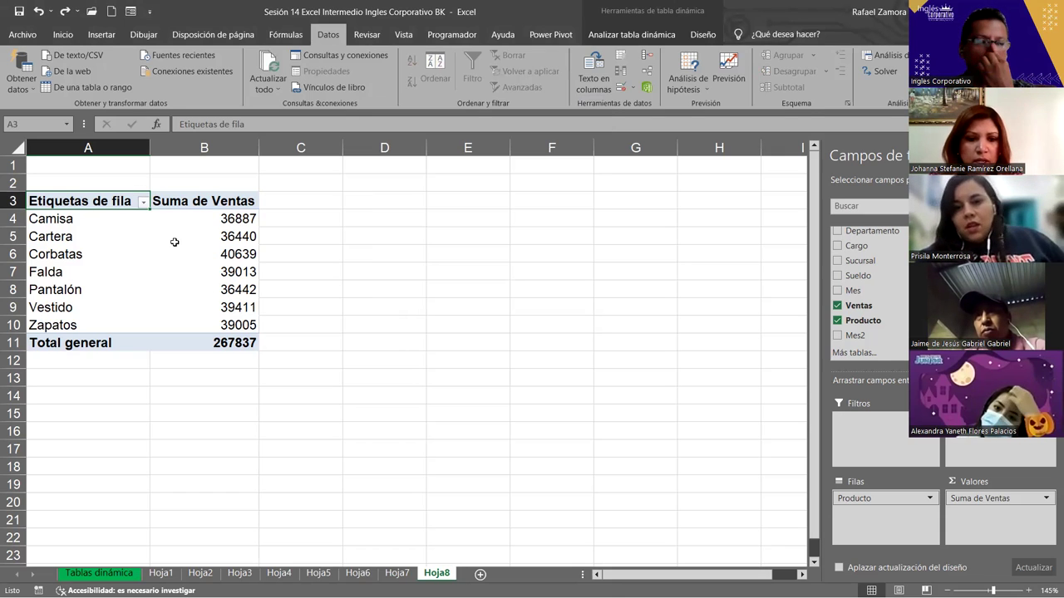
click(145, 204)
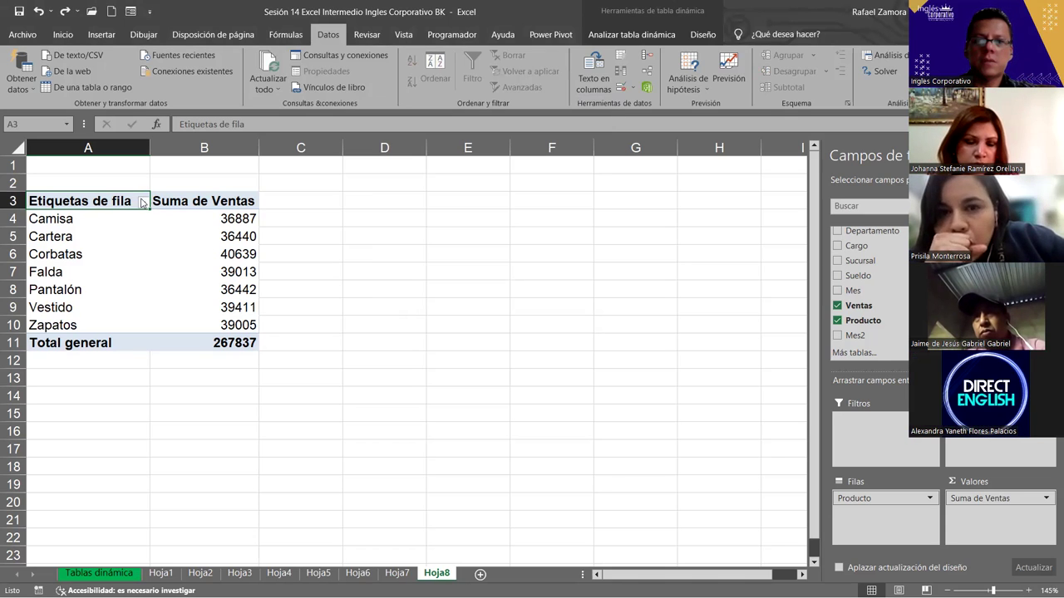
click(143, 202)
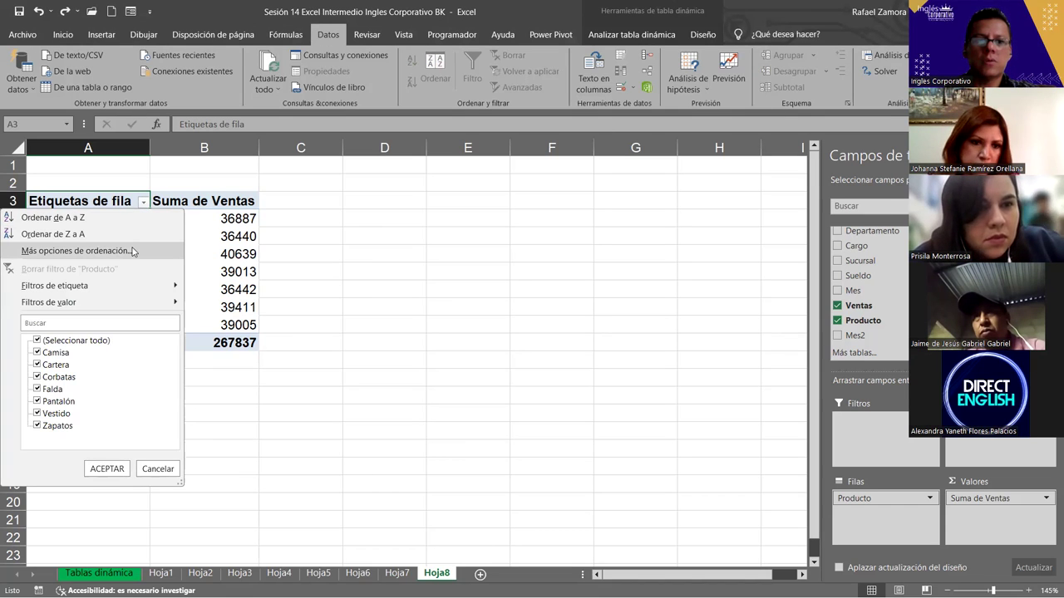
click(132, 252)
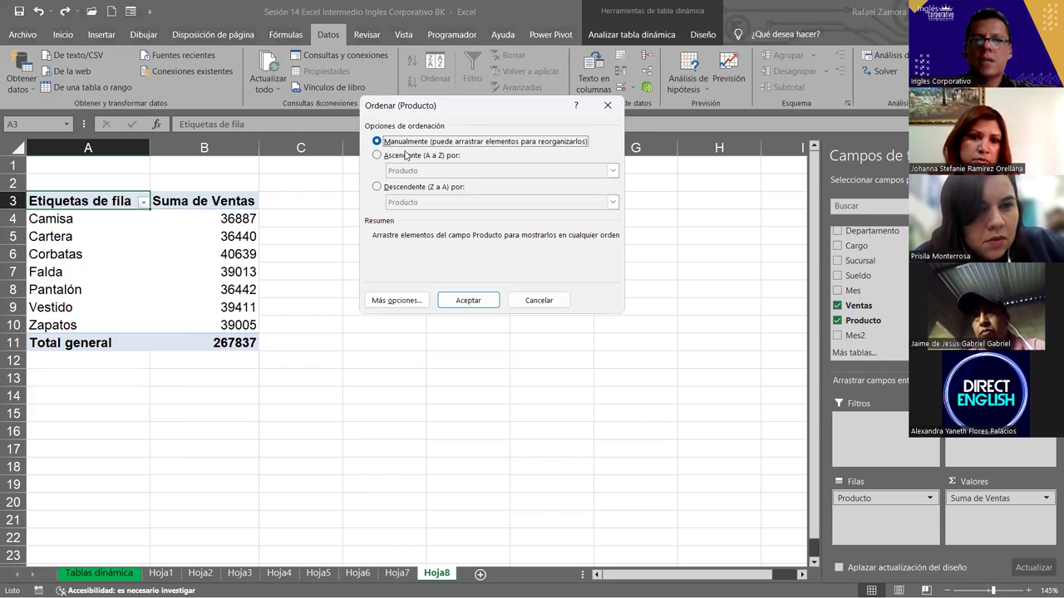
click(407, 158)
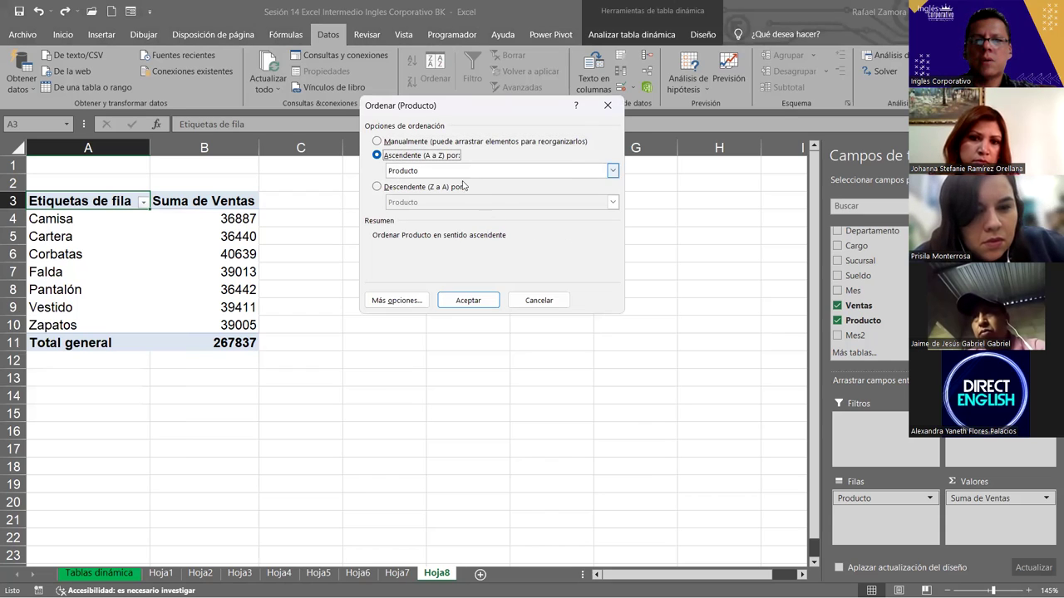
click(556, 169)
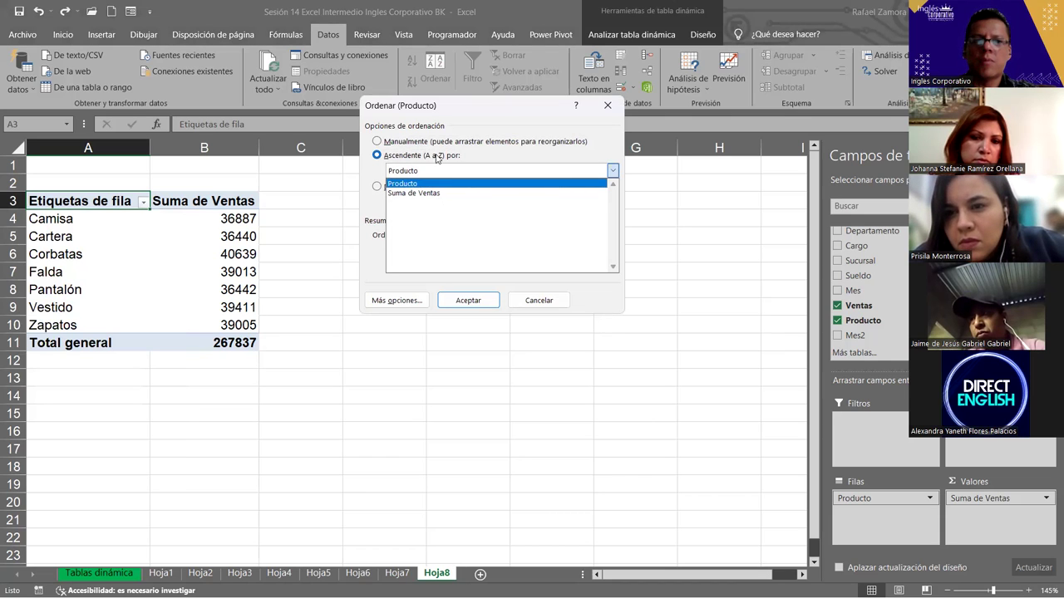
click(401, 141)
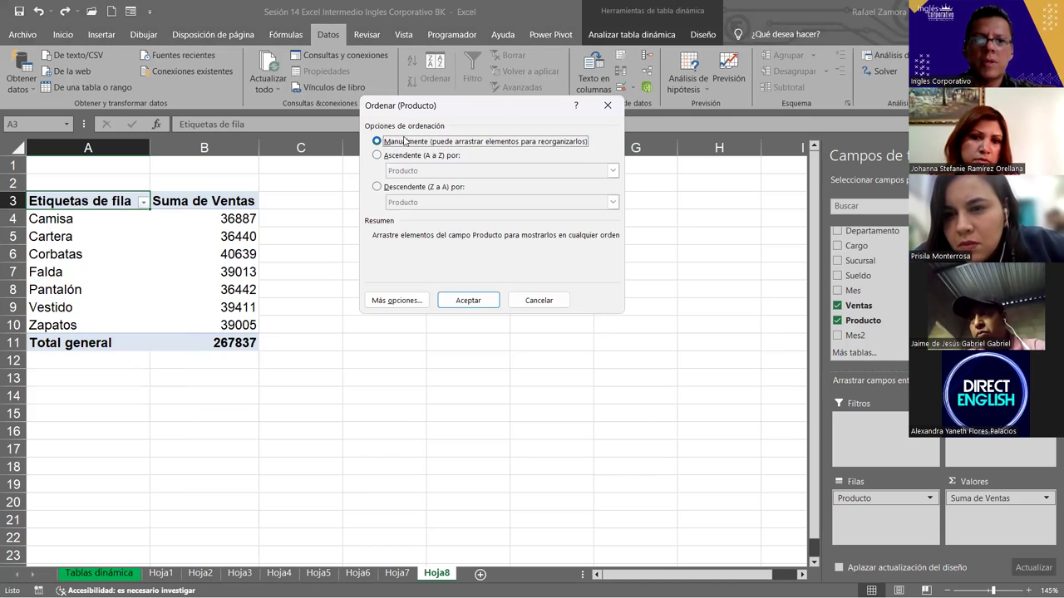
click(399, 301)
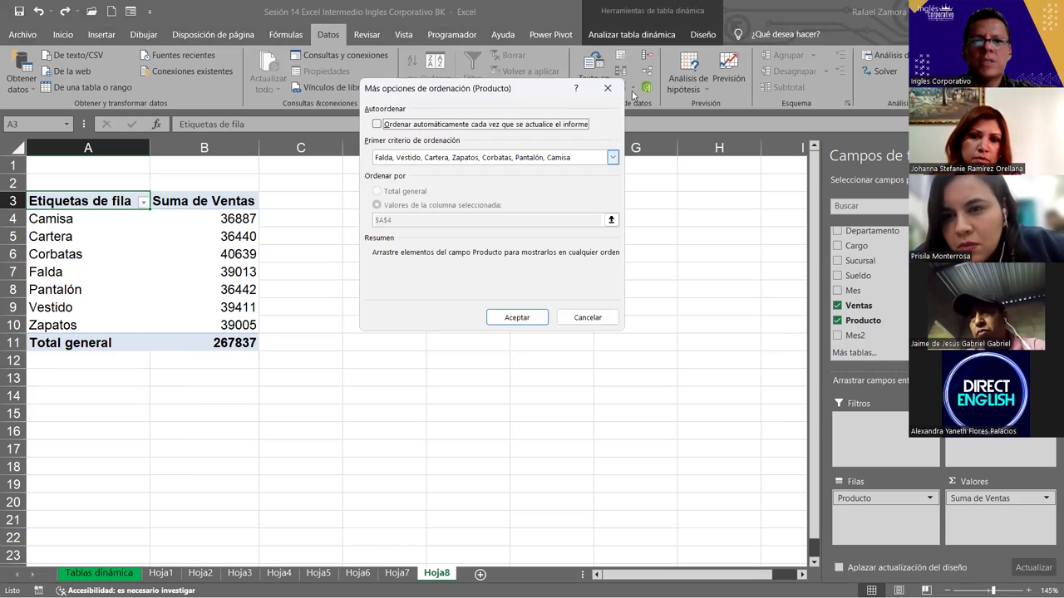
click(597, 320)
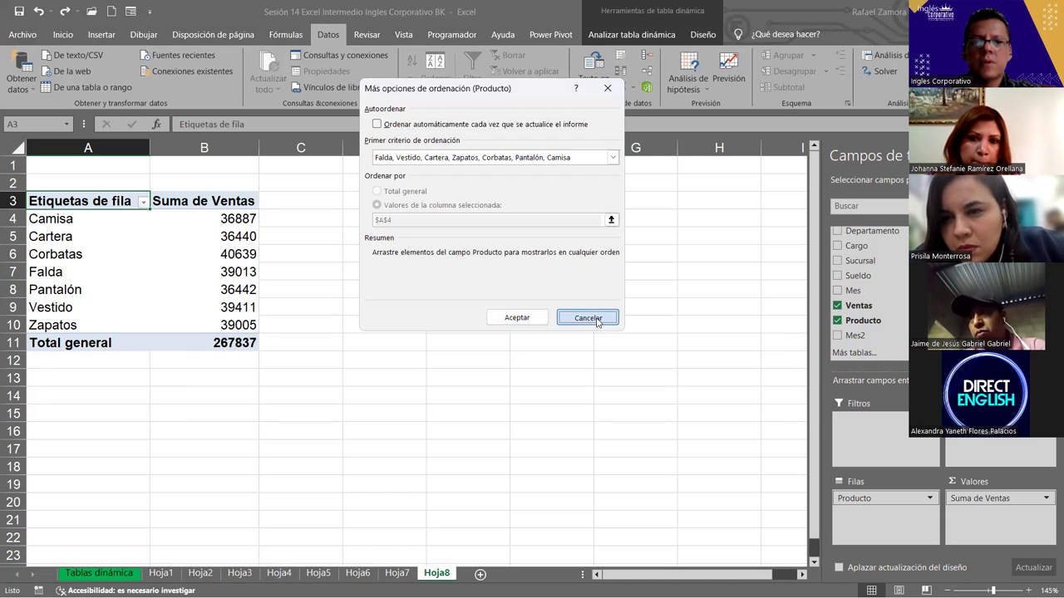
key(Escape)
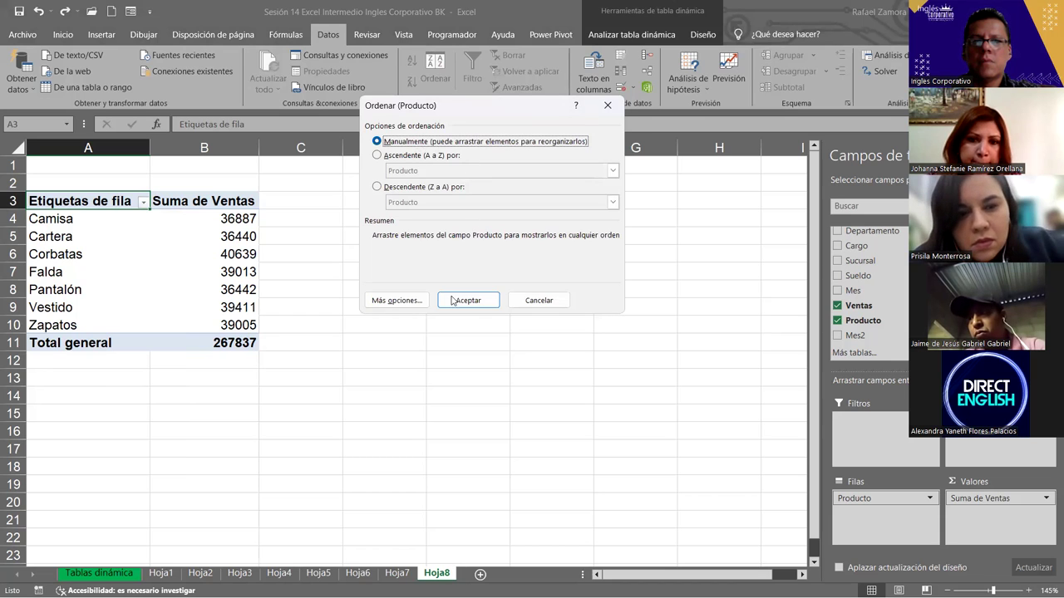
In the extra sort options, leave auto-sort off, pick the Falda-to-Camisa list, and confirm
click(388, 300)
key(Return)
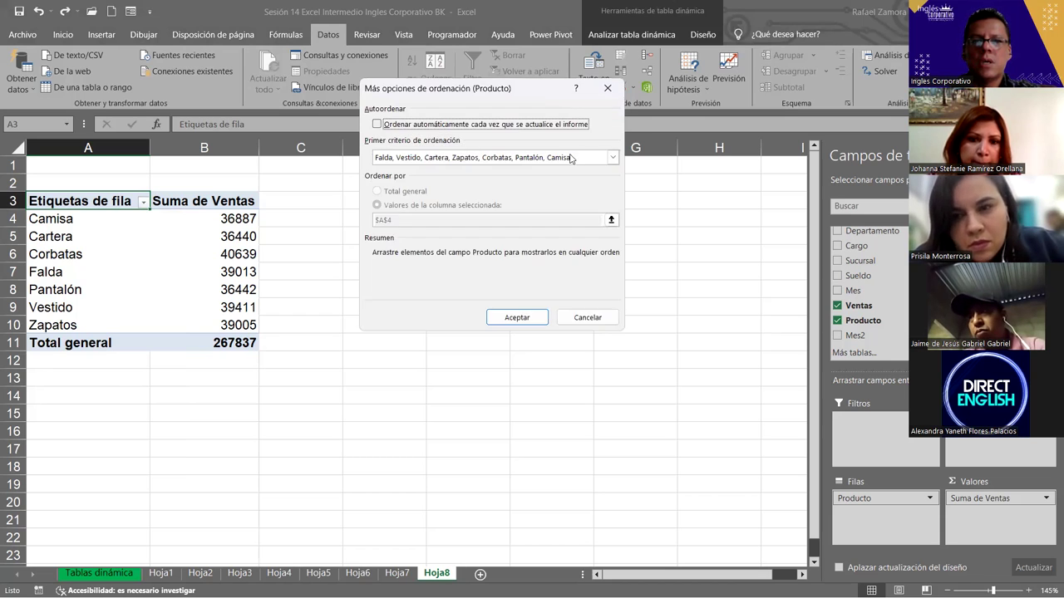
click(376, 124)
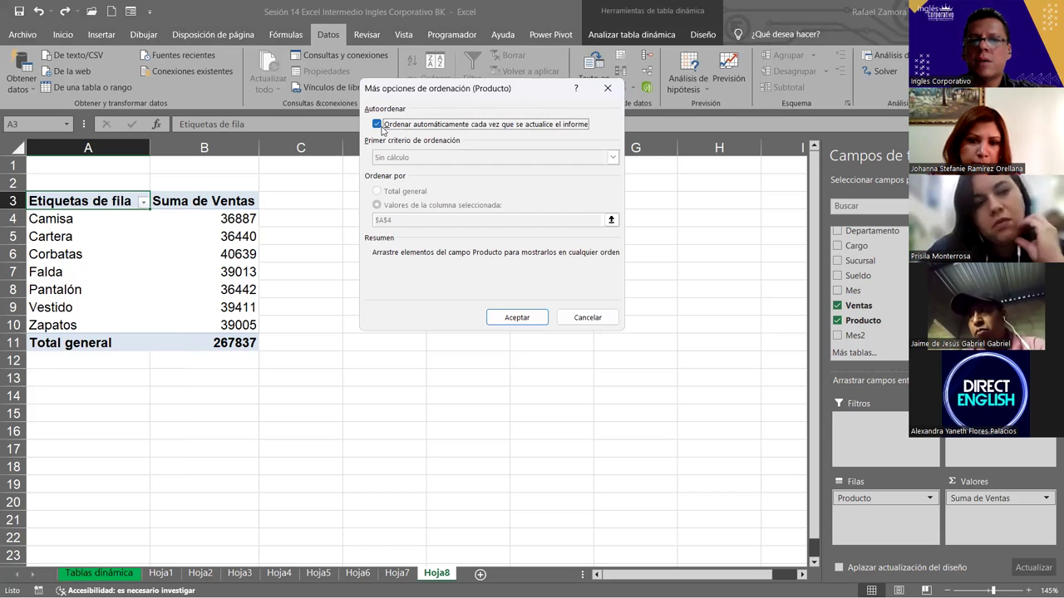
click(376, 123)
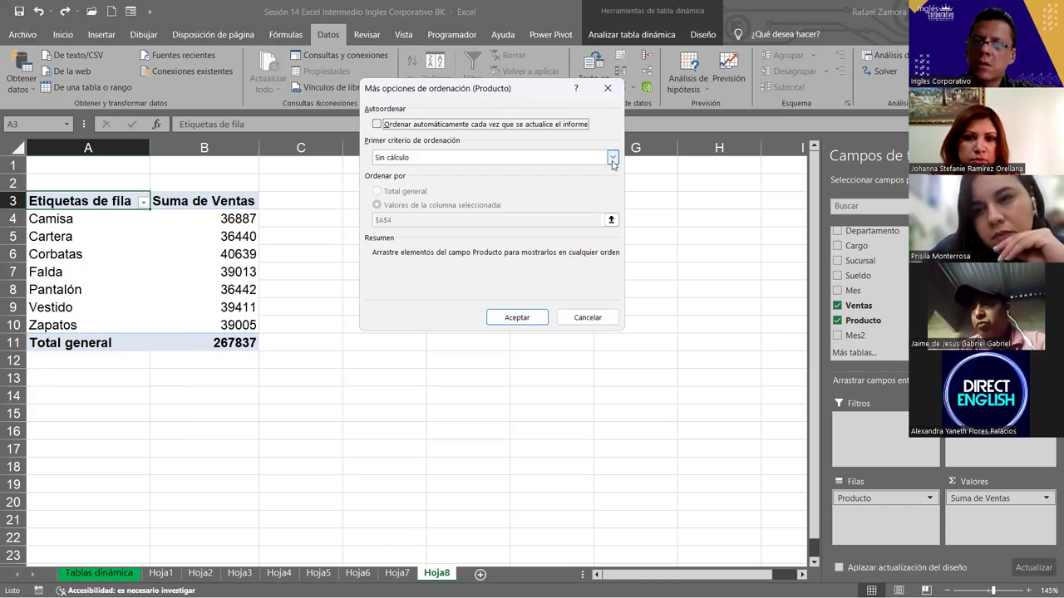
click(613, 158)
scroll(540, 199, down, 3)
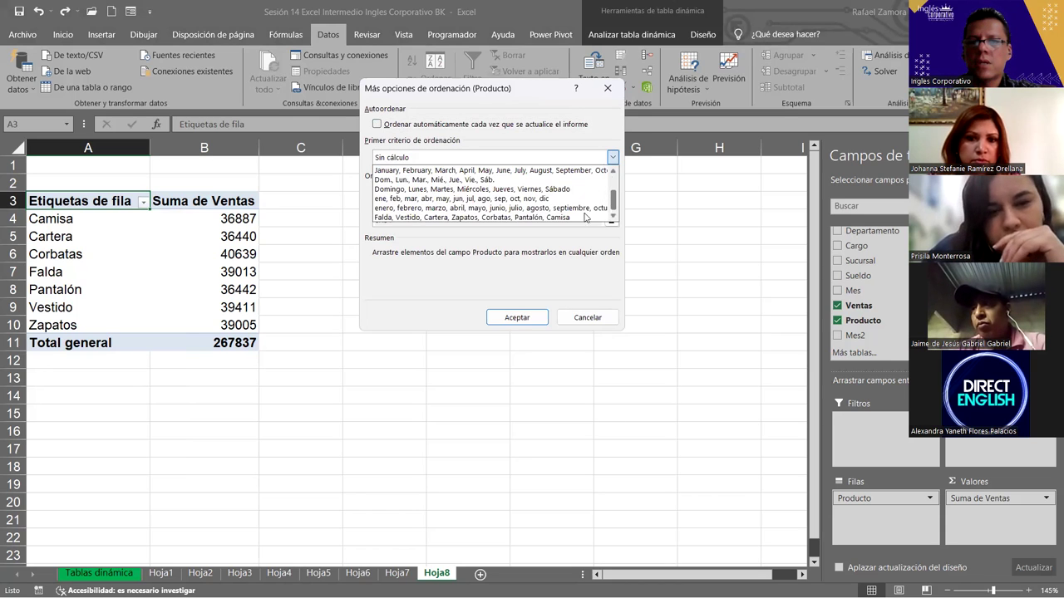
click(541, 218)
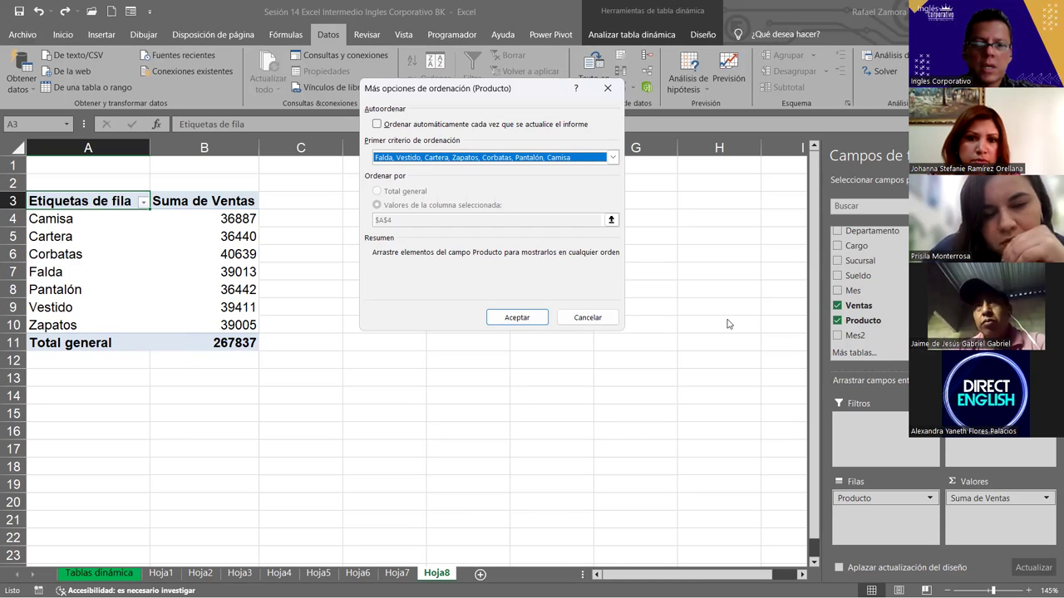
click(511, 316)
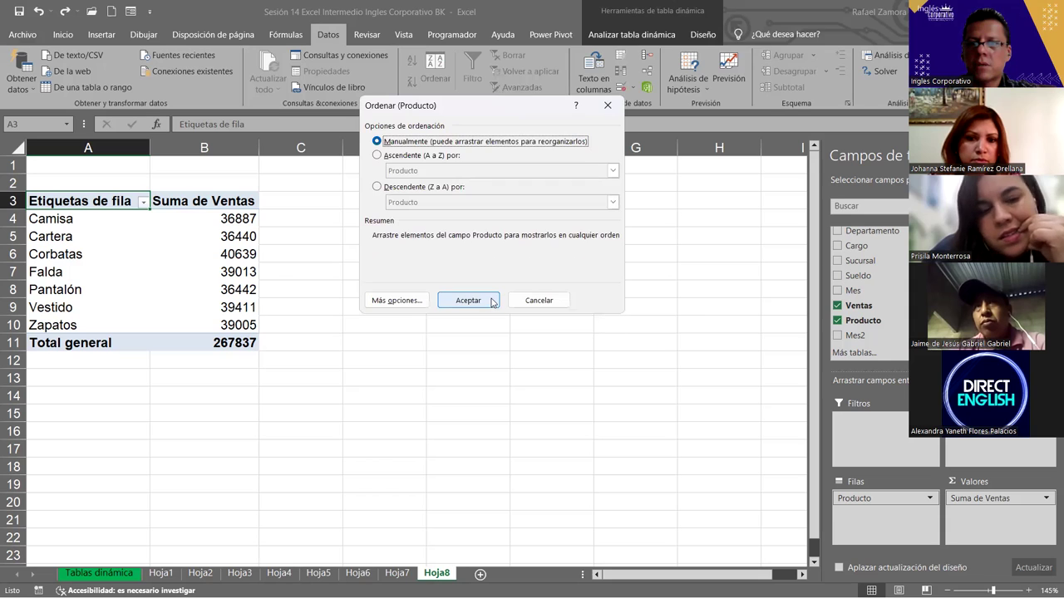
click(492, 303)
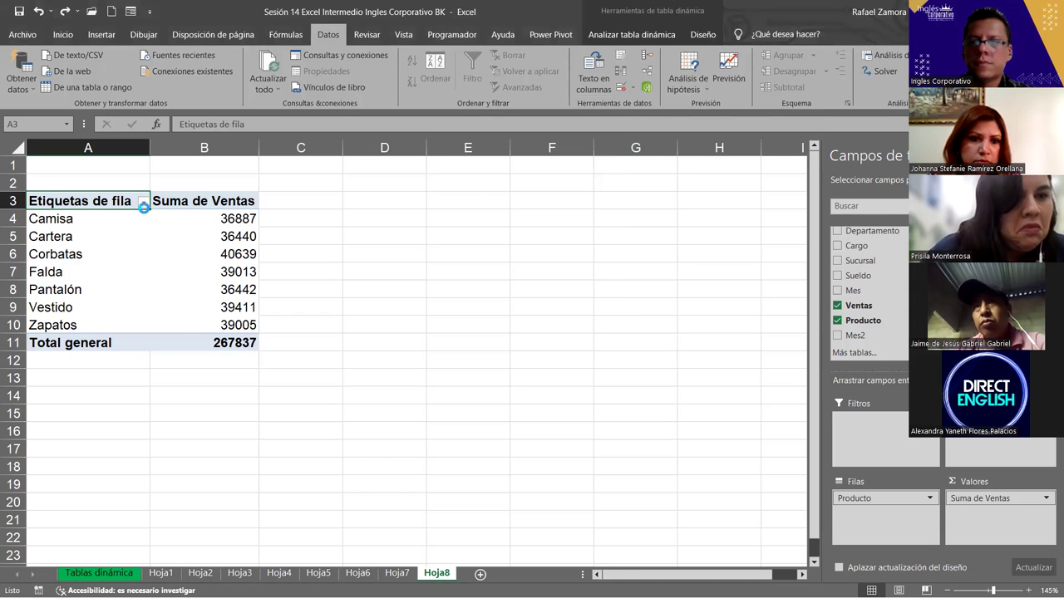
Open the Producto sort settings from the row-label filter and choose manual ordering
click(143, 202)
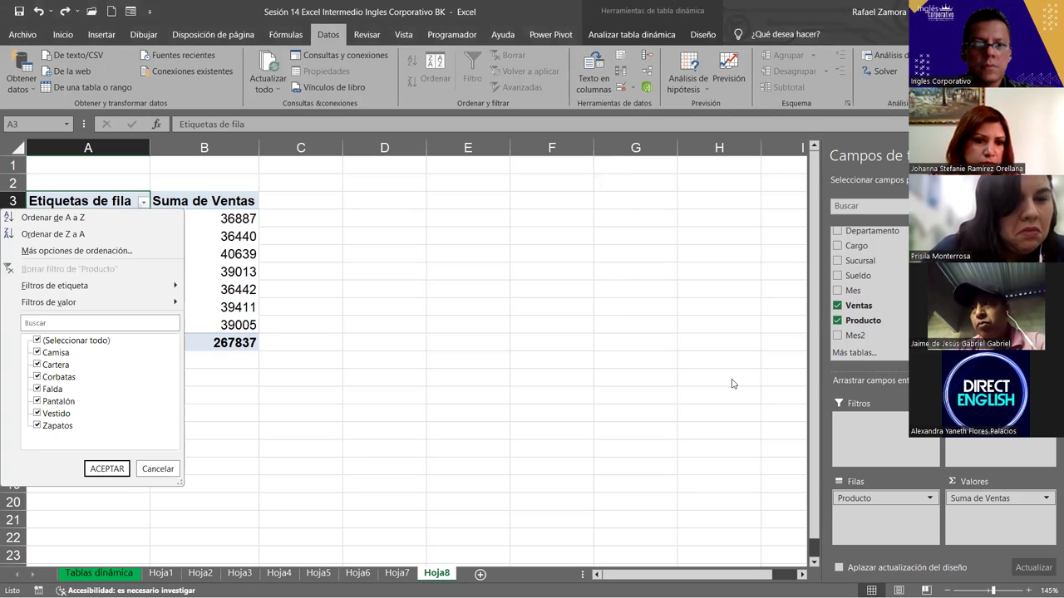
key(Escape)
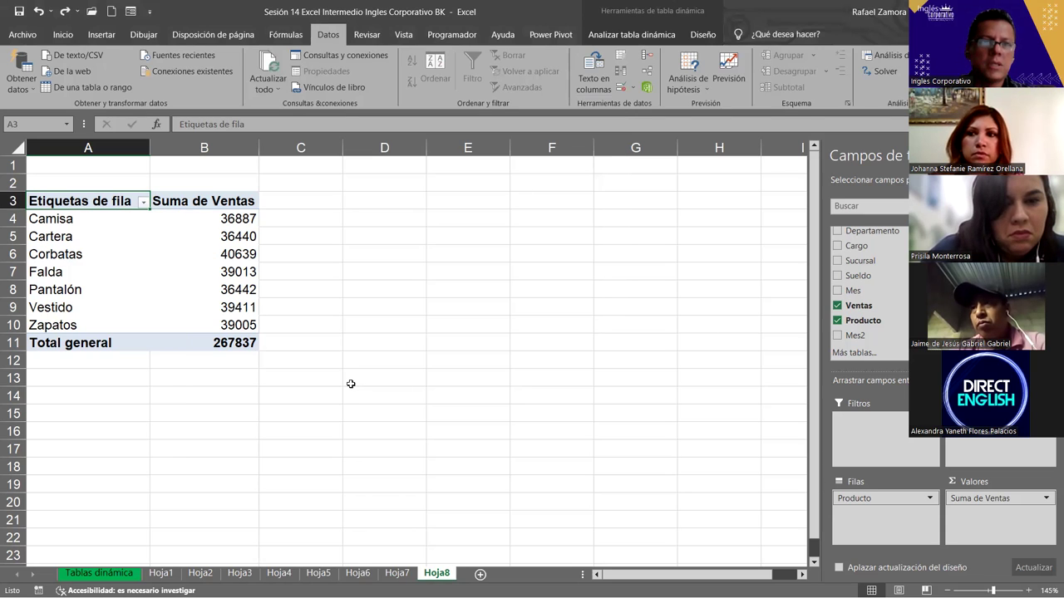
key(Down)
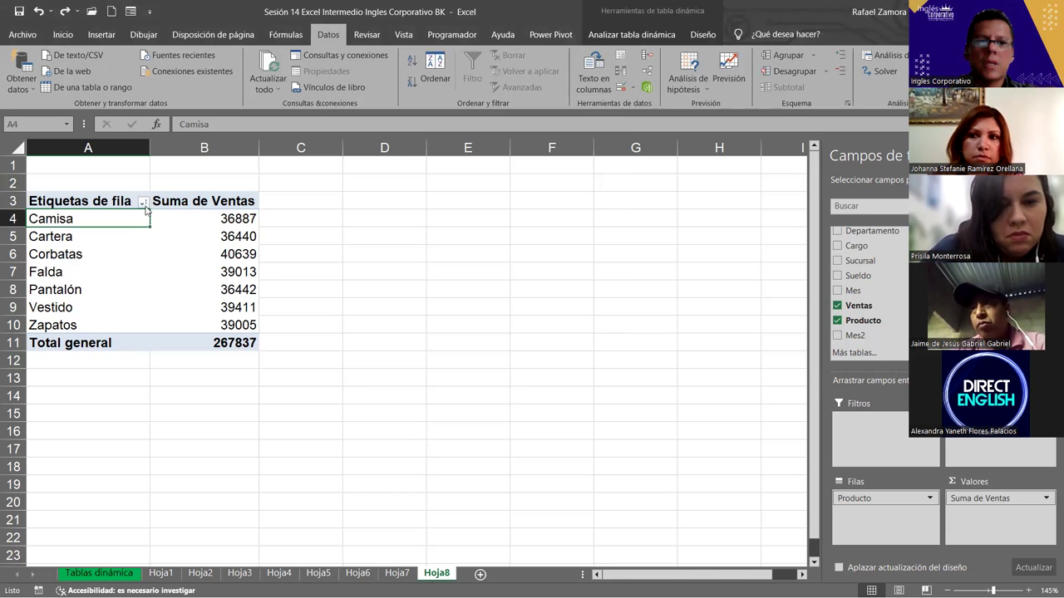
click(145, 201)
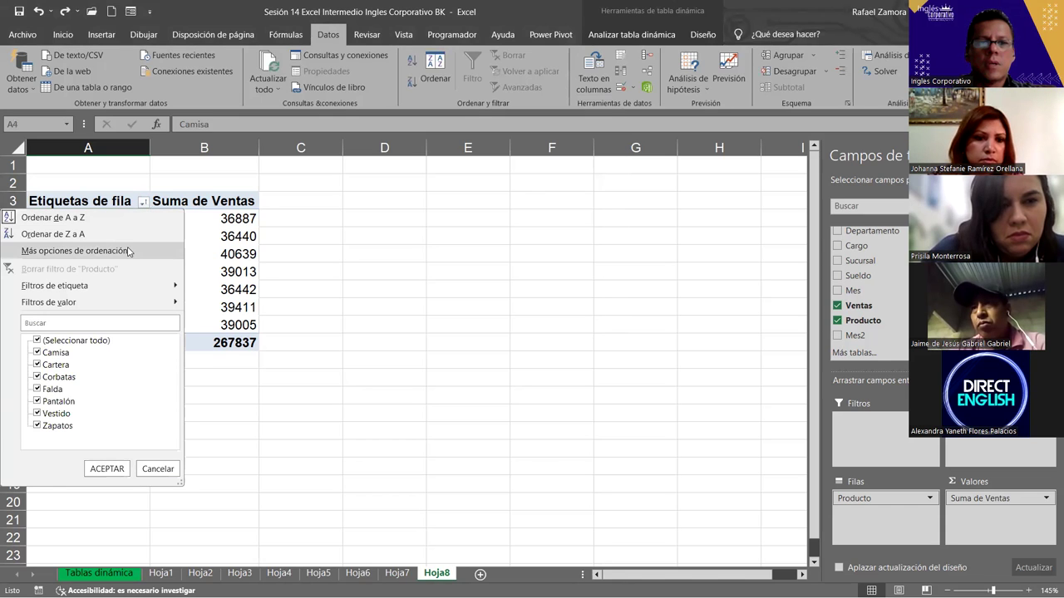
key(Return)
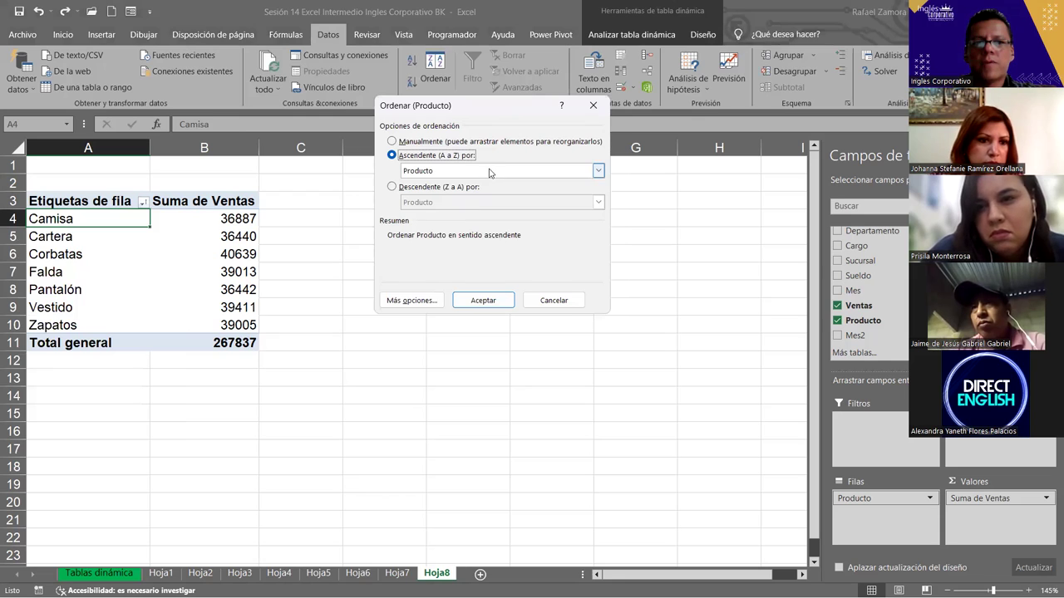
click(466, 142)
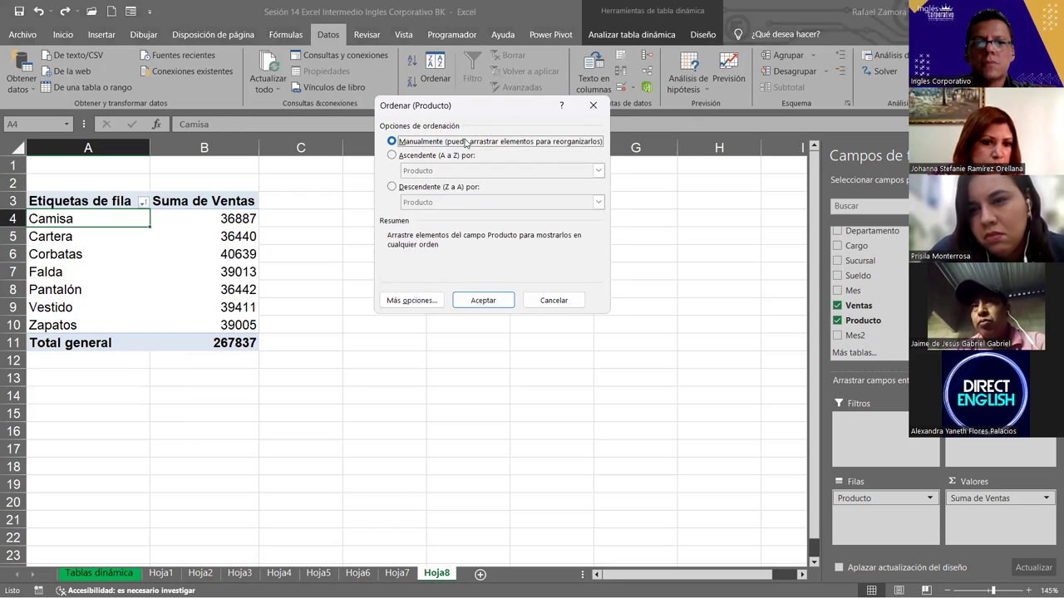
Pick the Falda-to-Camisa custom list as the sort key and apply the sort
click(429, 304)
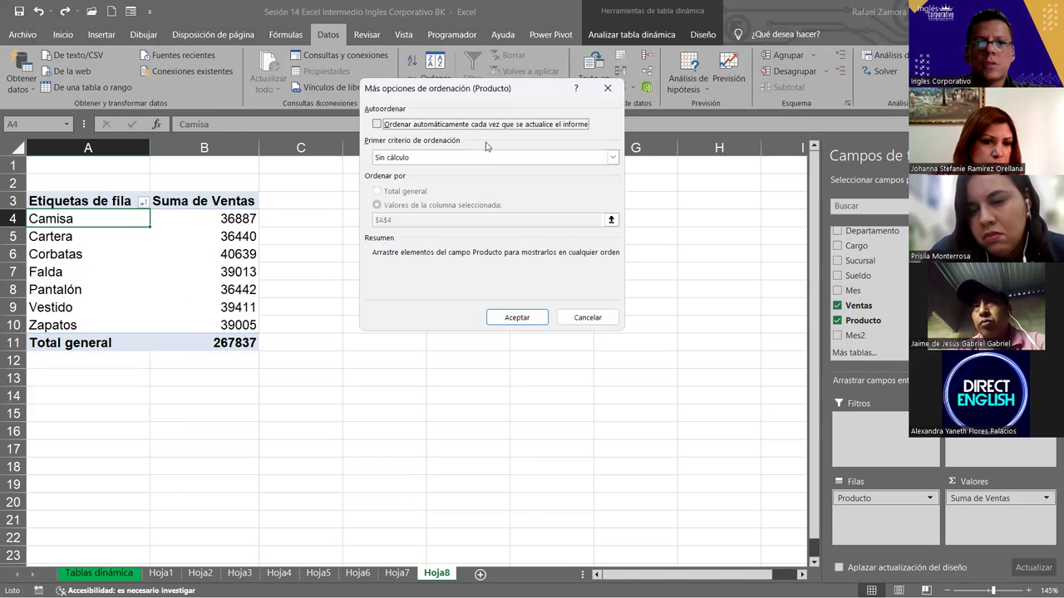
click(491, 157)
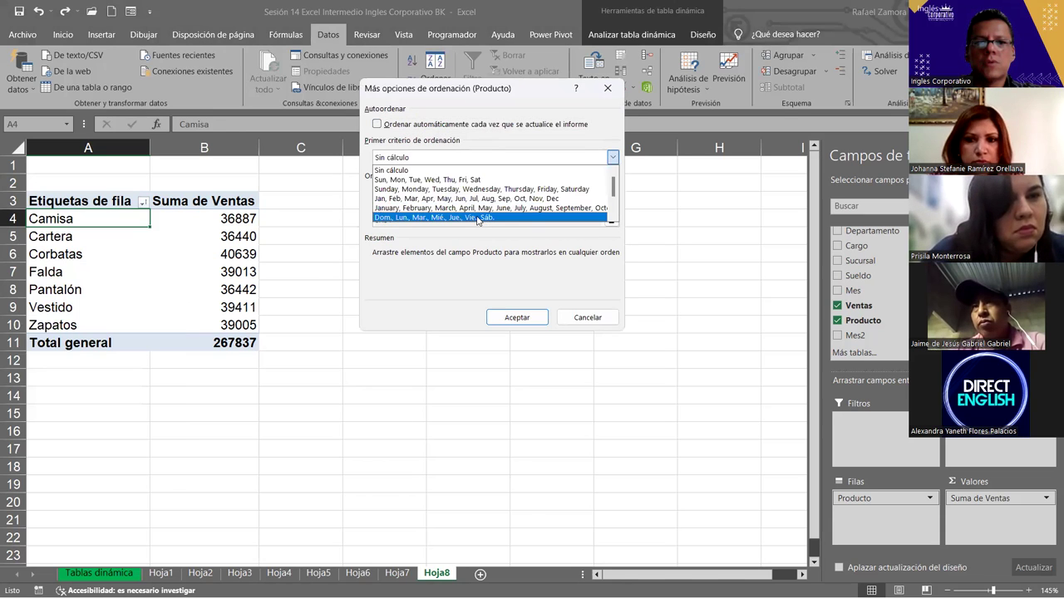
click(478, 218)
click(612, 157)
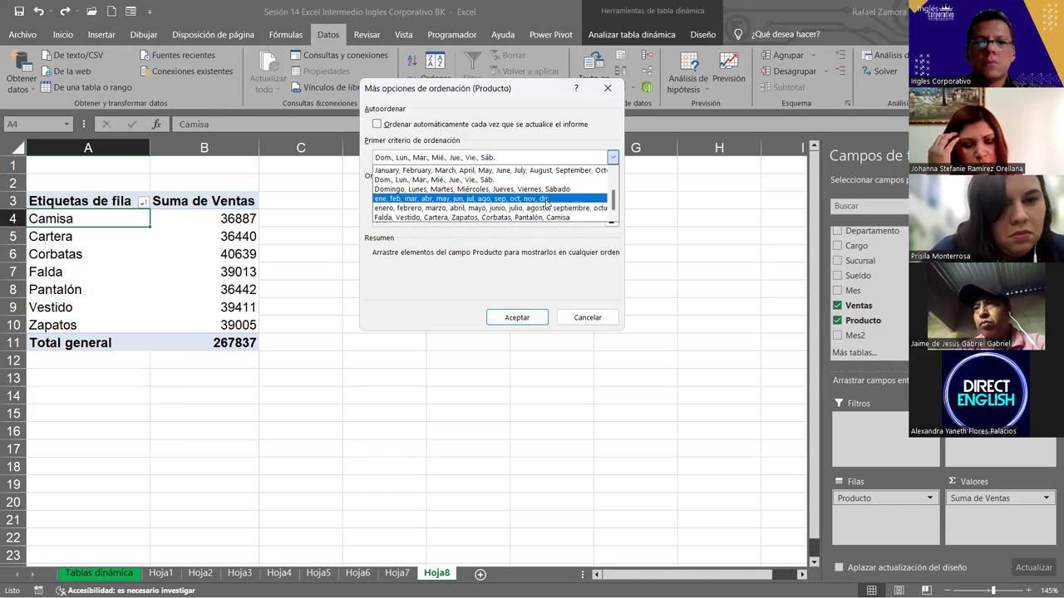
click(470, 217)
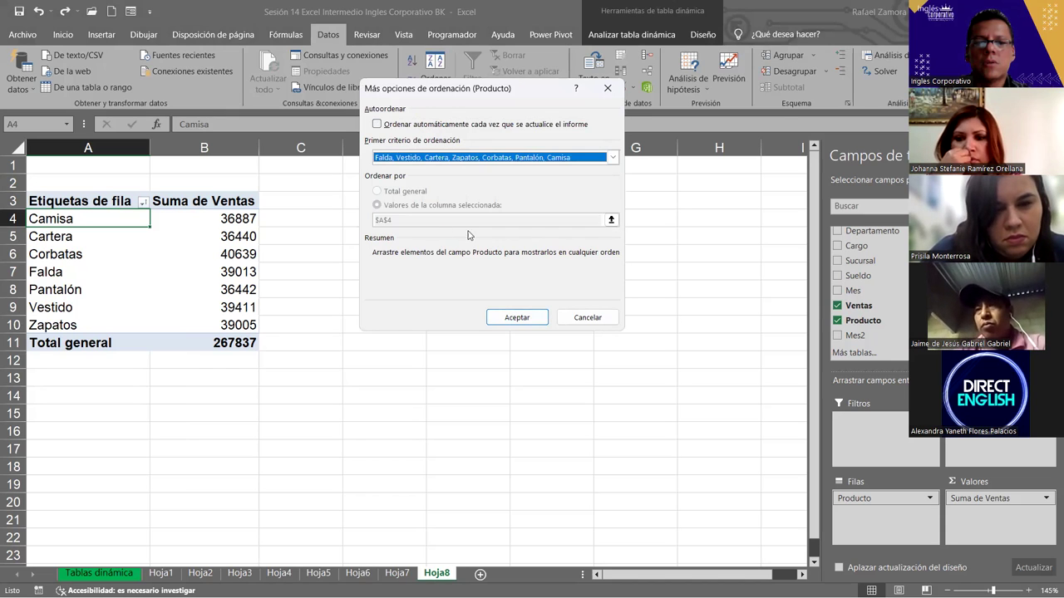
click(516, 318)
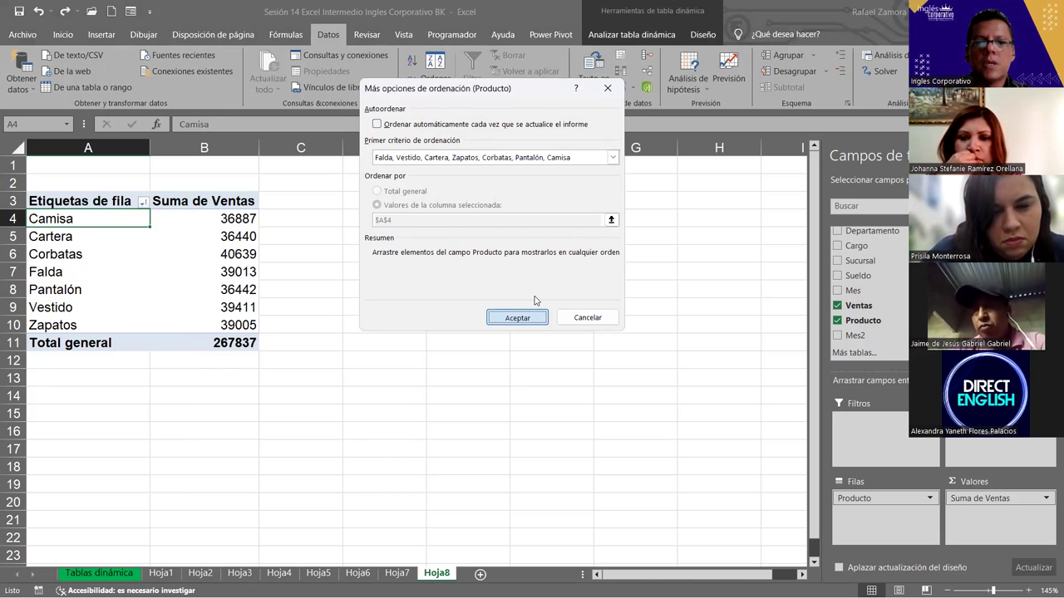
click(517, 318)
click(469, 301)
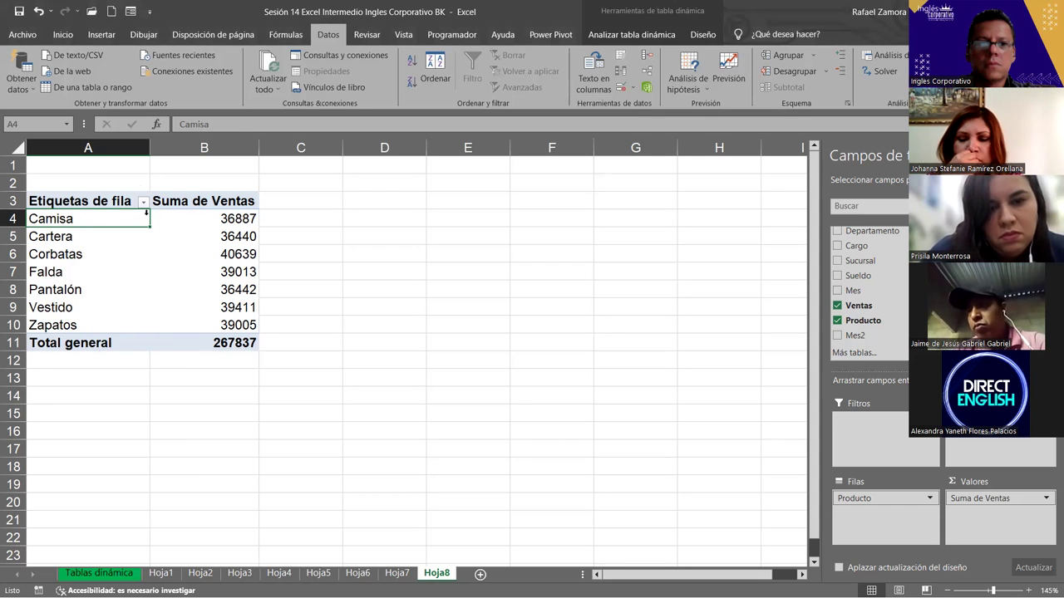
Reopen the Producto sort options, keep auto-sort off, select the Falda-to-Camisa list, and apply
click(151, 202)
click(144, 203)
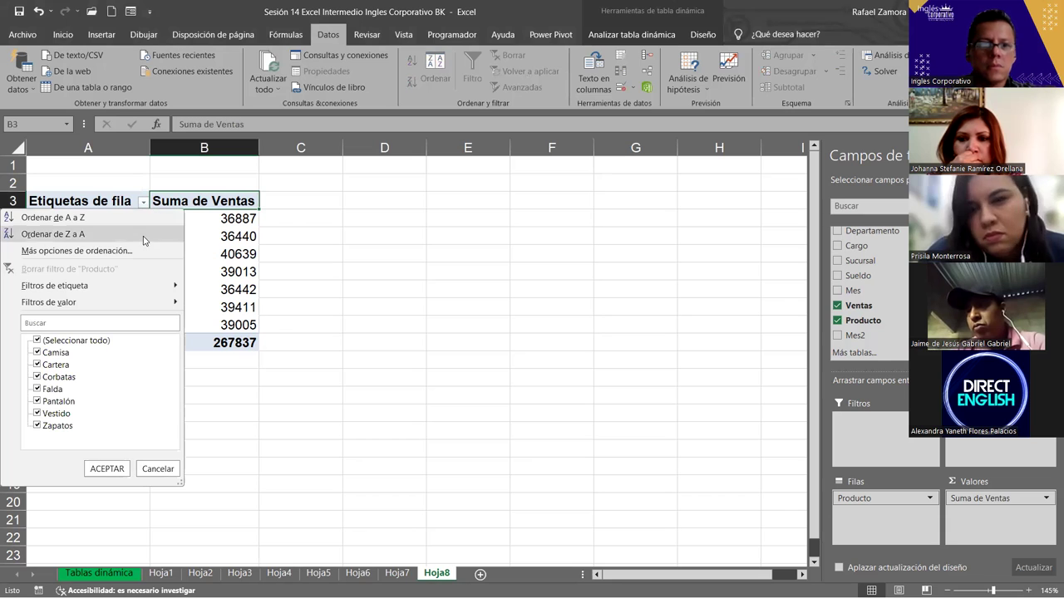
key(Return)
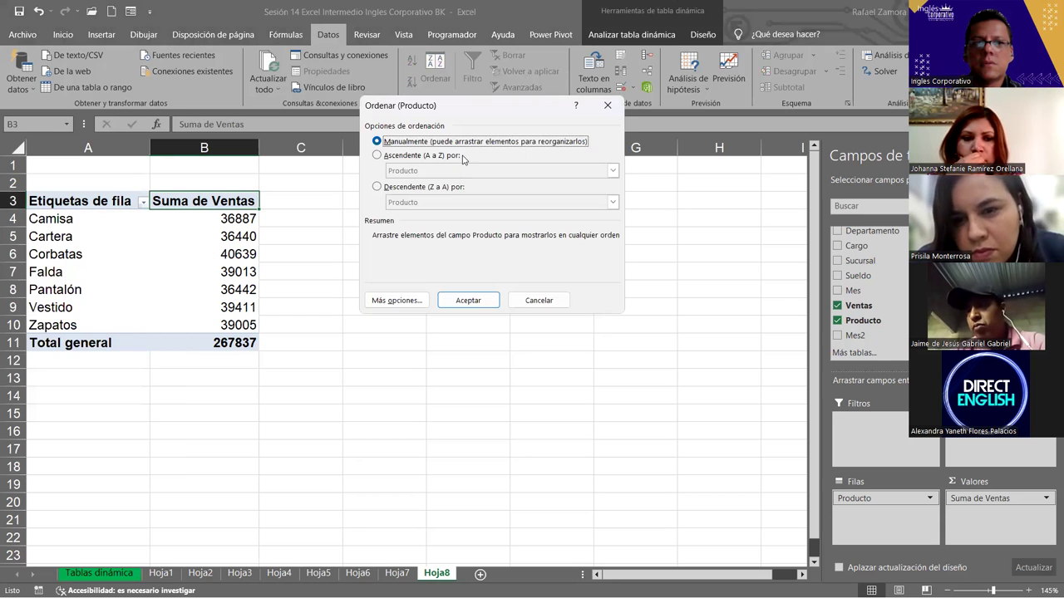
click(409, 304)
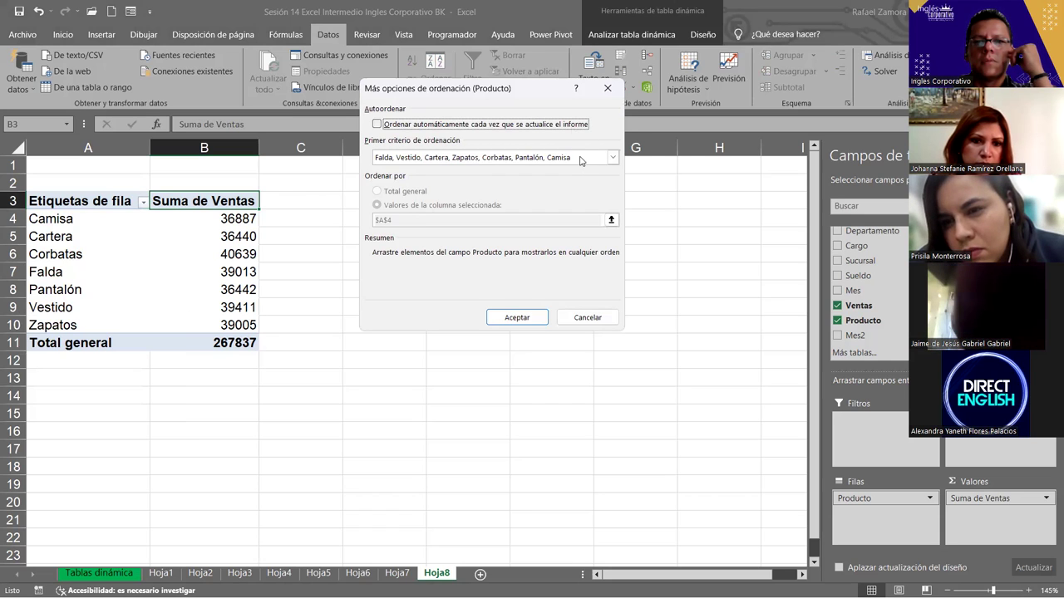
click(384, 125)
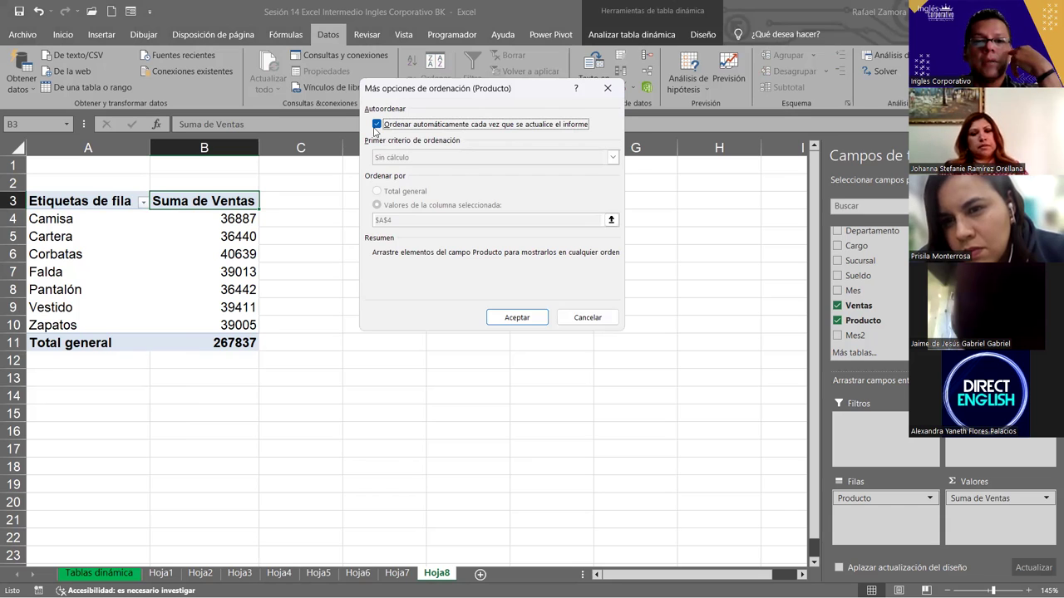
click(378, 124)
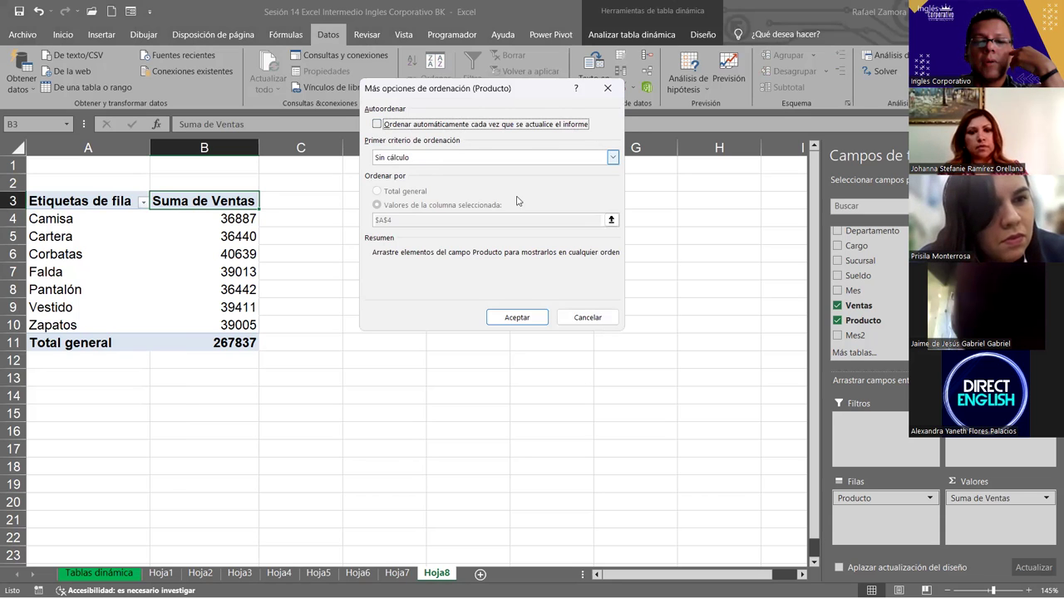
click(499, 157)
scroll(571, 215, down, 2)
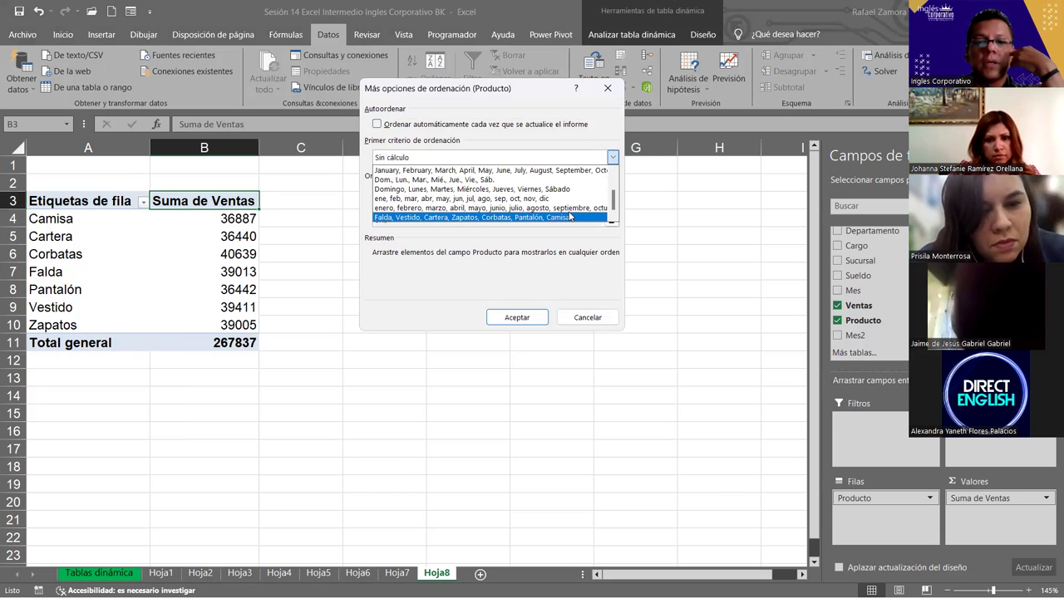
click(524, 243)
click(527, 323)
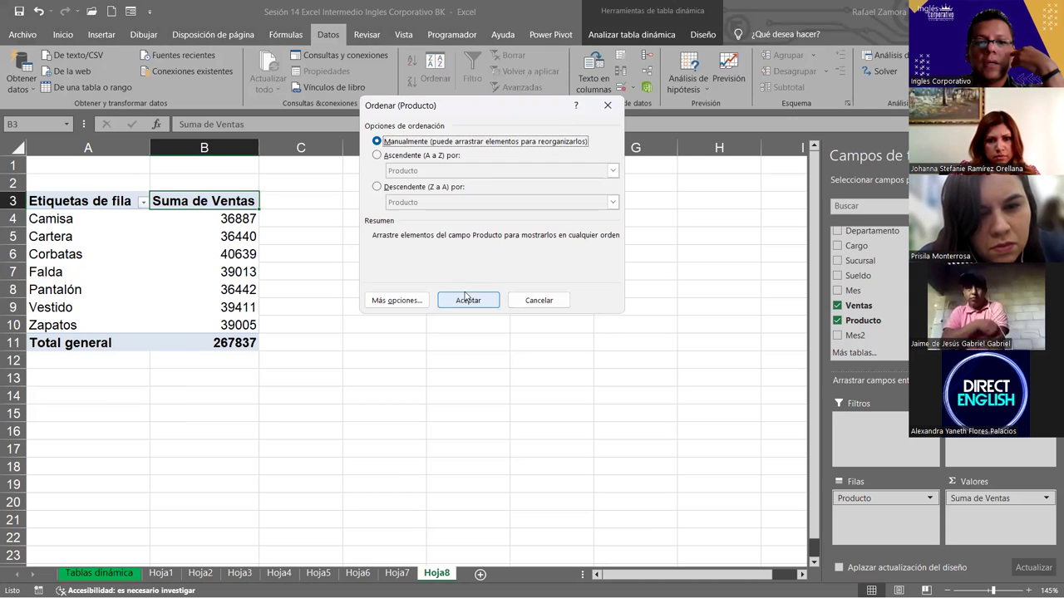
click(468, 300)
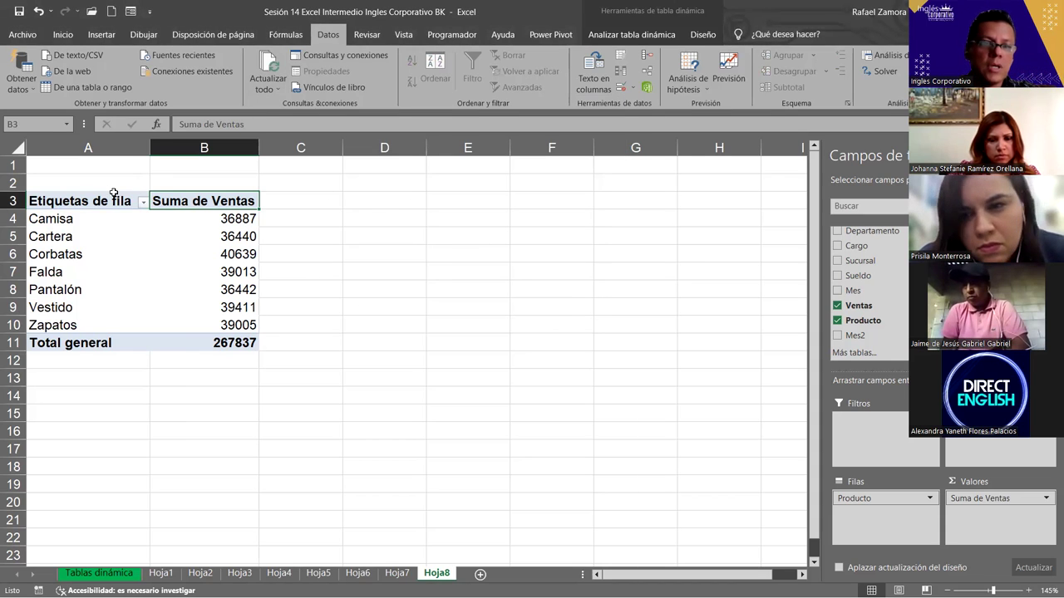
Apply the Falda-first custom list order to Producto through the extra sort options
key(Left)
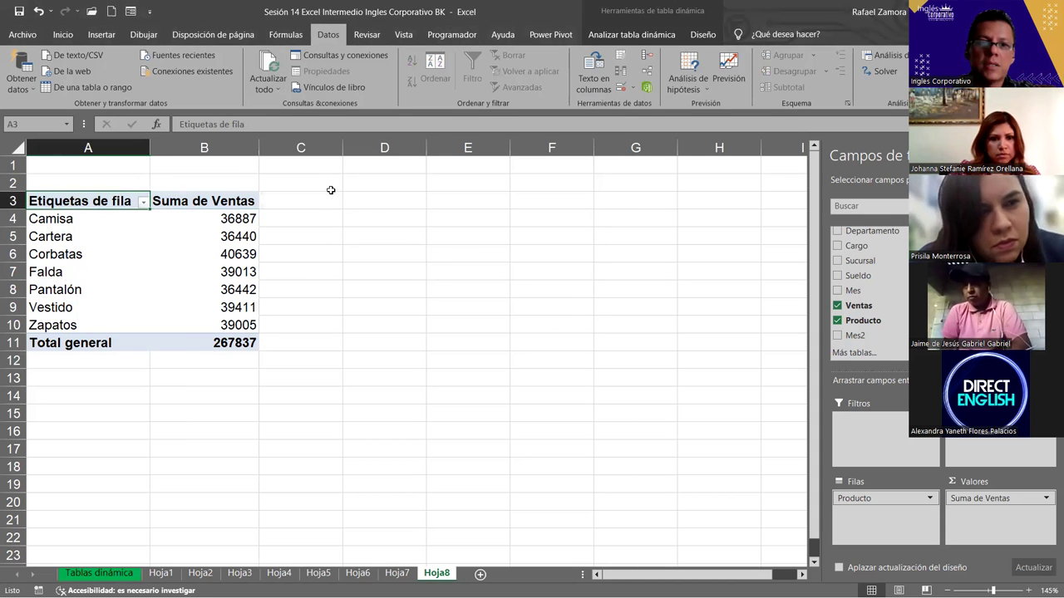
click(143, 203)
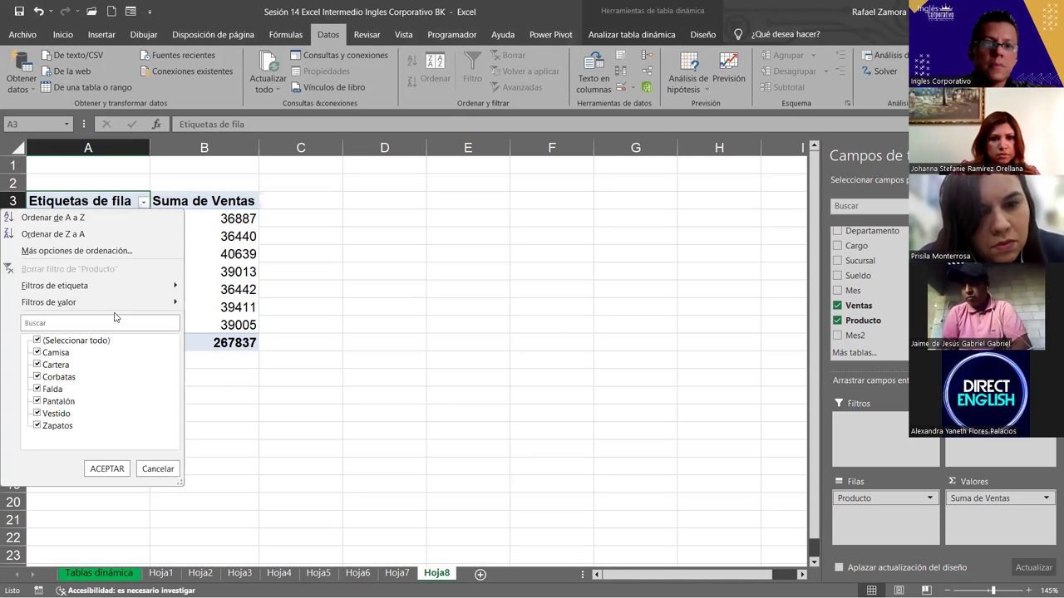
click(151, 259)
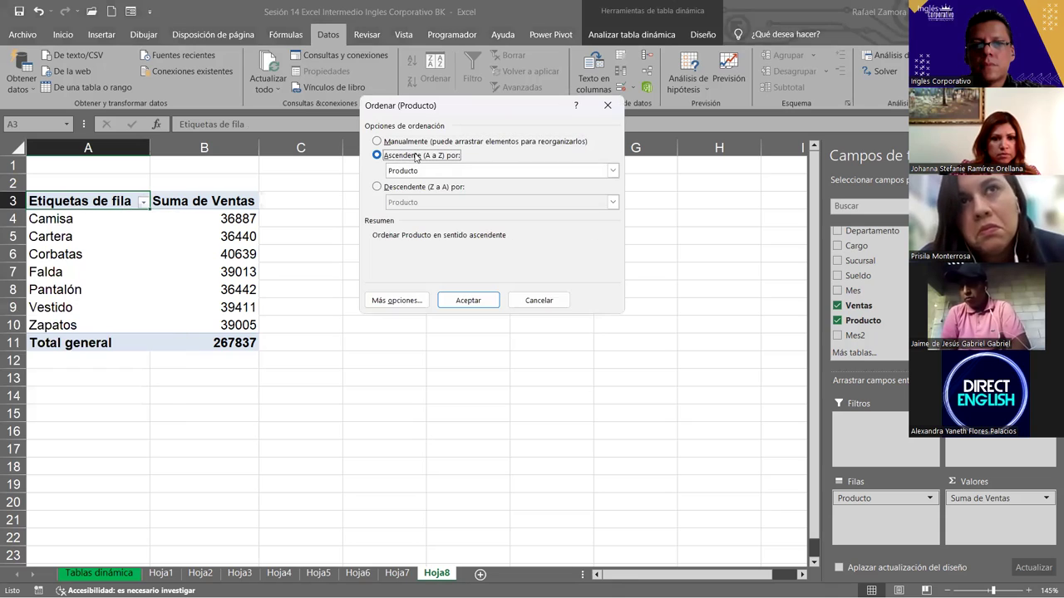
click(613, 171)
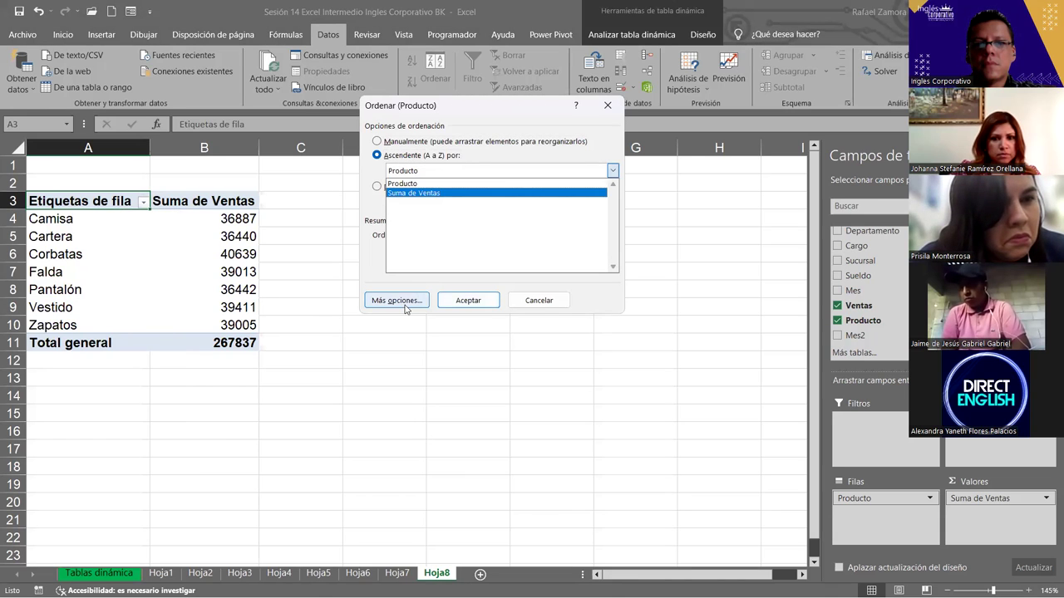
click(412, 301)
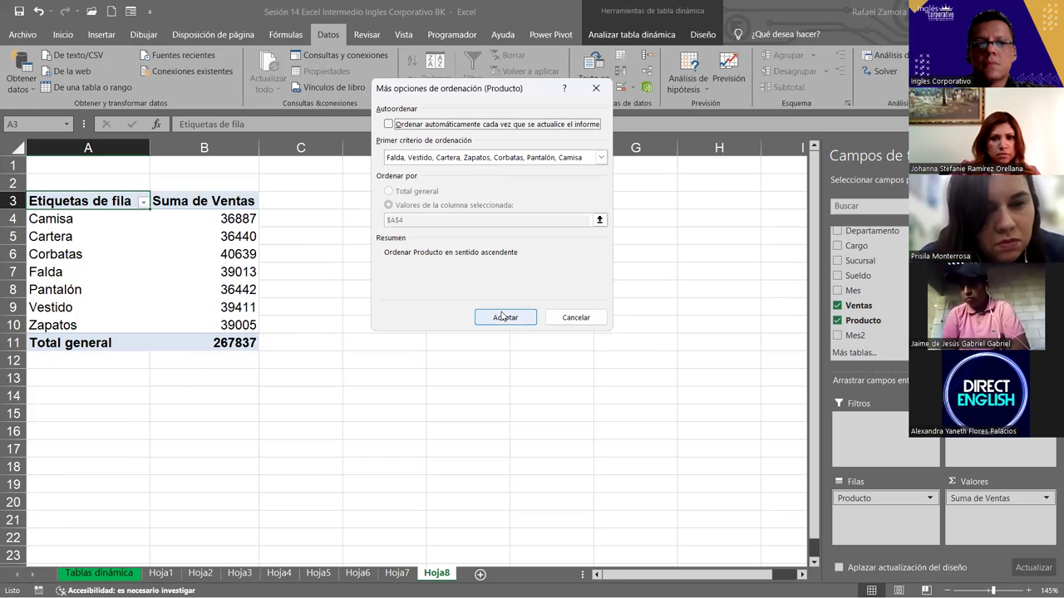
click(503, 312)
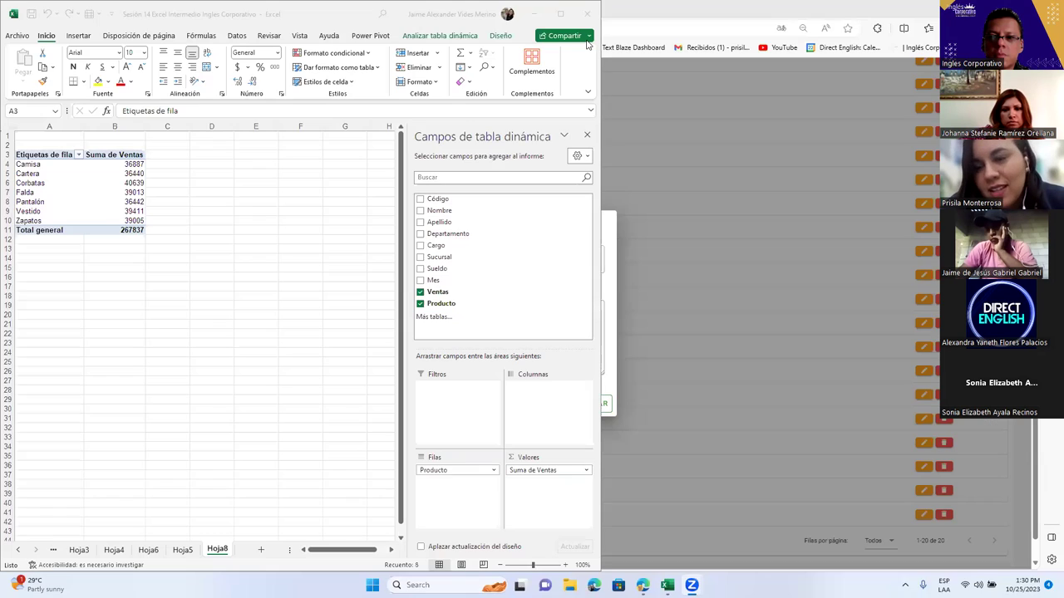
Maximize the Excel window and confirm the custom first sort criterion for Producto
click(536, 148)
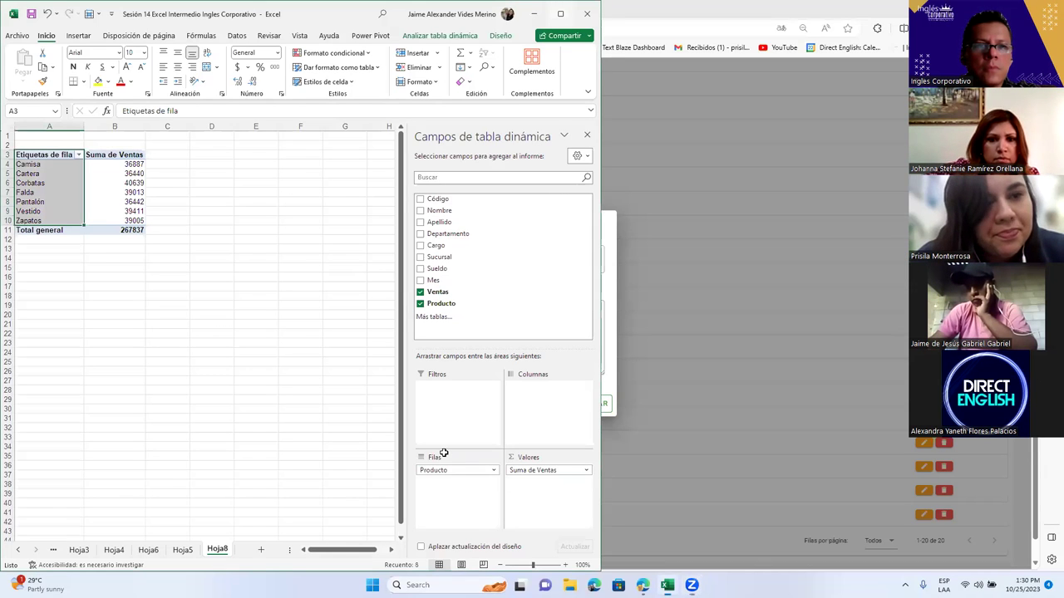
click(560, 13)
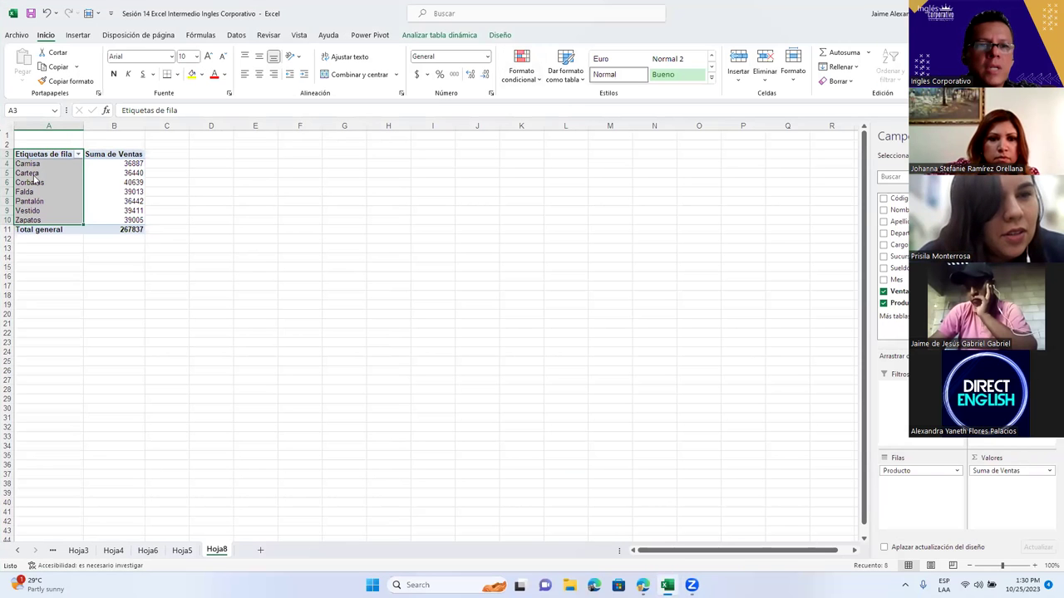
click(76, 158)
click(78, 155)
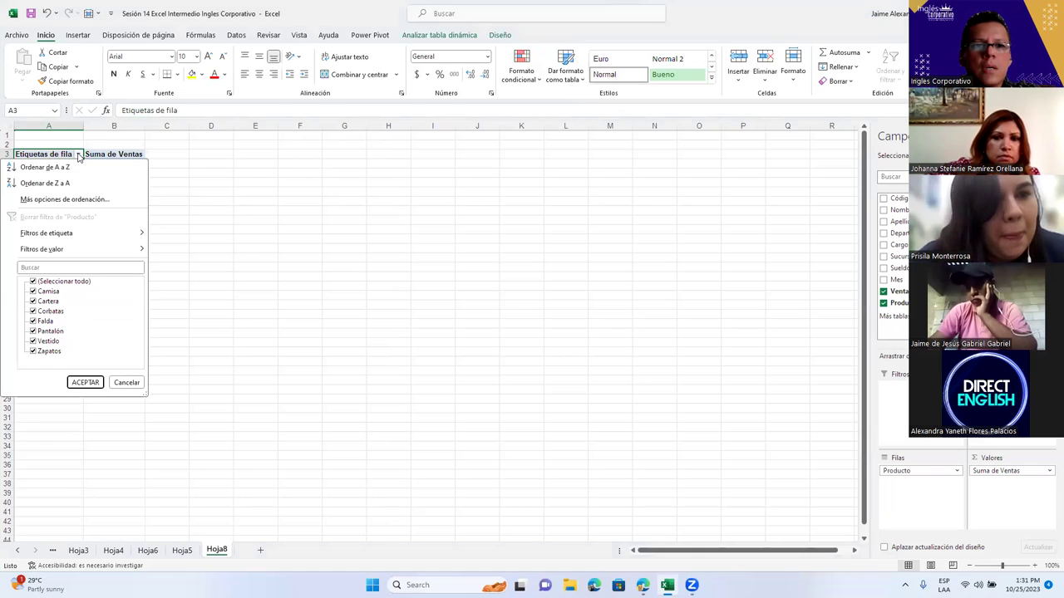
click(82, 203)
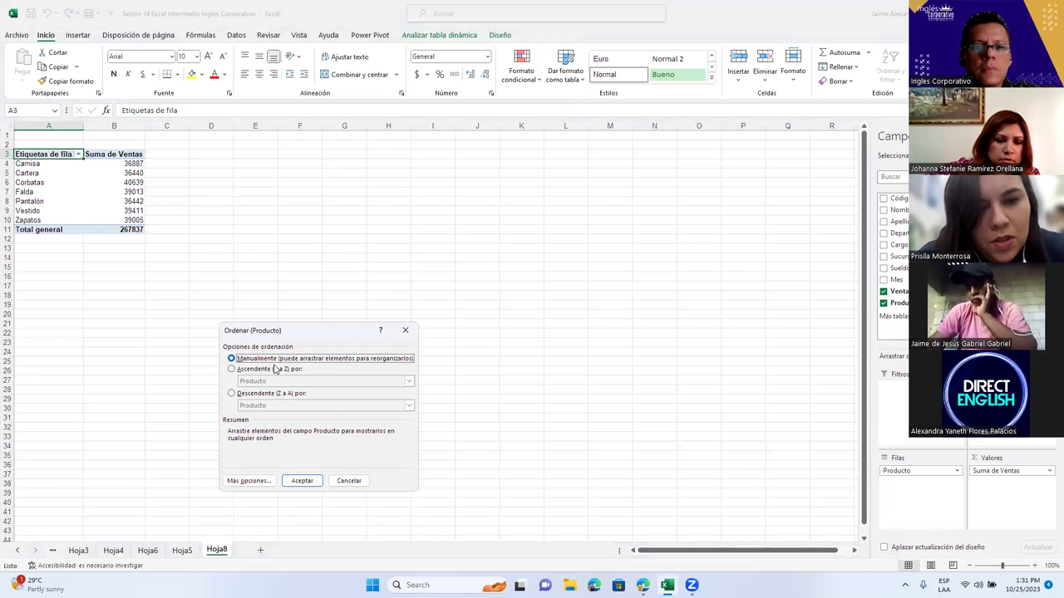
click(249, 482)
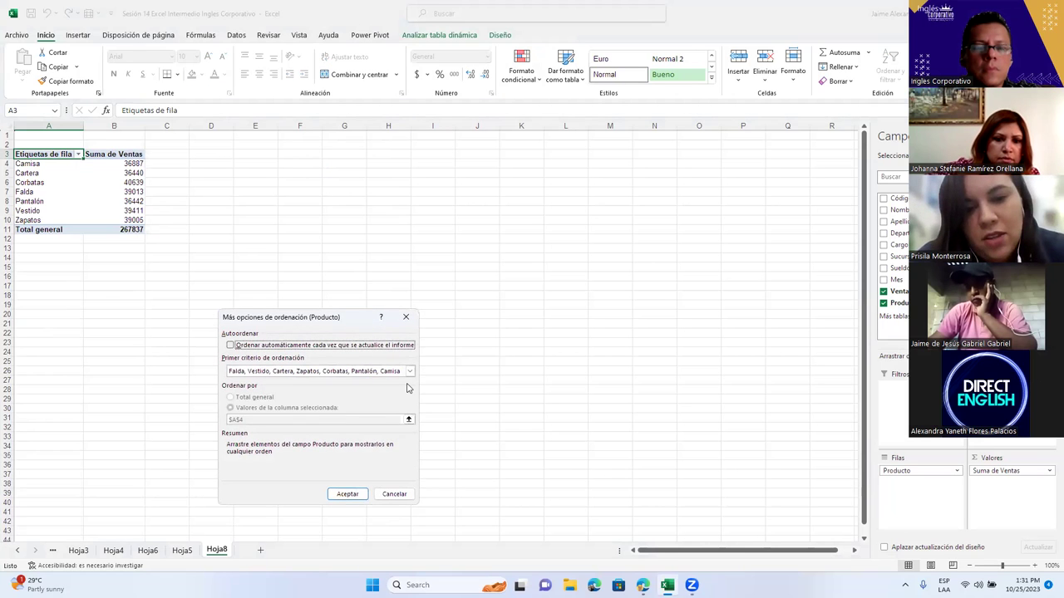
key(Tab)
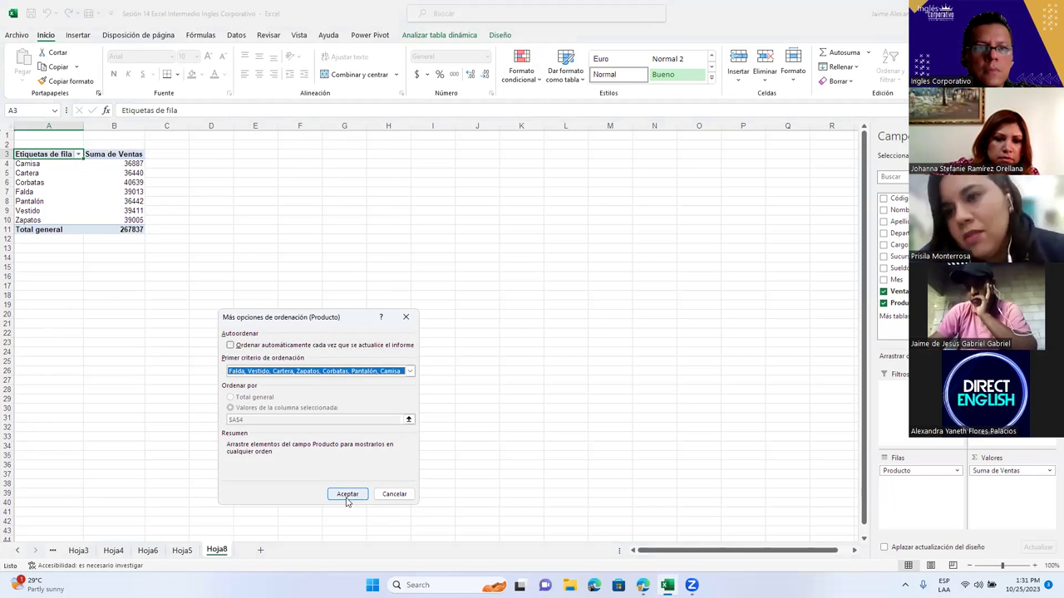
click(347, 498)
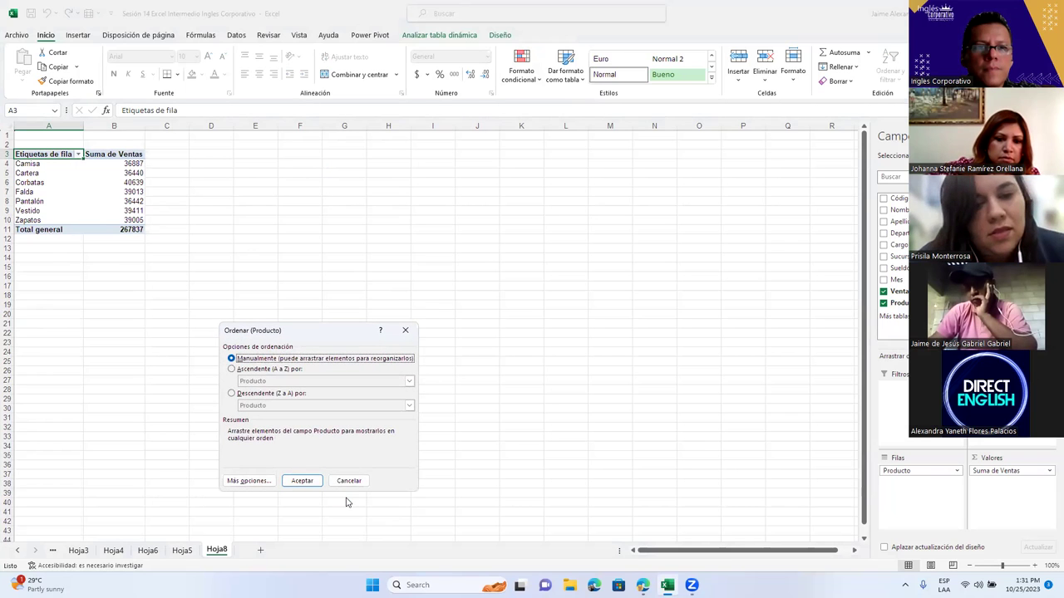
click(301, 479)
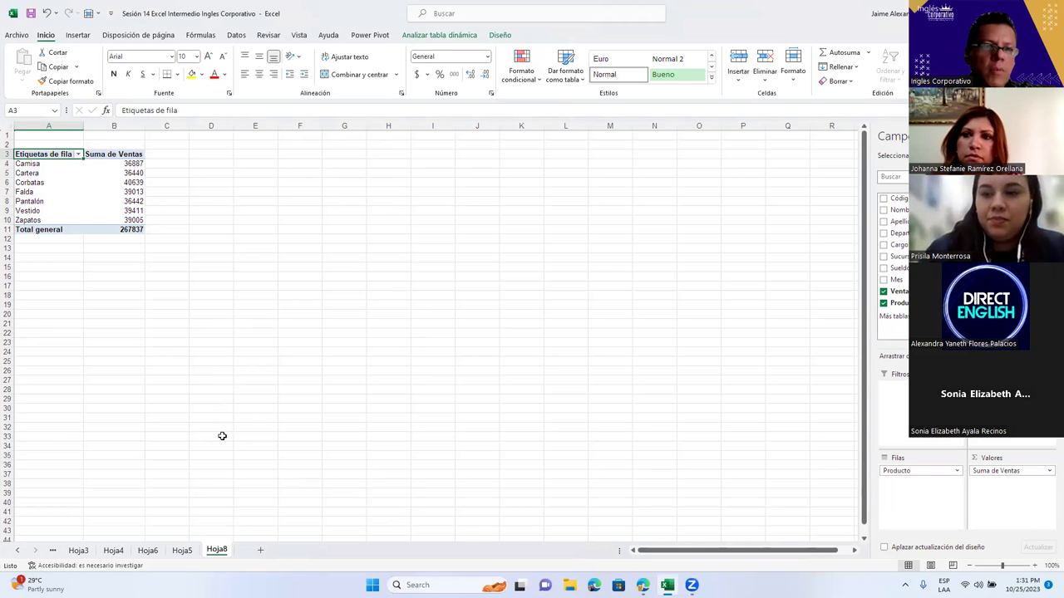
Reopen the Producto sort options and reconfirm the Falda-to-Camisa list as first criterion
click(78, 154)
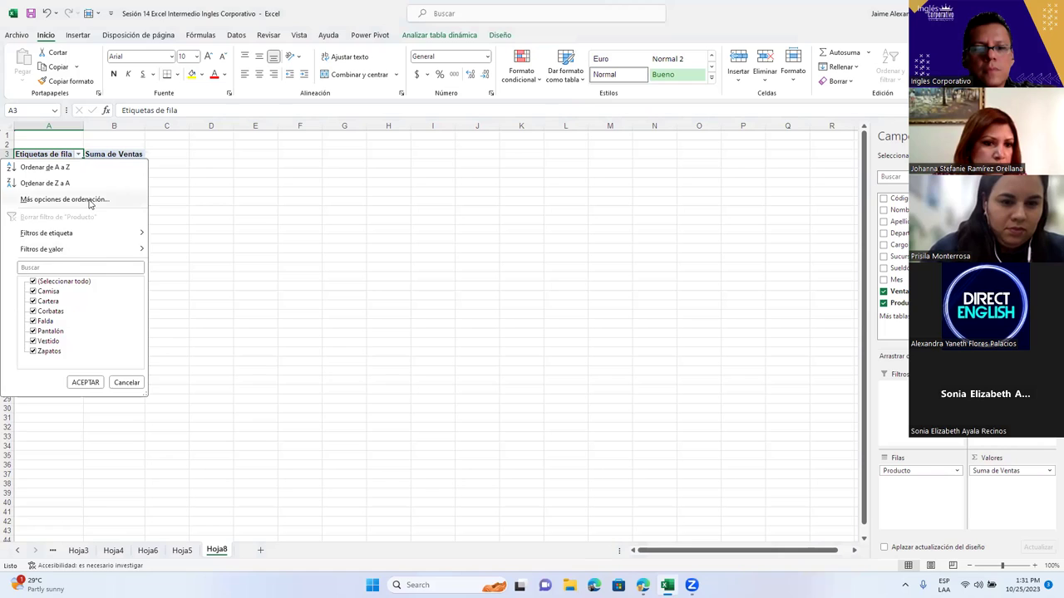
click(90, 201)
key(Tab)
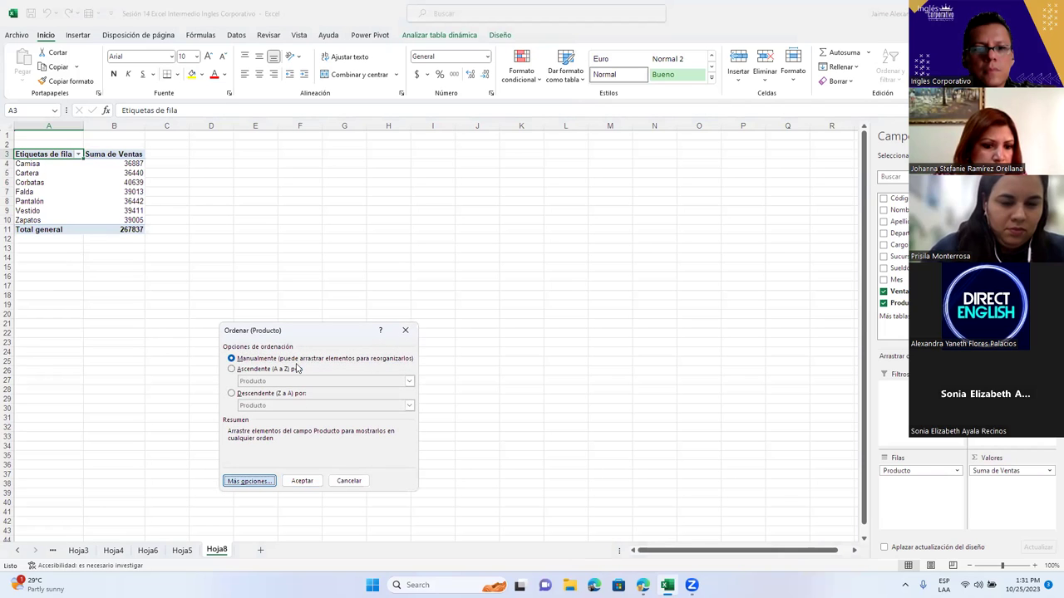
key(Return)
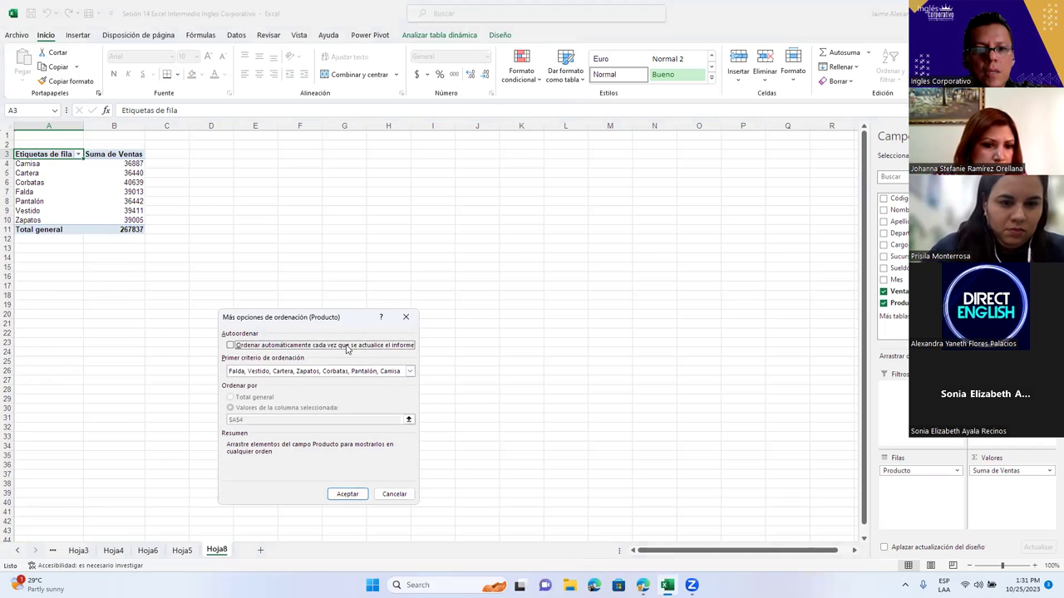
key(Tab)
key(alt+Down)
key(Escape)
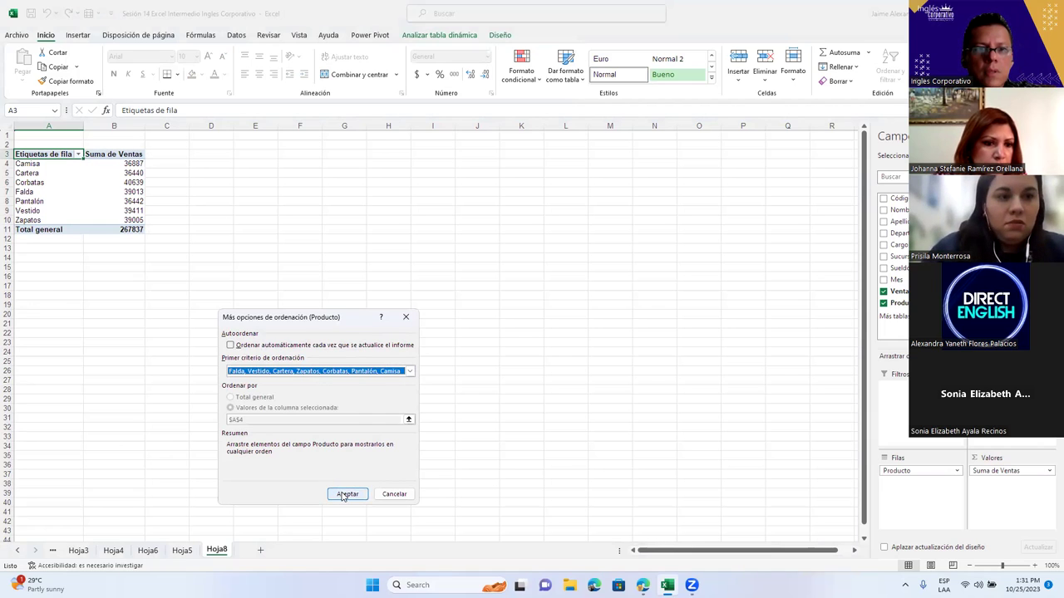
click(347, 496)
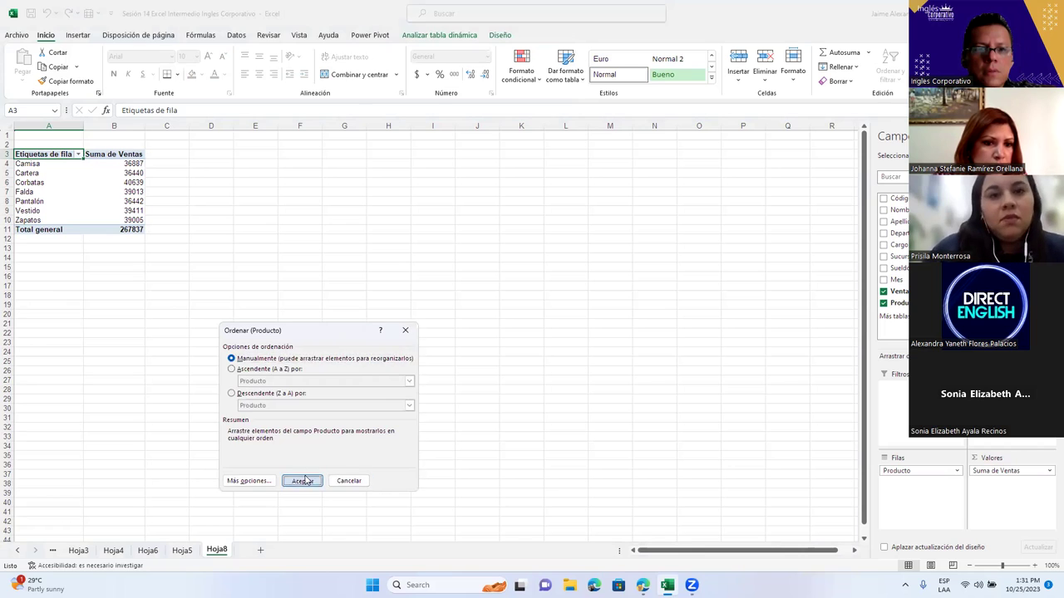
click(303, 481)
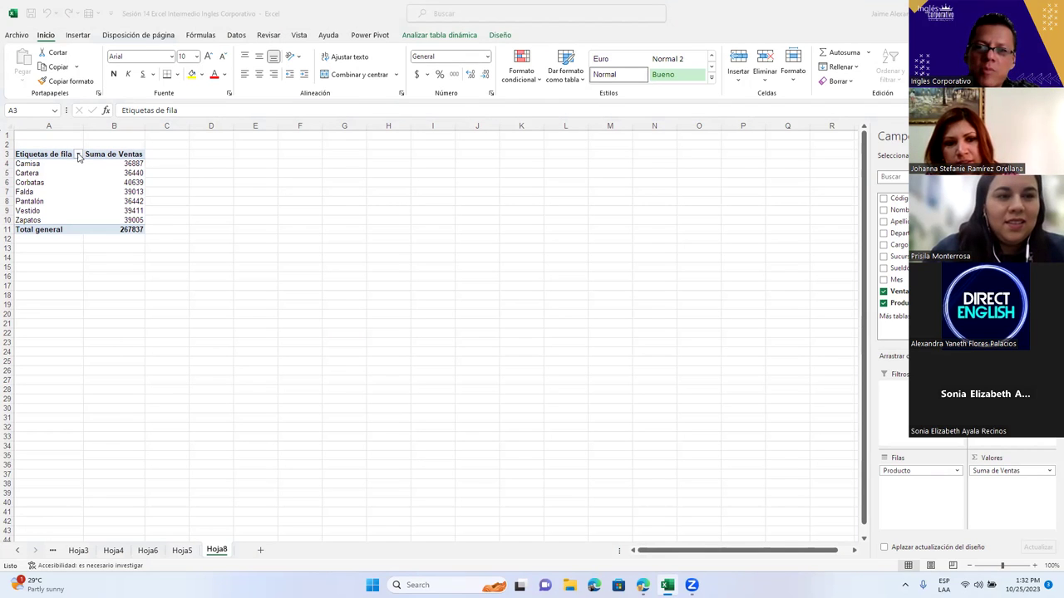
click(78, 157)
click(78, 155)
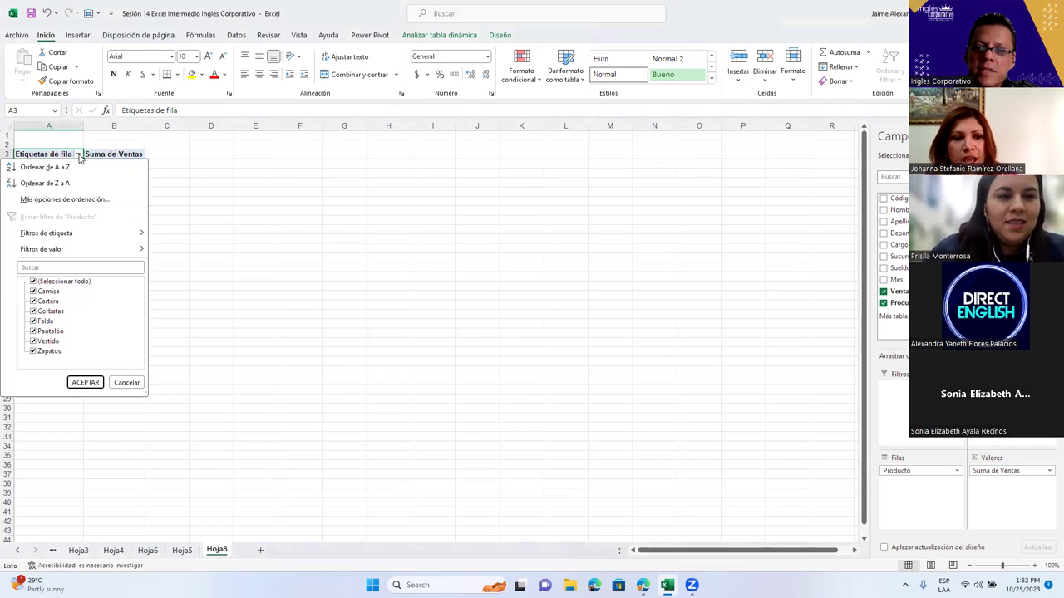
click(74, 199)
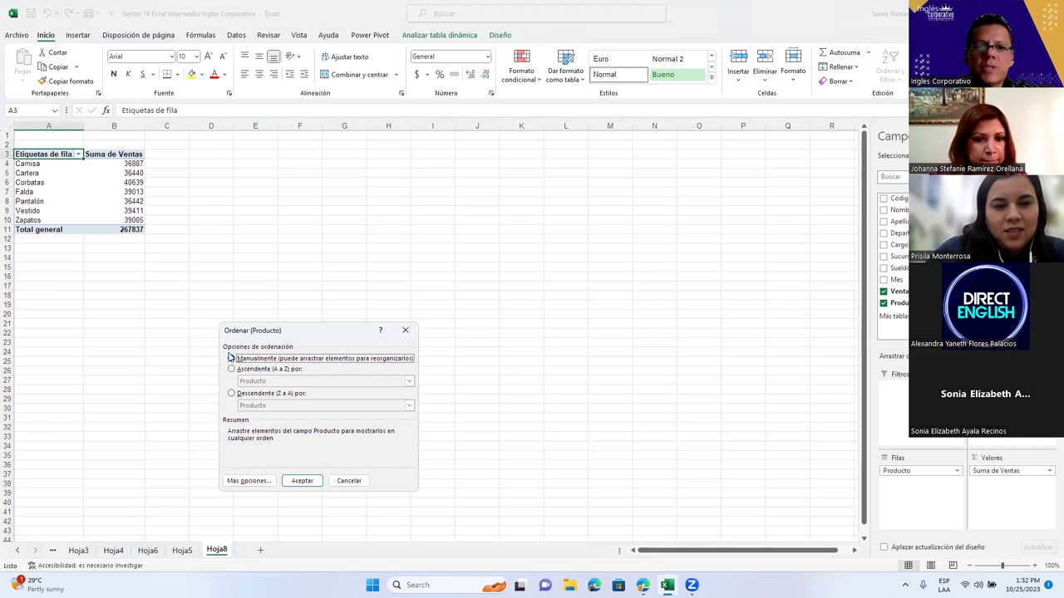
click(257, 483)
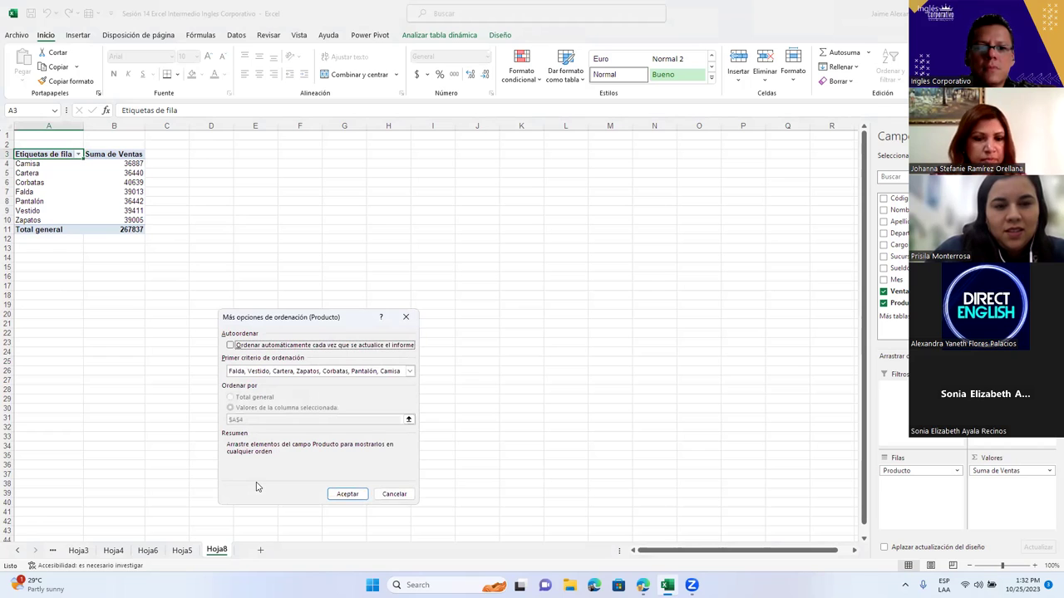
click(315, 370)
click(316, 382)
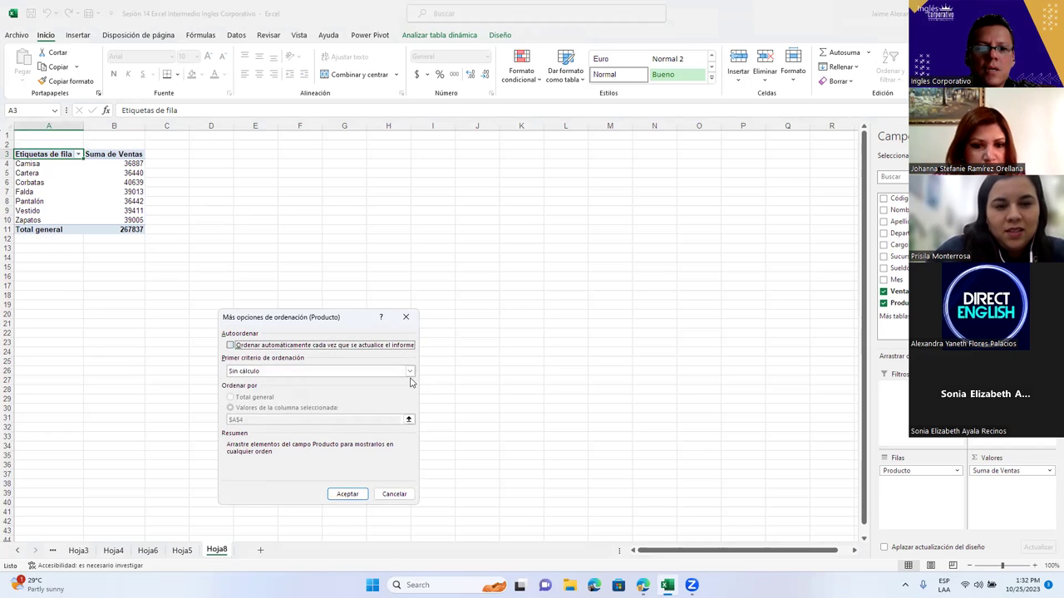
click(410, 371)
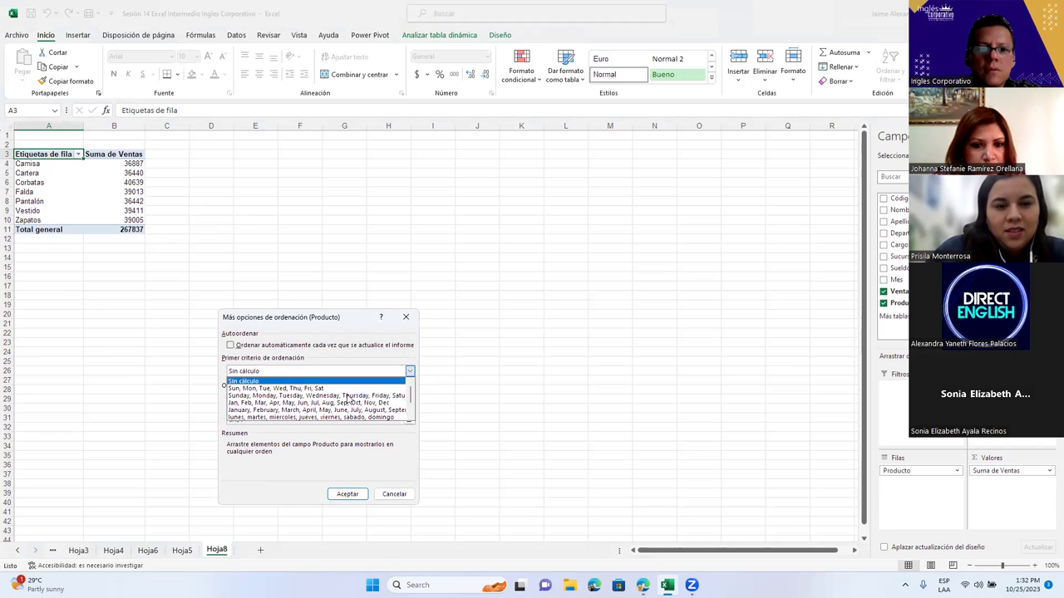
scroll(324, 419, down, 2)
click(275, 420)
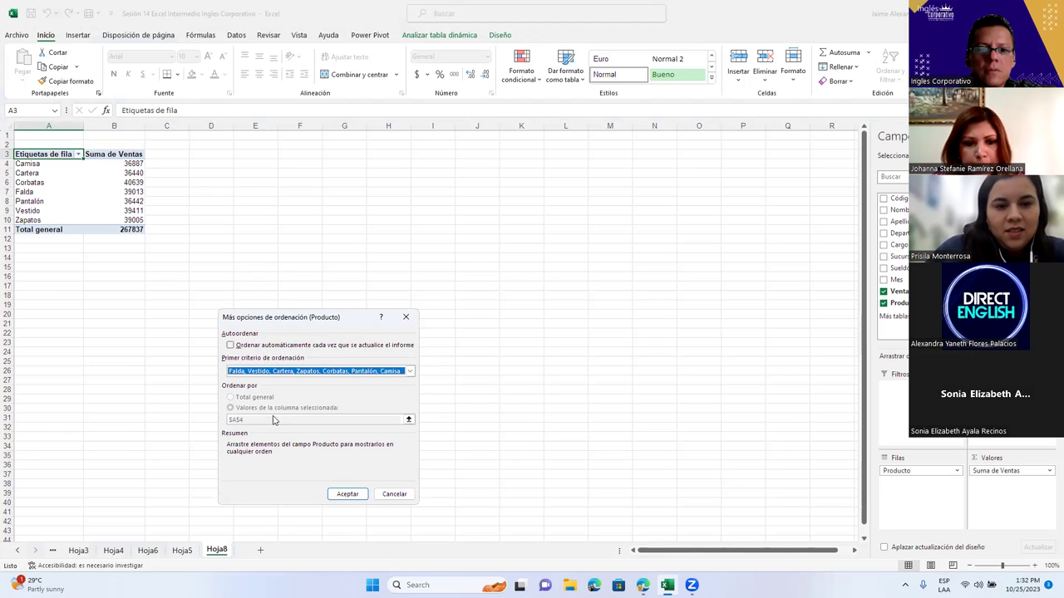
click(346, 496)
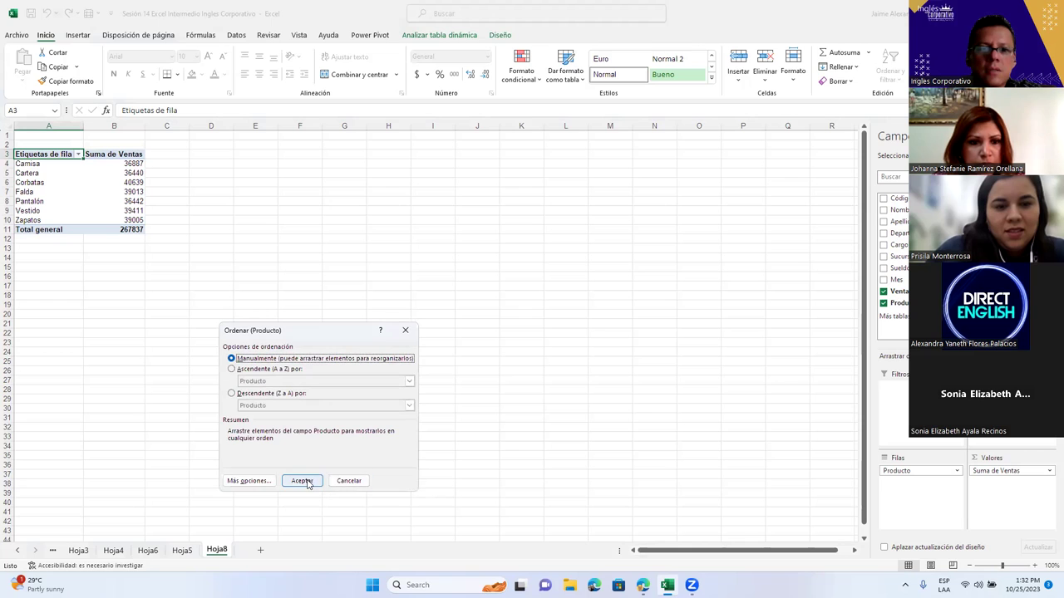
click(302, 481)
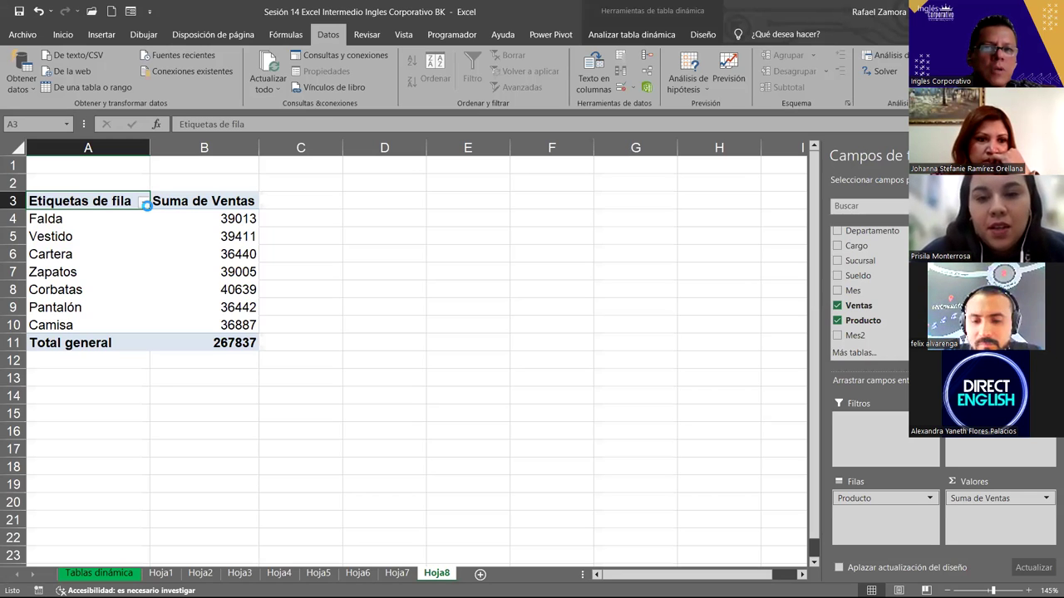
click(142, 202)
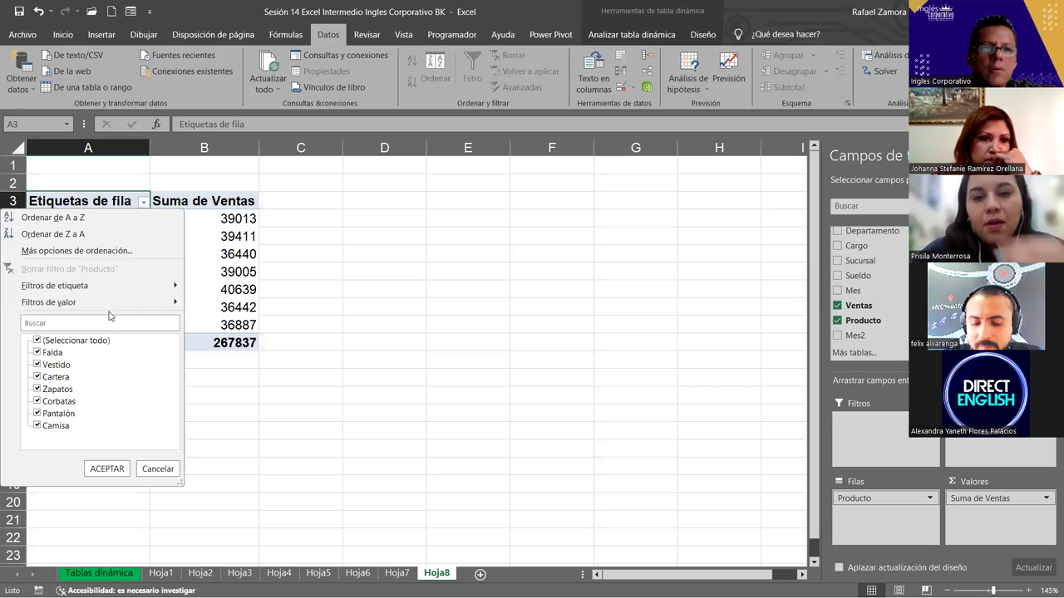
click(117, 237)
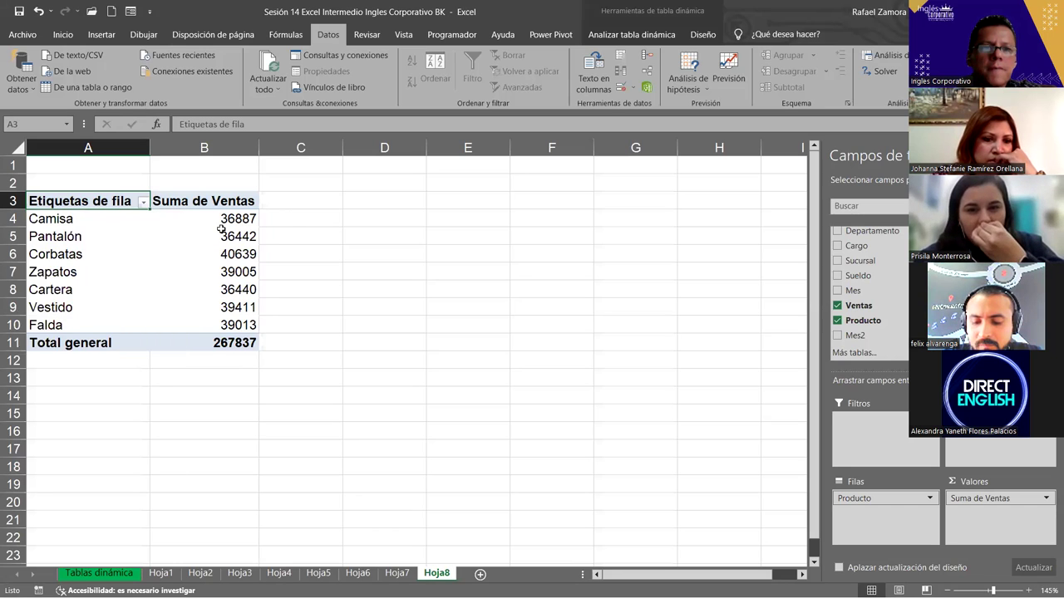
click(143, 202)
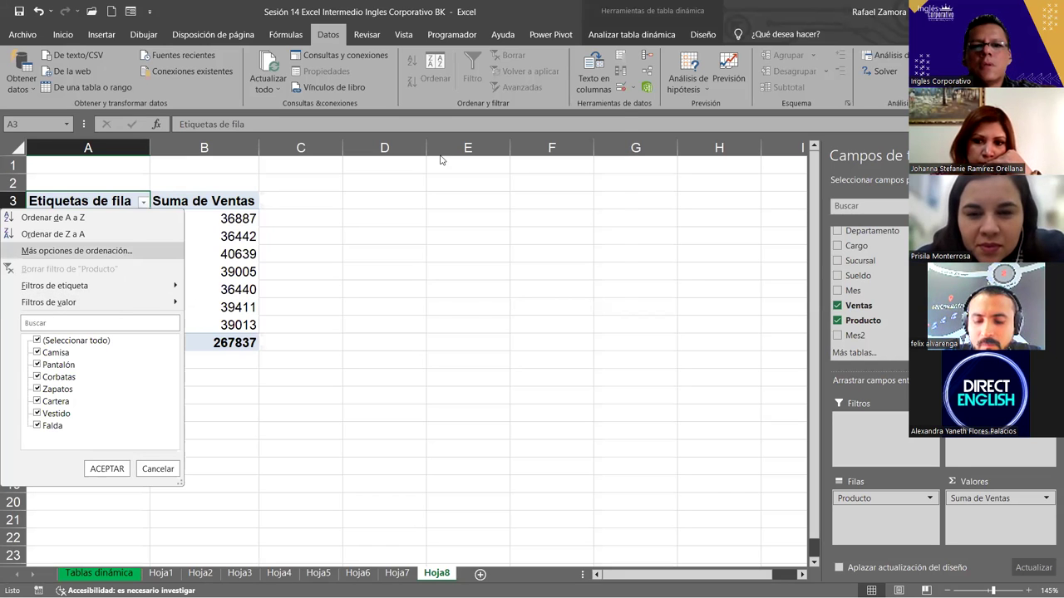
key(Return)
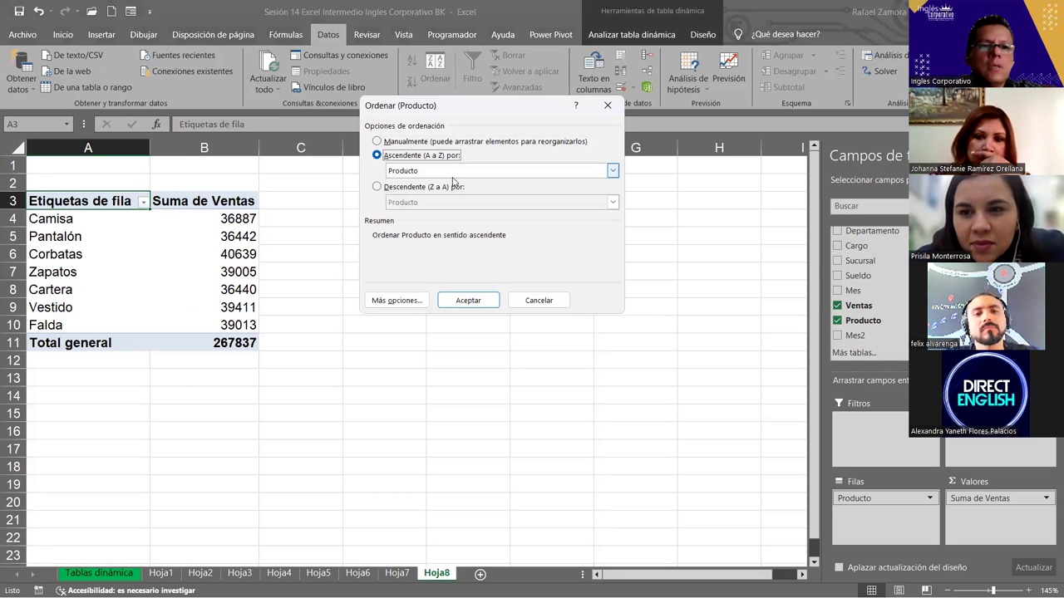
click(466, 306)
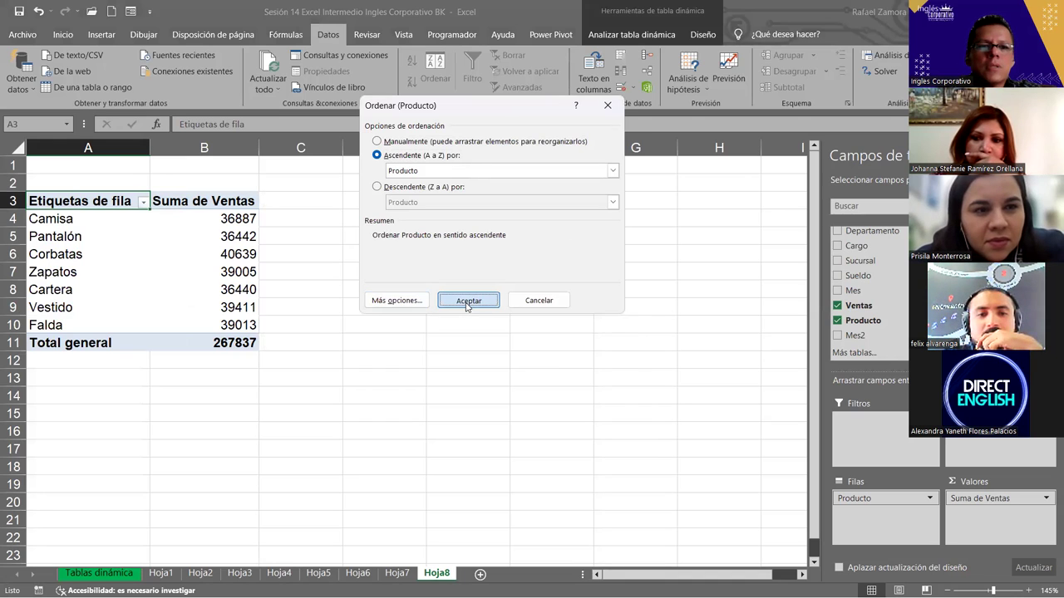
click(143, 201)
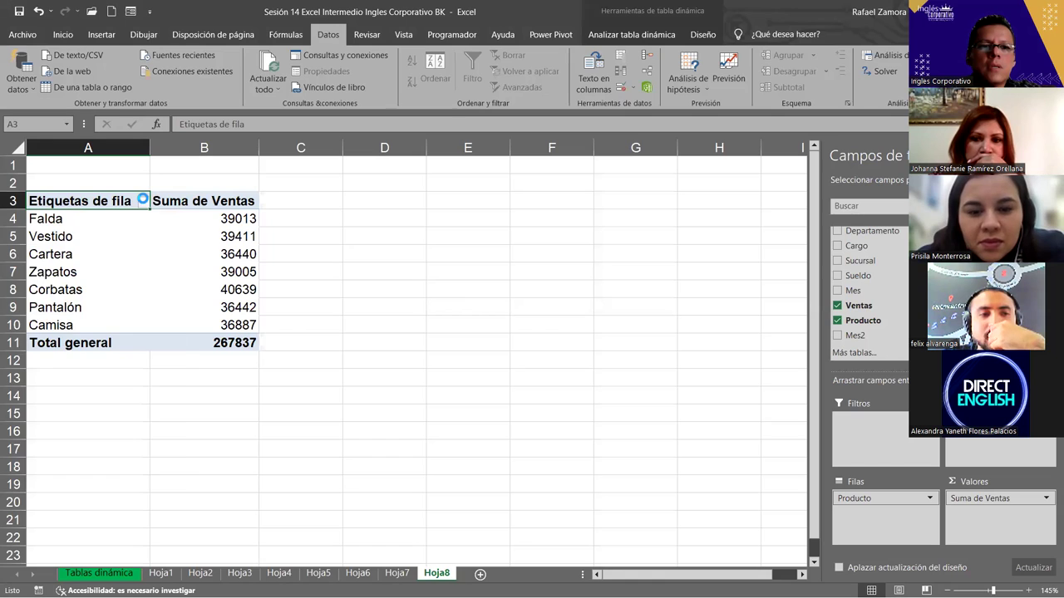
click(198, 256)
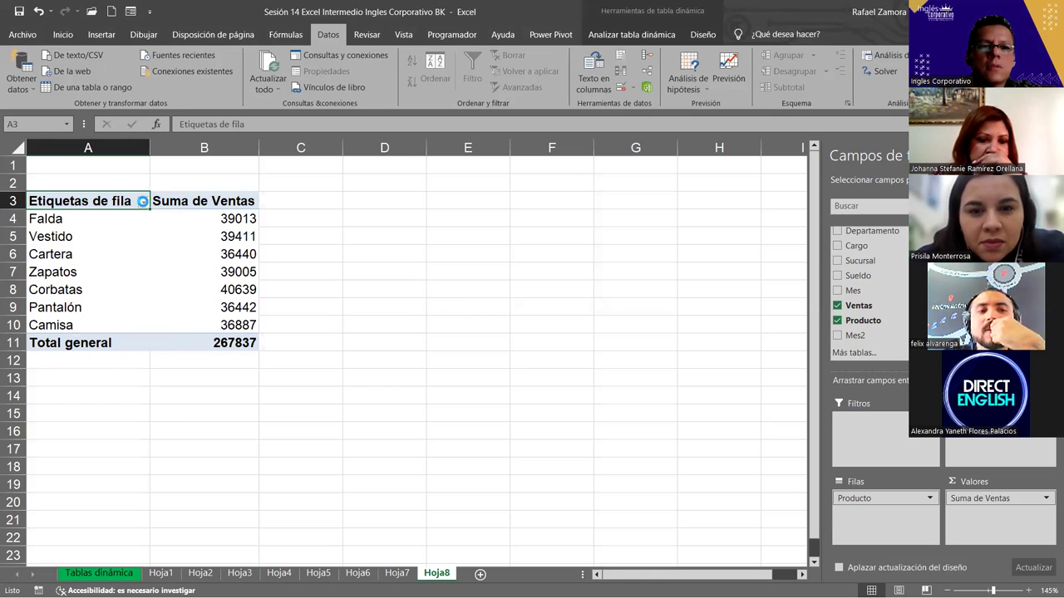
click(52, 233)
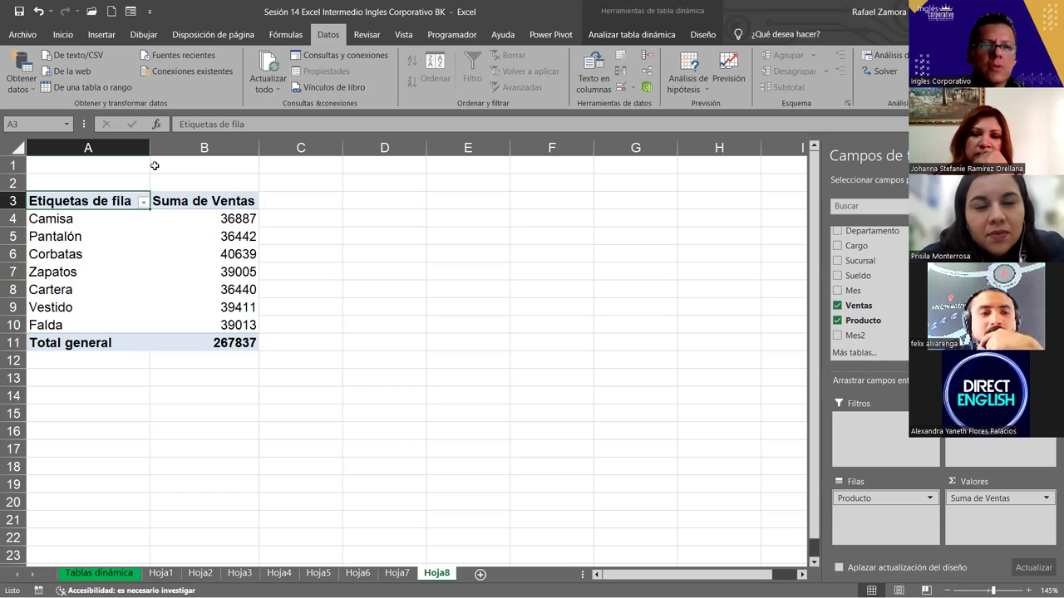
Set the Producto sort to manual ordering after briefly trying ascending
click(141, 206)
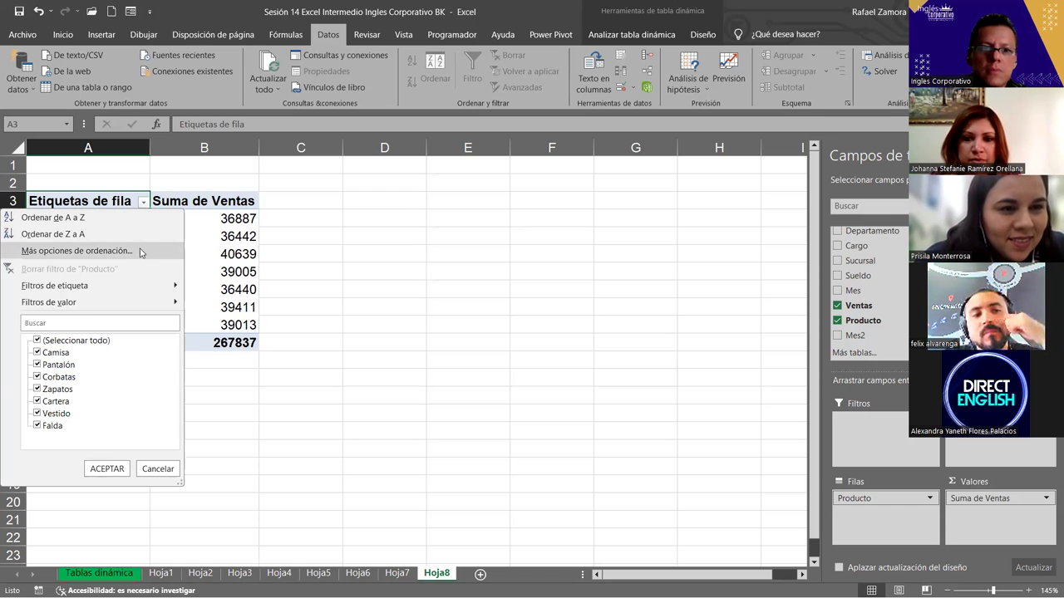
click(141, 252)
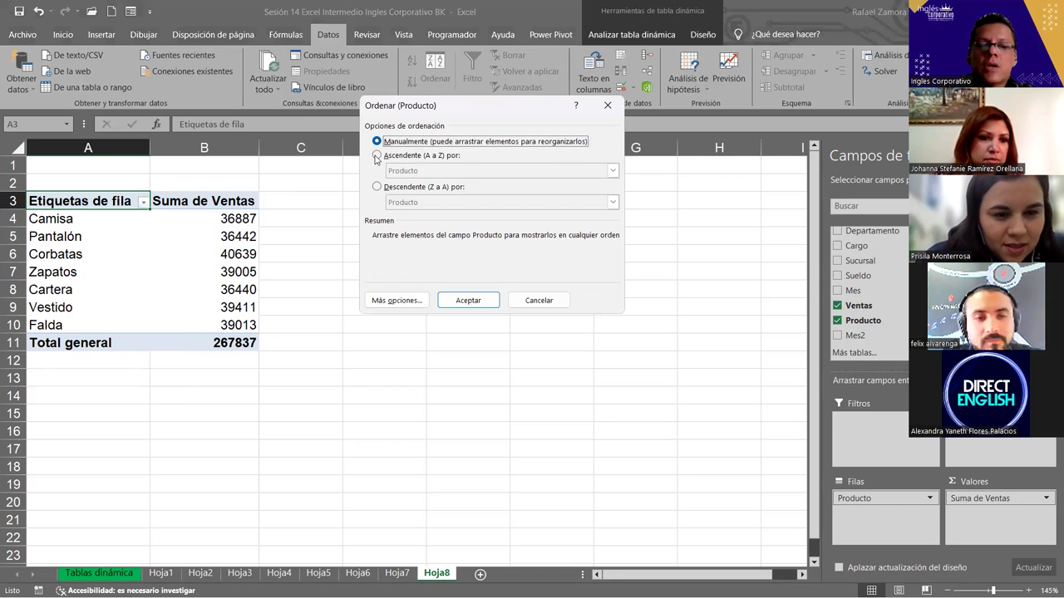
click(419, 157)
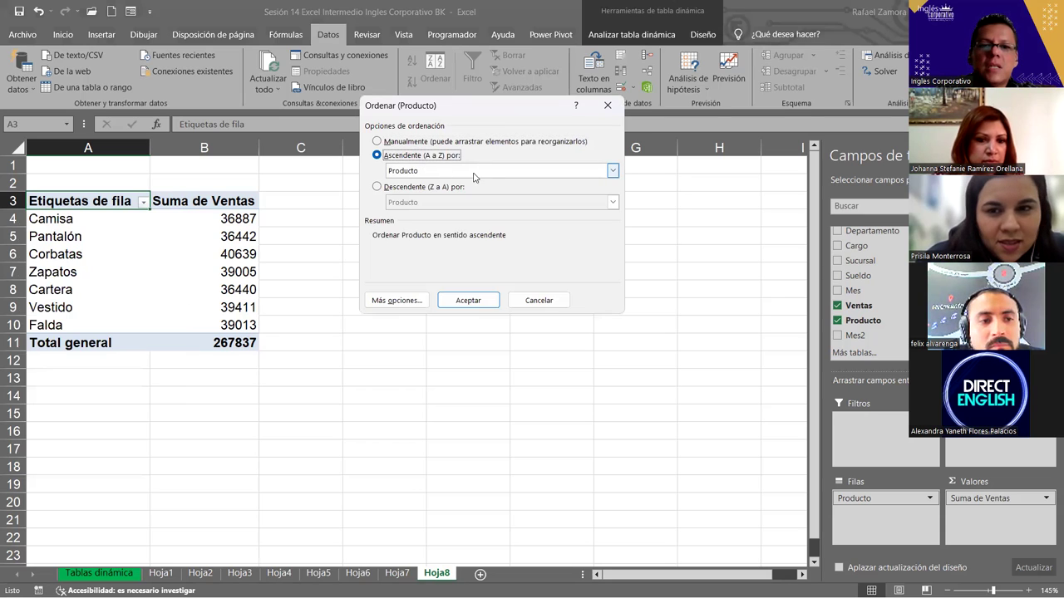
click(542, 172)
click(445, 154)
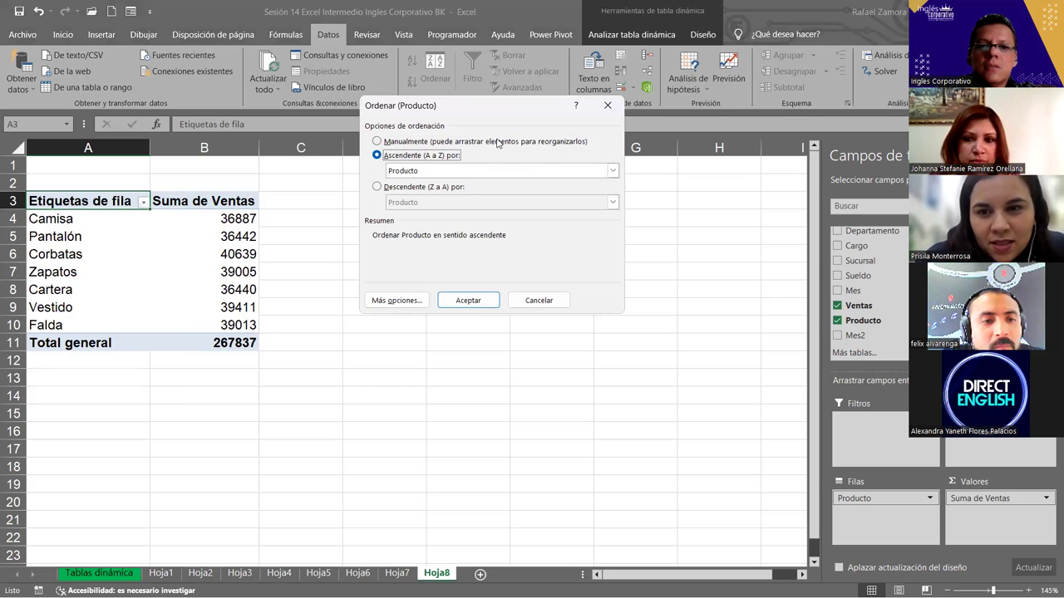
click(443, 143)
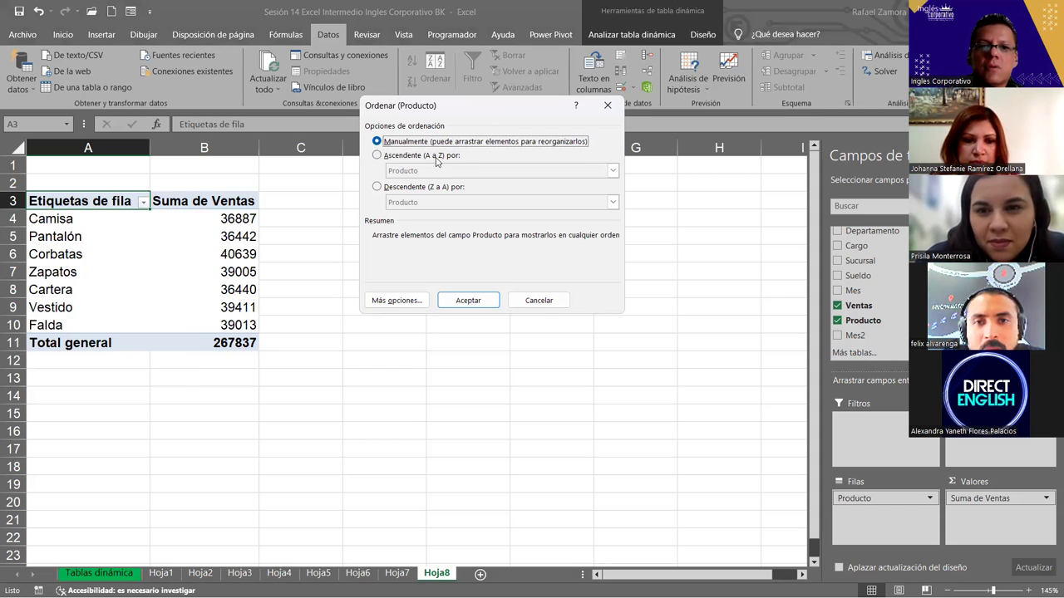
click(436, 158)
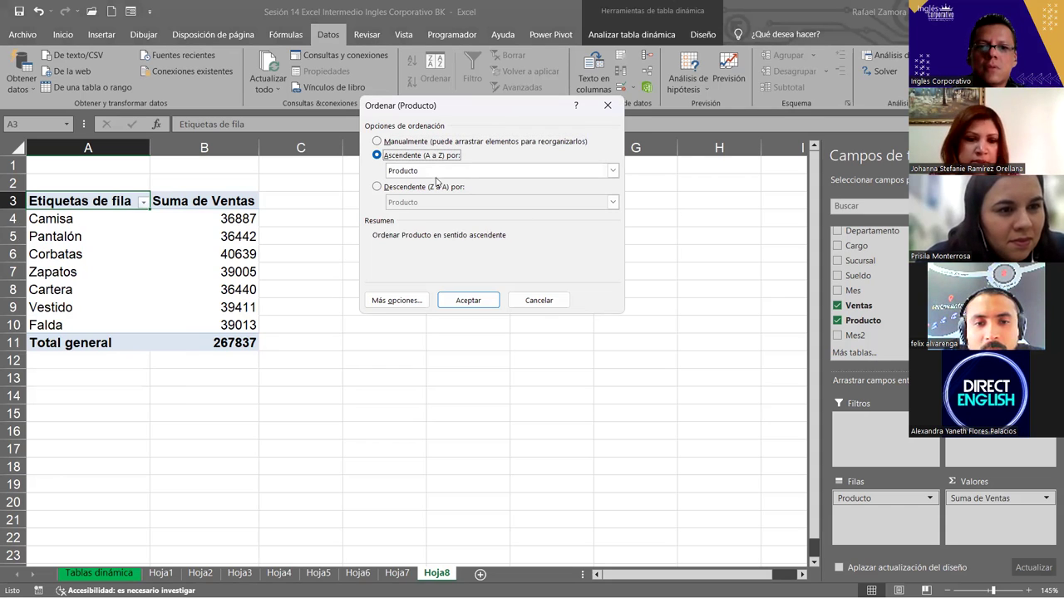
click(436, 143)
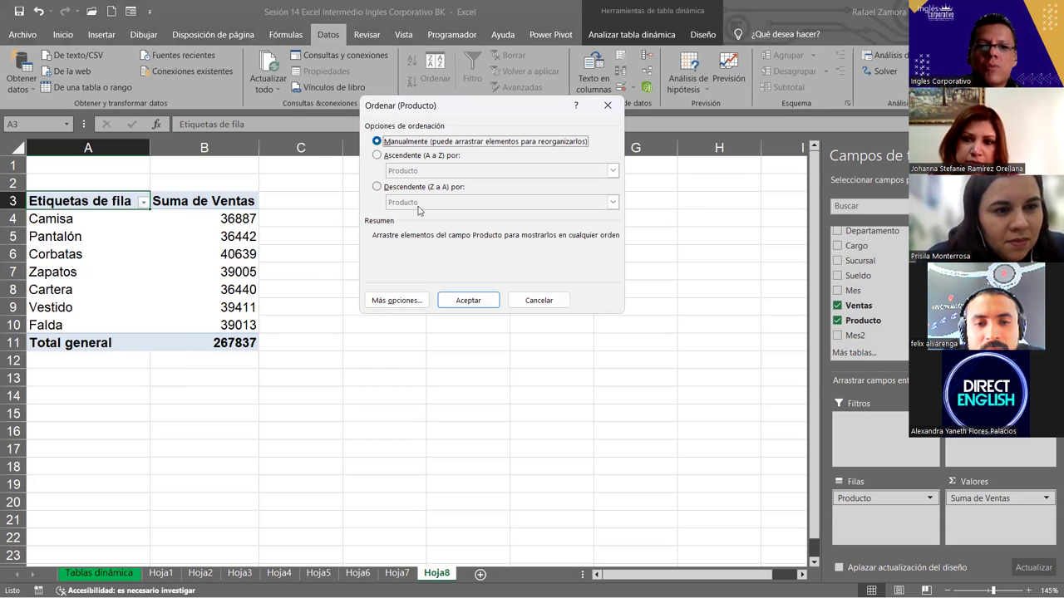
With auto-sort off, choose the Falda-to-Camisa list as first sort criterion and confirm
click(383, 300)
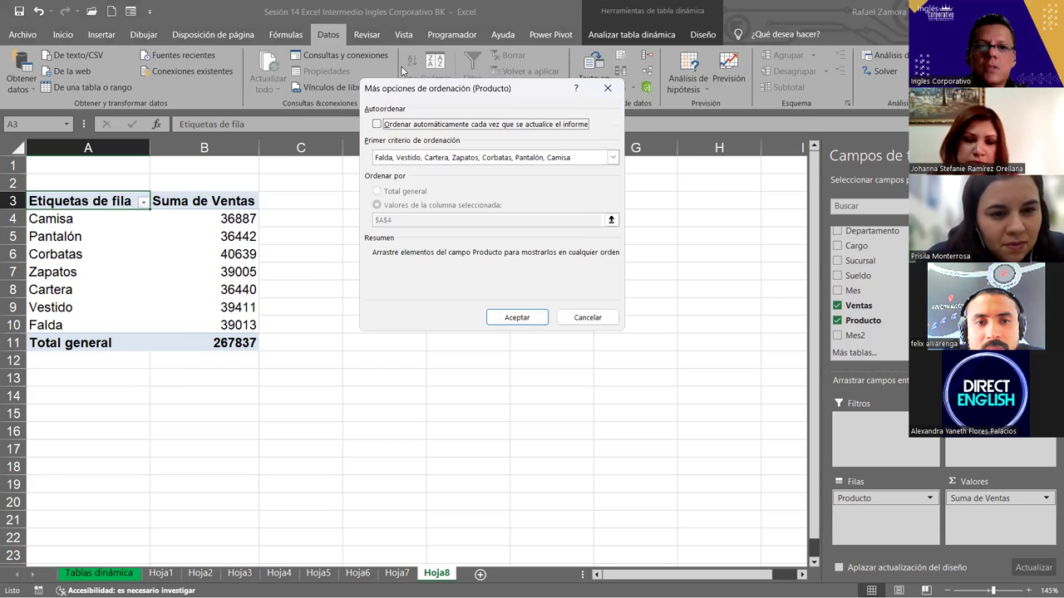
click(612, 158)
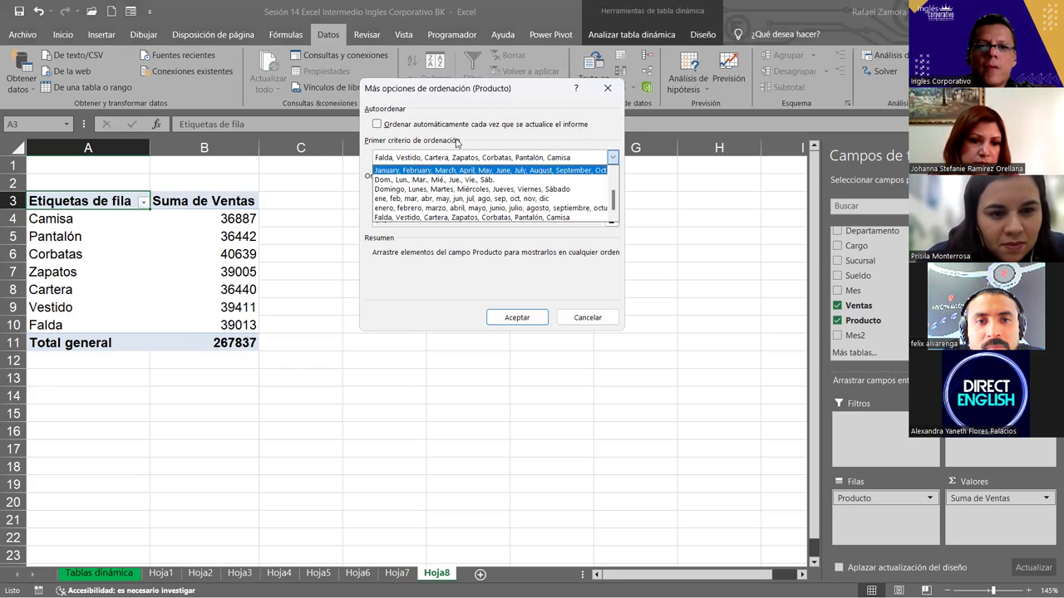
click(377, 125)
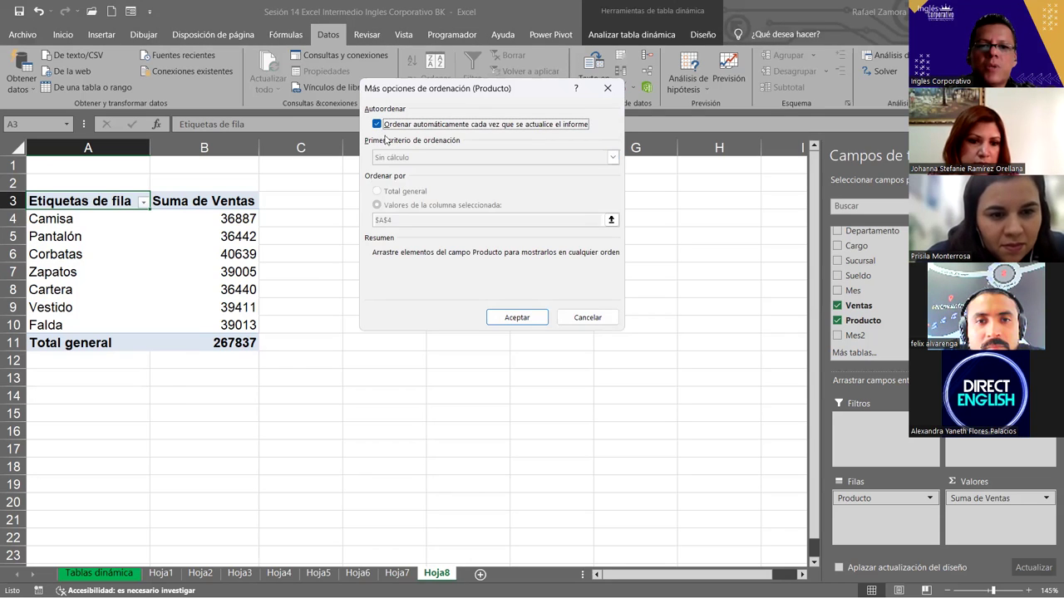
click(396, 126)
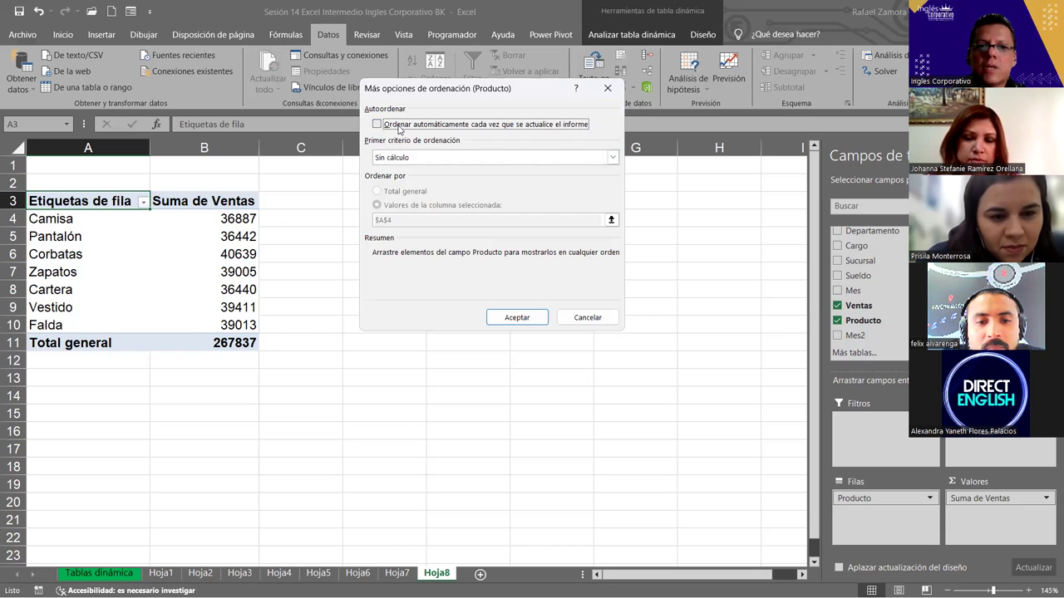
click(433, 158)
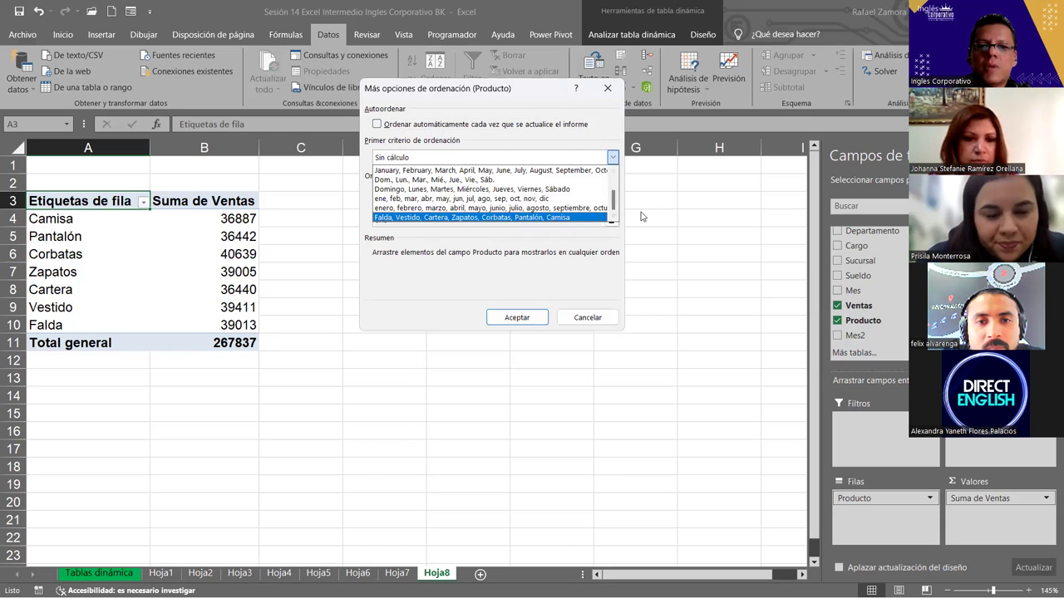
click(426, 217)
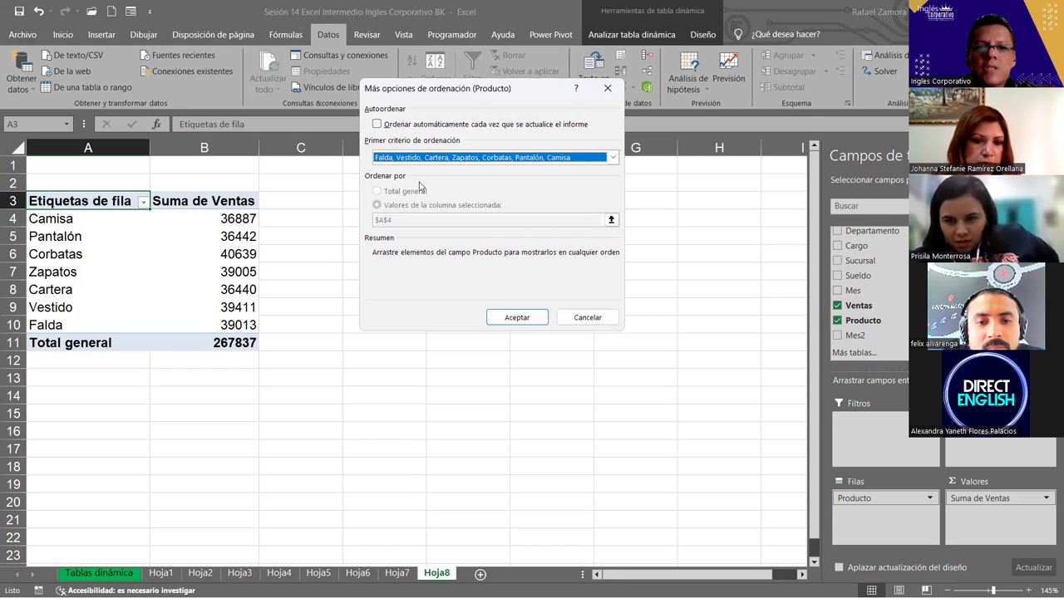
click(535, 322)
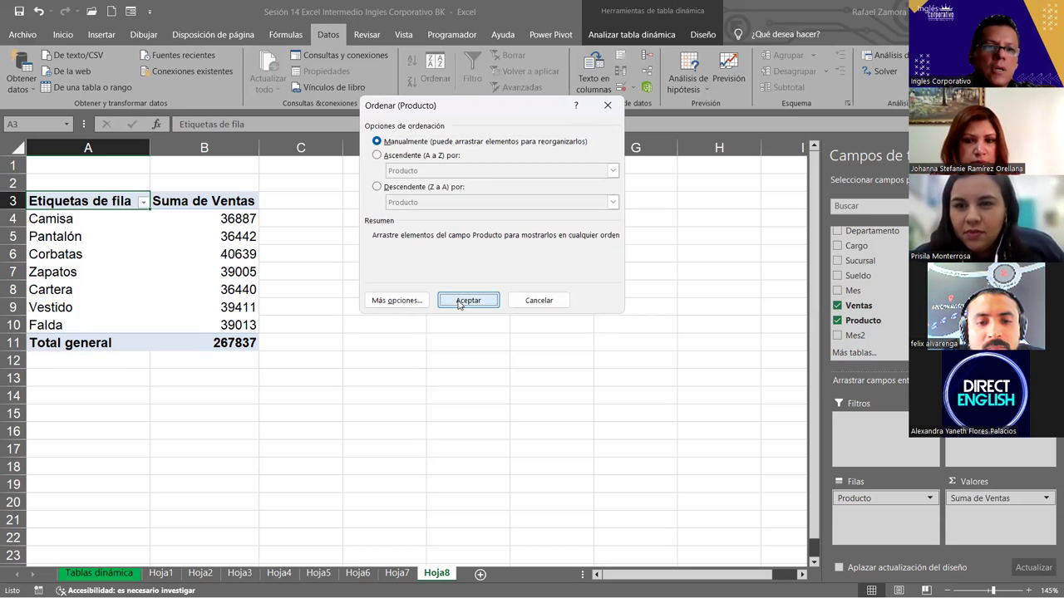
Apply ascending Producto sort with the custom list so rows run Falda through Camisa
click(467, 301)
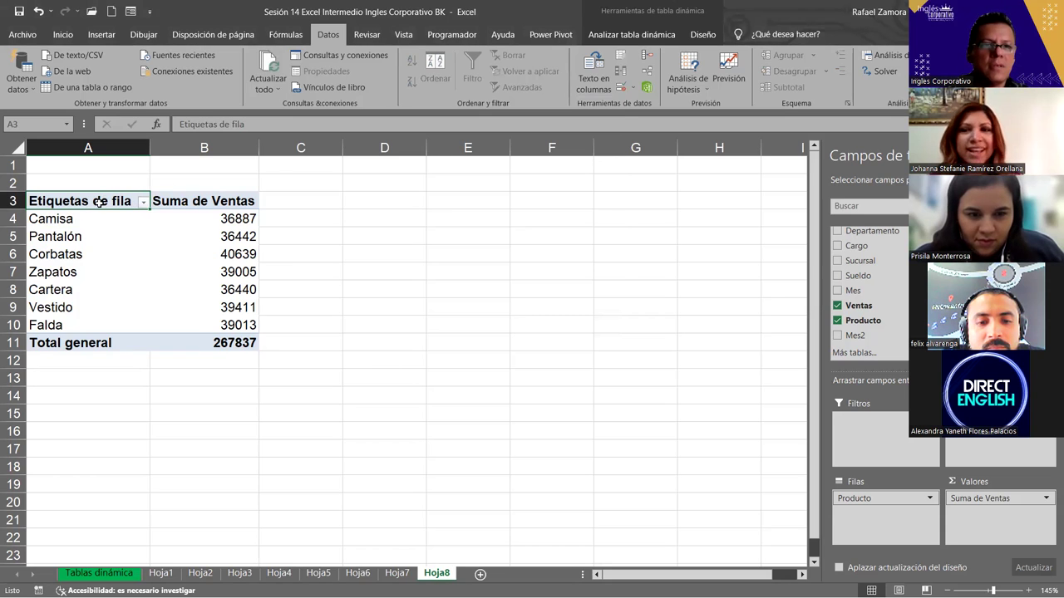
click(145, 204)
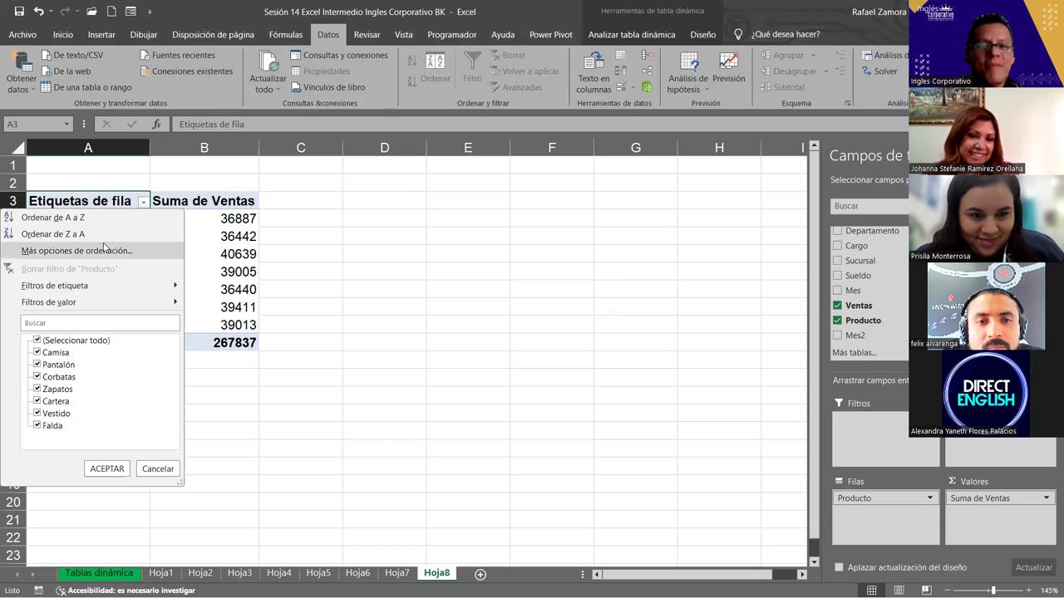
key(Return)
click(418, 155)
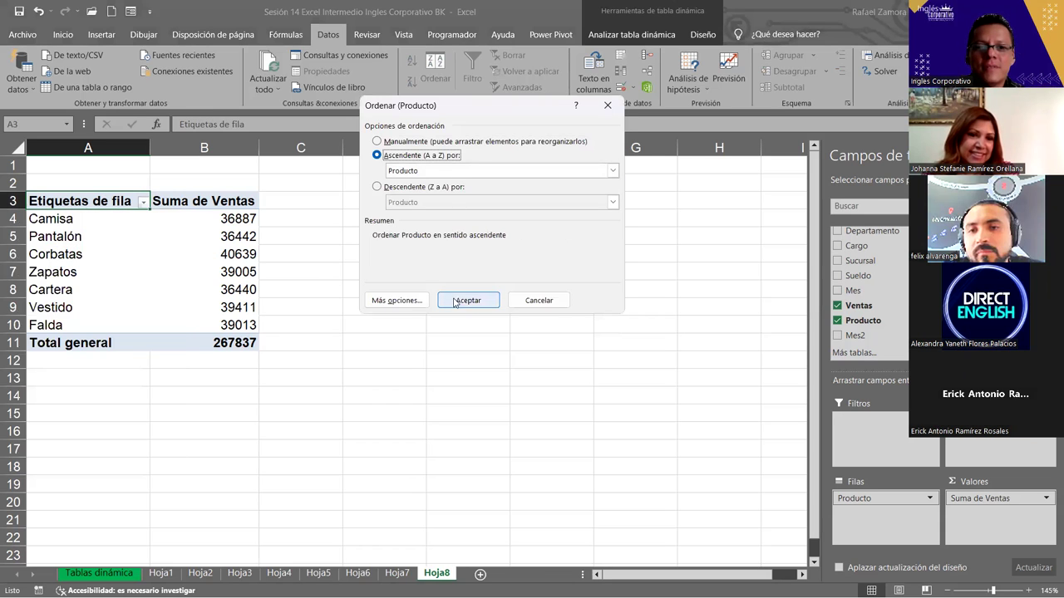
key(Return)
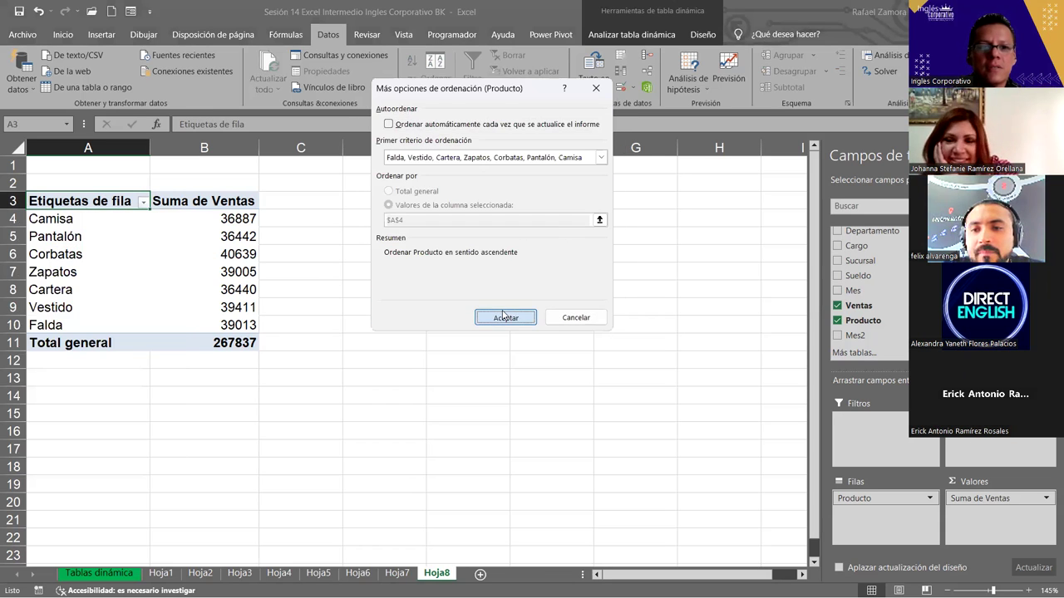
click(505, 319)
click(489, 301)
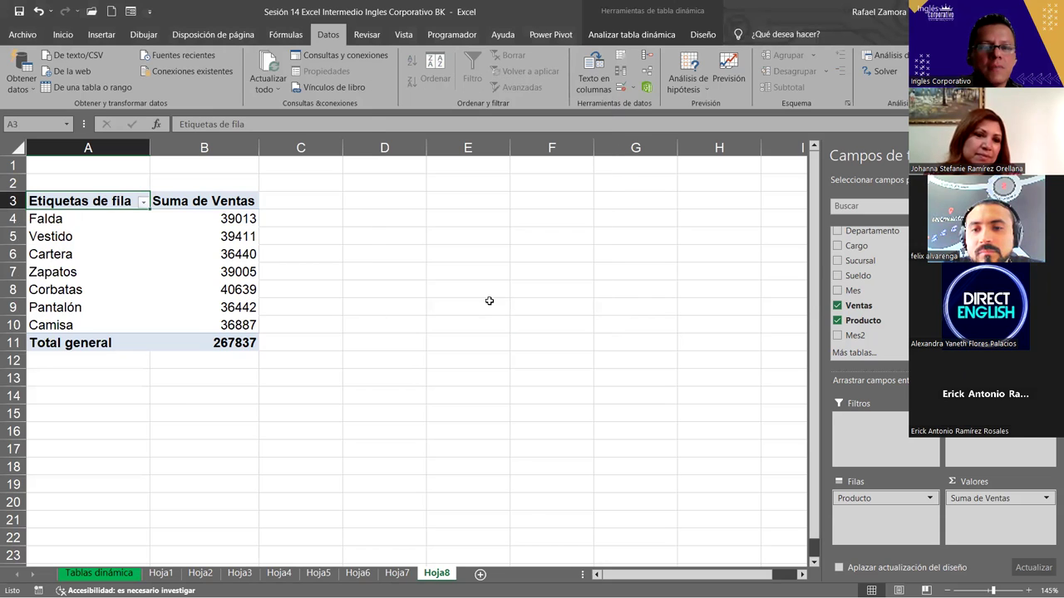
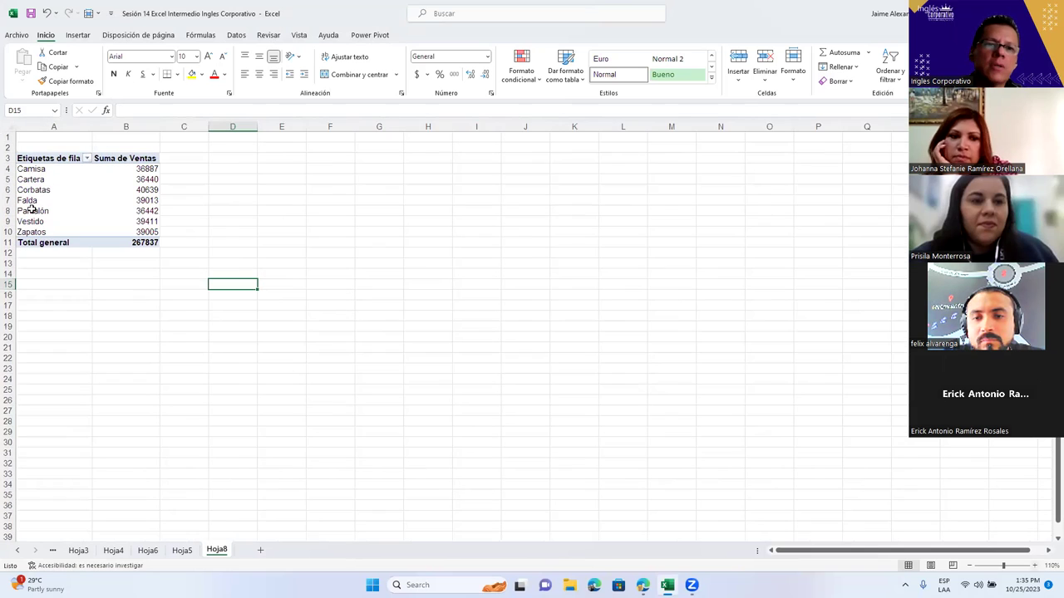
Sort the Hoja8 pivot's products ascending by the custom list Falda, Vestido, Cartera, Zapatos, Corbatas, Pantalón, Camisa
scroll(67, 169, up, 2)
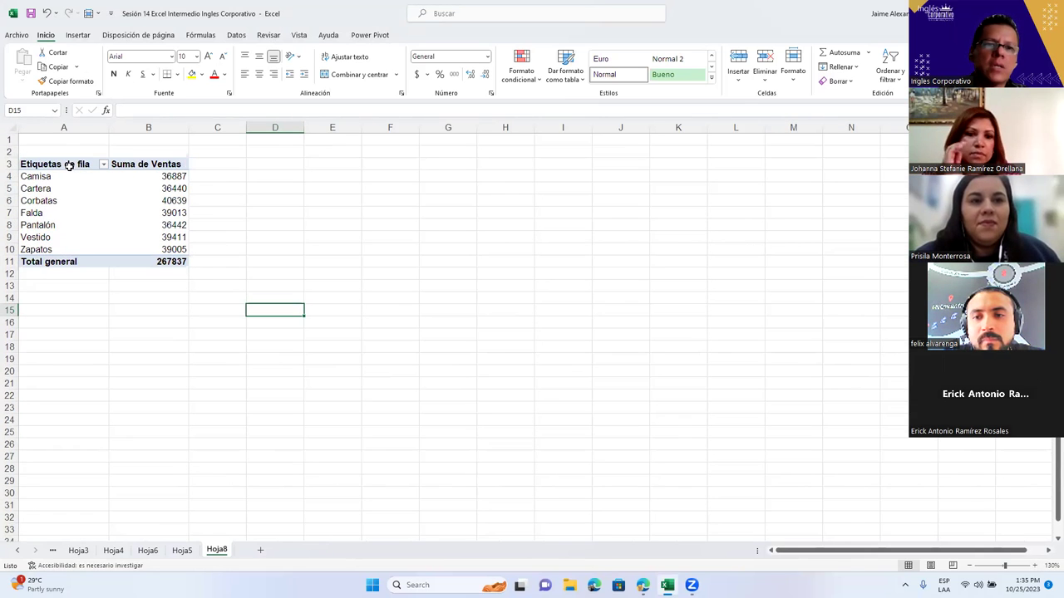
click(69, 165)
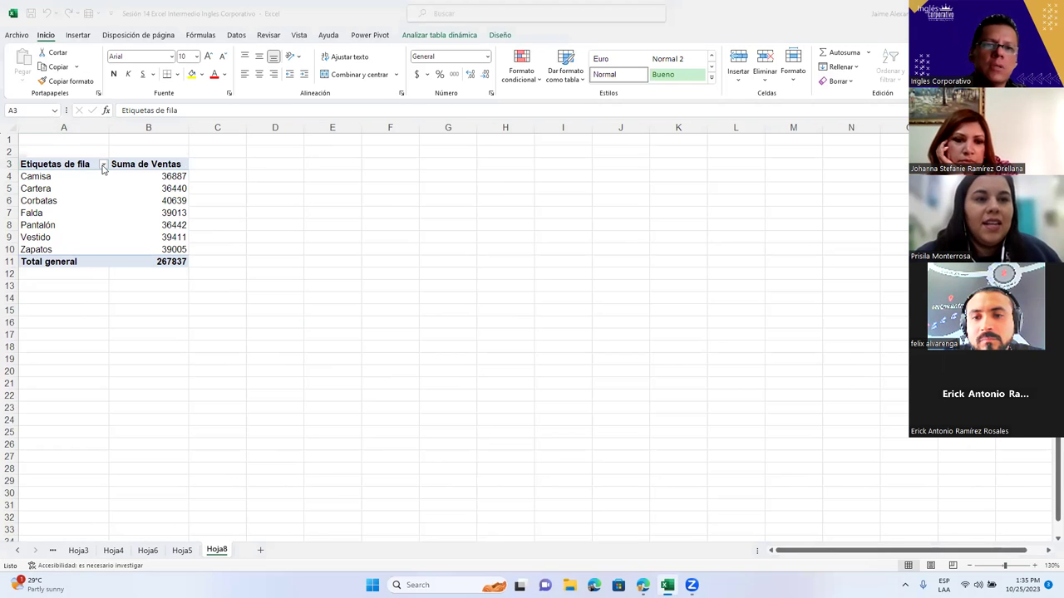
click(103, 166)
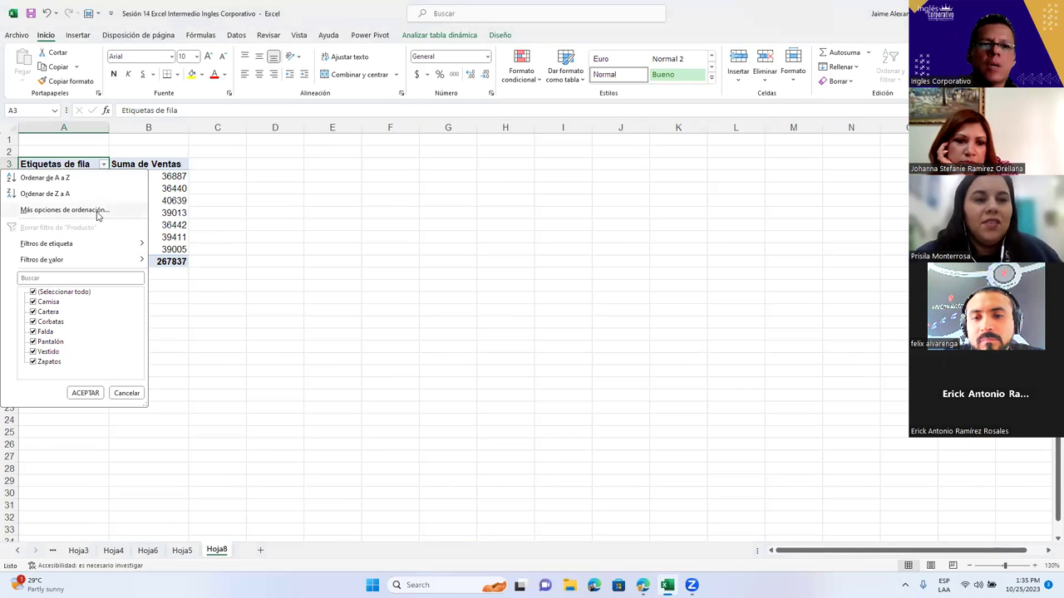
click(98, 213)
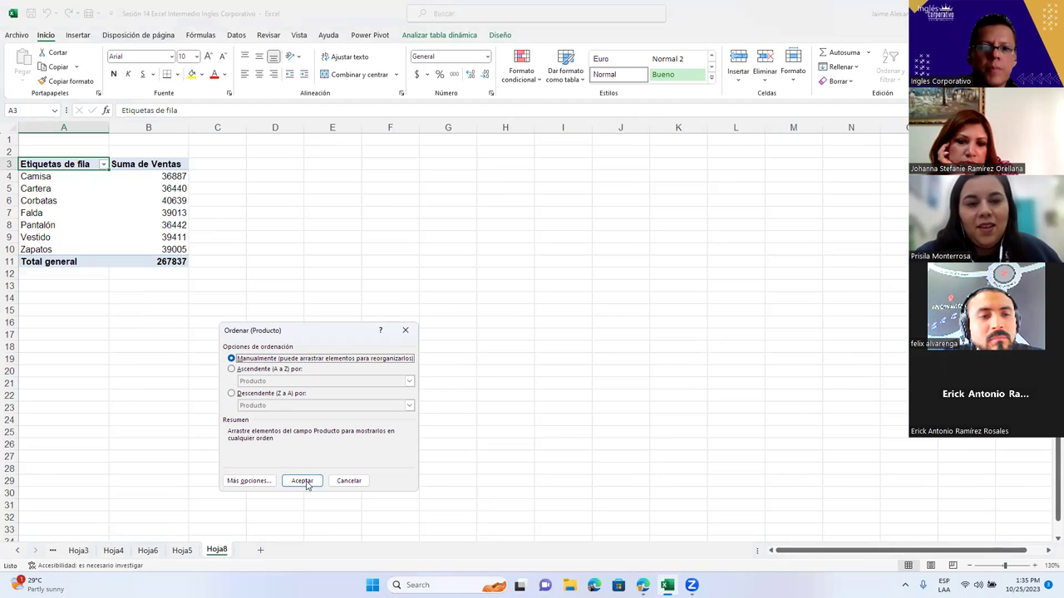
click(233, 370)
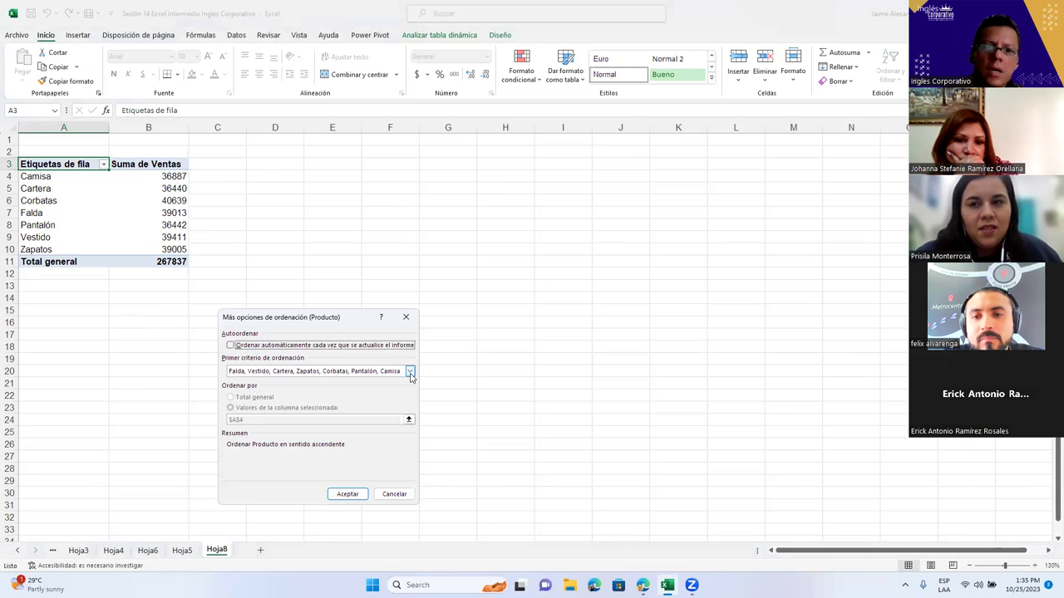
click(409, 370)
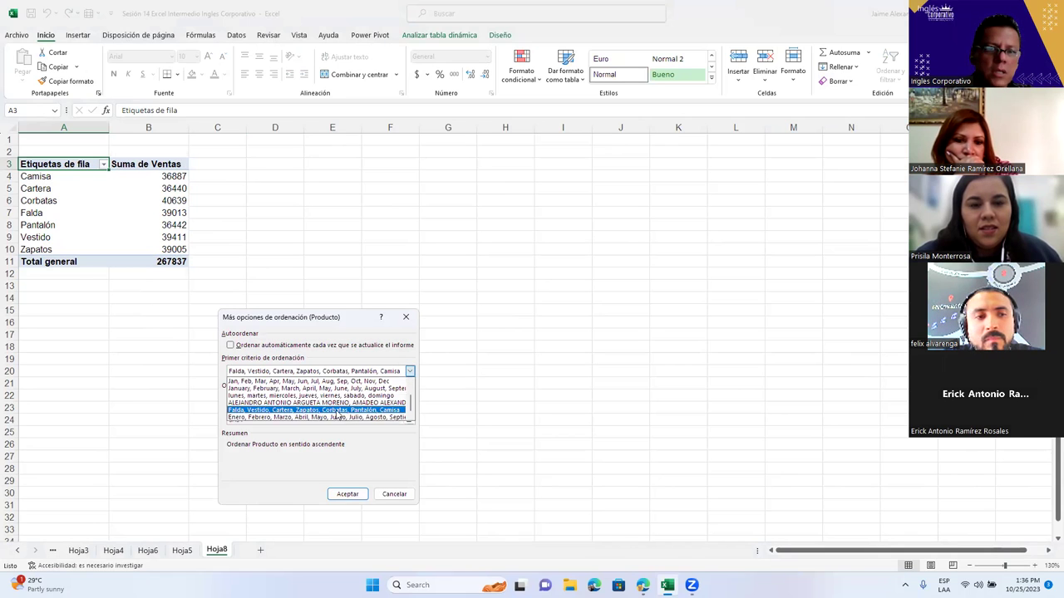
click(342, 482)
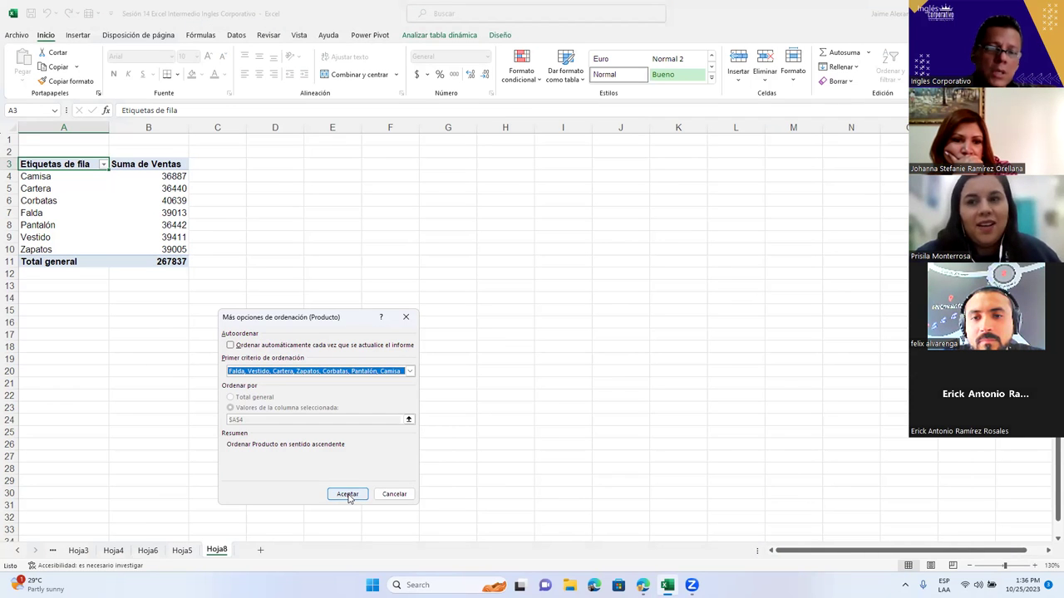
click(347, 495)
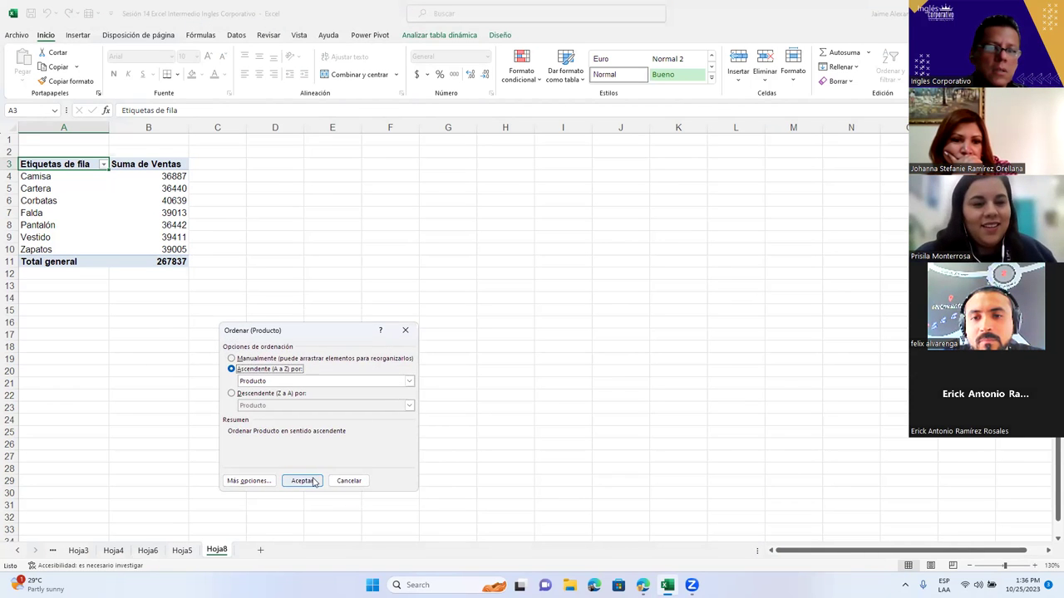
click(313, 479)
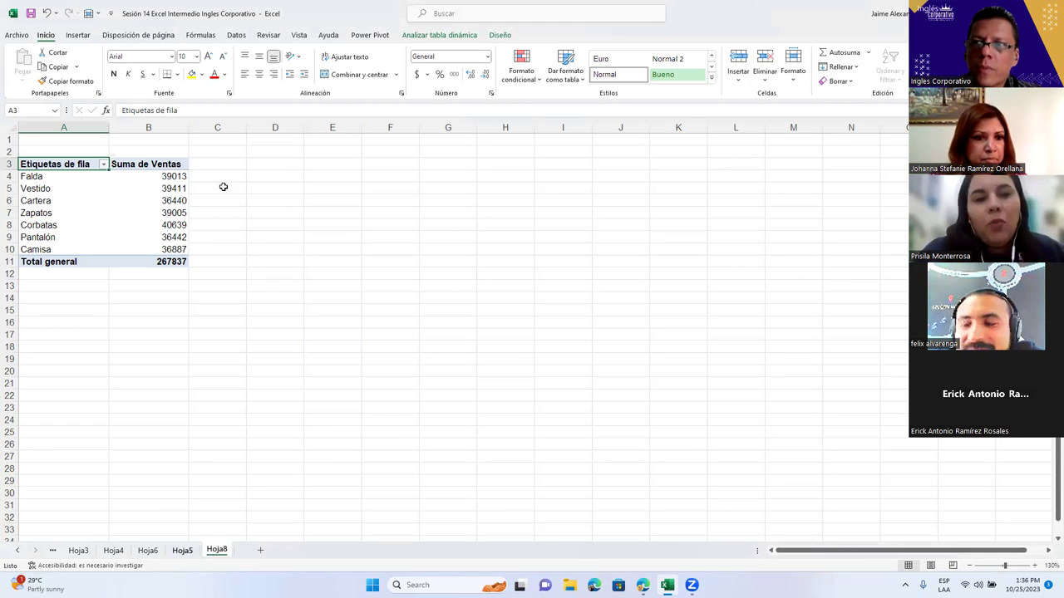
Move to the previous sheet, Hoja5, with Ctrl+PageUp
key(ctrl+Page_Up)
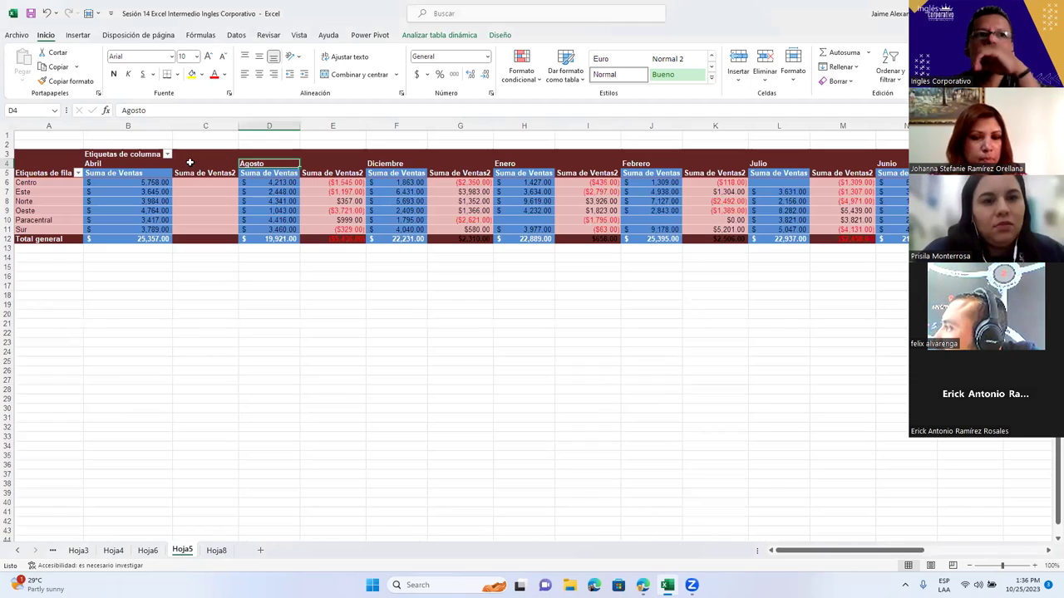
click(294, 163)
click(281, 164)
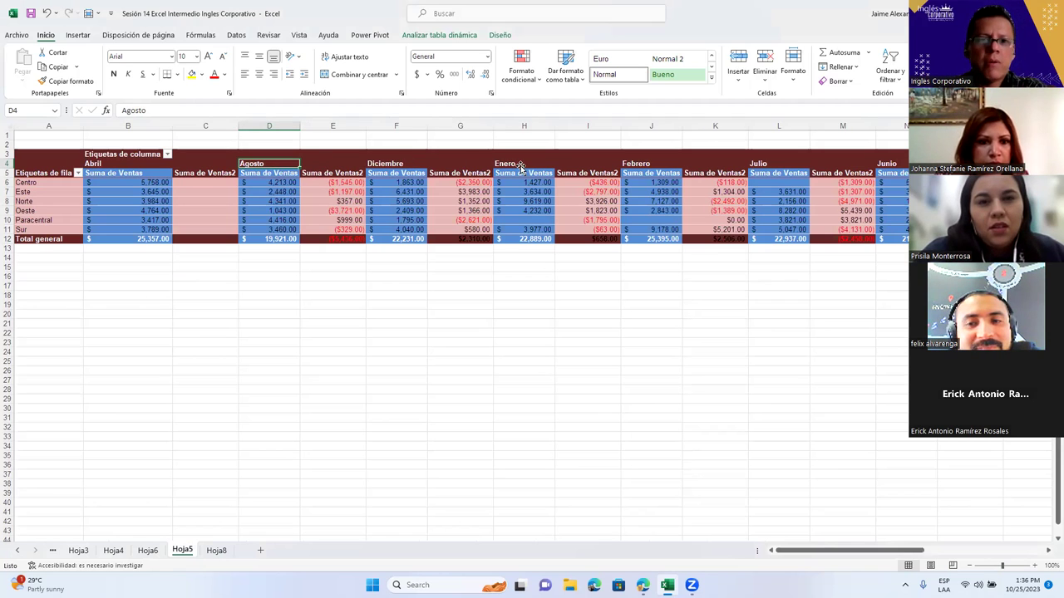
click(521, 163)
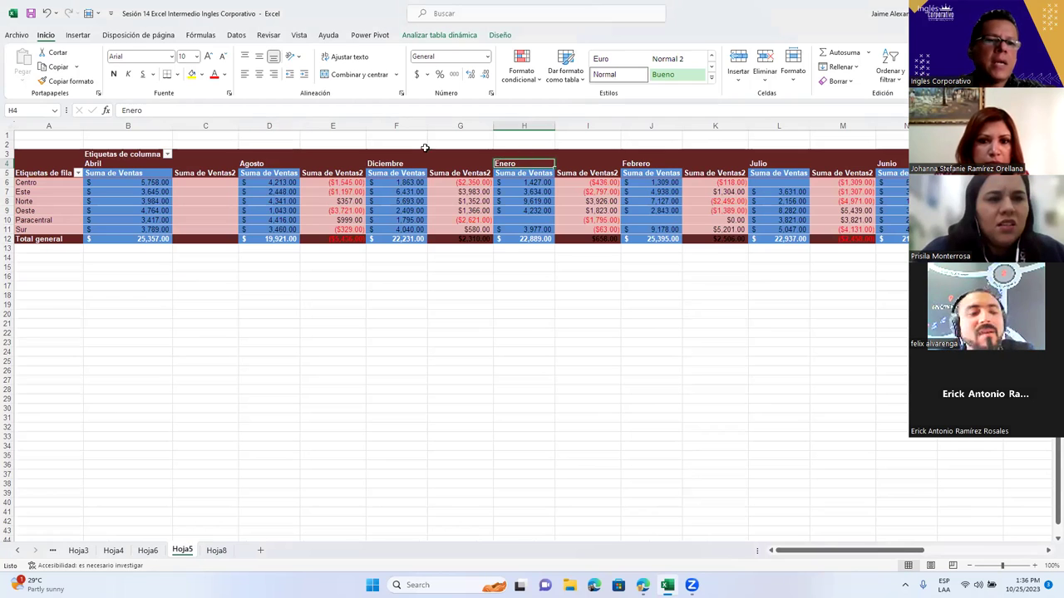
click(125, 164)
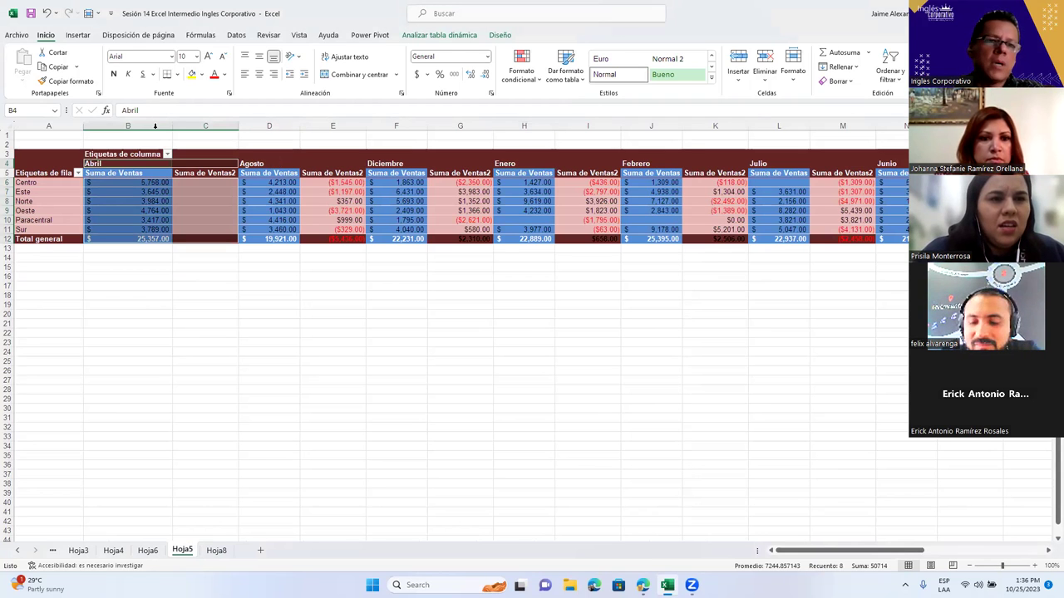
click(269, 164)
click(167, 153)
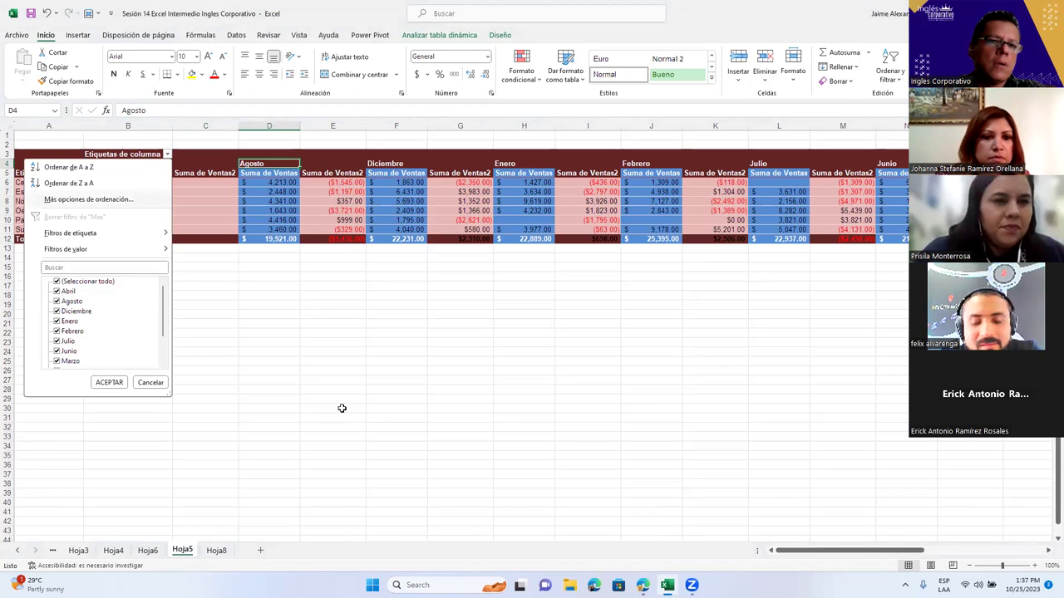
key(m)
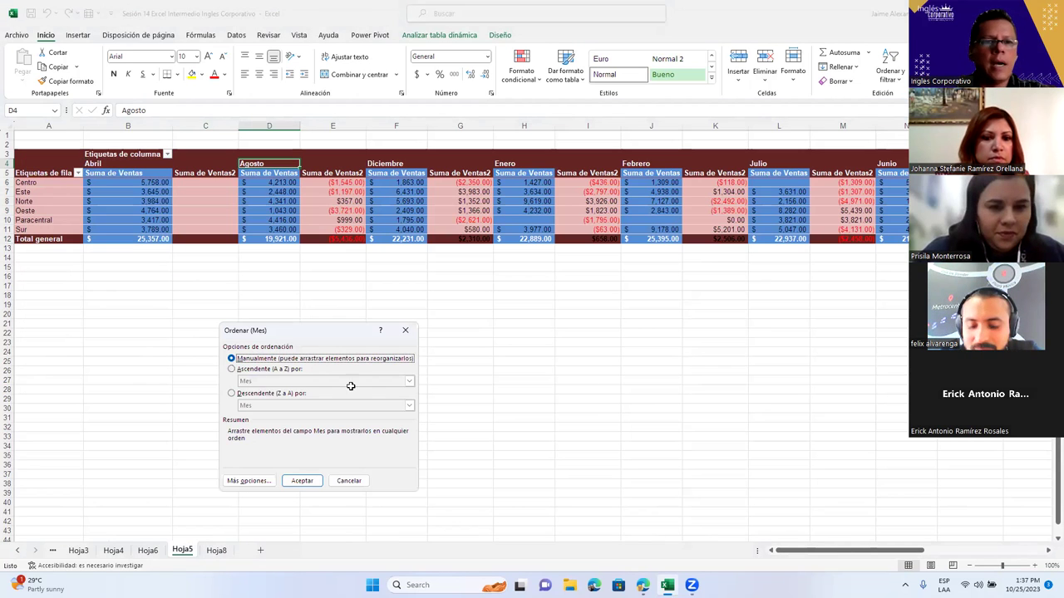
key(Down)
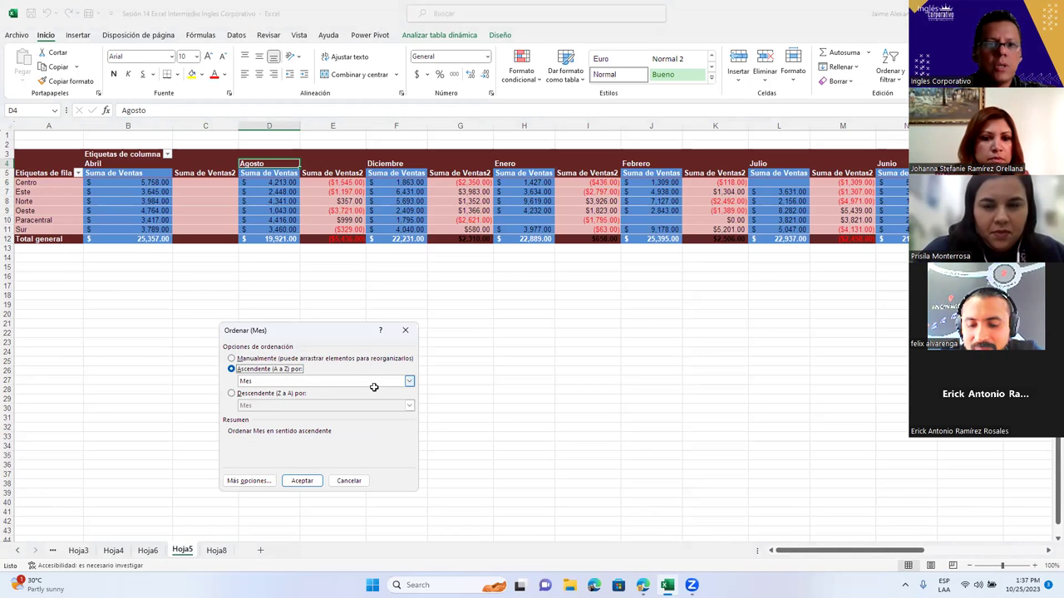
click(405, 381)
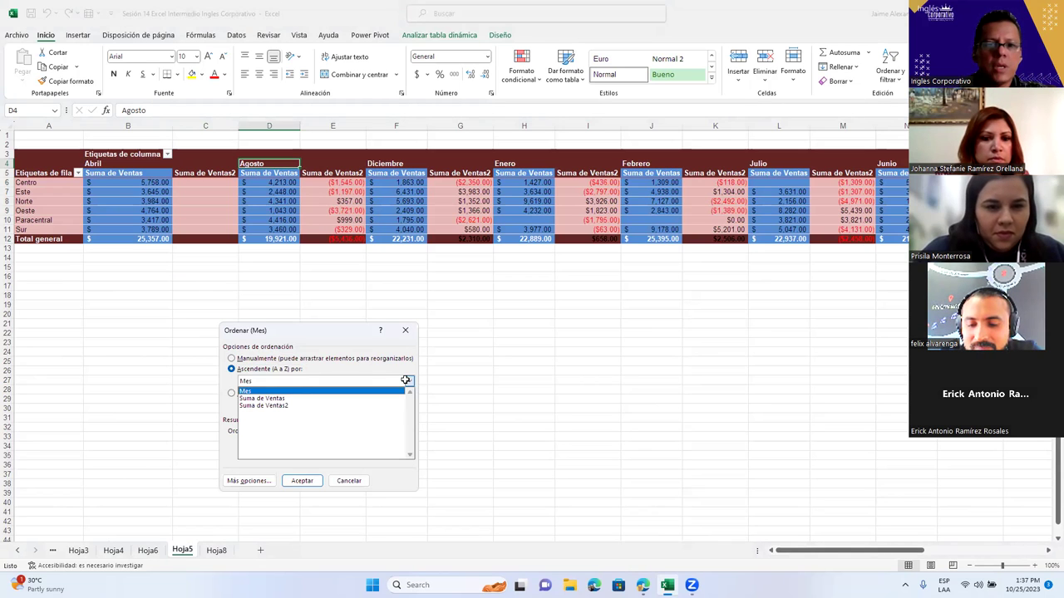
click(264, 380)
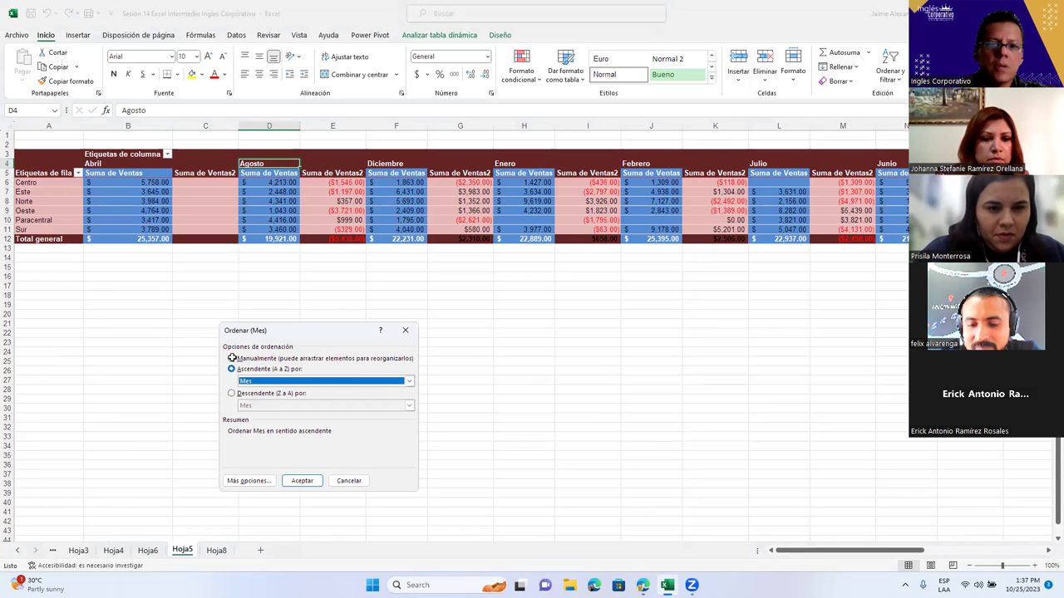
click(231, 357)
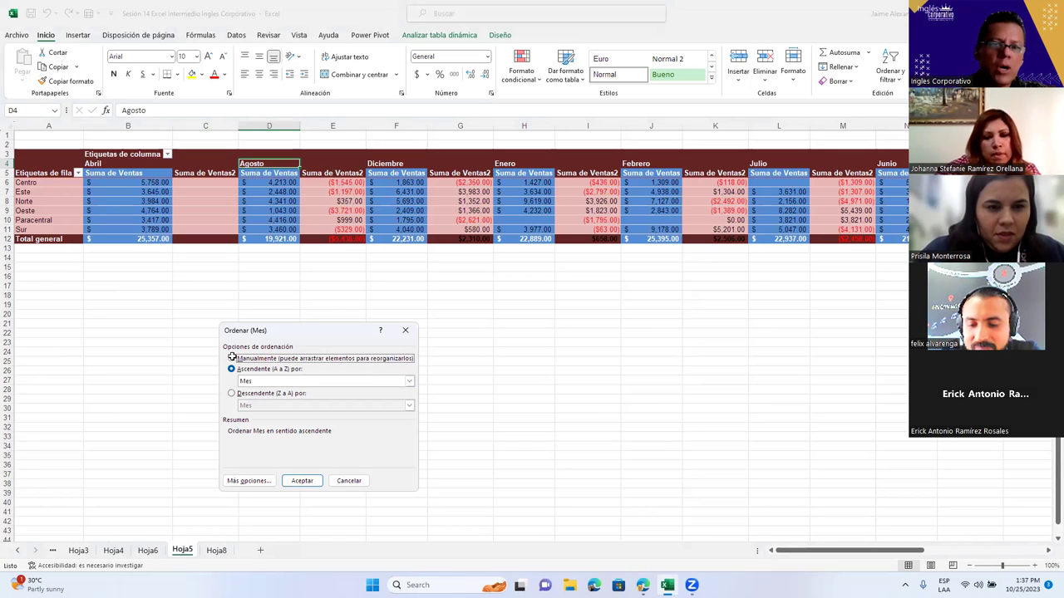
click(253, 480)
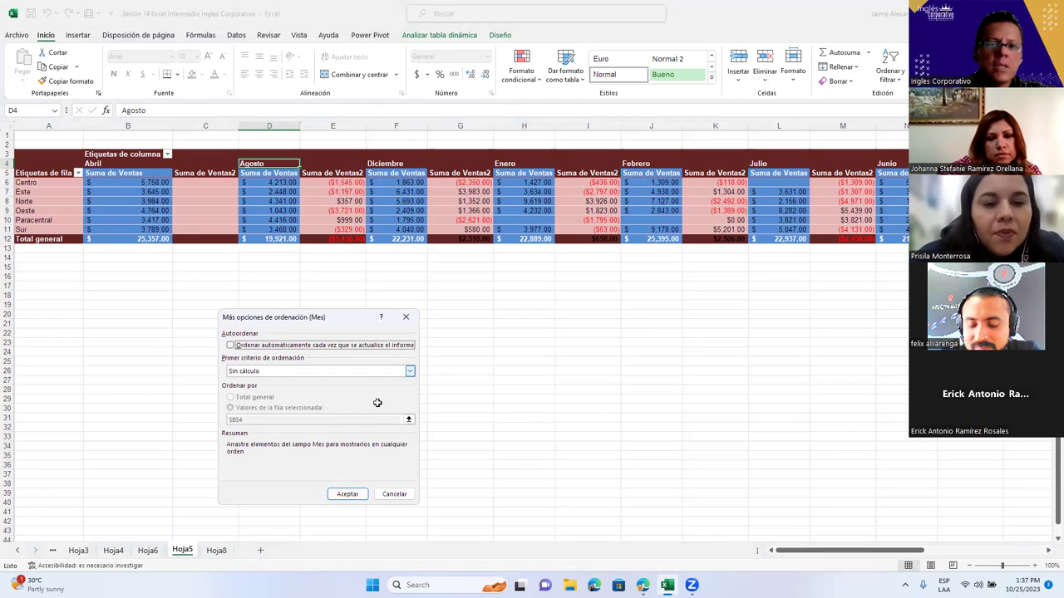
key(Tab)
key(alt+Down)
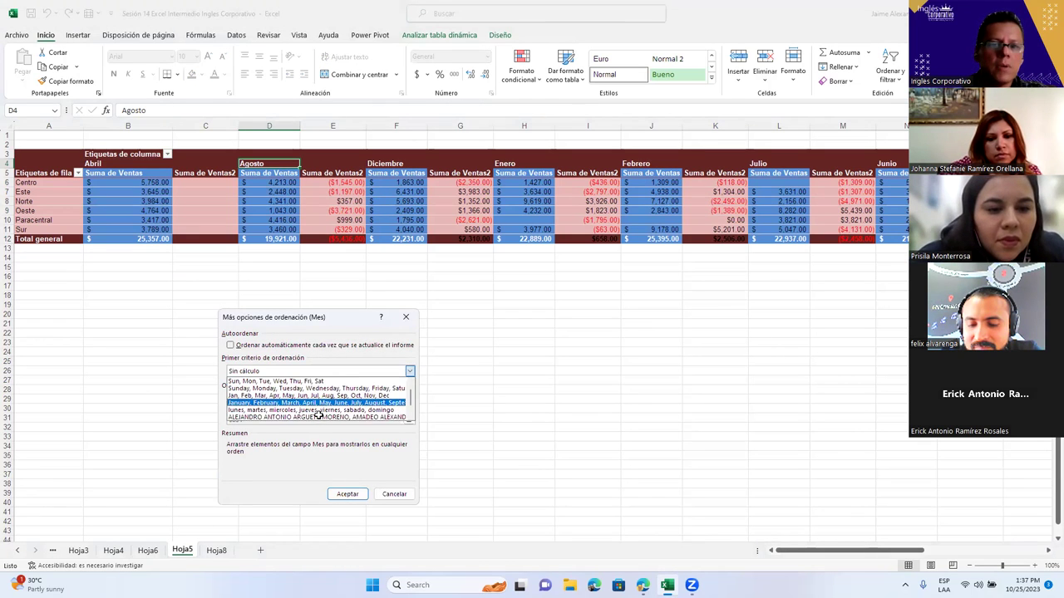
scroll(299, 414, down, 2)
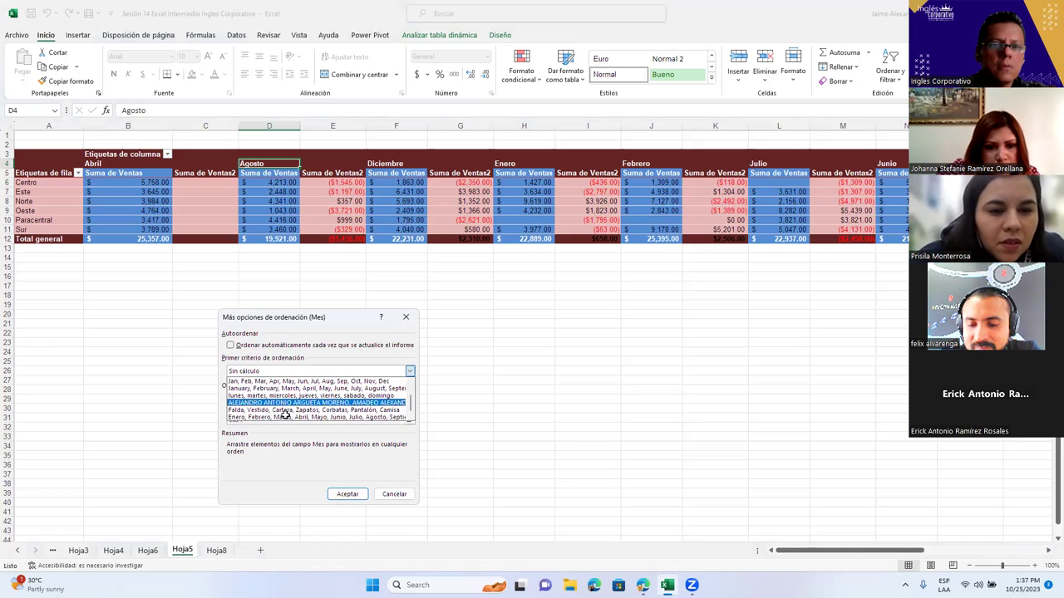
click(333, 486)
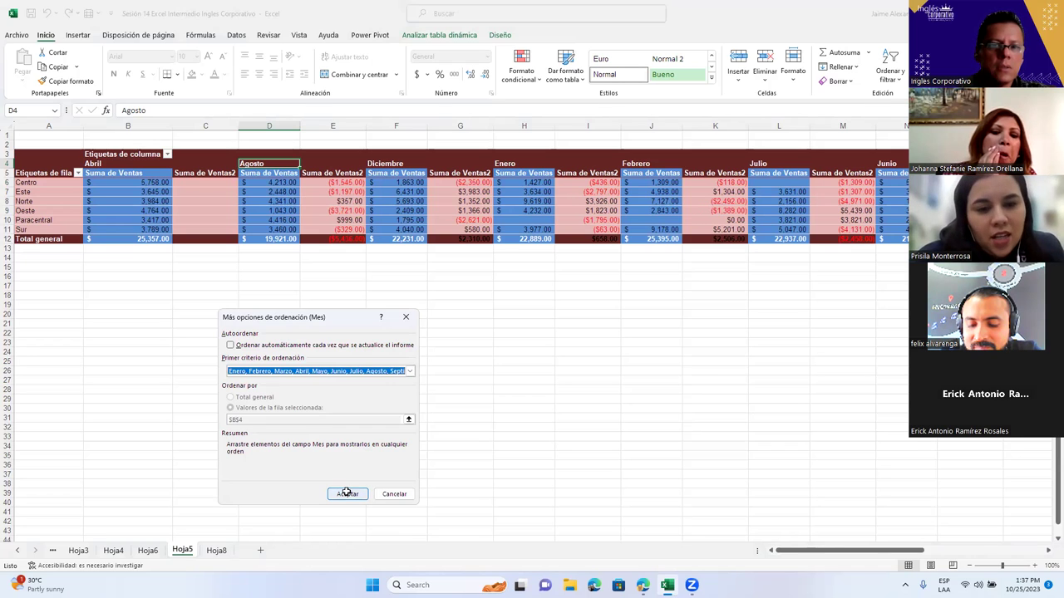
key(Return)
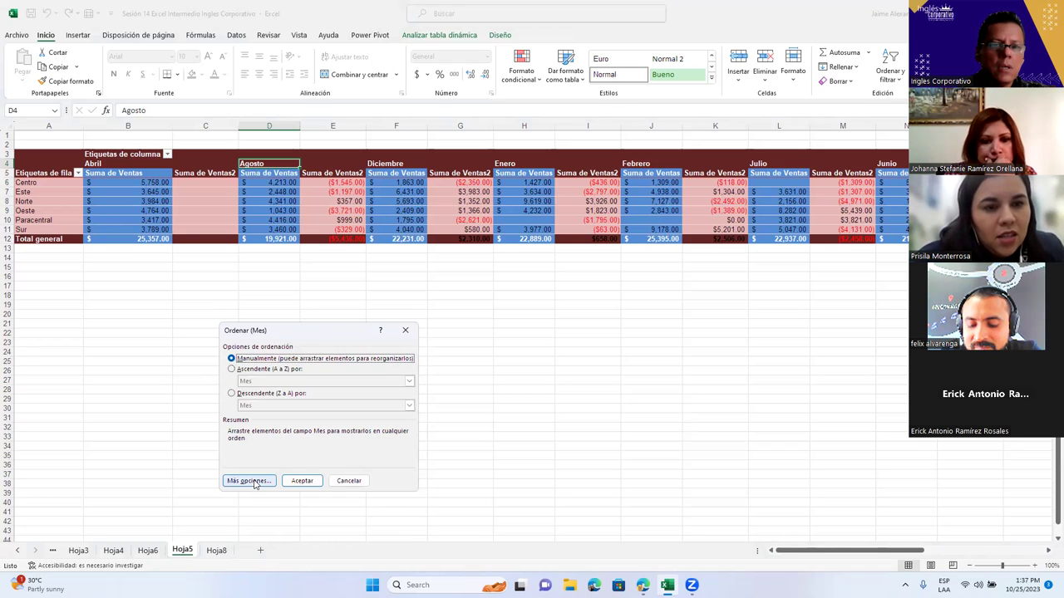
click(255, 482)
click(347, 494)
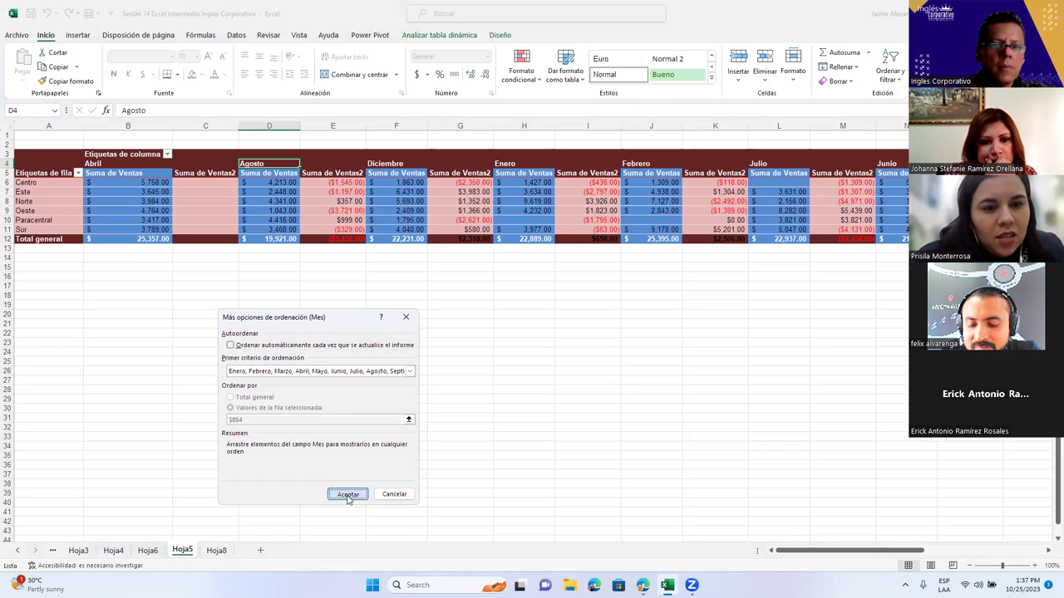
click(303, 482)
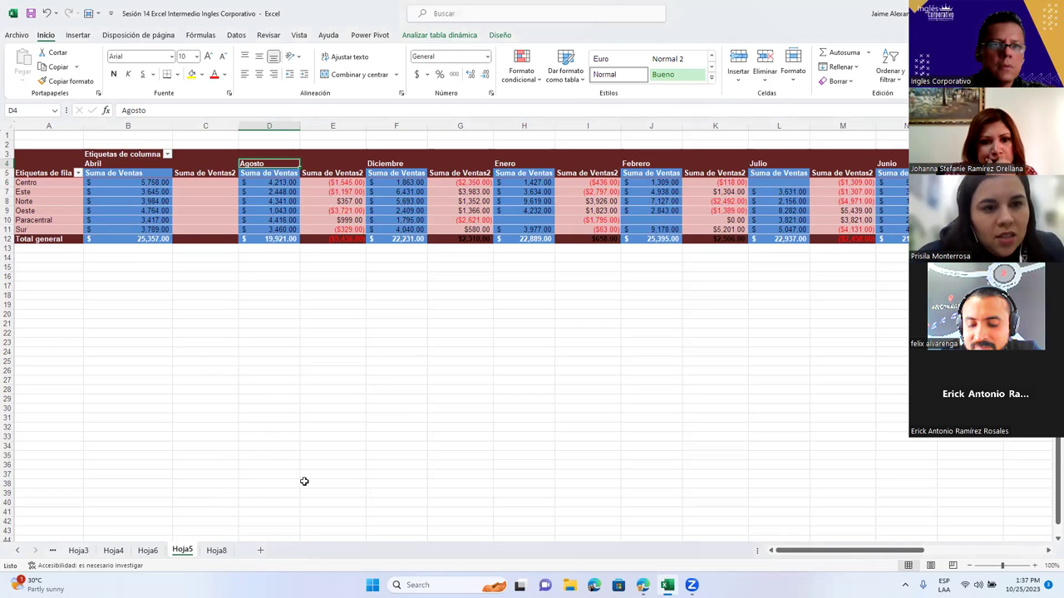
click(168, 156)
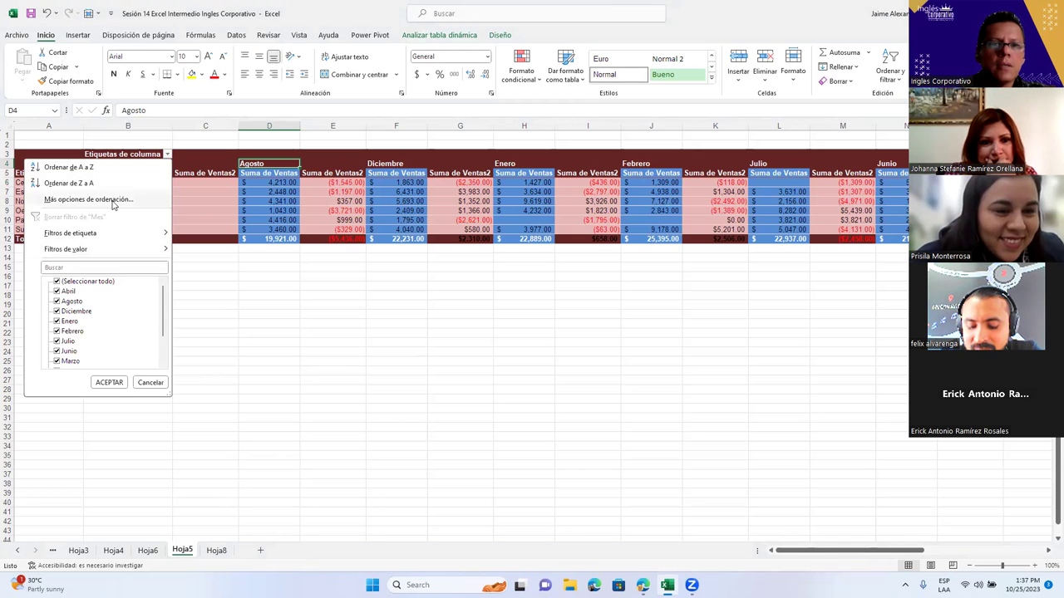
click(162, 202)
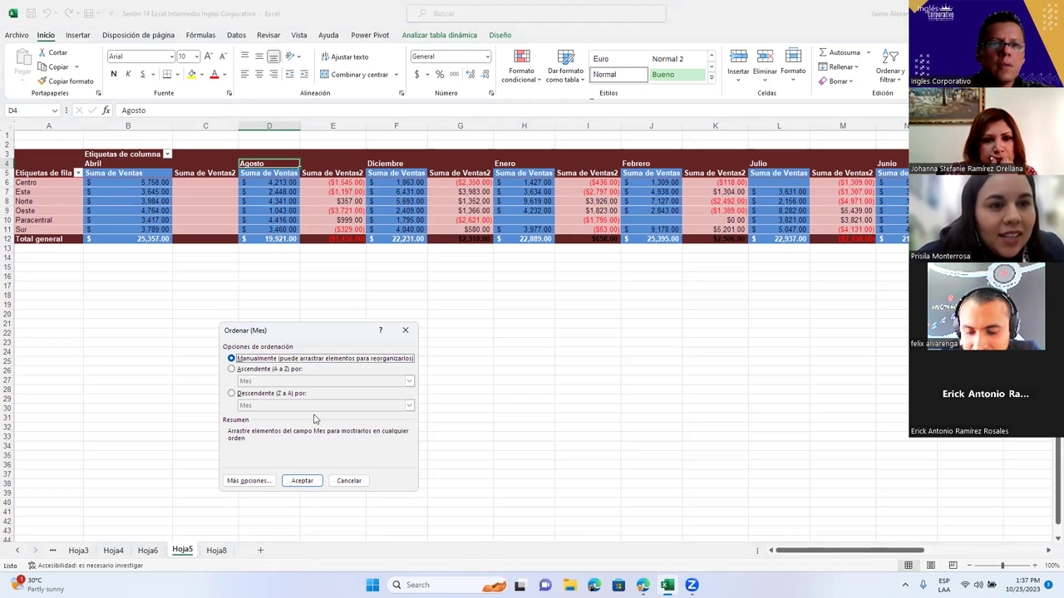
click(405, 330)
click(167, 155)
click(142, 155)
click(157, 157)
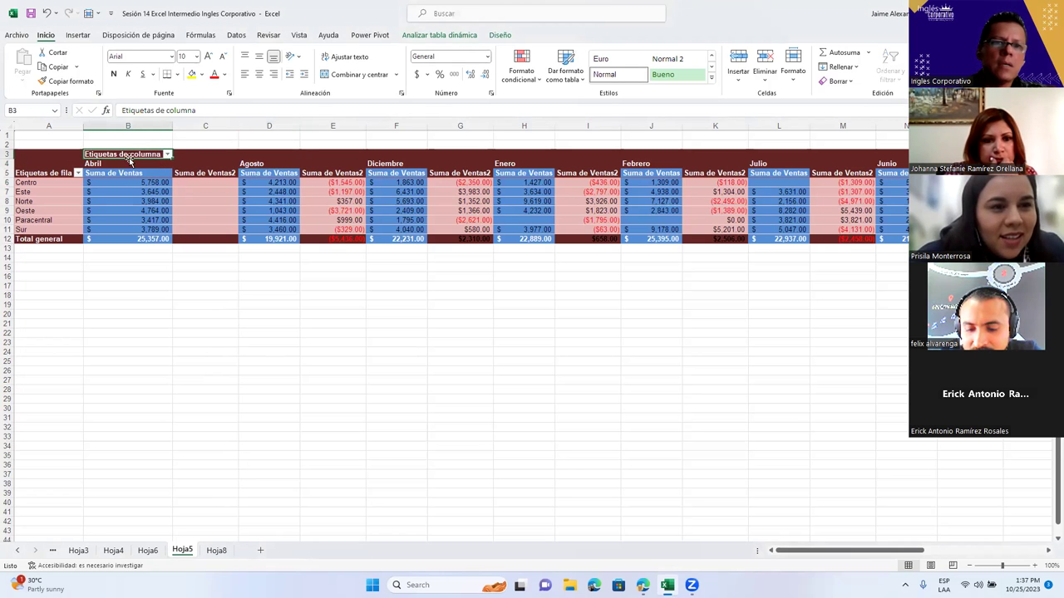
click(71, 173)
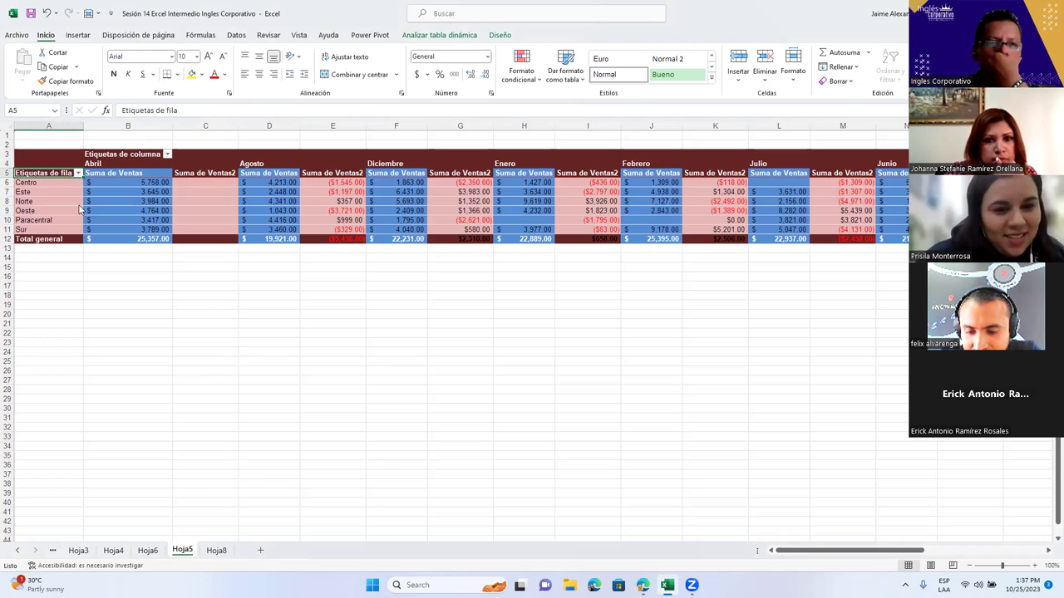
click(230, 345)
click(249, 372)
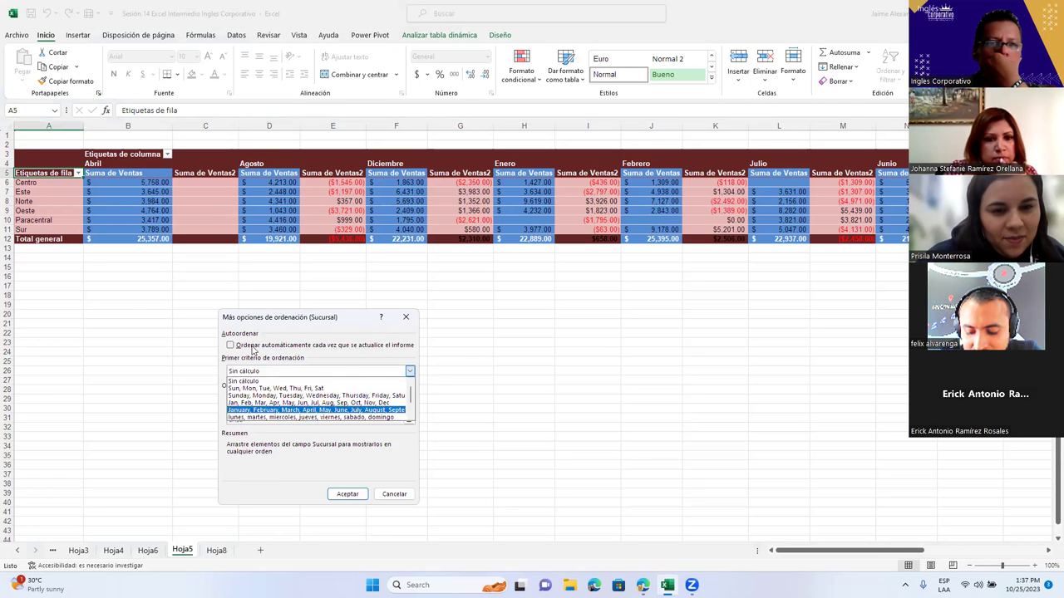
click(335, 494)
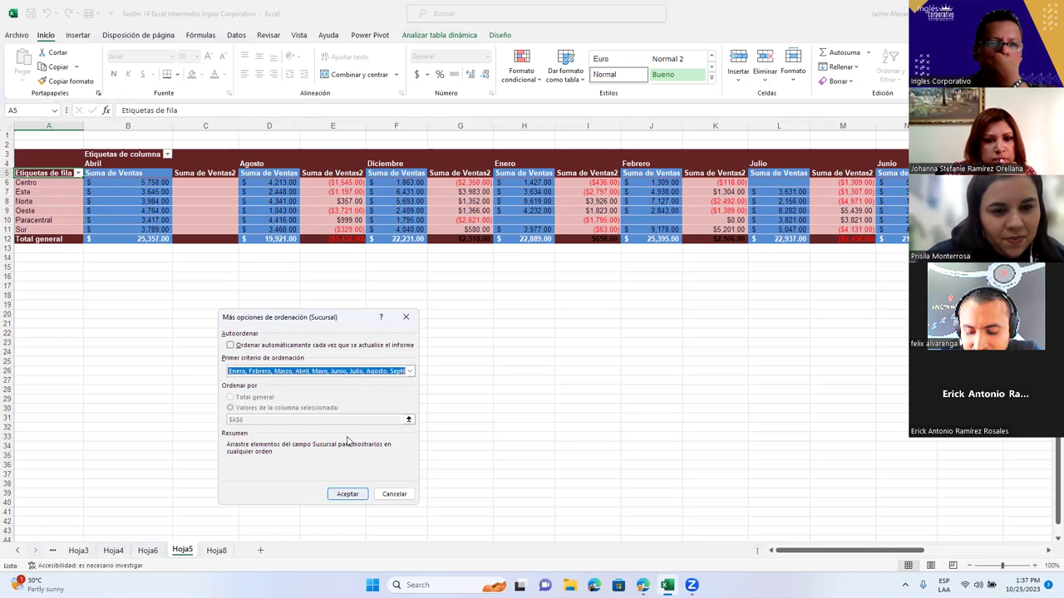
click(301, 481)
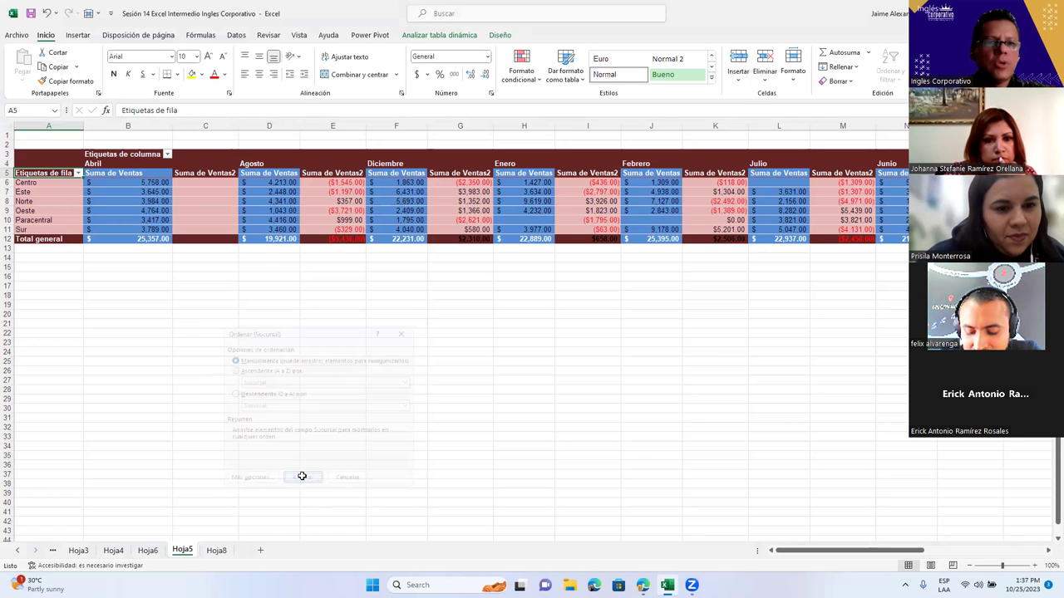
click(78, 173)
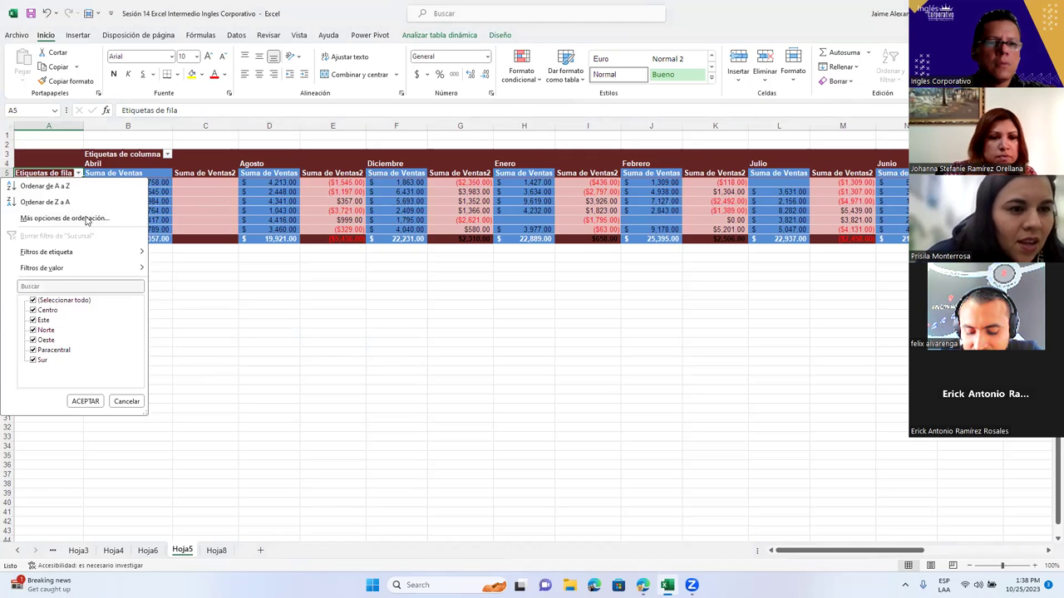
click(66, 218)
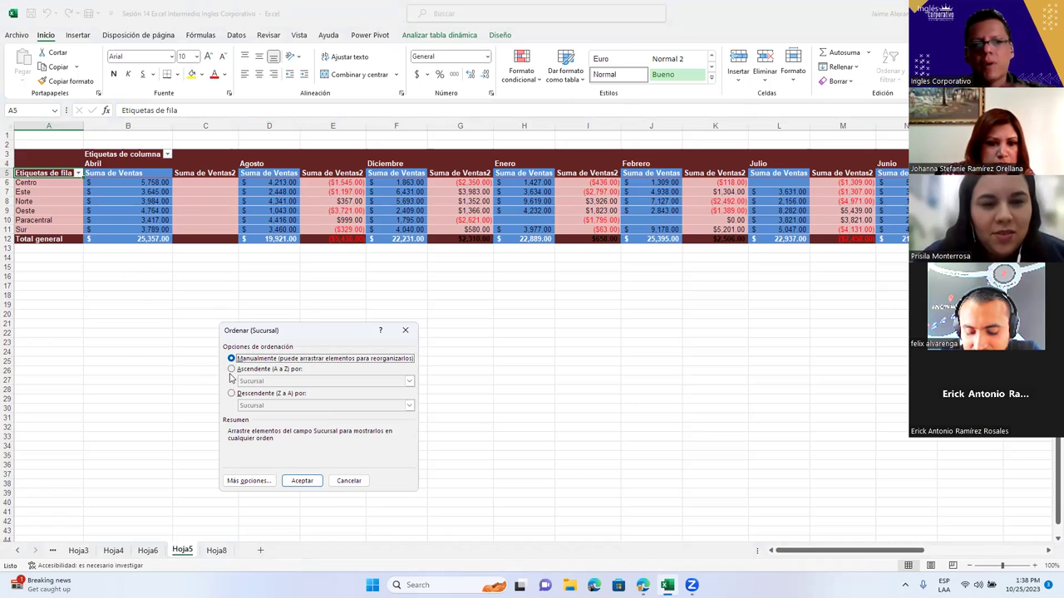
click(249, 480)
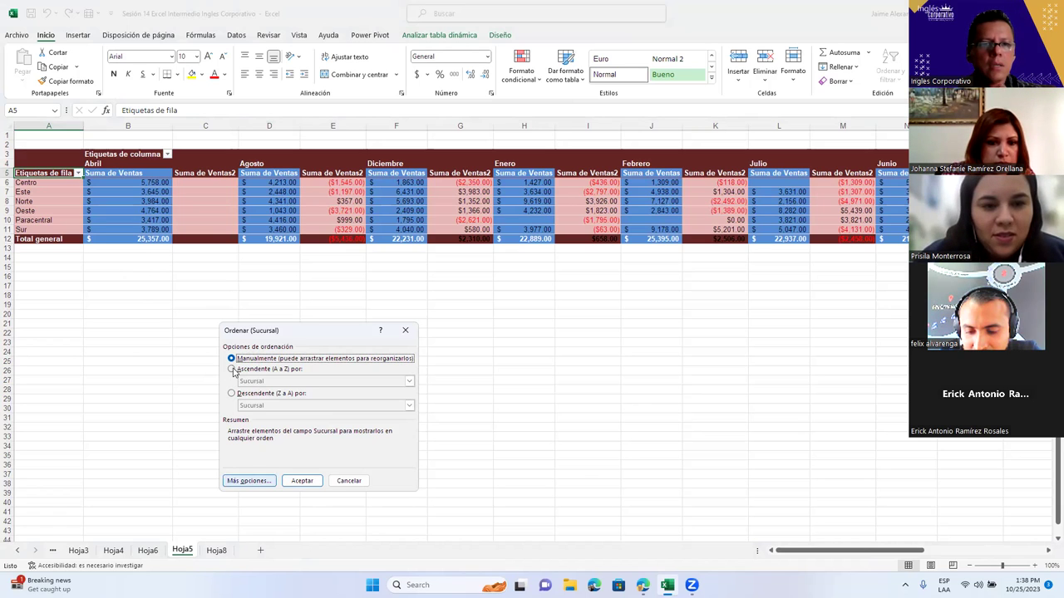
click(232, 370)
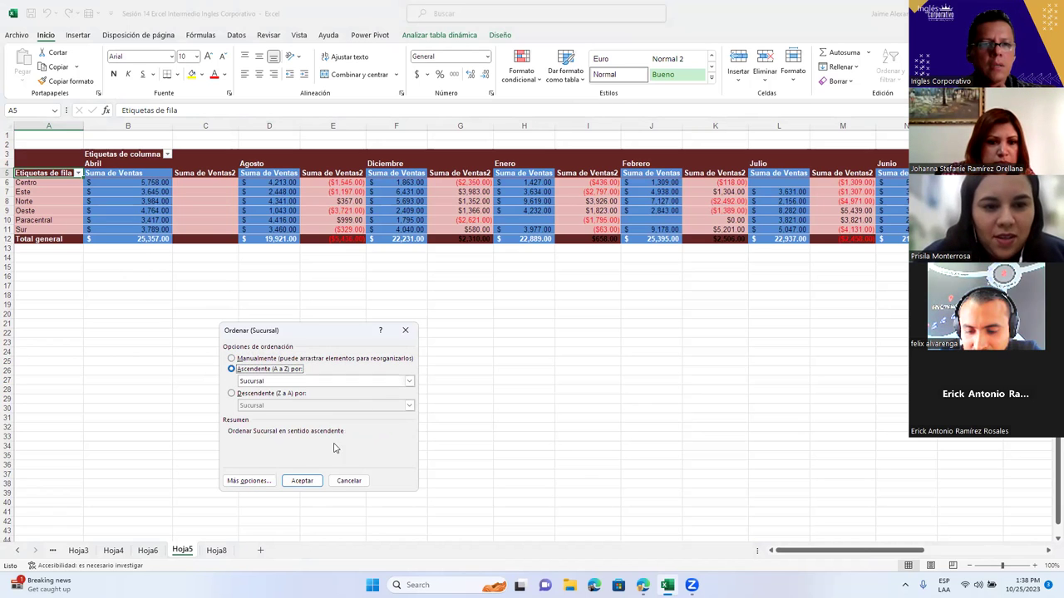
click(409, 382)
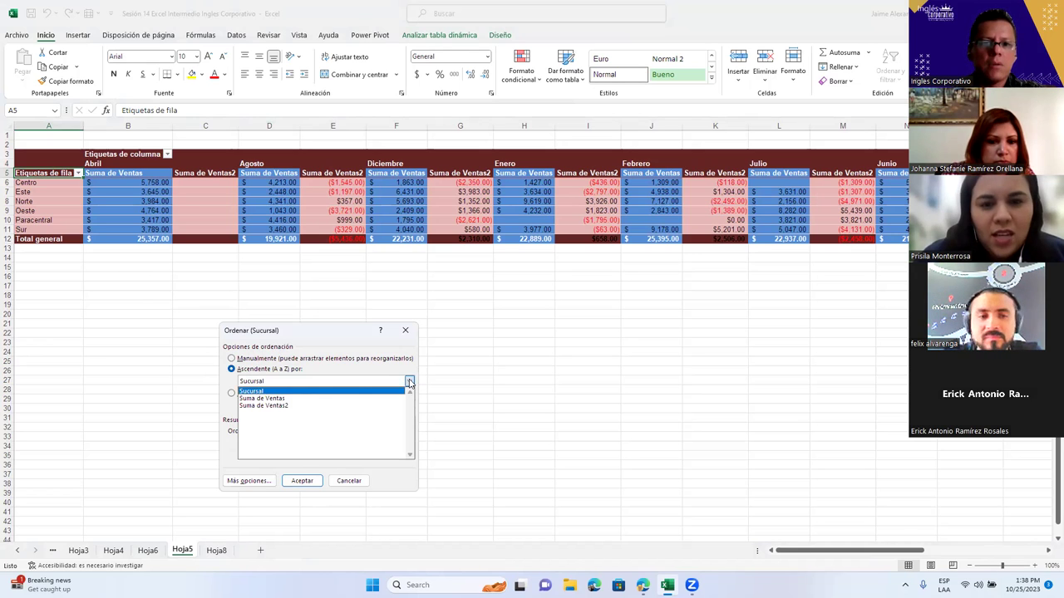
click(409, 382)
click(258, 483)
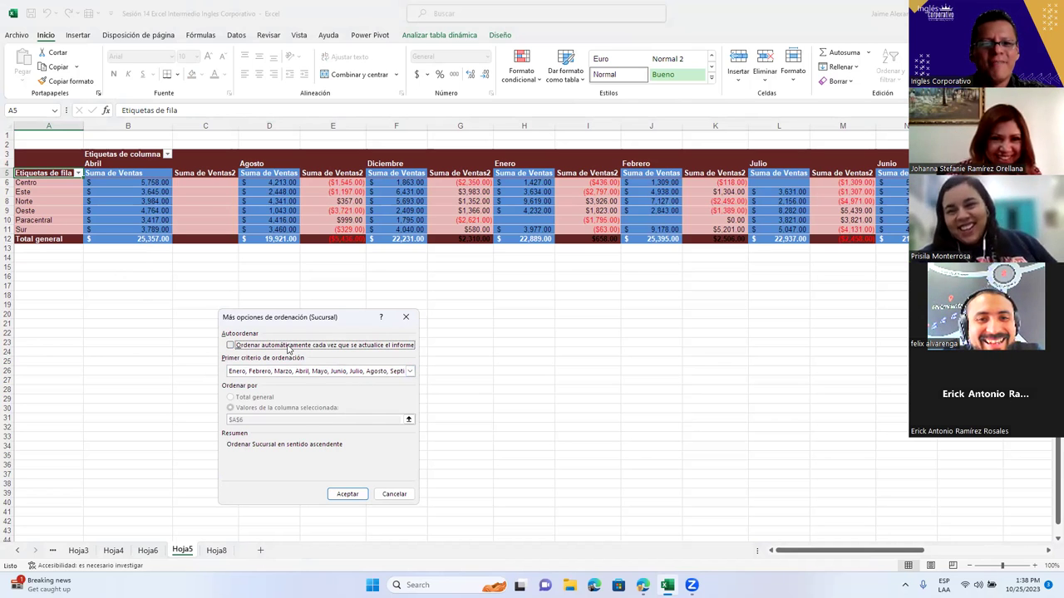
click(347, 494)
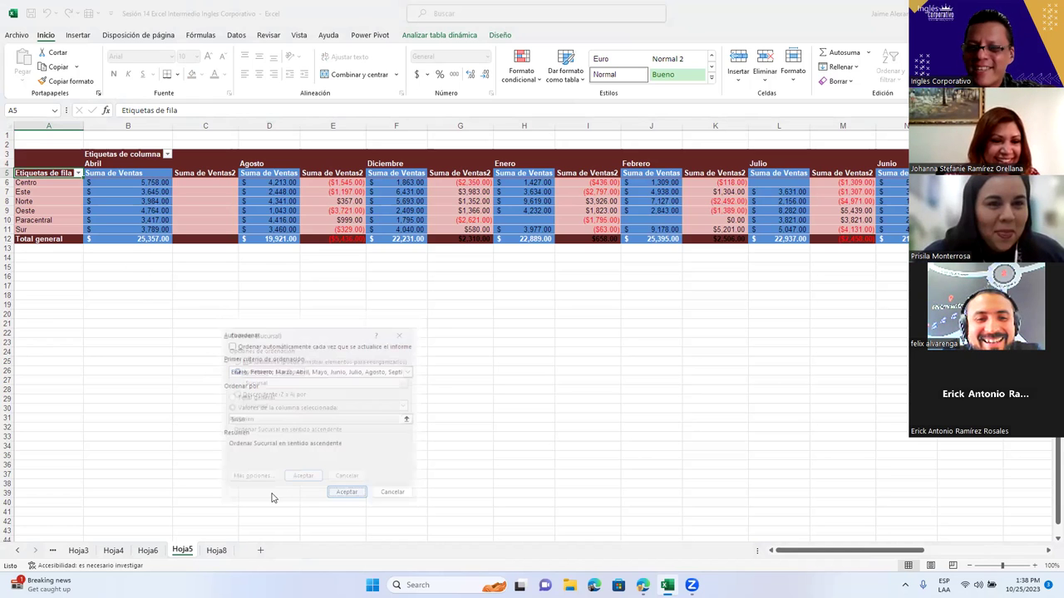
click(301, 481)
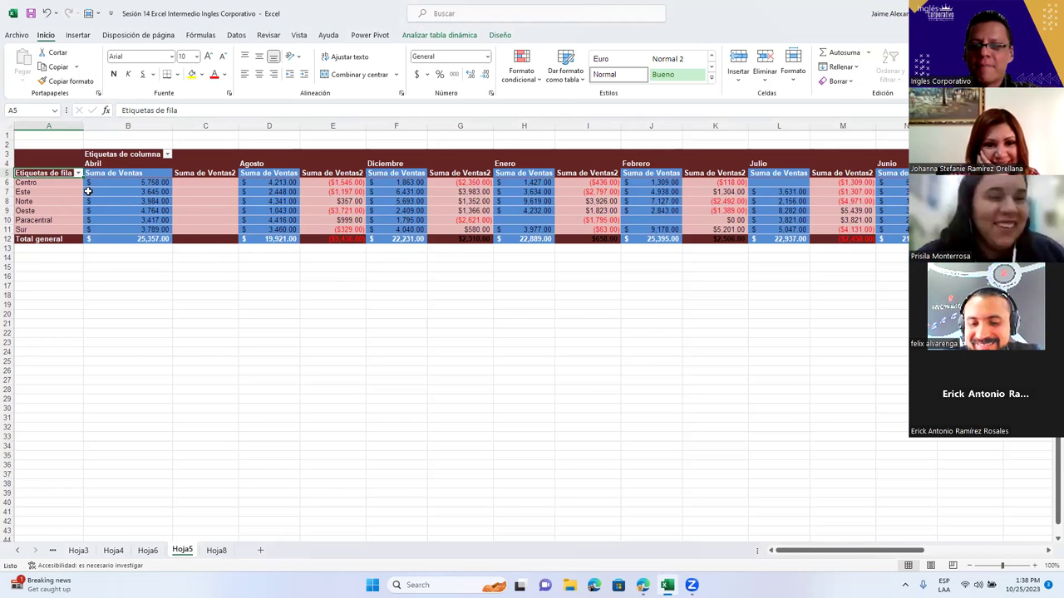
click(79, 174)
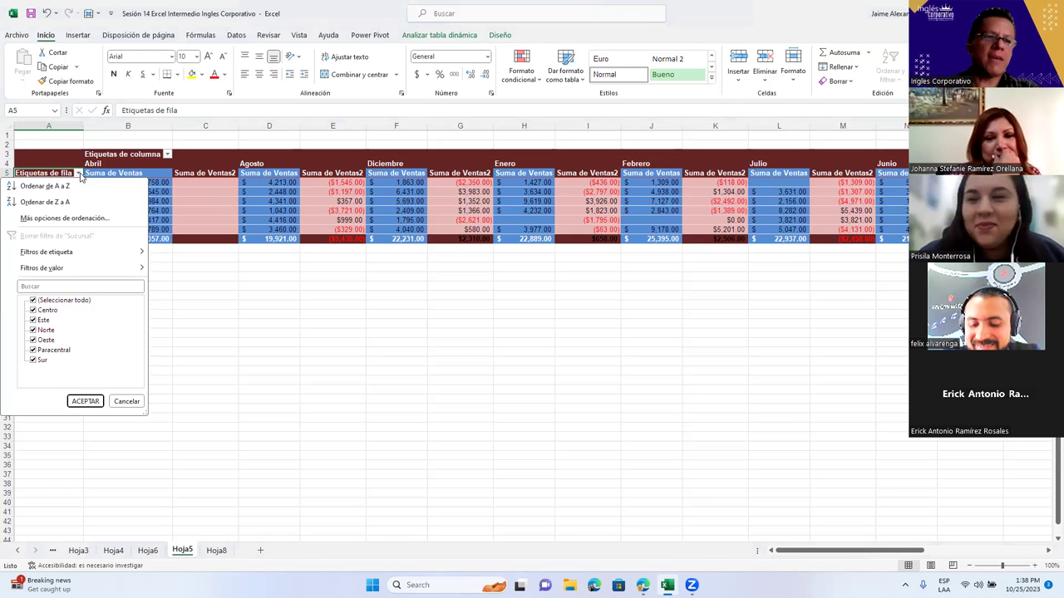
Dismiss the row-label options, glance at Hoja6 and Hoja4, then return to Hoja5
click(251, 335)
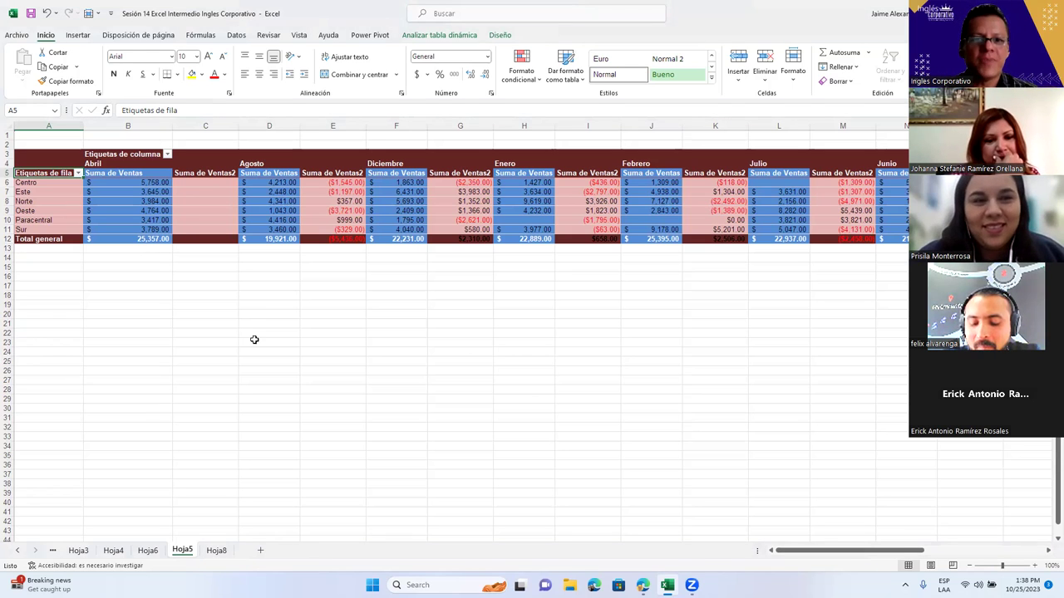
click(259, 340)
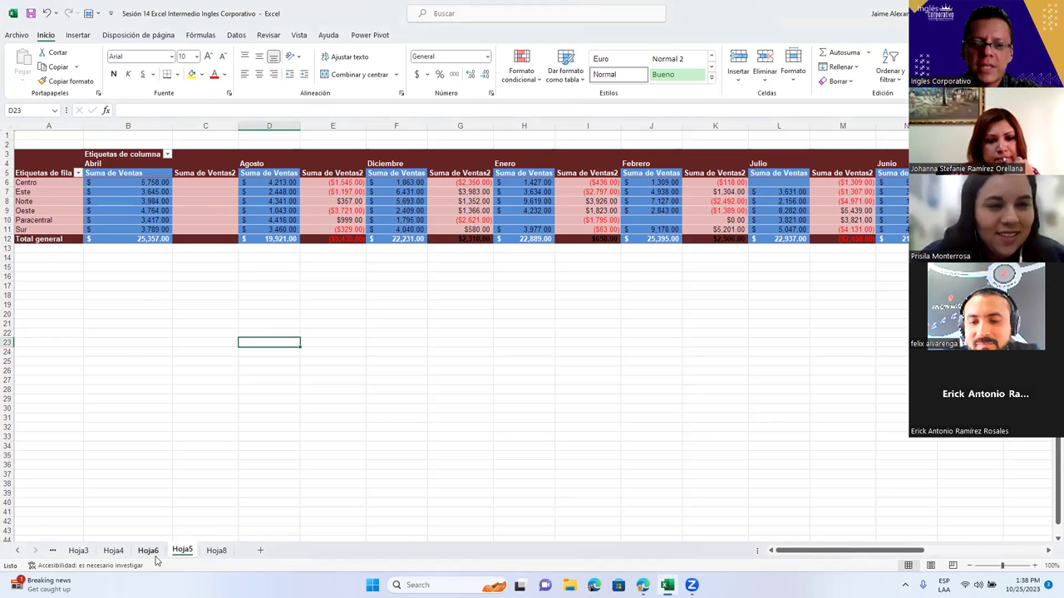
click(148, 550)
click(113, 550)
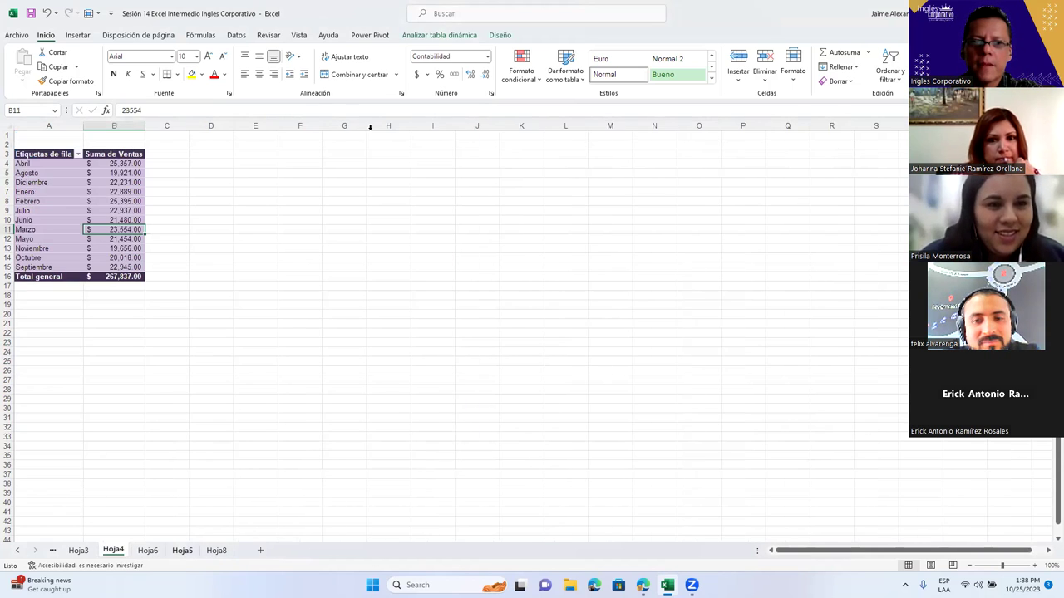
key(ctrl+Page_Down)
key(ctrl+Page_Down)
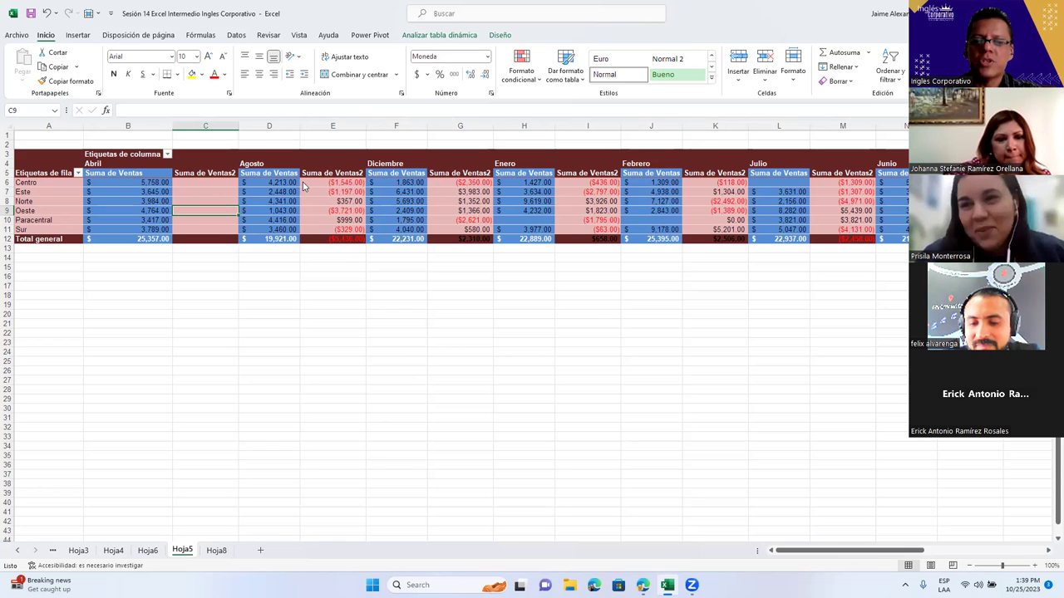
Check the Oeste and Este Abril and Enero sales, then view the Analizar and Diseño options
click(99, 209)
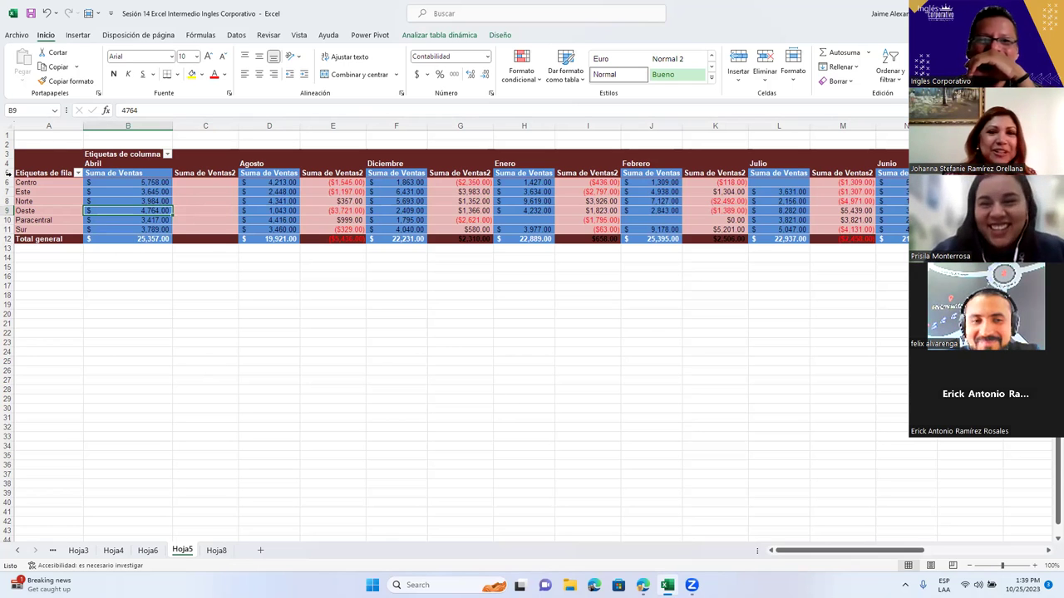
drag(25, 201, 116, 194)
click(116, 195)
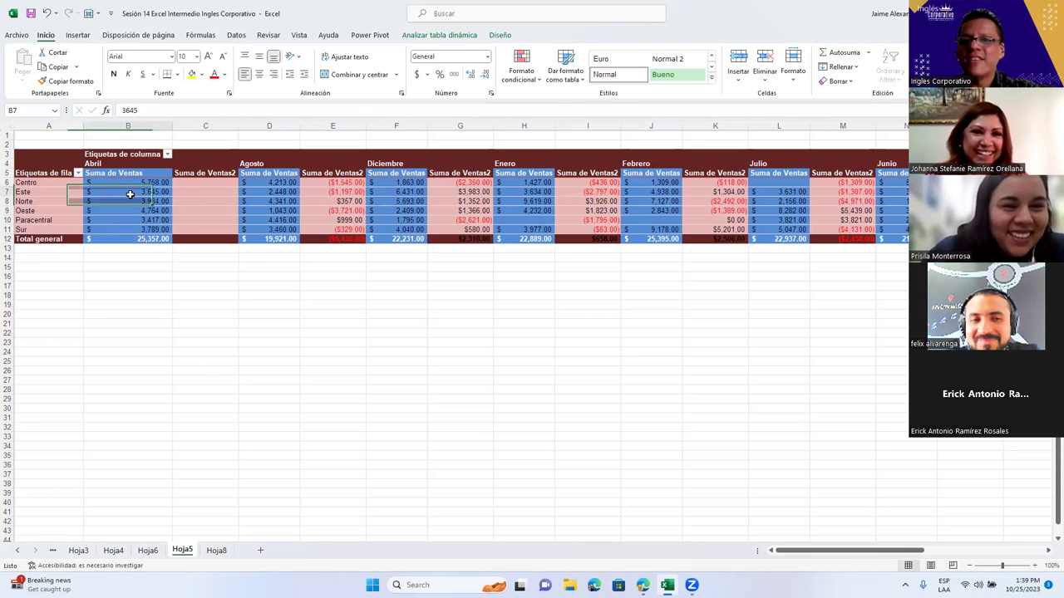
click(510, 190)
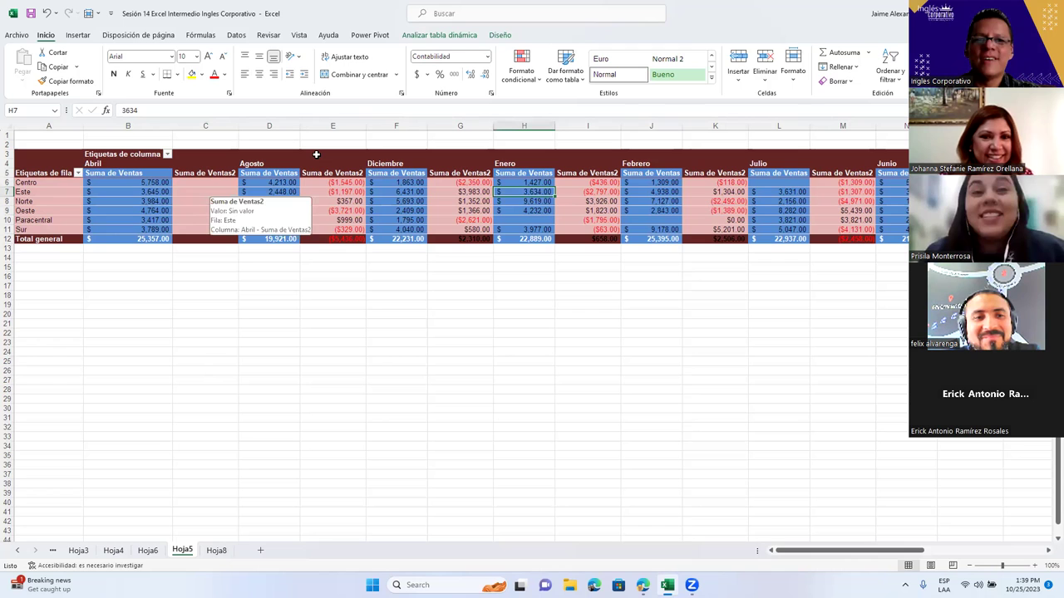
click(446, 36)
click(499, 36)
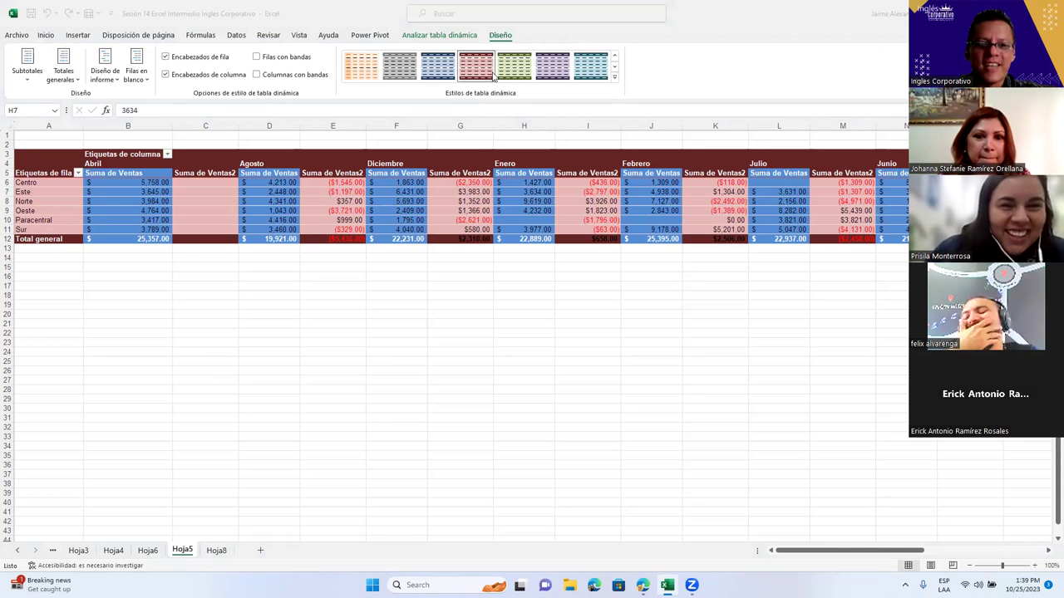
Remove Suma de Ventas2 from Valores, move Sucursal to Columnas, and put Mes in Filas
click(426, 36)
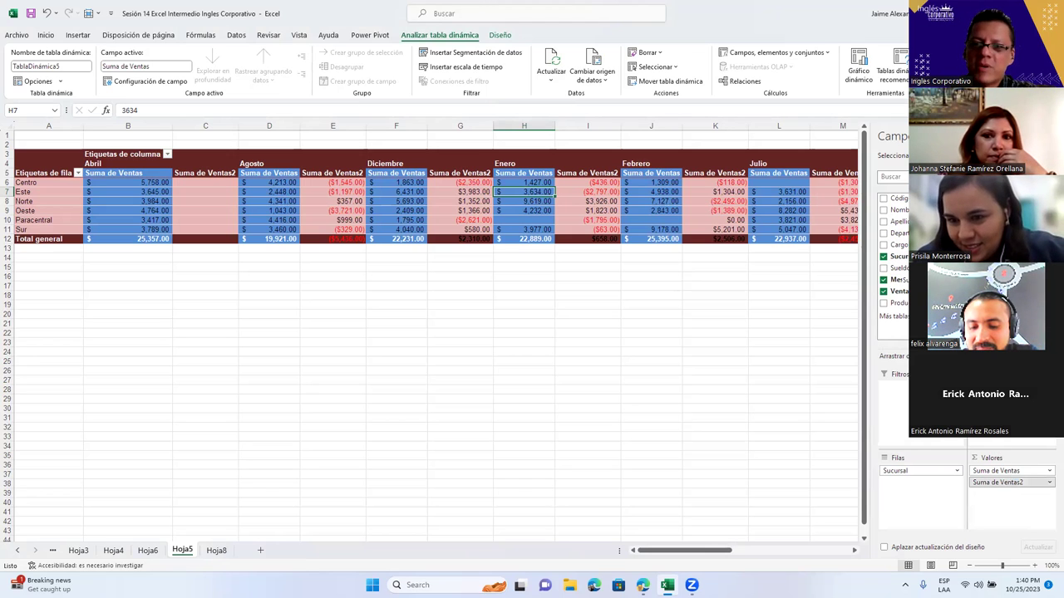
drag(977, 474, 1007, 476)
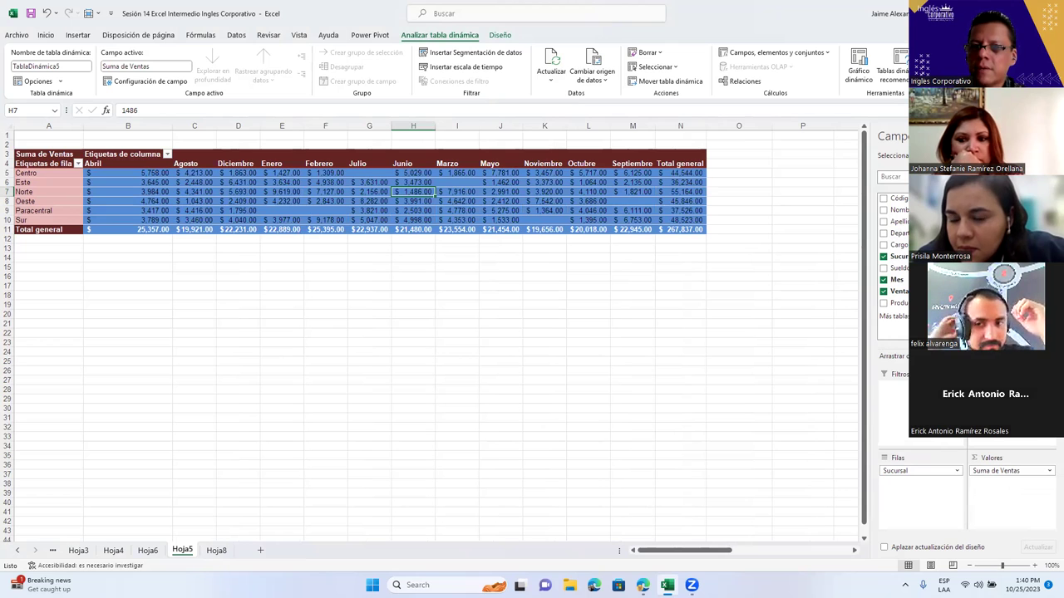
drag(920, 471, 1010, 399)
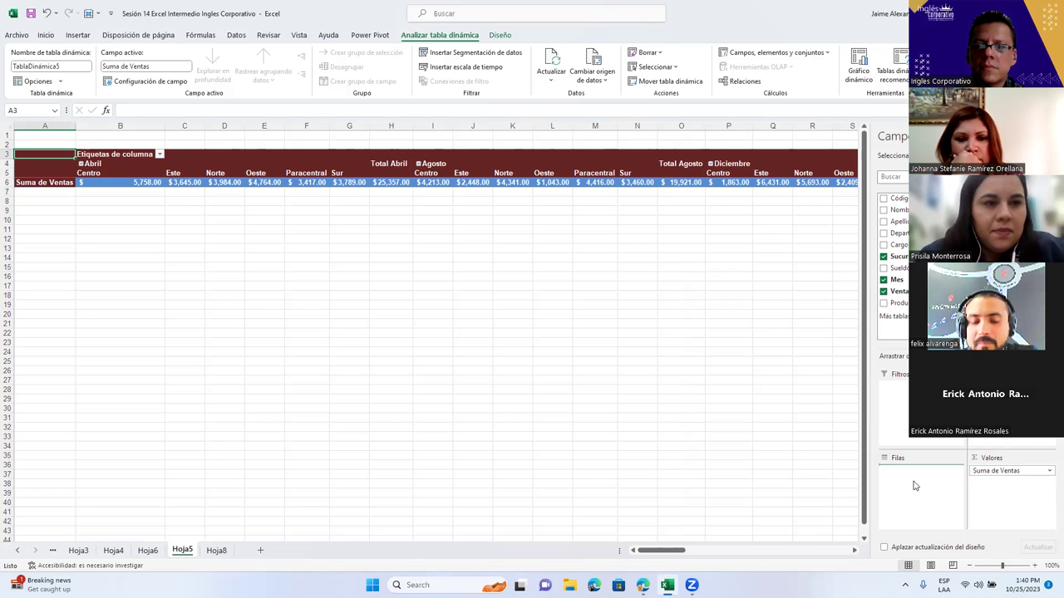
drag(1006, 387, 914, 486)
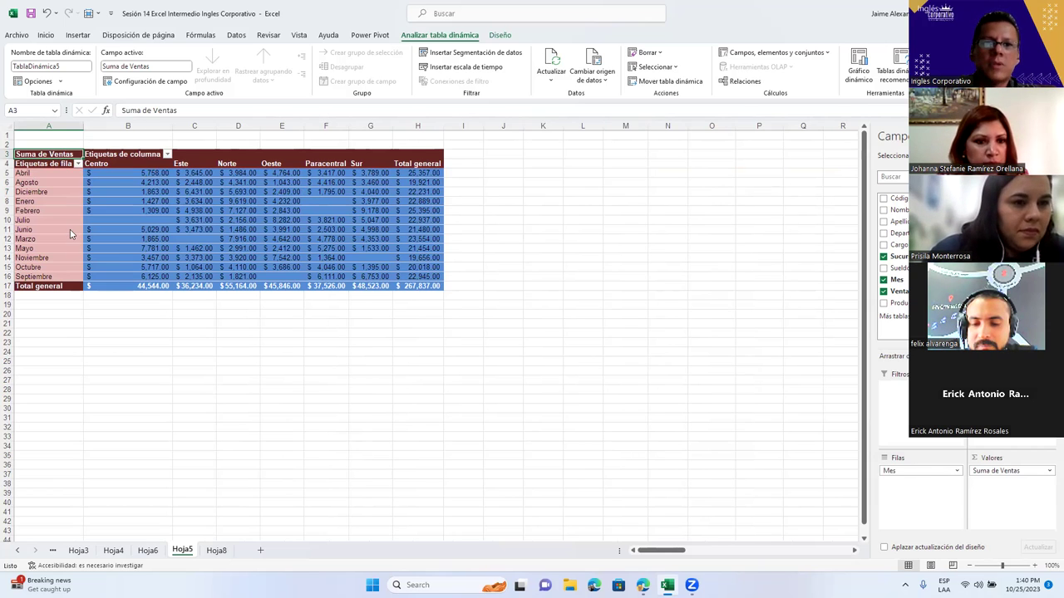
Set the Mes rows to sort ascending using the Enero-to-Diciembre custom list
click(79, 163)
click(67, 209)
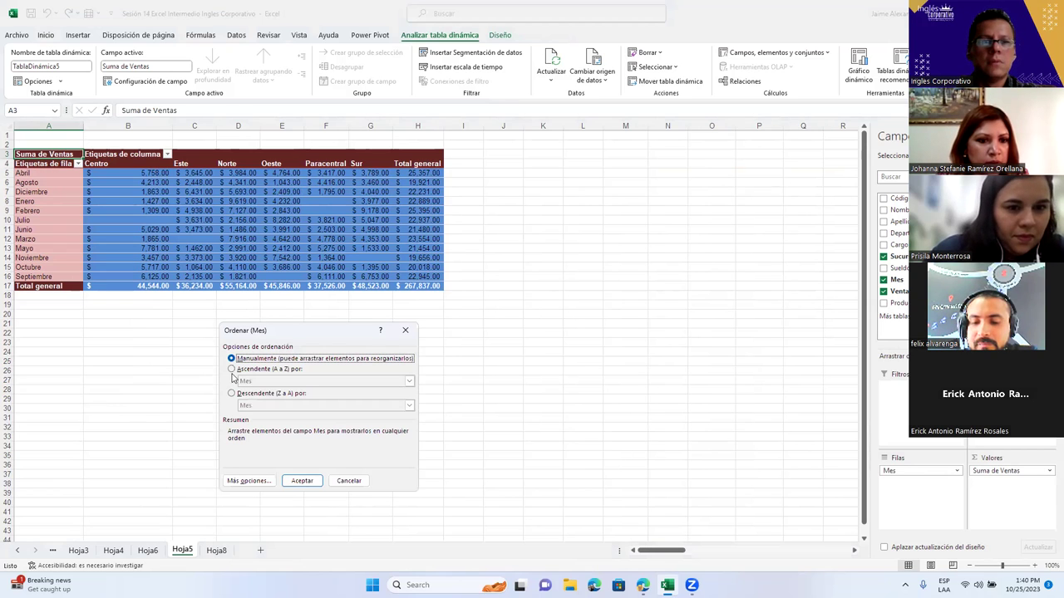
key(Down)
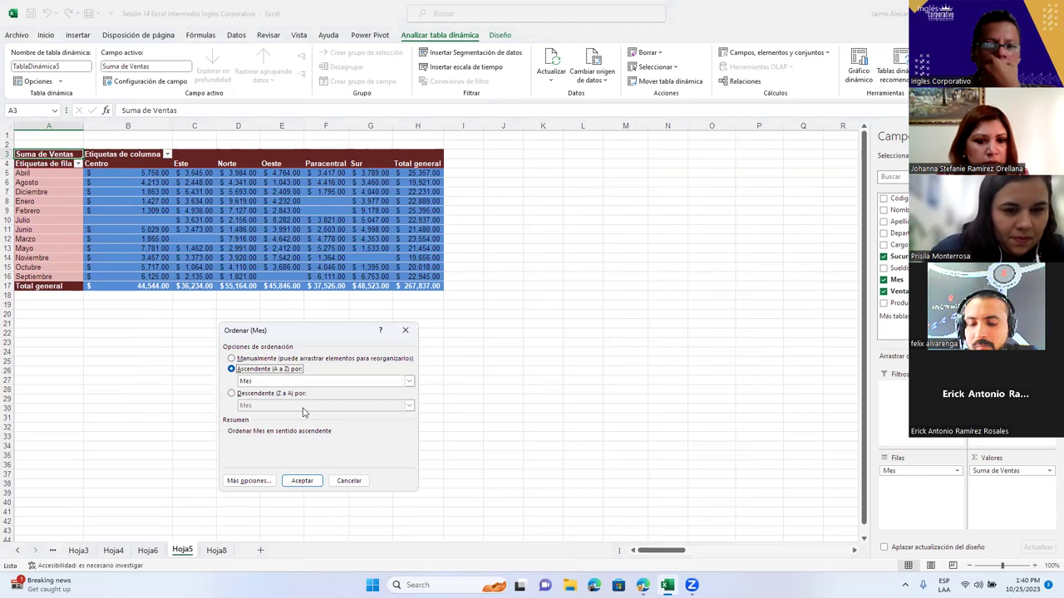
click(249, 480)
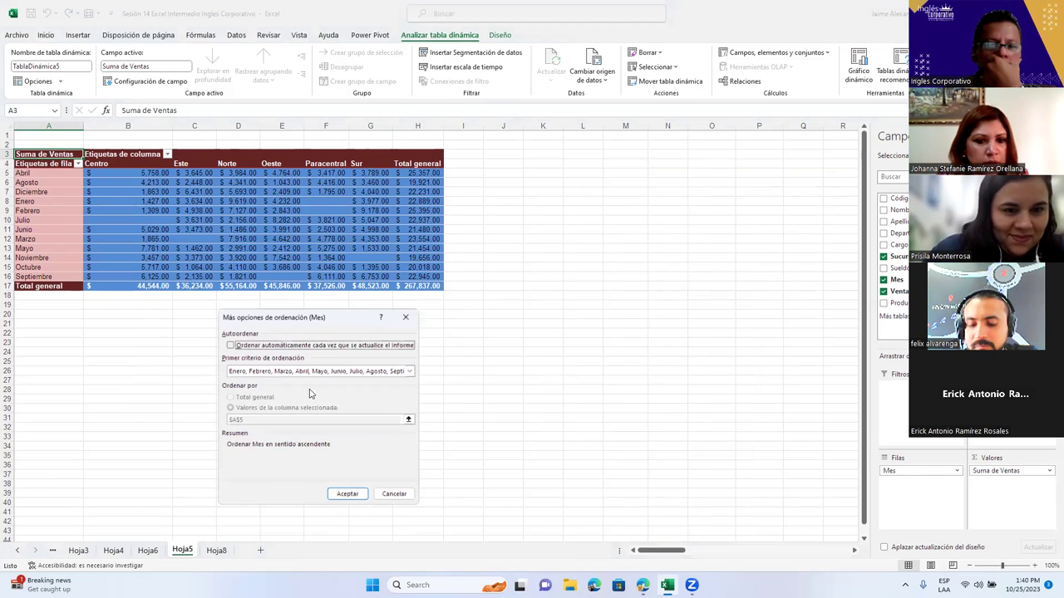
click(332, 493)
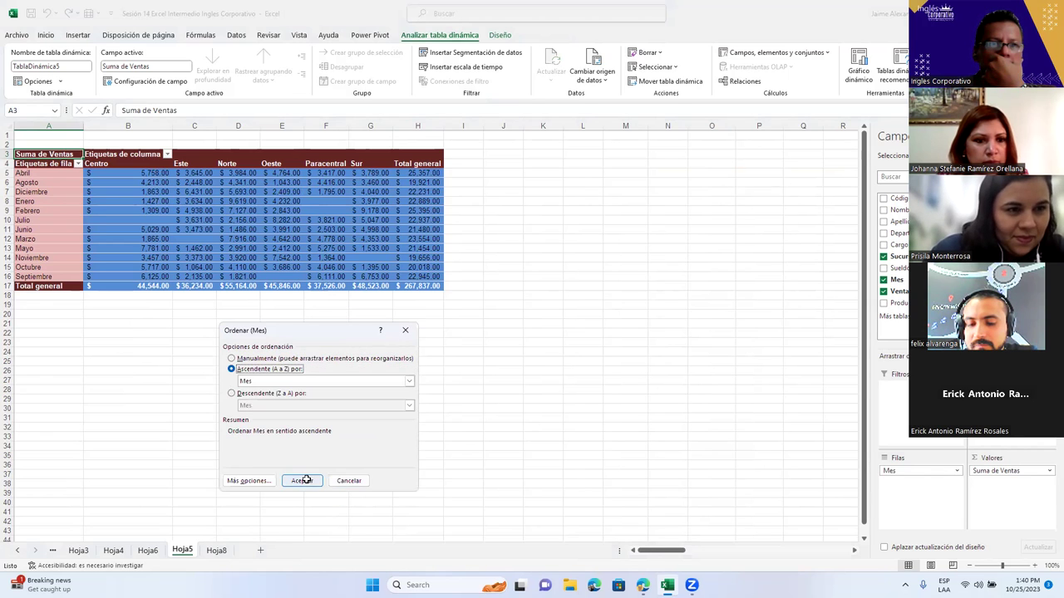
click(304, 479)
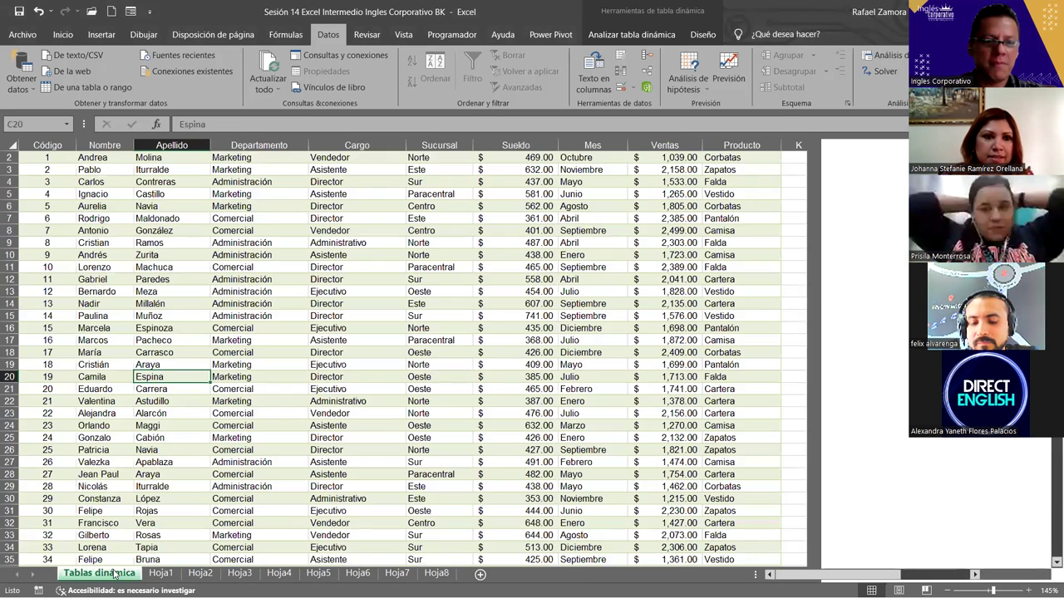
Insert a new pivot table on a new sheet from the Tablas dinámica source data
click(99, 574)
click(439, 304)
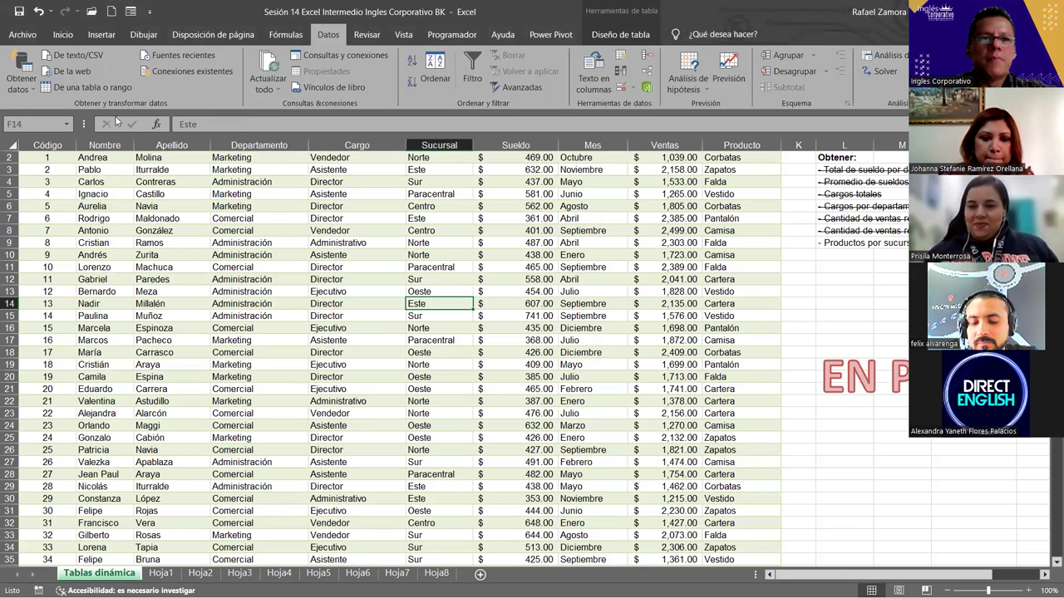
scroll(116, 123, up, 1)
click(63, 35)
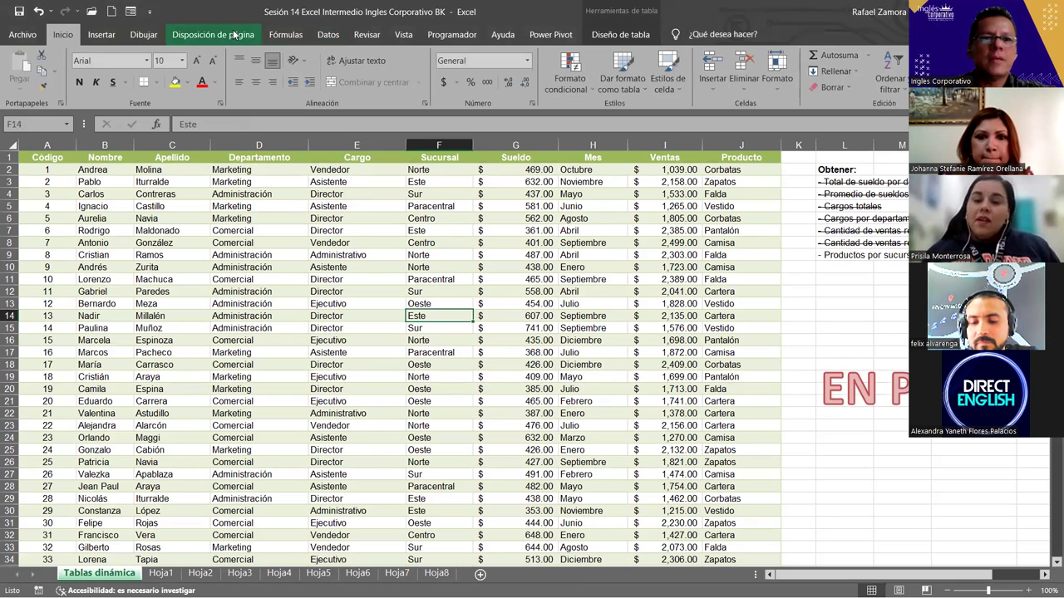
click(102, 34)
click(28, 64)
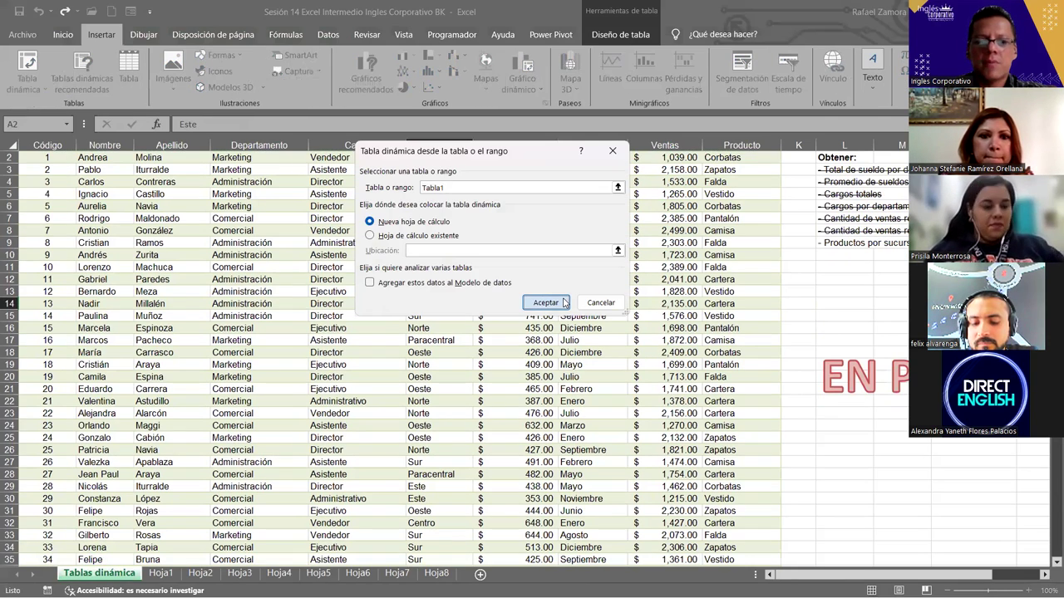
click(543, 302)
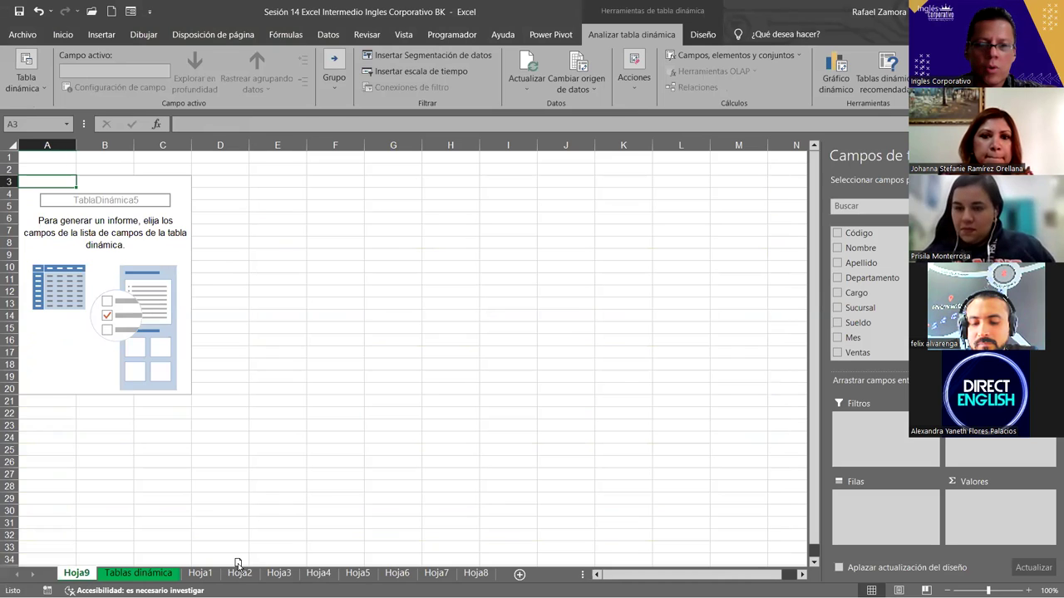
Move Hoja9 after Hoja8 and build the pivot summing Ventas by Sucursal
drag(506, 577, 505, 577)
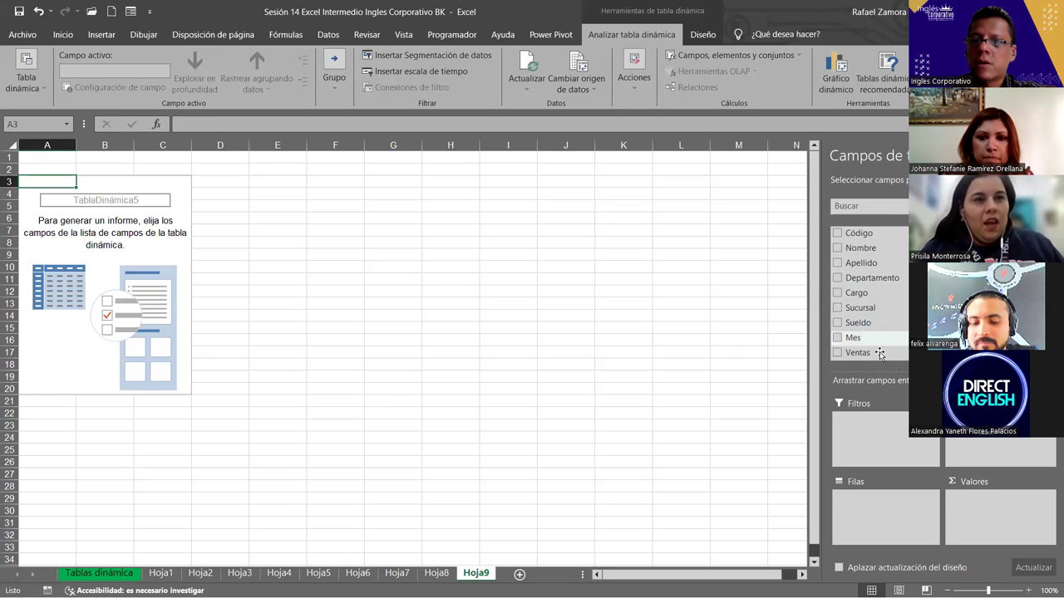
drag(886, 358, 980, 507)
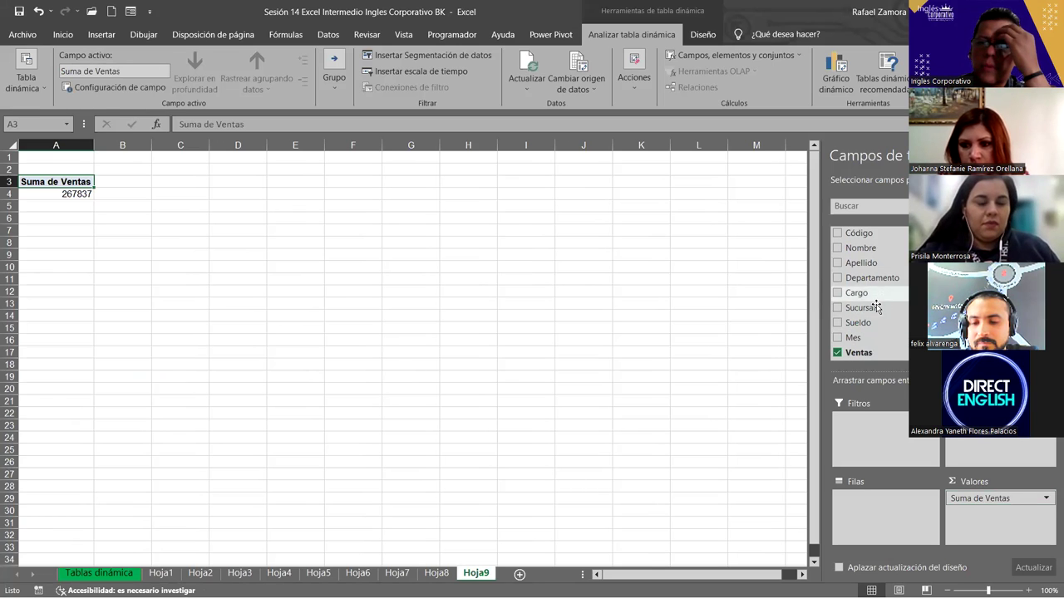
drag(876, 307, 891, 533)
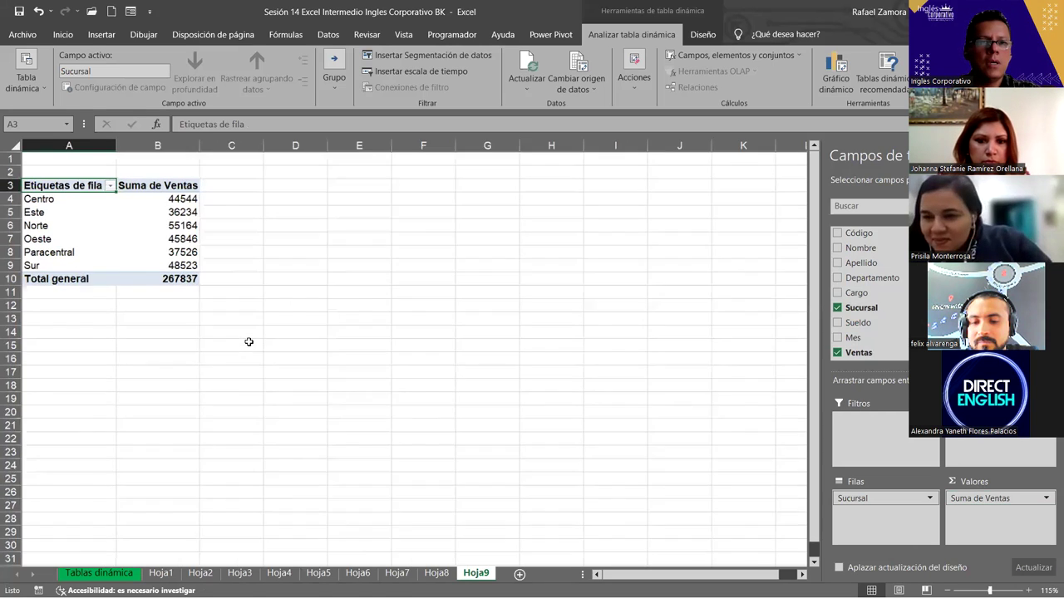
scroll(249, 341, up, 3)
Apply the Contabilidad number format to the Suma de Ventas values, e.g. Norte 55,164.00
click(215, 244)
right_click(217, 248)
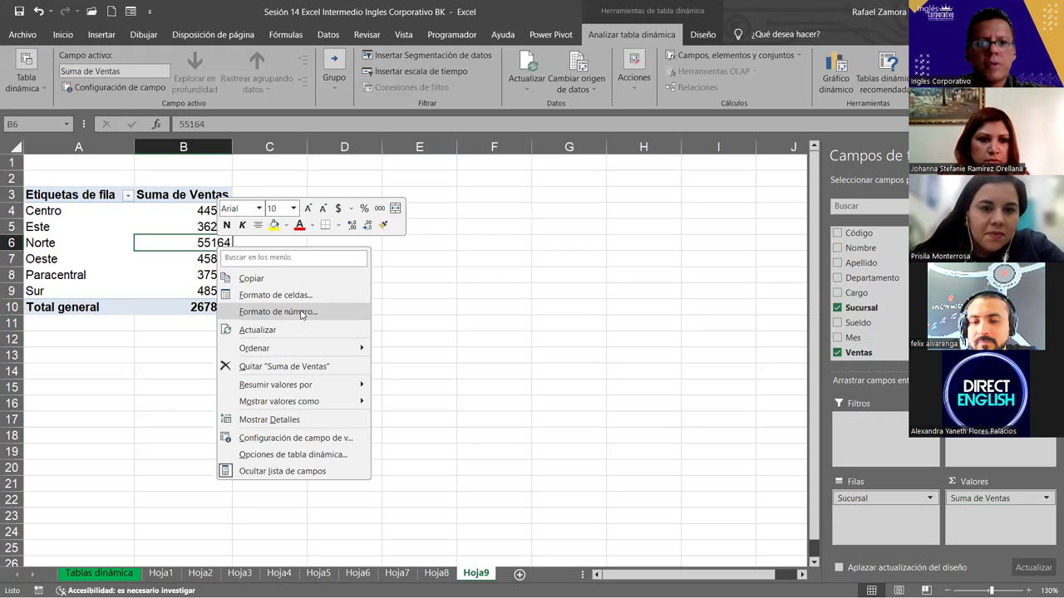
key(Return)
click(158, 220)
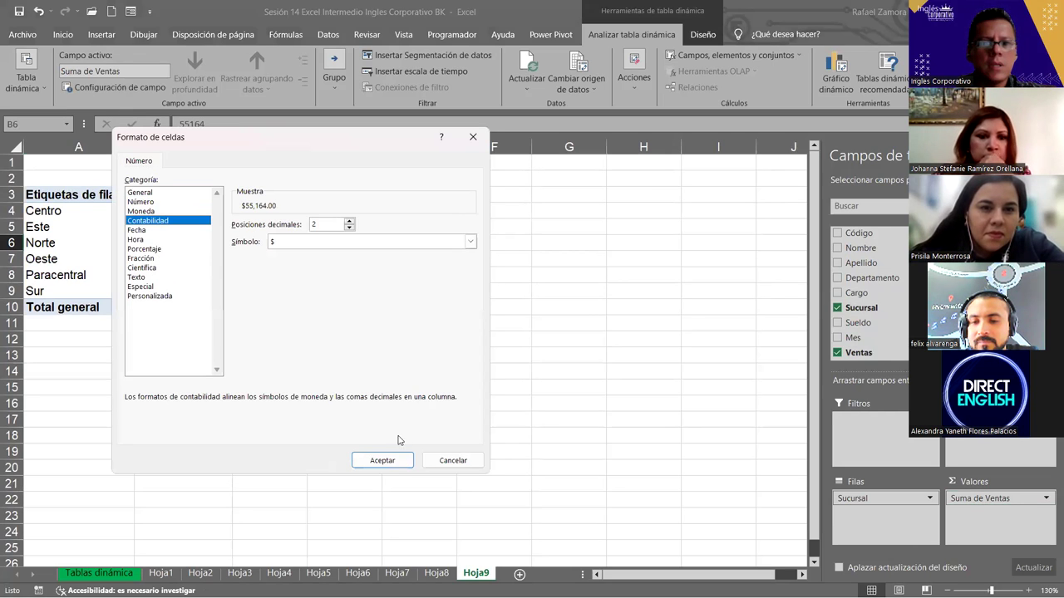
click(380, 462)
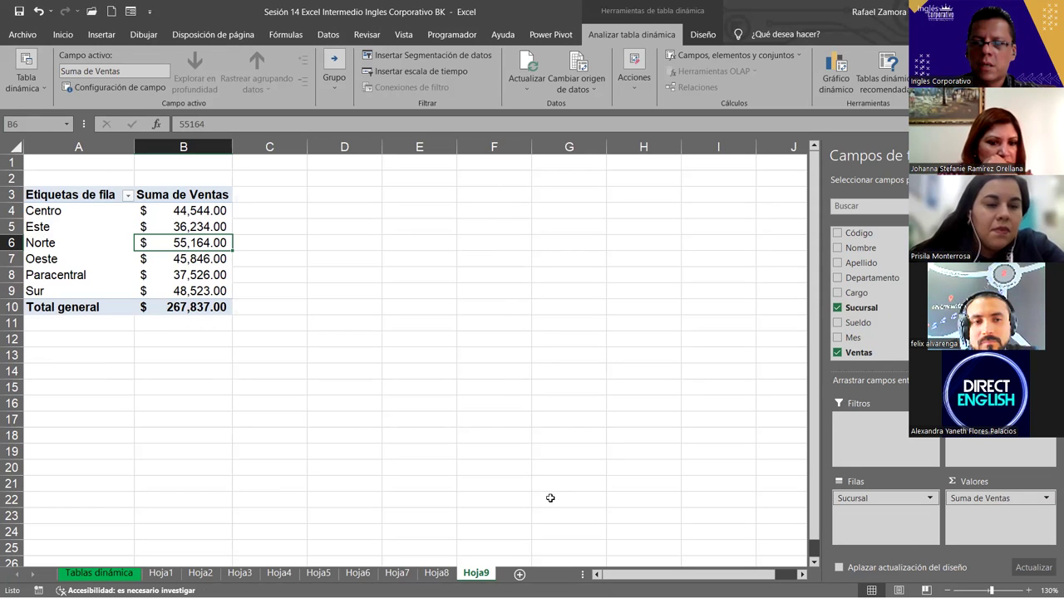
click(183, 225)
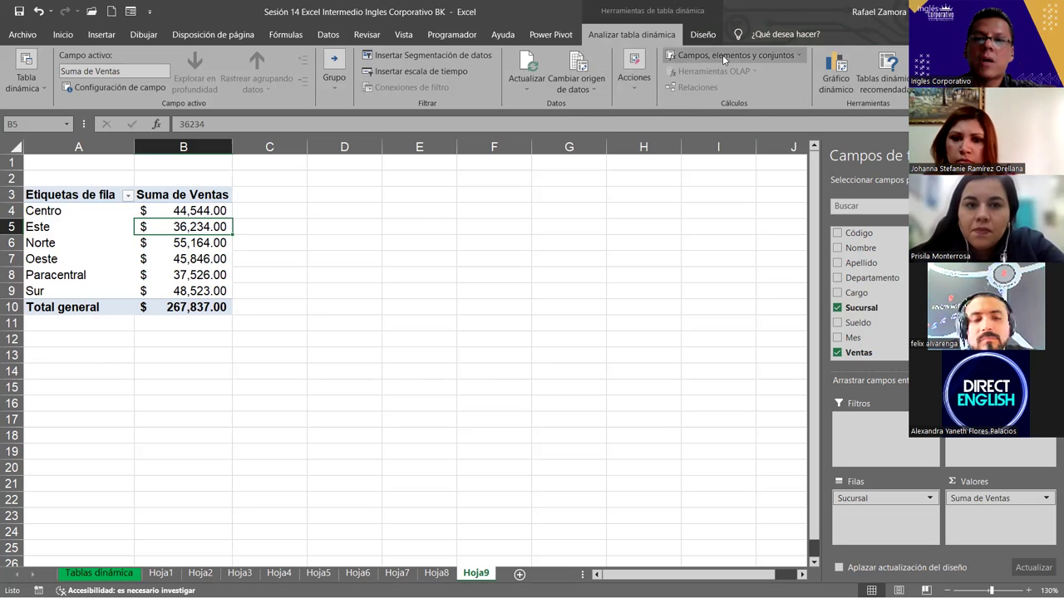
Create calculated field IVA with formula =Ventas*13% and add it to the pivot
click(723, 55)
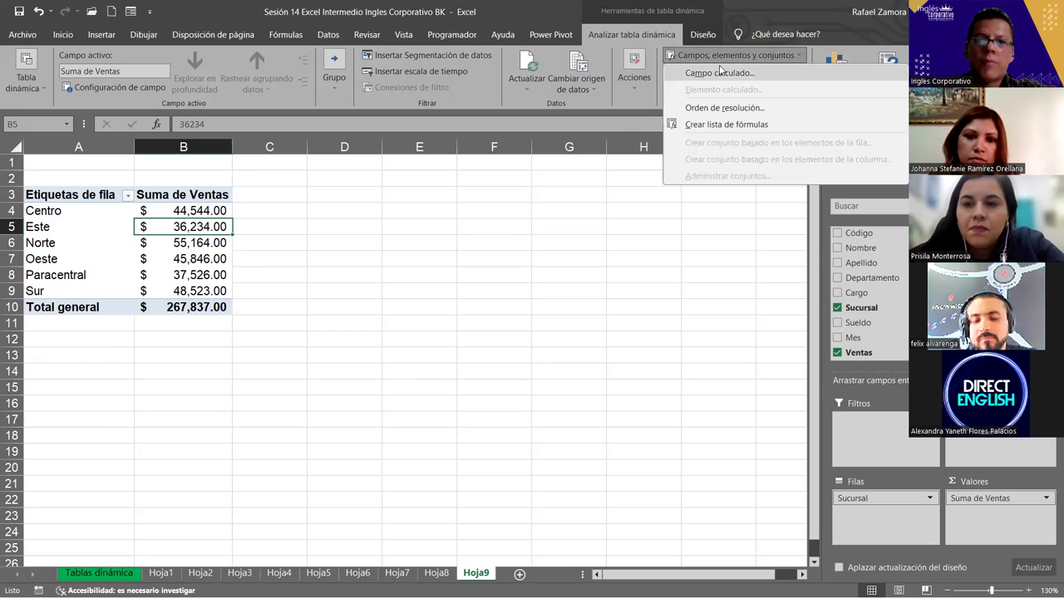
click(720, 72)
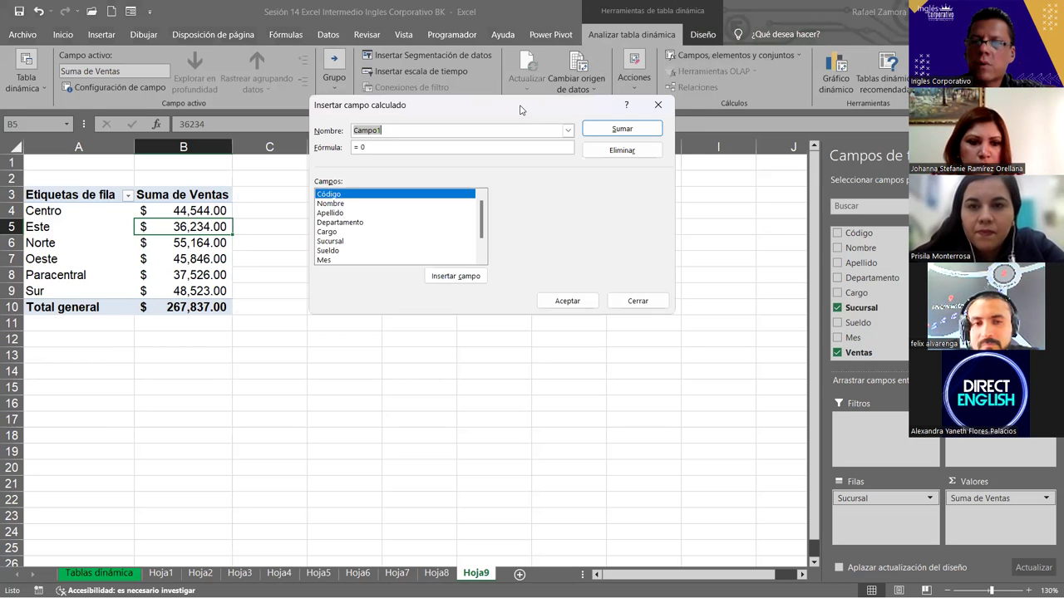
drag(521, 109, 525, 131)
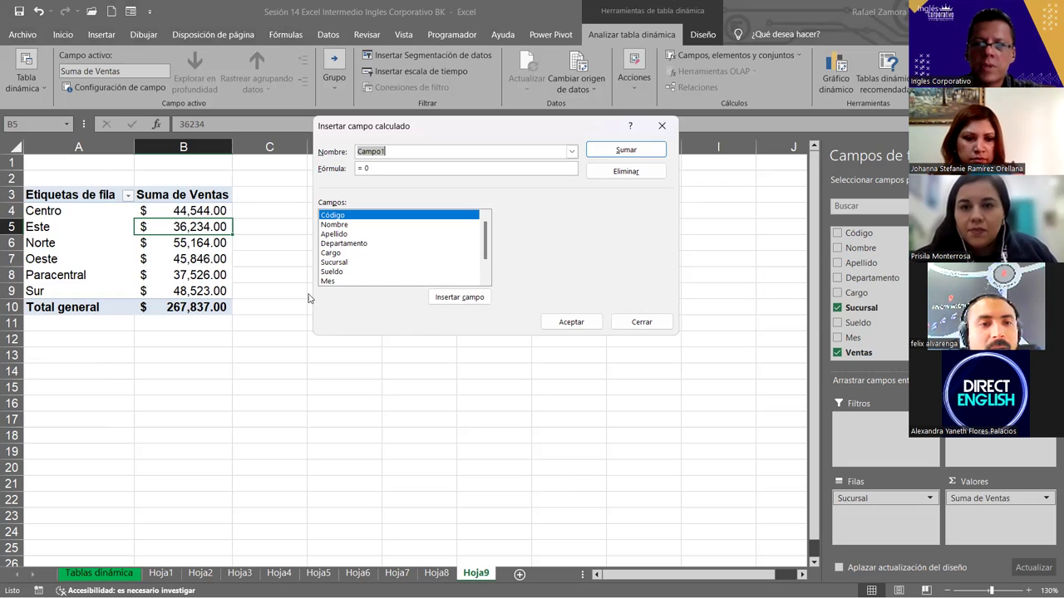
key(BackSpace)
text(IVA)
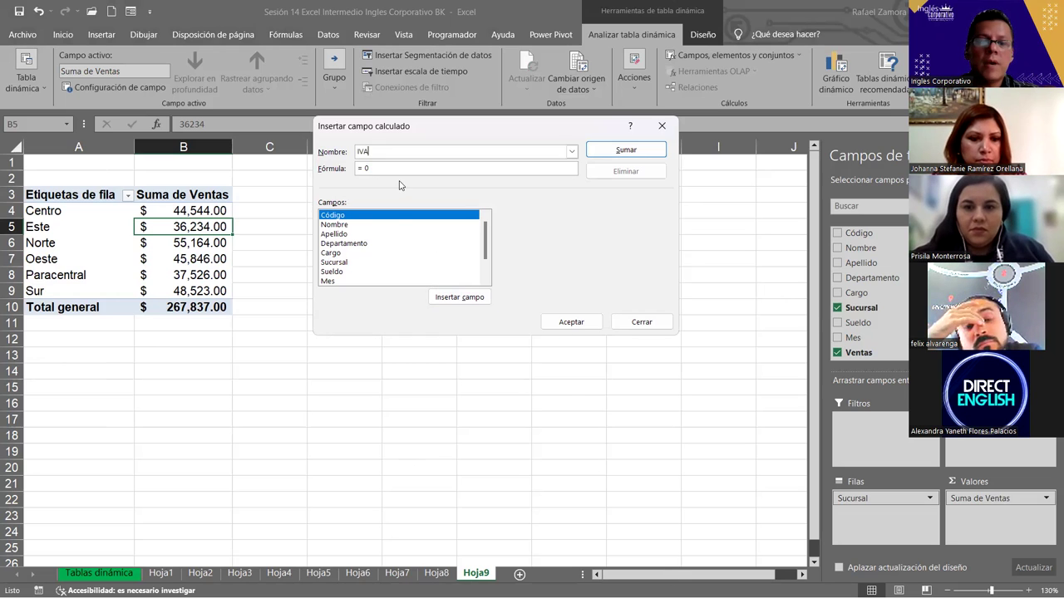
drag(486, 241, 487, 268)
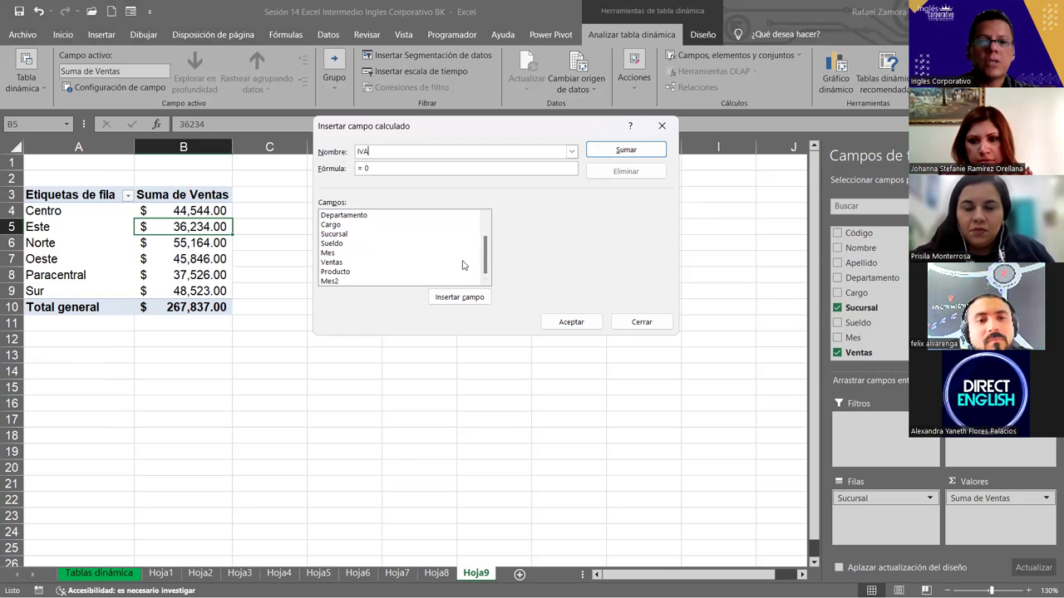
click(337, 264)
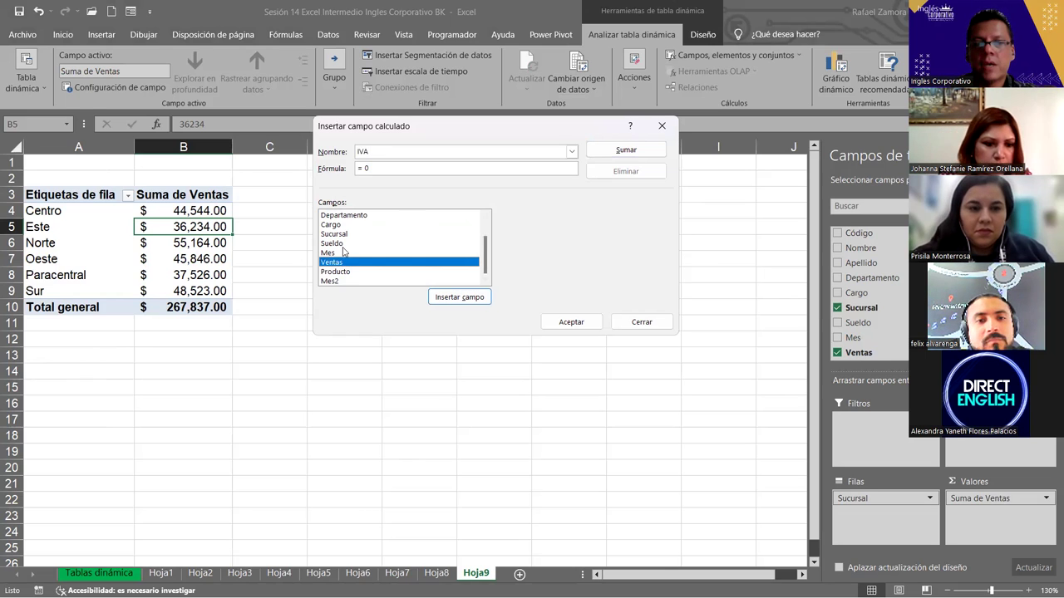
click(477, 302)
click(410, 171)
text(=Ventas*13%)
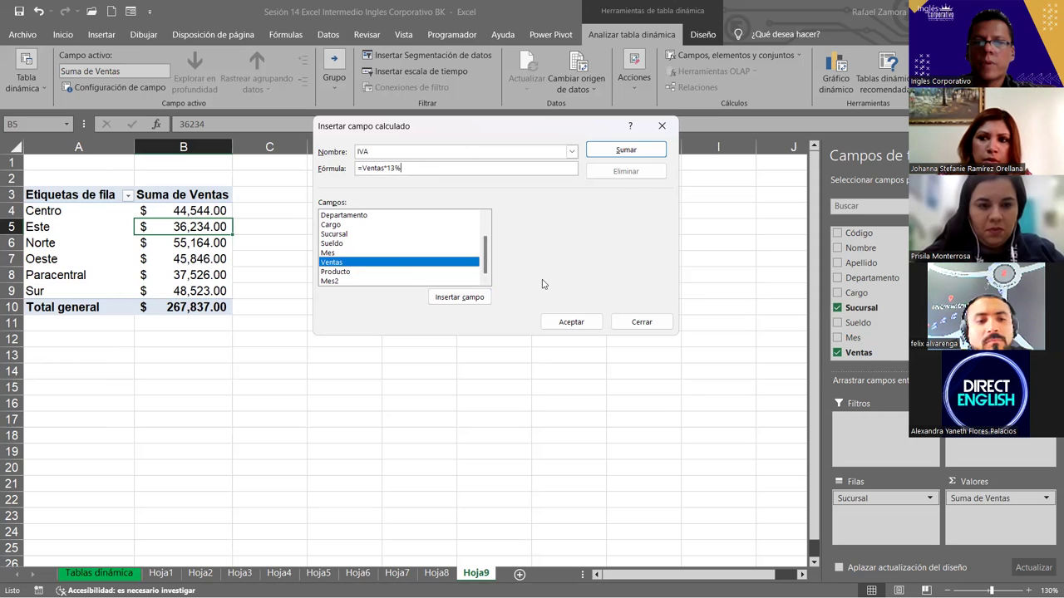
click(611, 152)
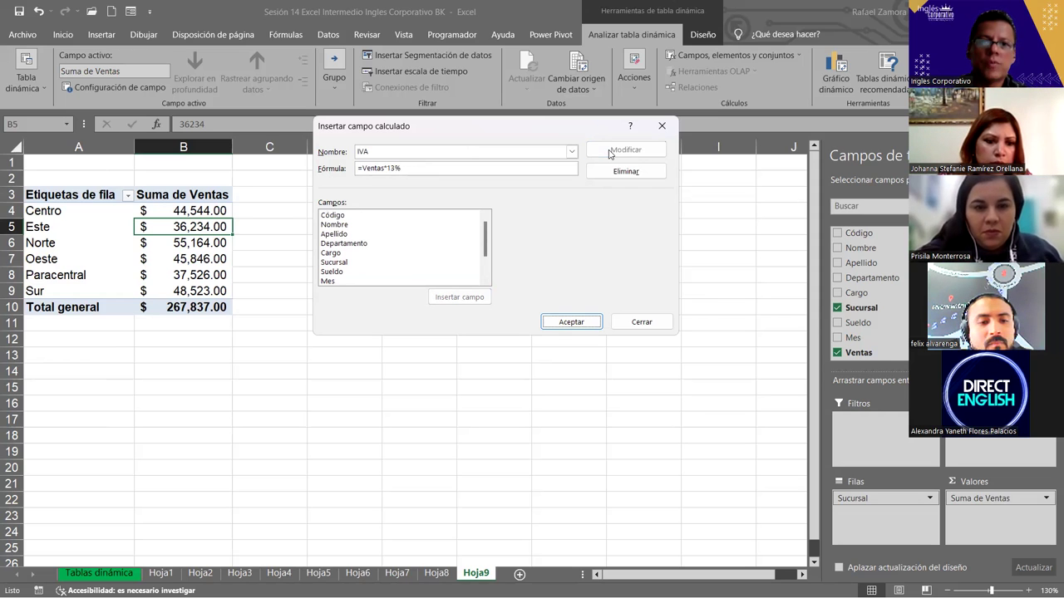
click(571, 321)
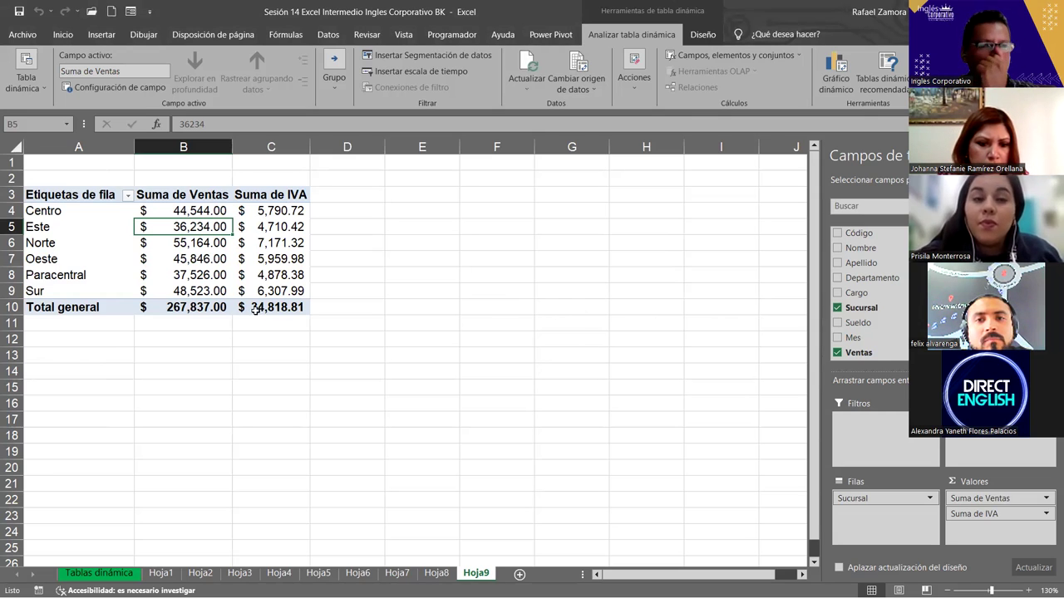
Enter in F4 an IMPORTARDATOSDINAMICOS reference to Centro's Ventas times 13%, giving 5790.72
click(488, 212)
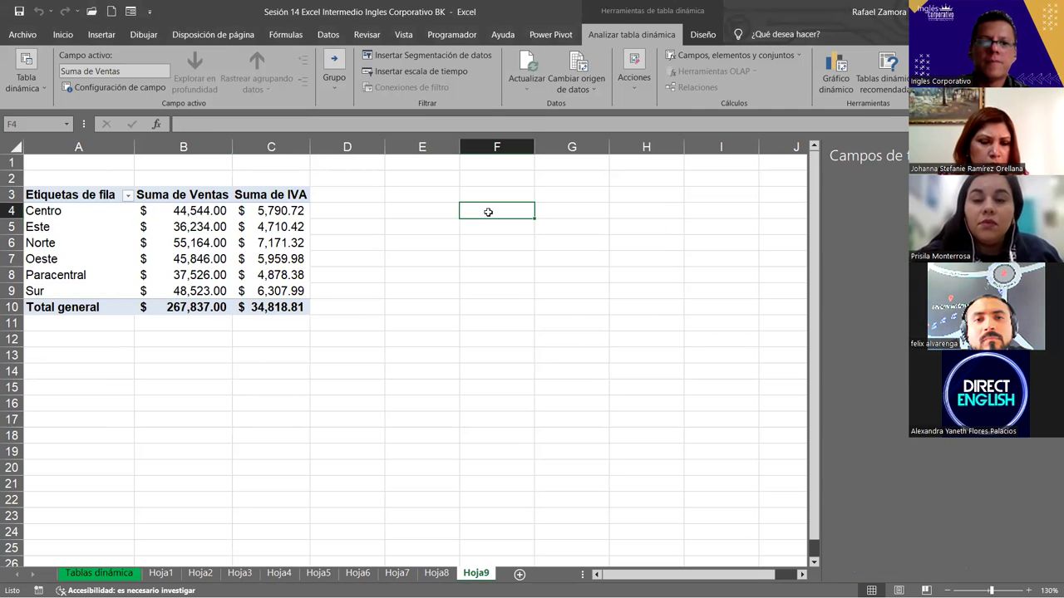
text())
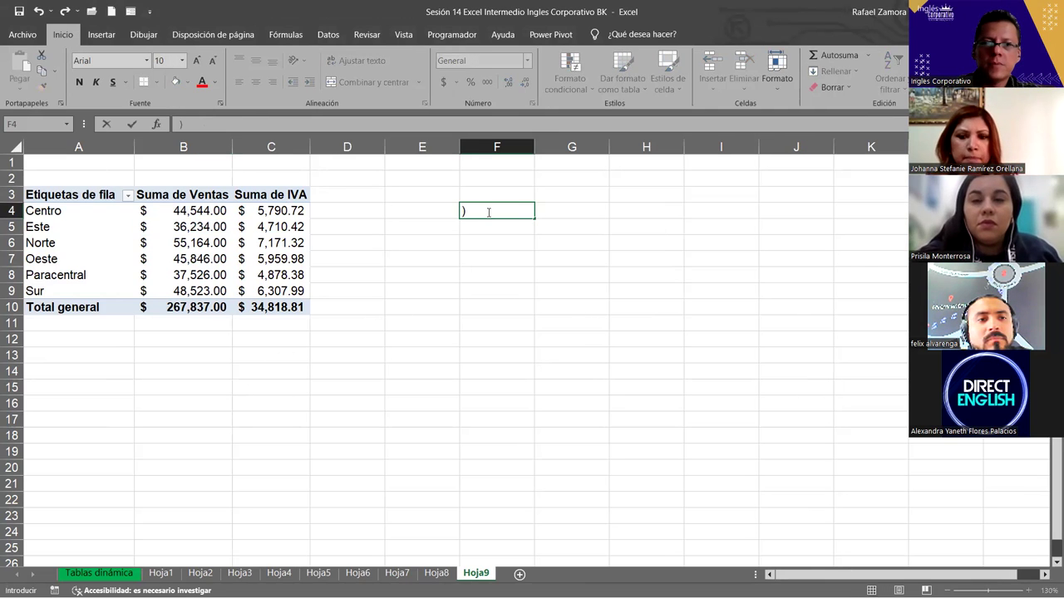
text(=)
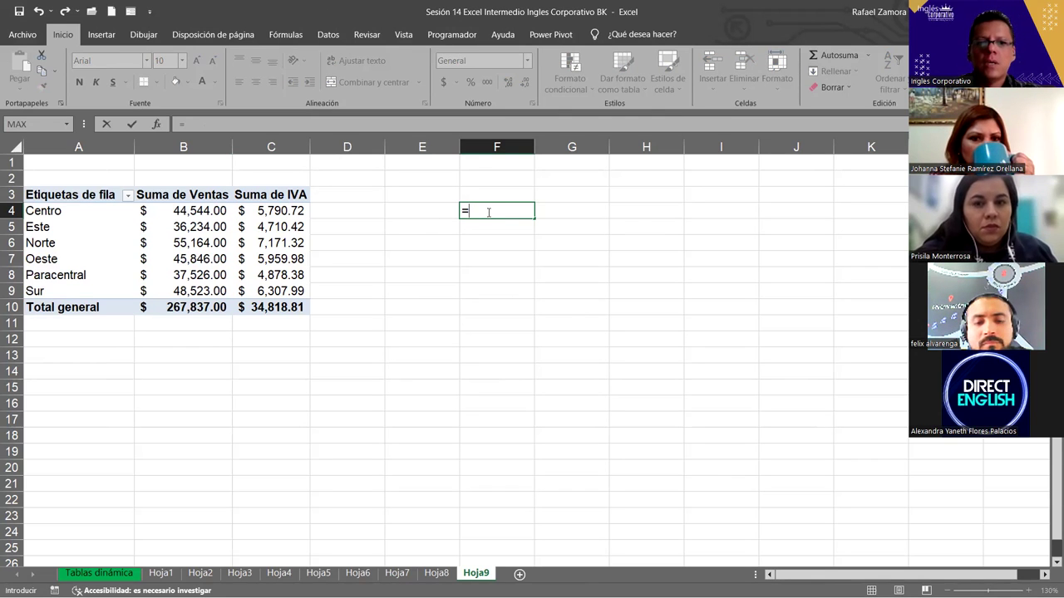
click(200, 208)
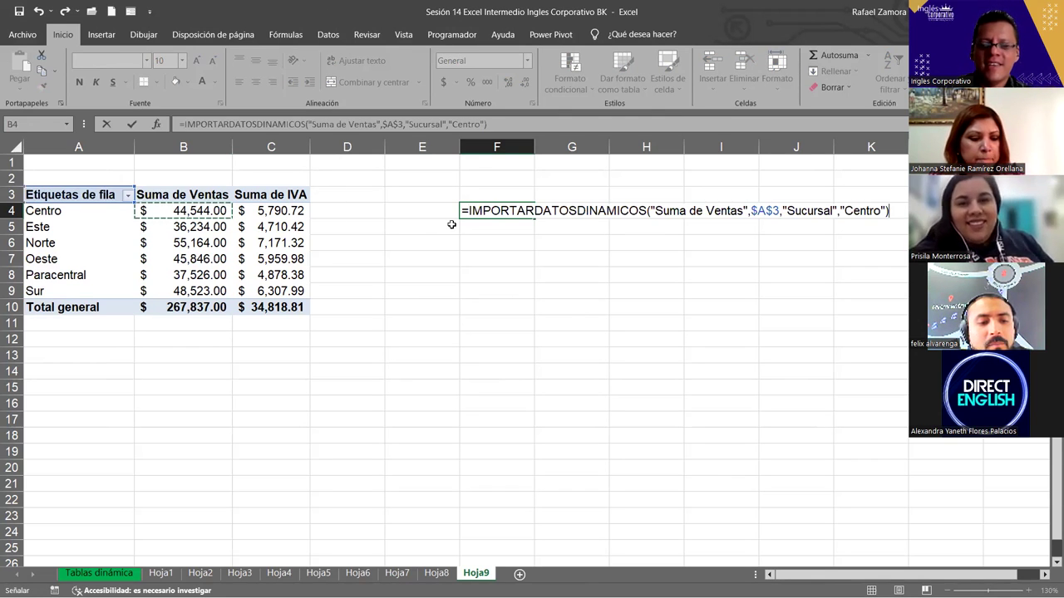
text(*13)
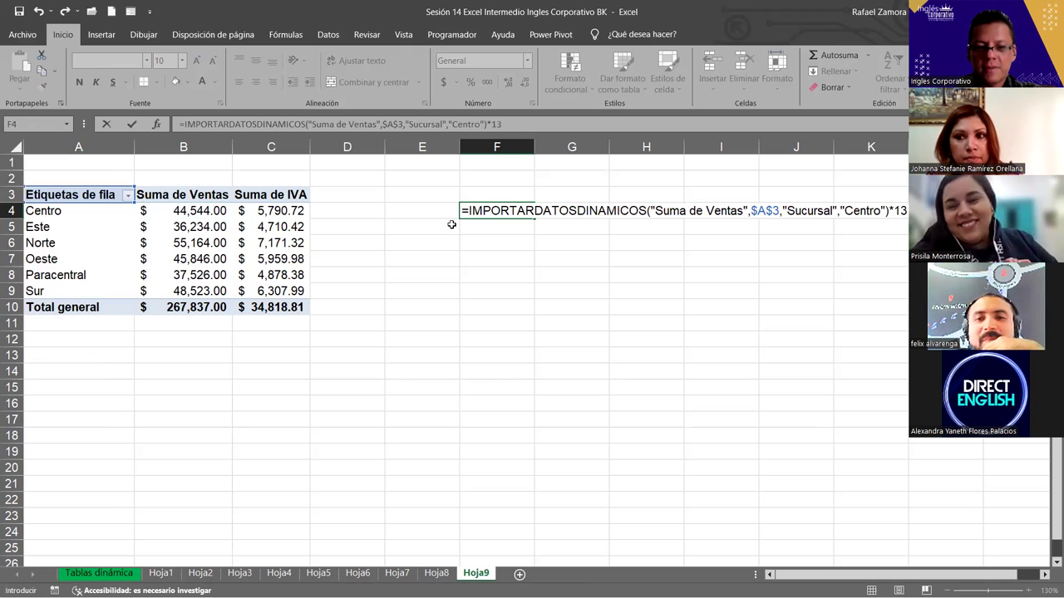
key(Return)
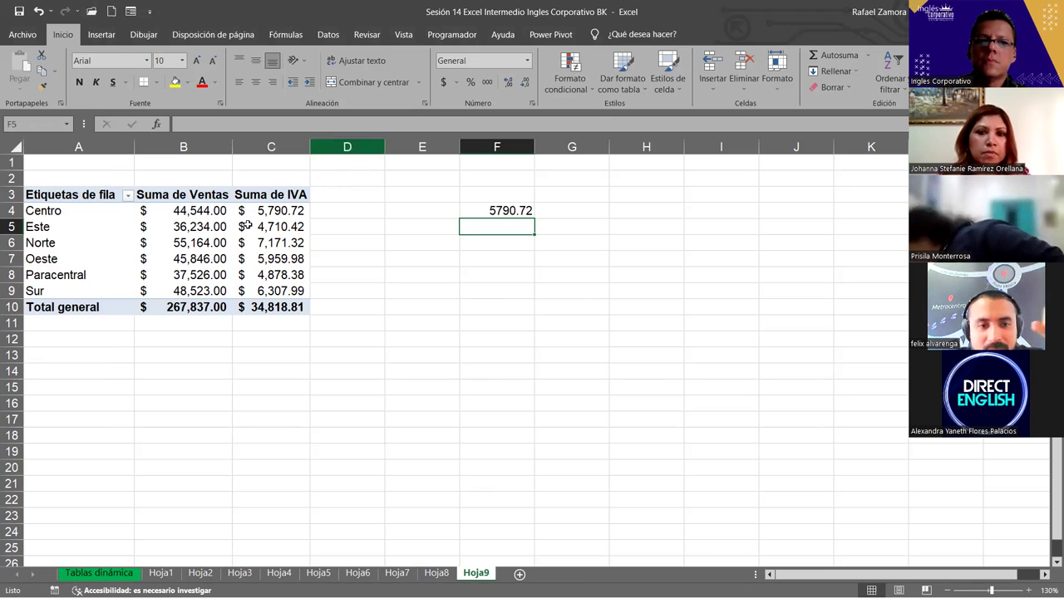
click(191, 259)
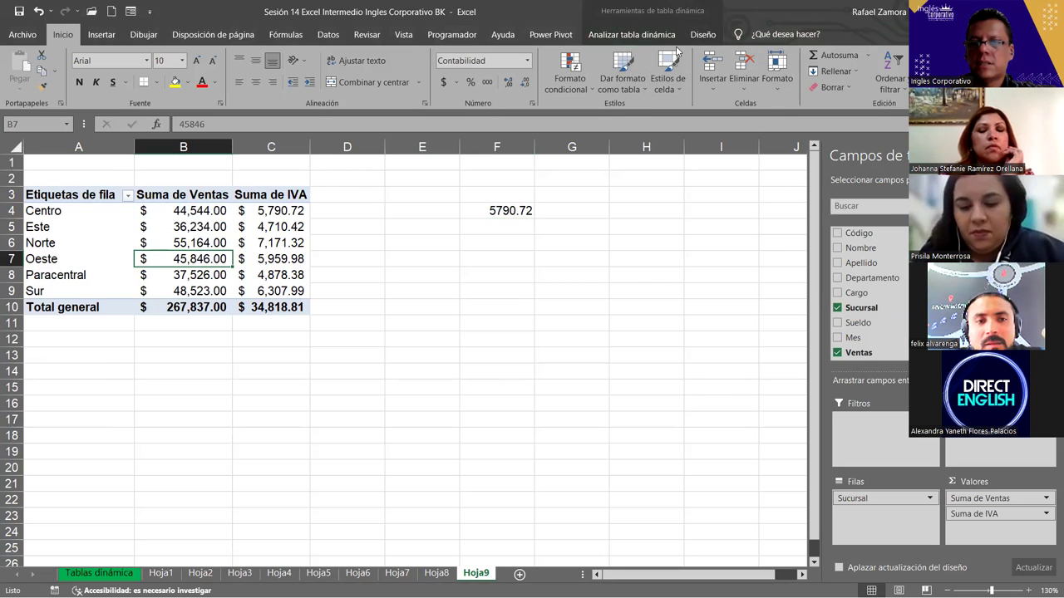
Reopen the Campos, elementos y conjuntos menu on the Analizar tabla dinámica tab
click(632, 34)
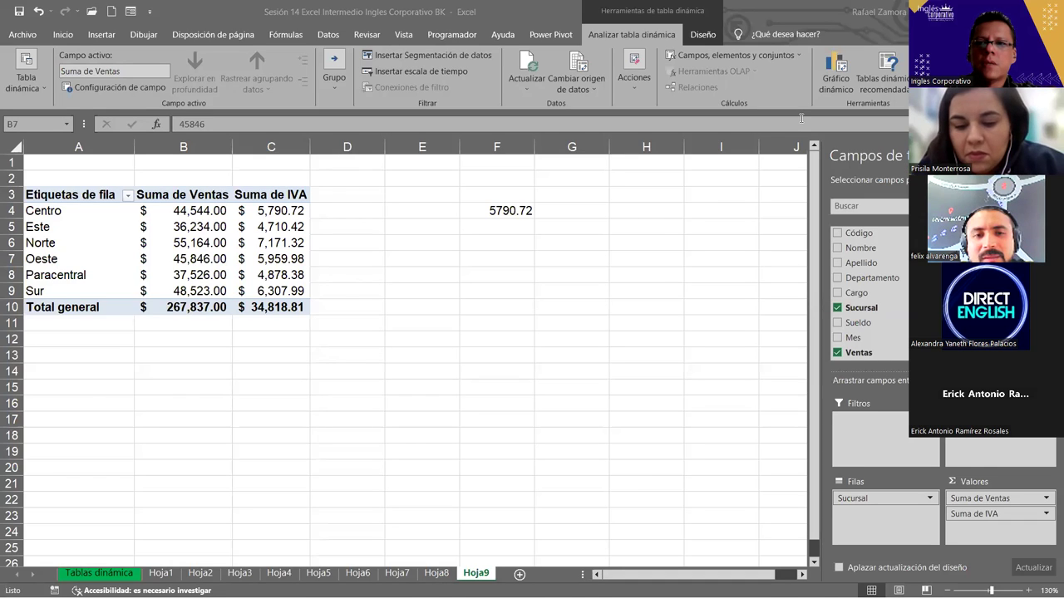
click(598, 114)
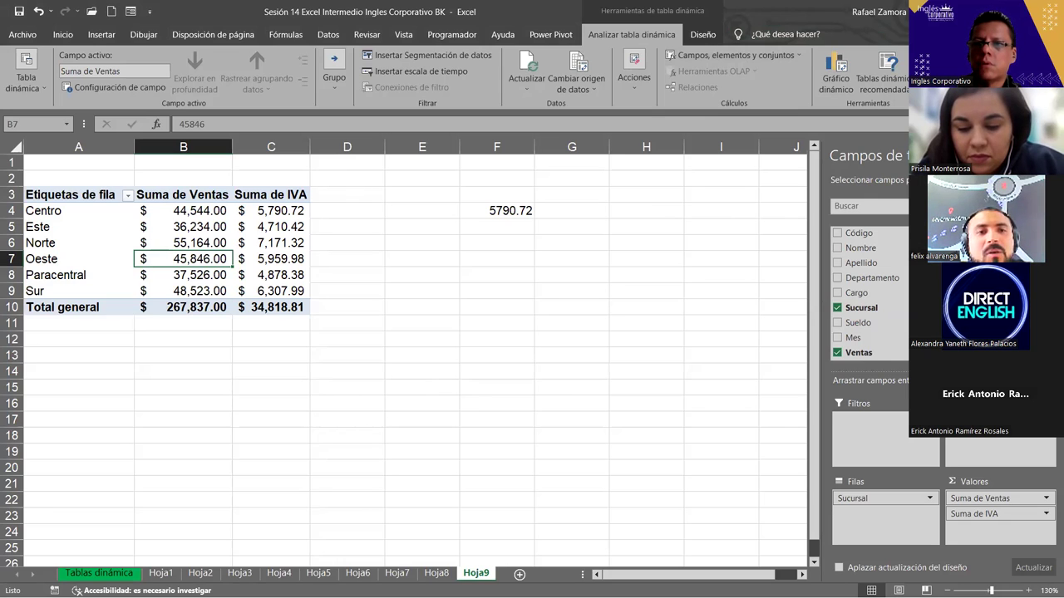
click(767, 59)
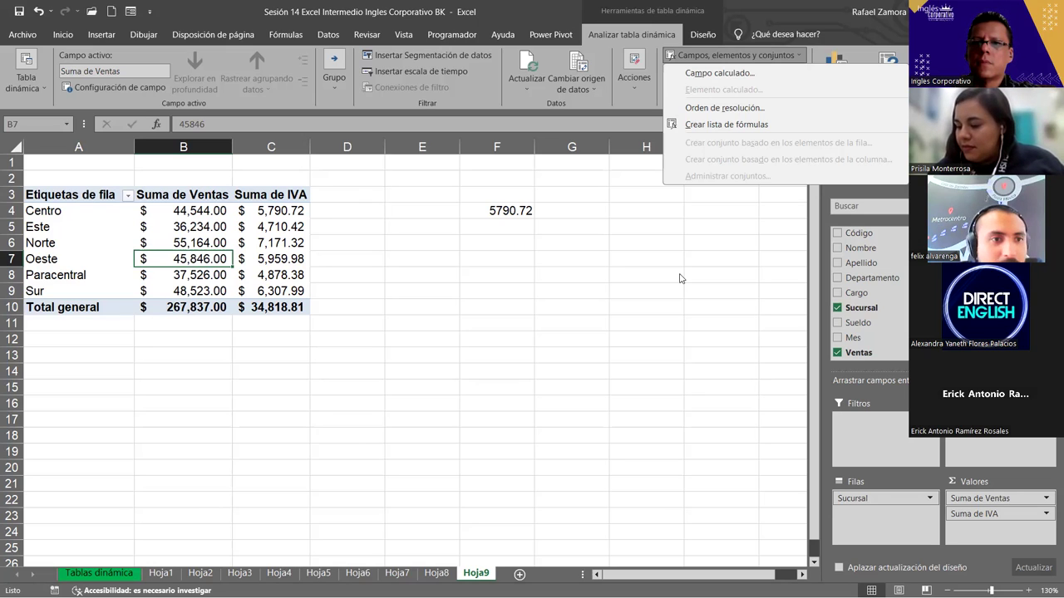
Dismiss the calculated-field menu and reselect Oeste's Ventas value in the Sucursal pivot
click(680, 278)
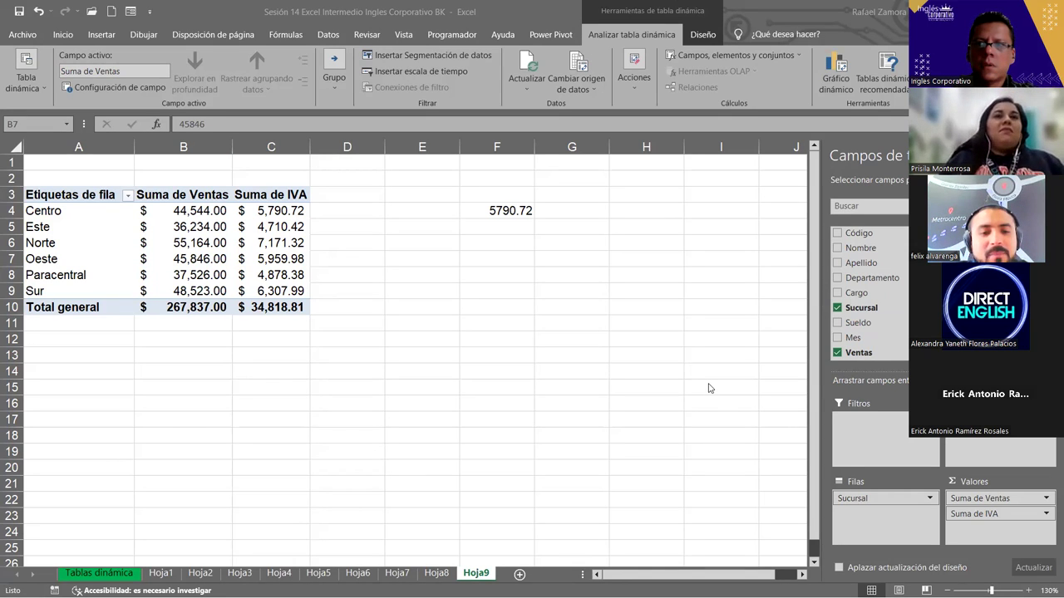
click(697, 77)
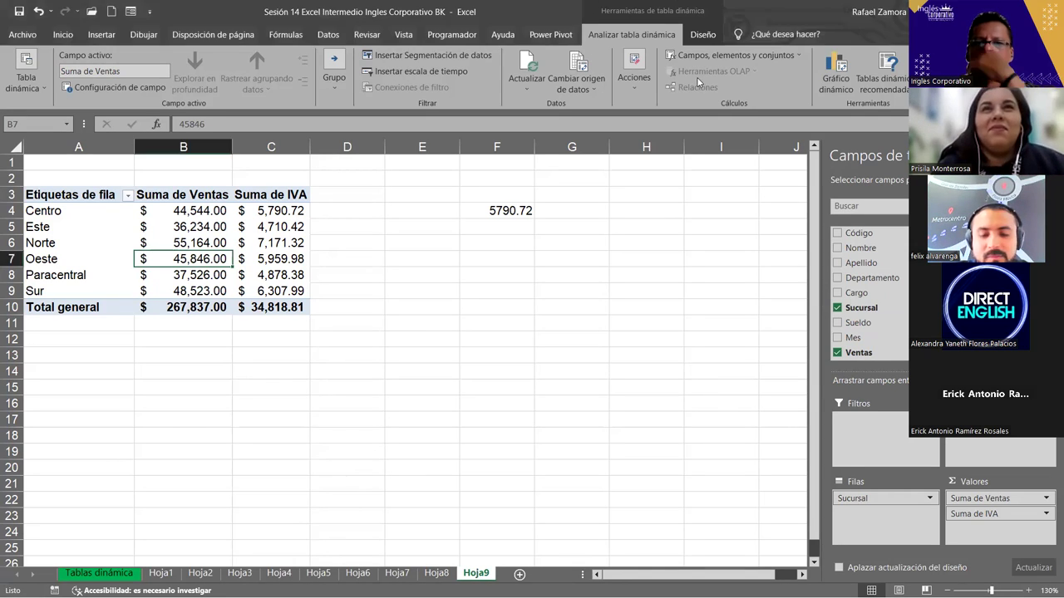
click(348, 261)
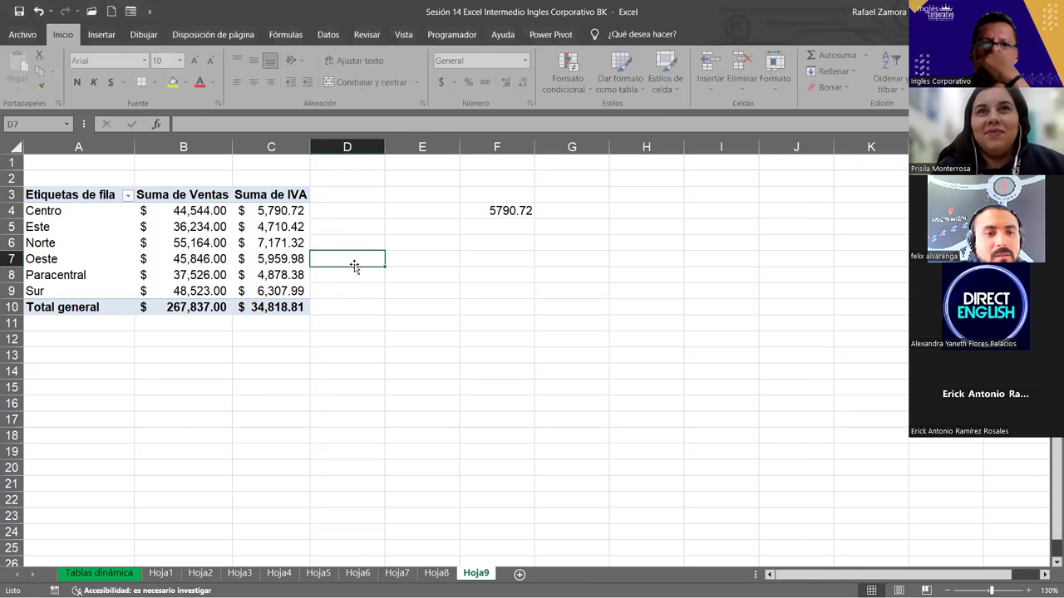
click(511, 343)
click(226, 254)
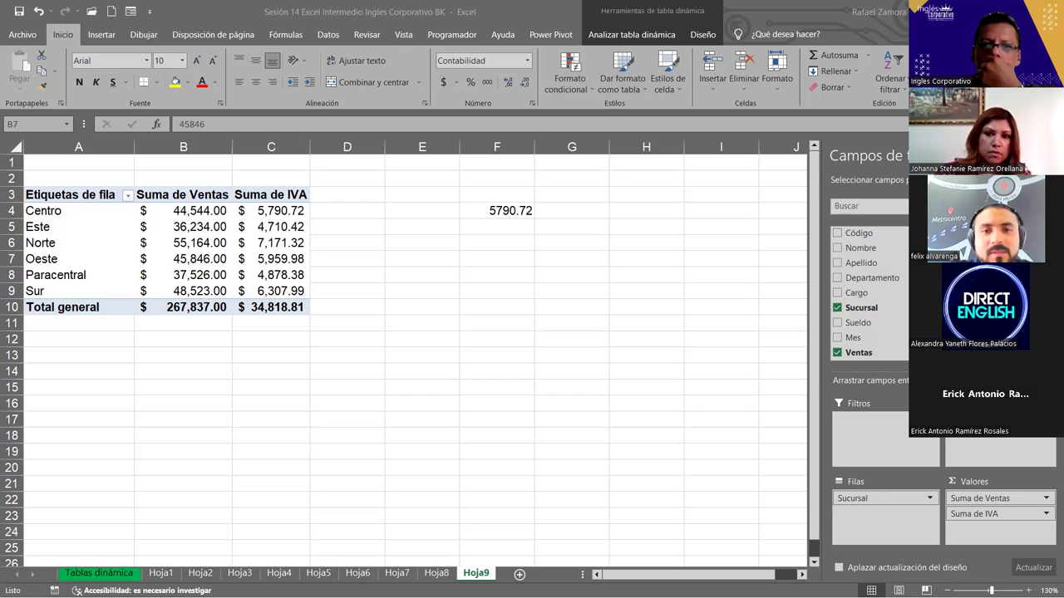
Delete the leftover 5790.72 check value from cell F4
key(alt+Tab)
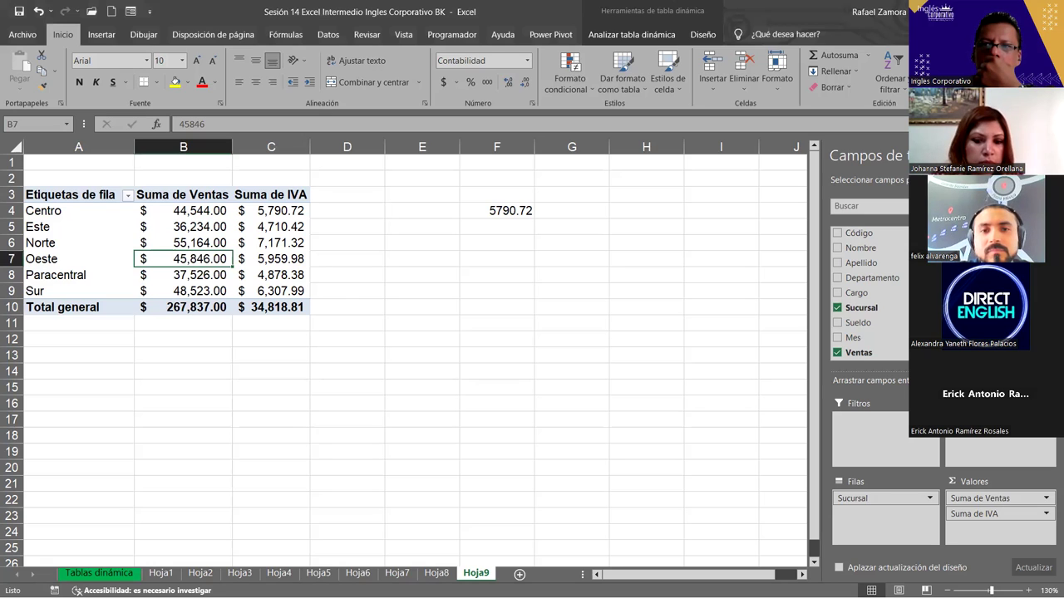
click(401, 353)
click(527, 212)
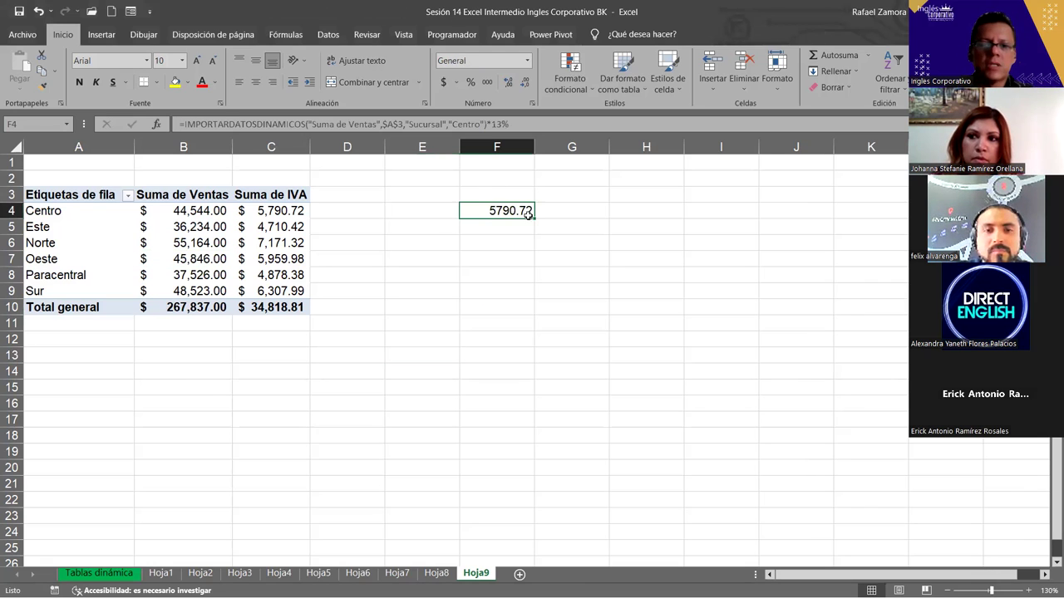
key(Delete)
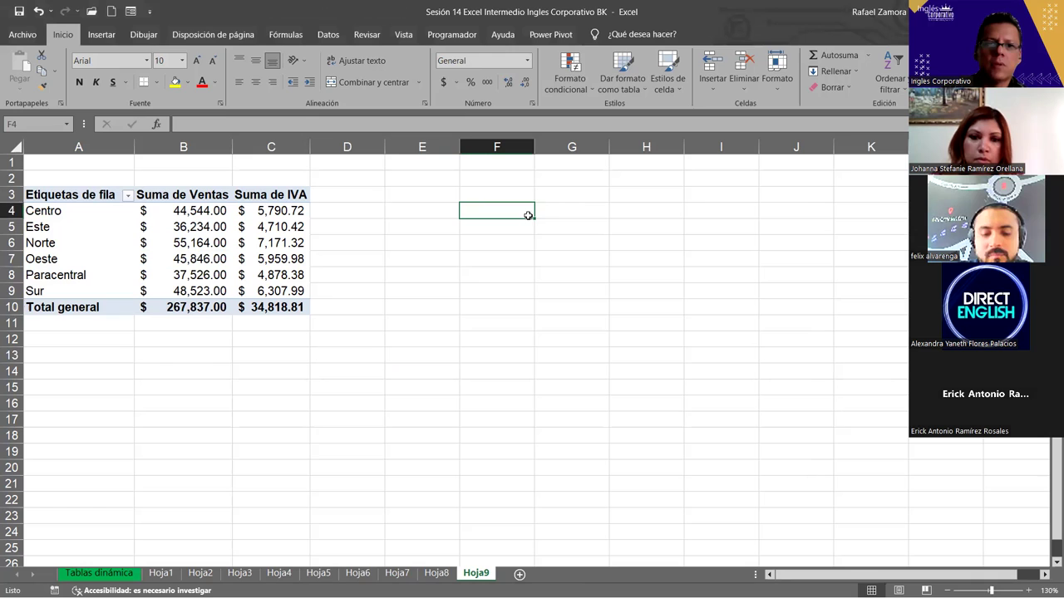
Select a cell in the pivot and show the Analizar tabla dinámica tools
click(422, 290)
click(256, 232)
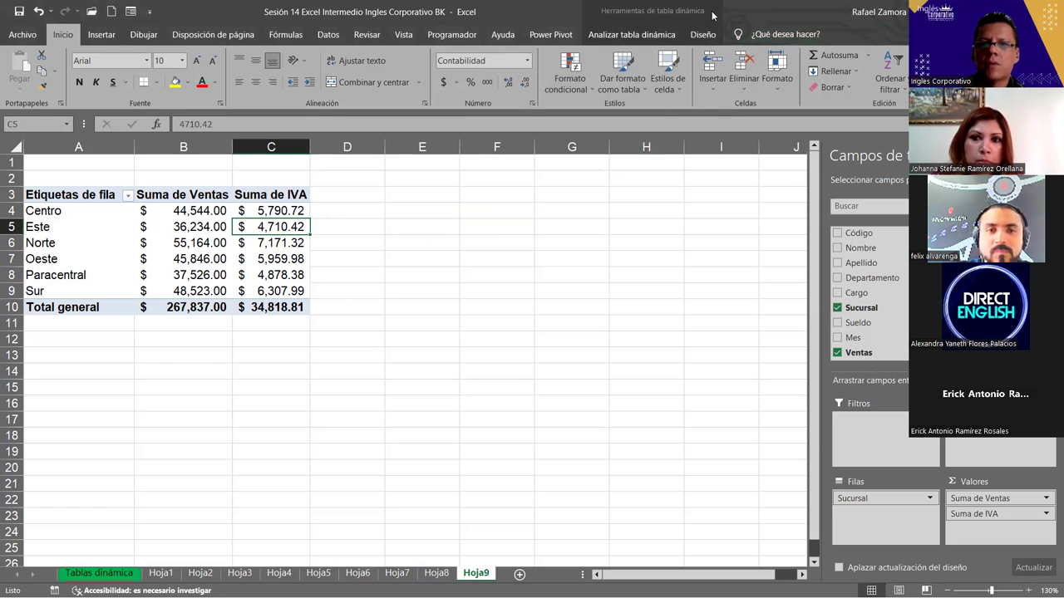
click(644, 35)
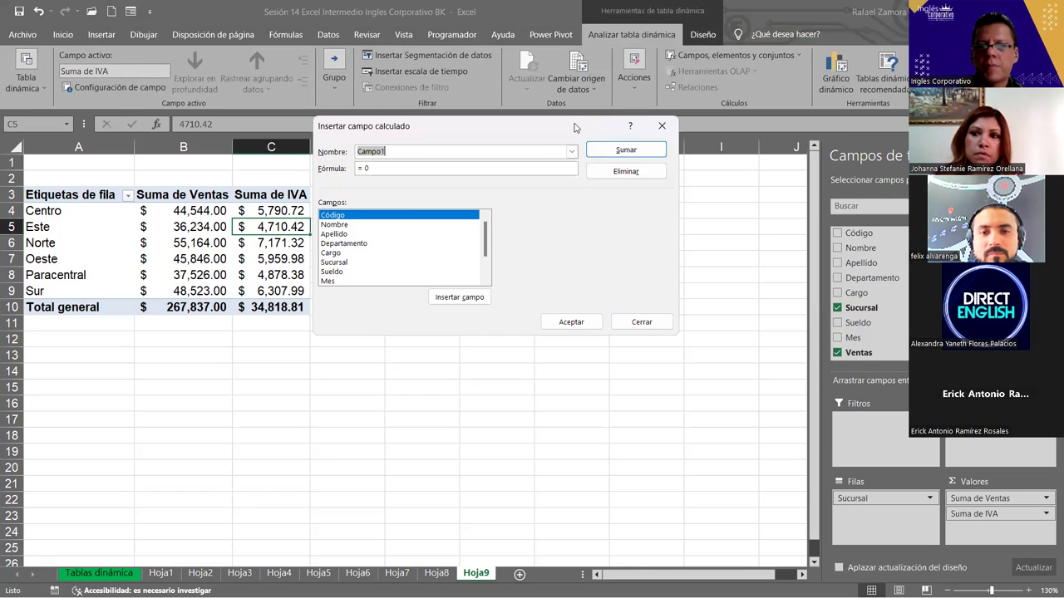
Create the TOTAL calculated field as =Ventas+IVA, adding Suma de TOTAL (302,655.81) to the pivot
drag(574, 126, 723, 95)
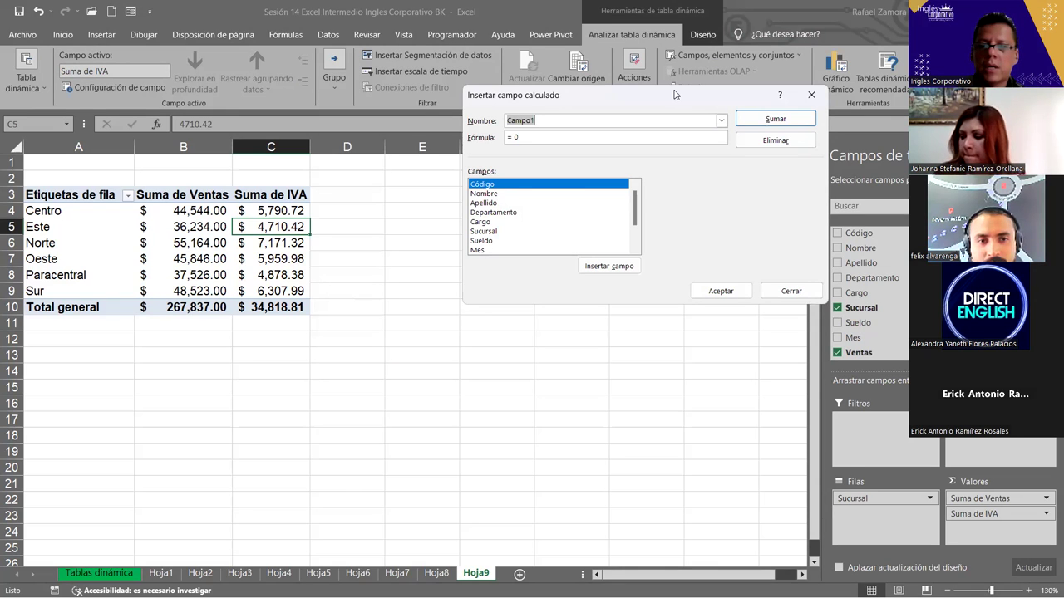
drag(582, 95, 460, 89)
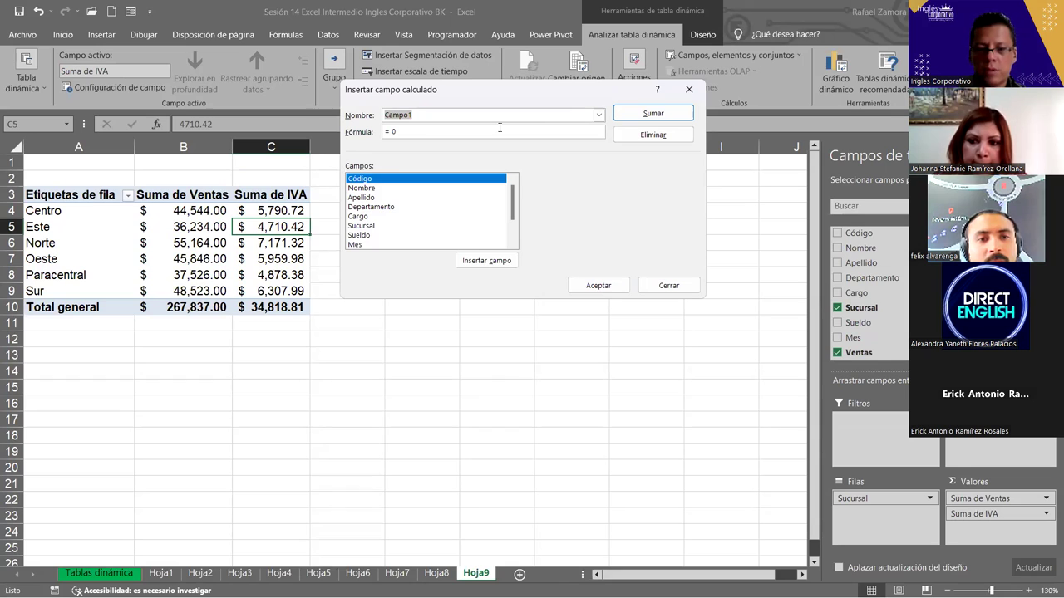
text(TOTAL)
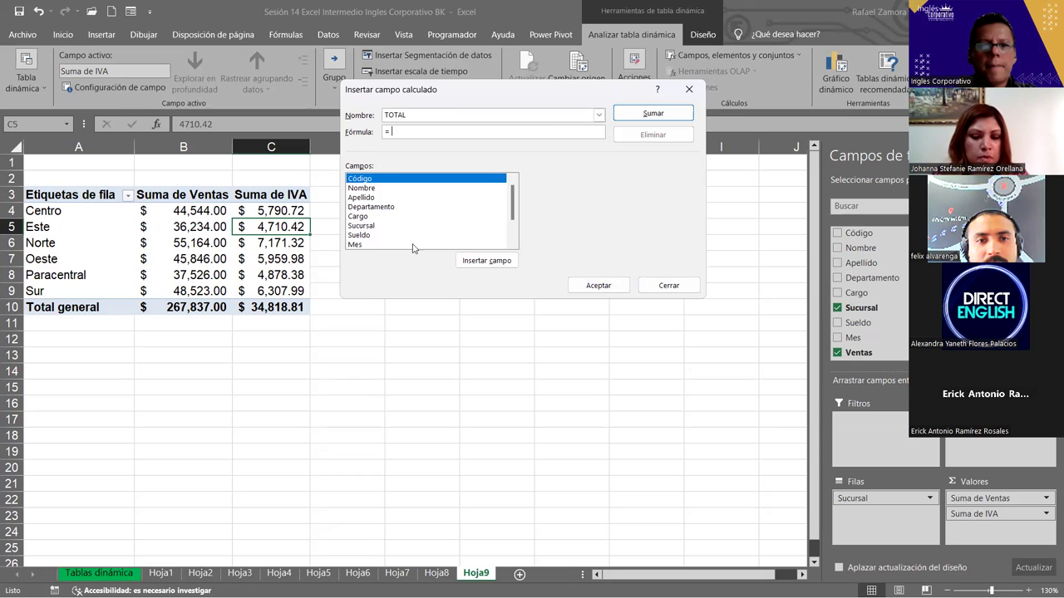
scroll(399, 241, down, 2)
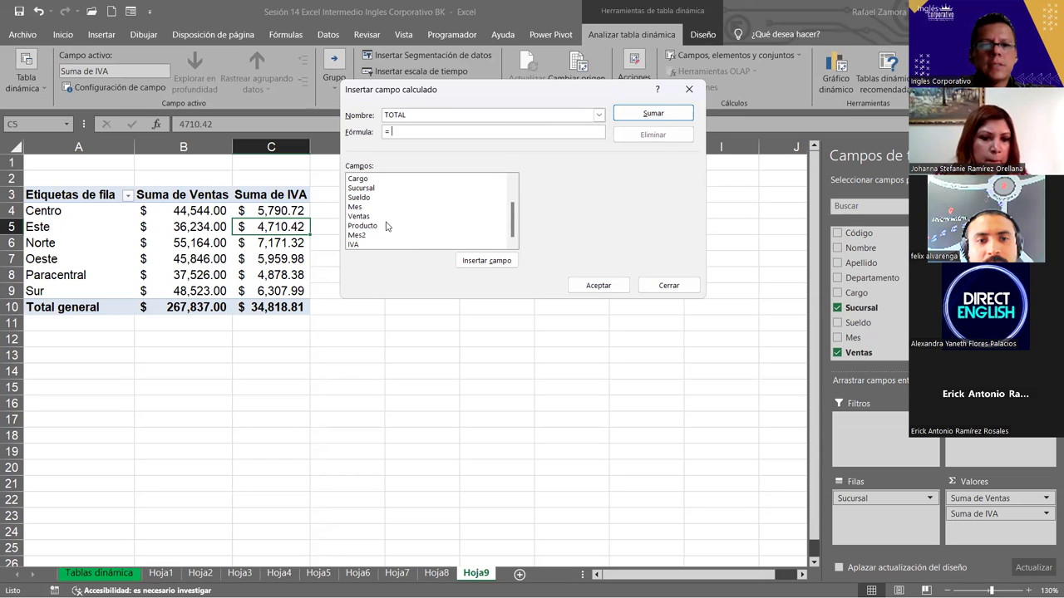
click(377, 218)
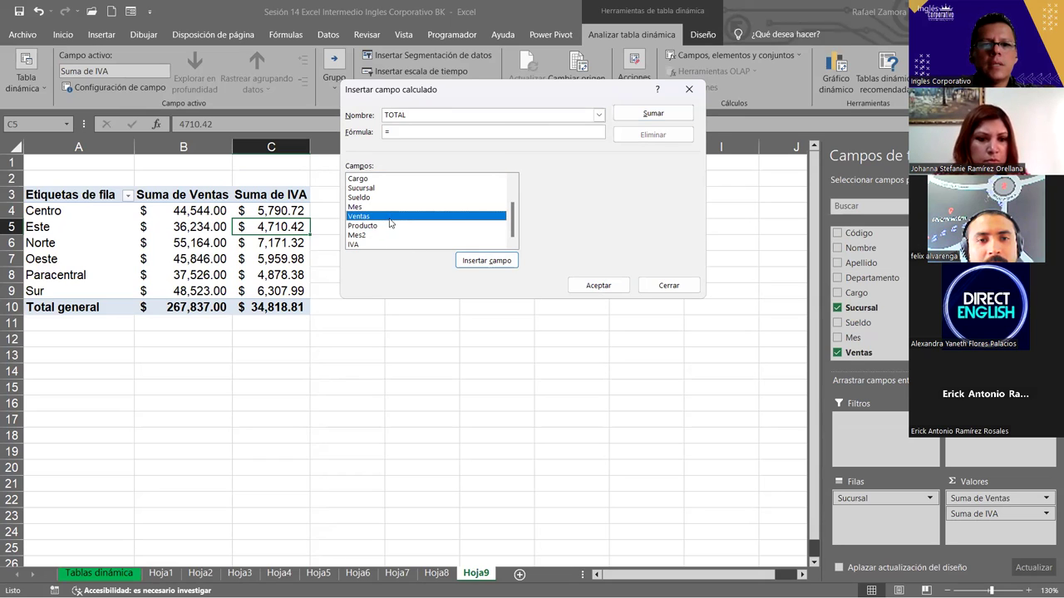
click(492, 263)
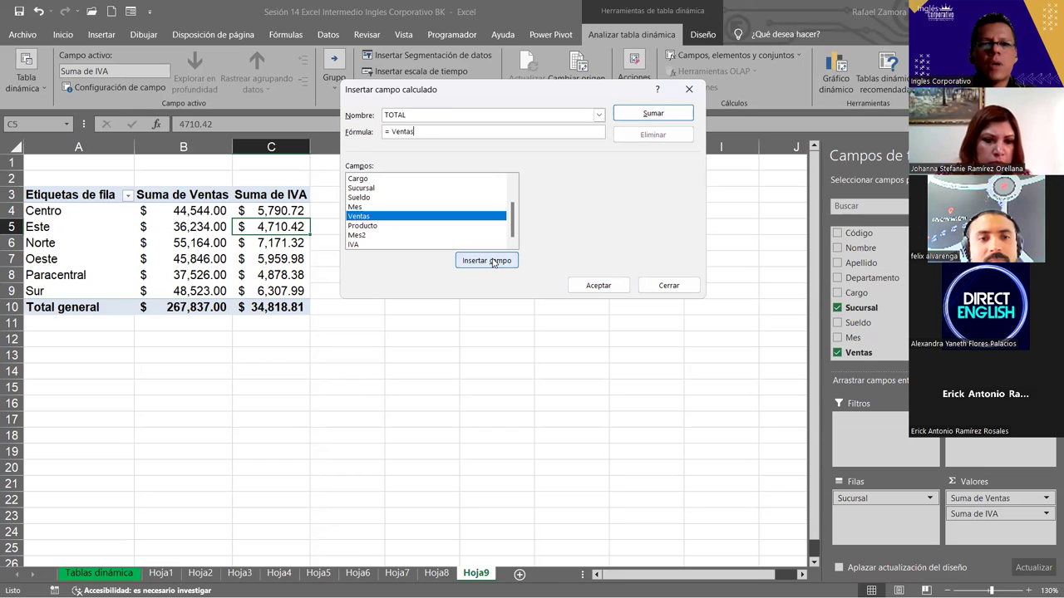
text(+)
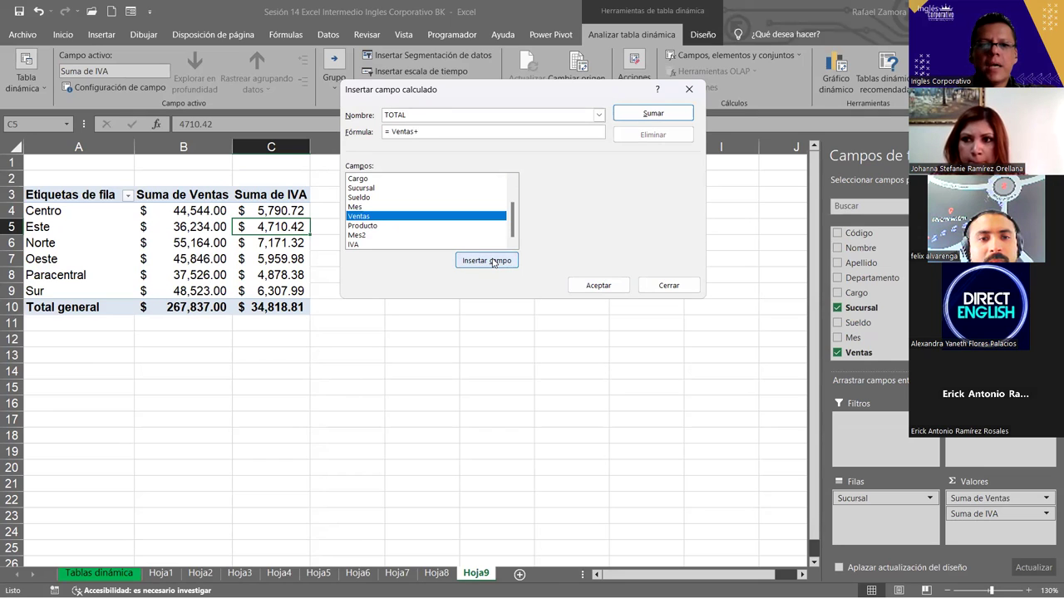
click(356, 244)
click(487, 260)
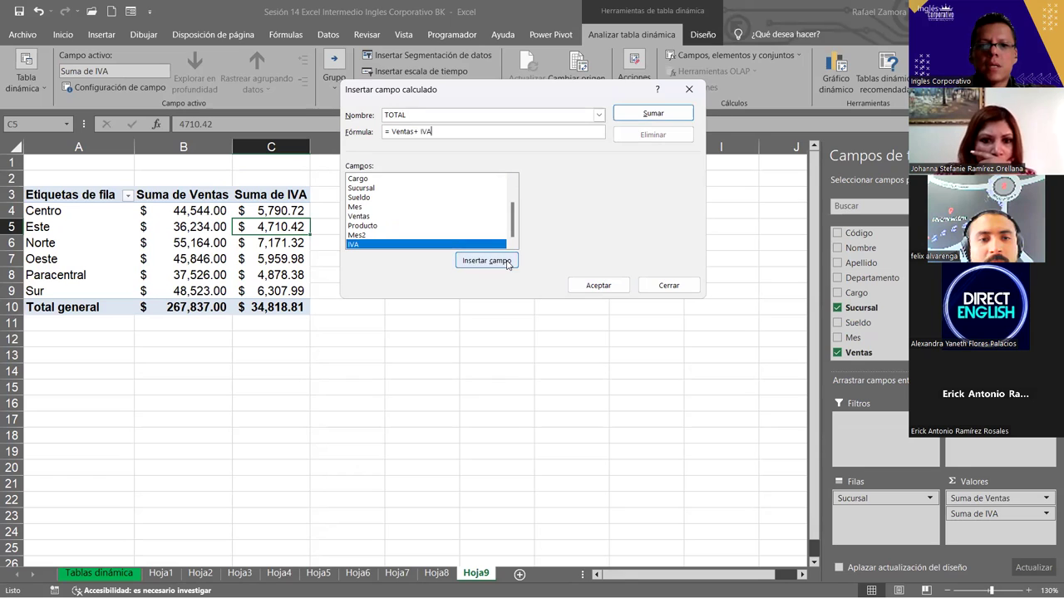
click(670, 113)
click(601, 291)
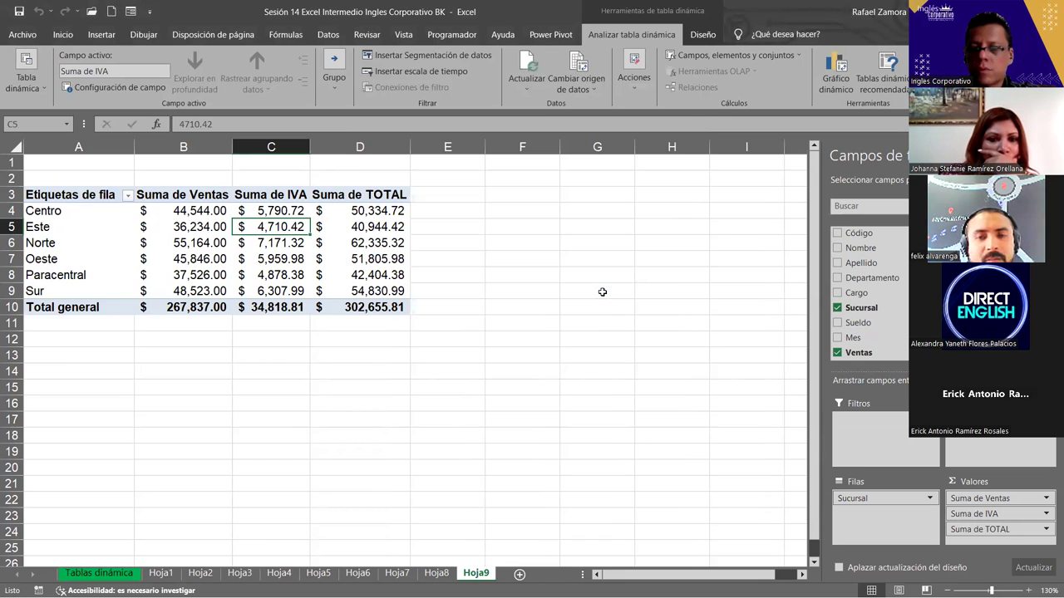
click(540, 210)
text(=)
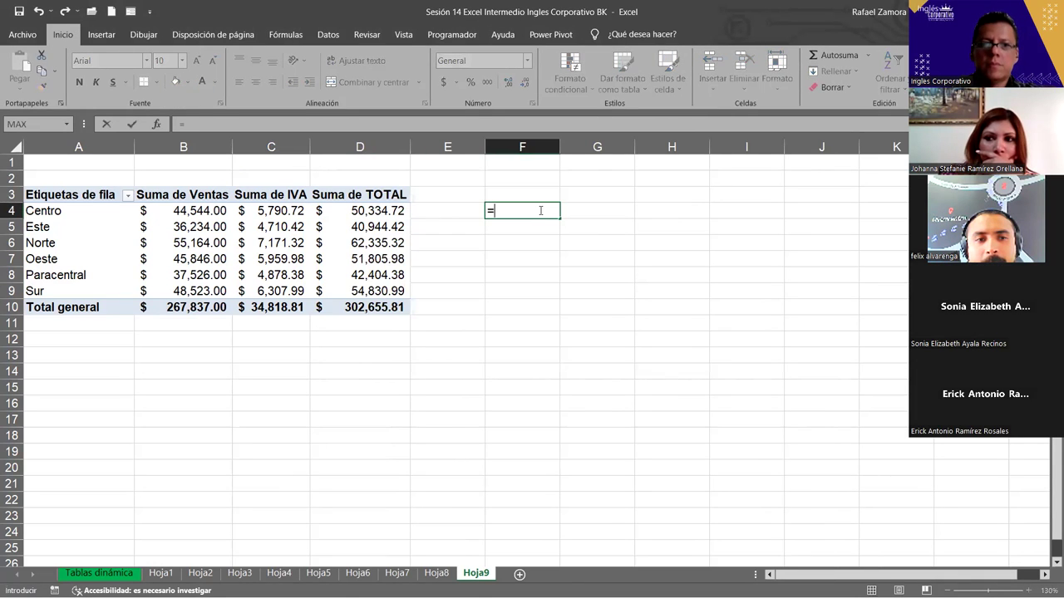
key(Escape)
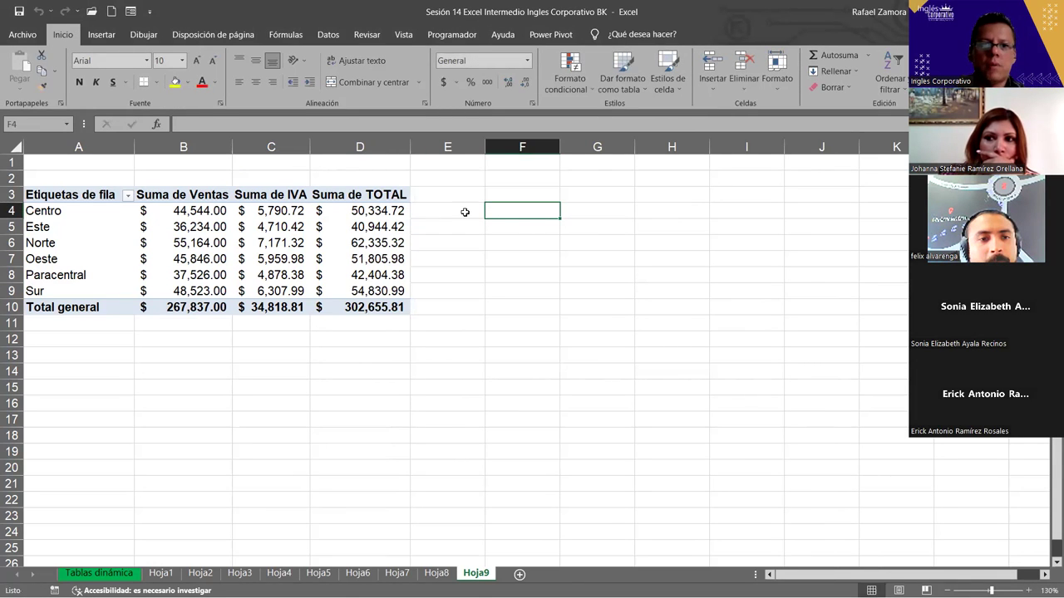
click(378, 230)
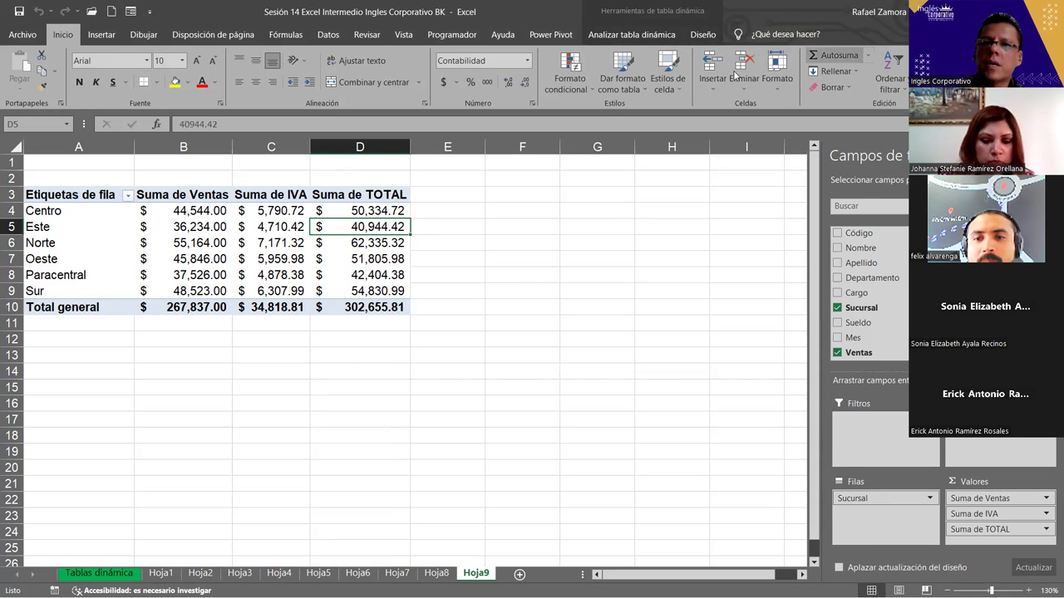
click(639, 36)
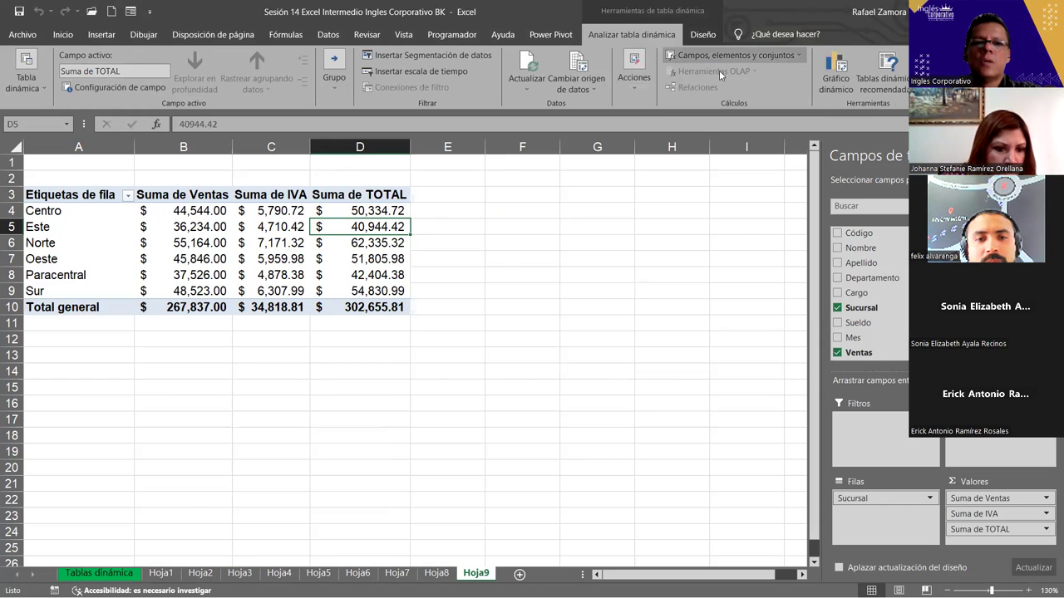
click(719, 56)
click(723, 74)
scroll(368, 237, down, 2)
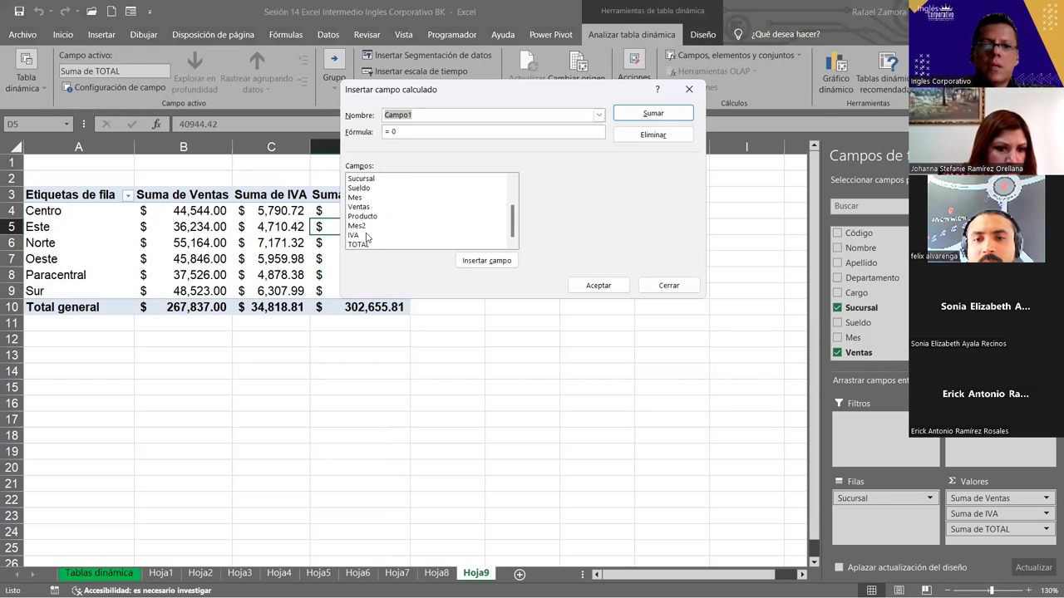
click(367, 245)
click(598, 114)
click(444, 138)
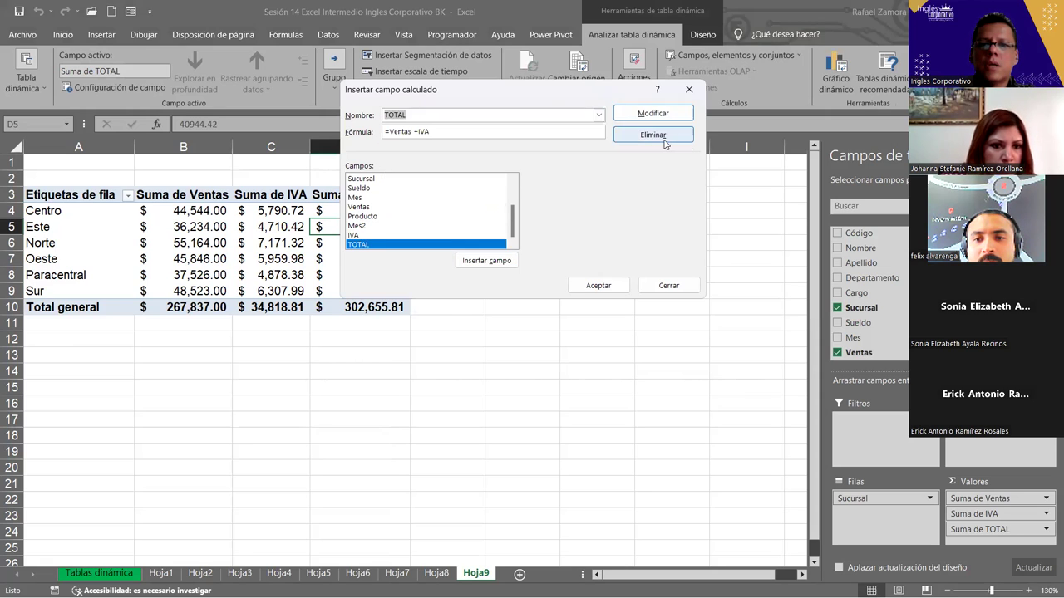
click(640, 137)
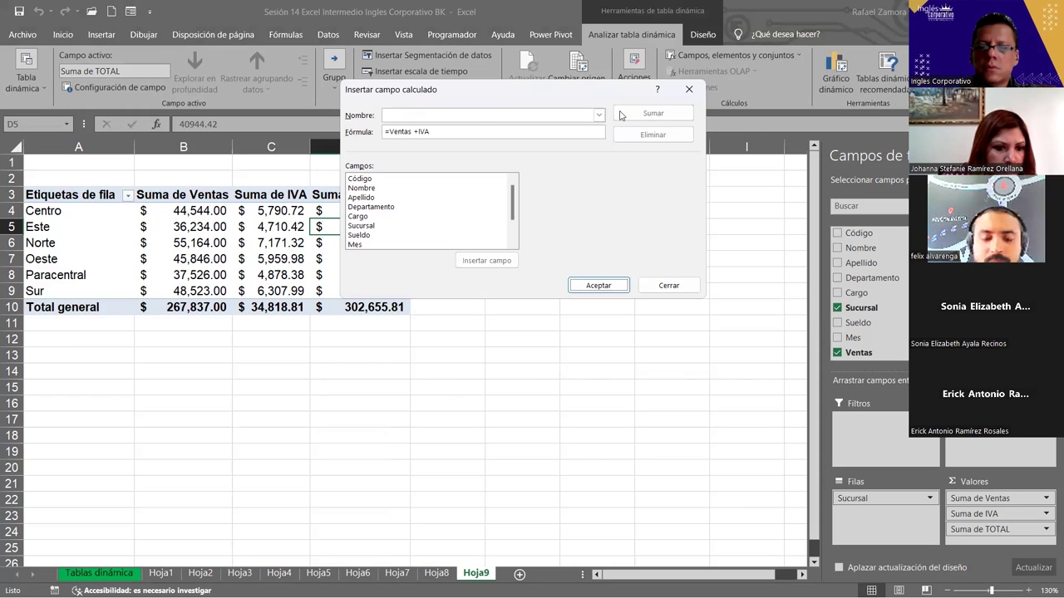
drag(534, 93, 610, 110)
click(533, 133)
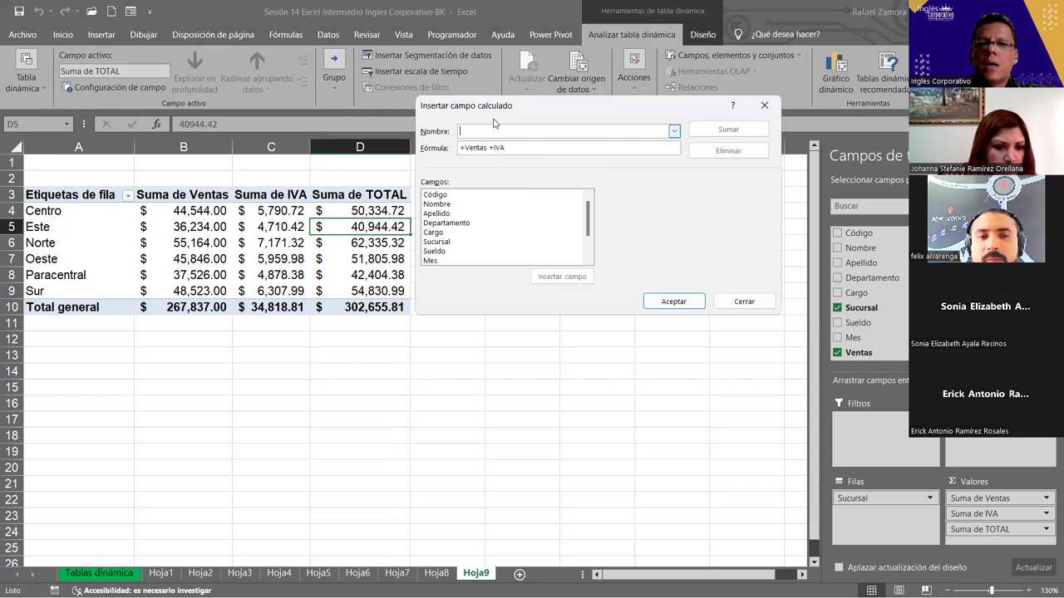
text(TOTAL)
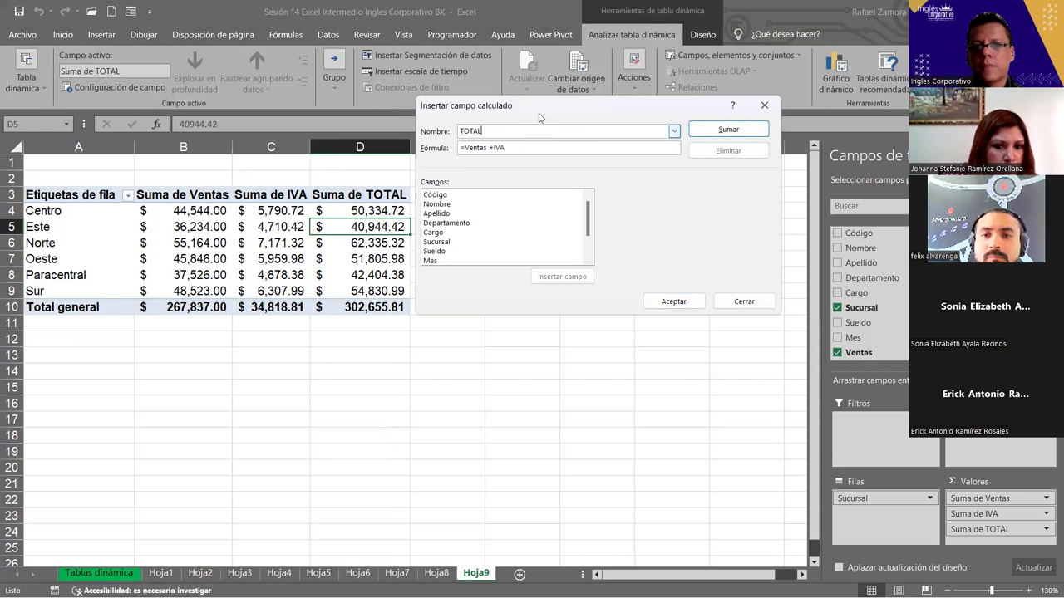
click(675, 302)
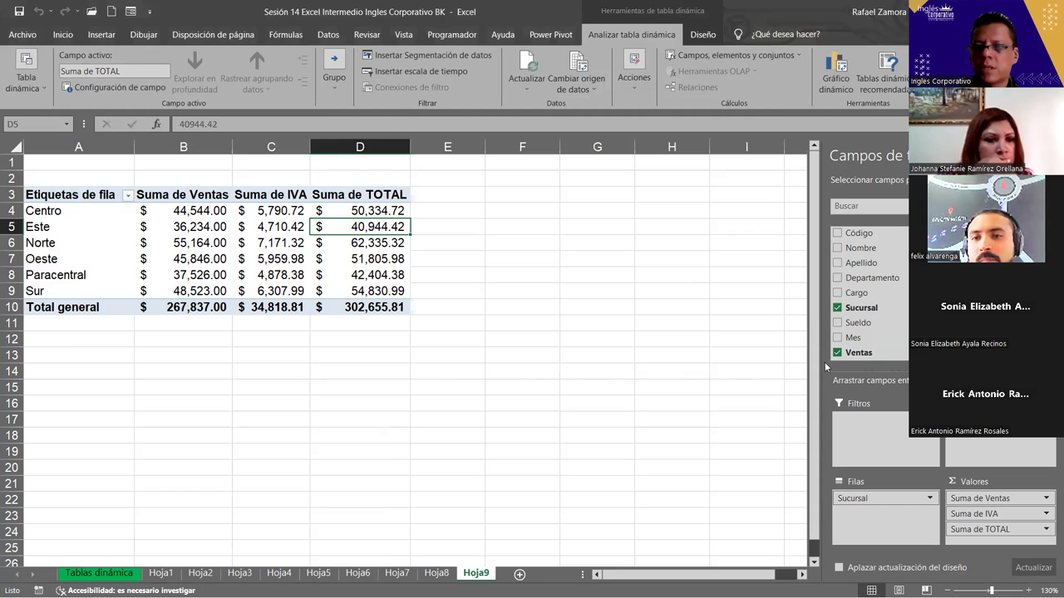
Remove Suma de TOTAL from the pivot values and open the calculated-field dialog
click(981, 531)
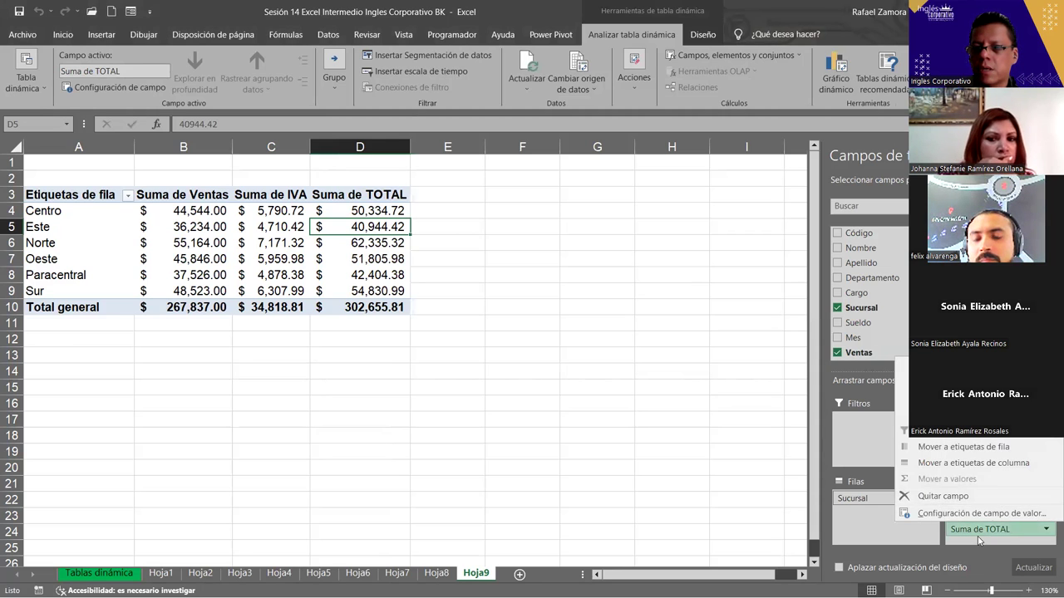
drag(979, 531, 364, 137)
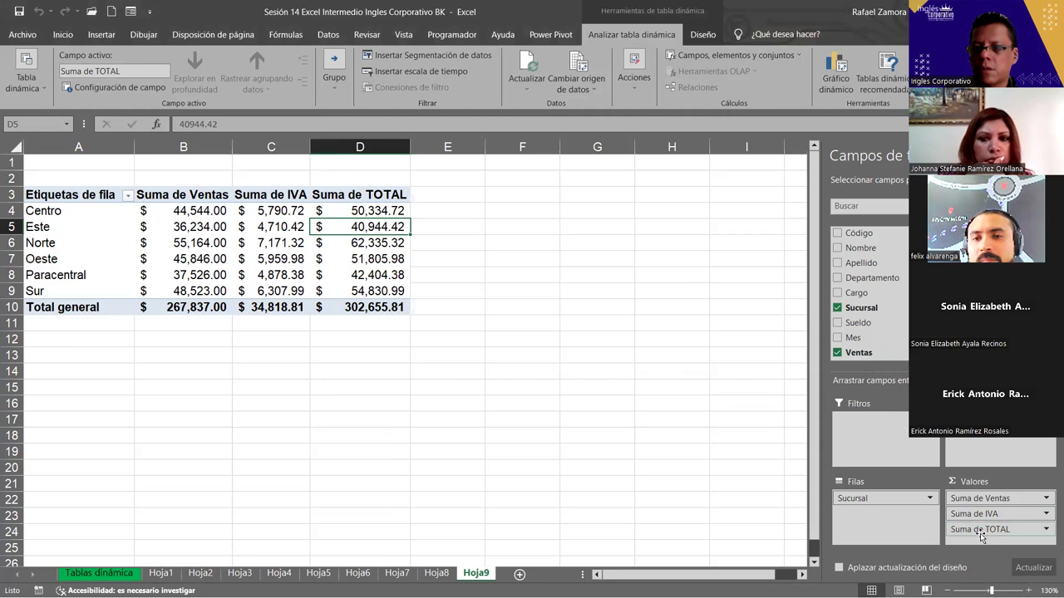
click(274, 241)
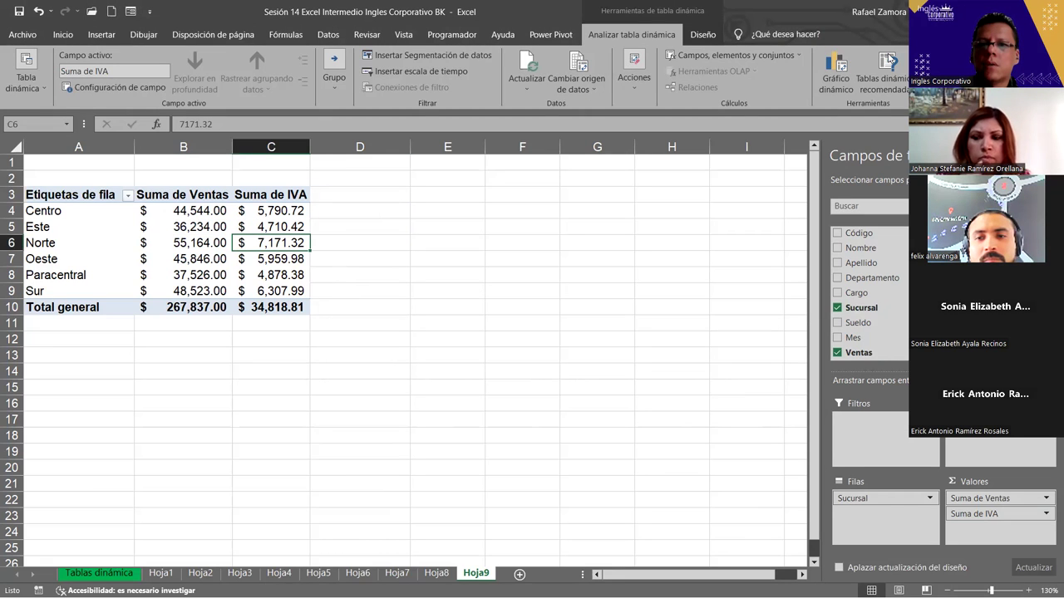
click(728, 55)
click(706, 73)
Define TOTAL as =Ventas+IVA, removing the stray 0, and accept the field
text(TOTAL)
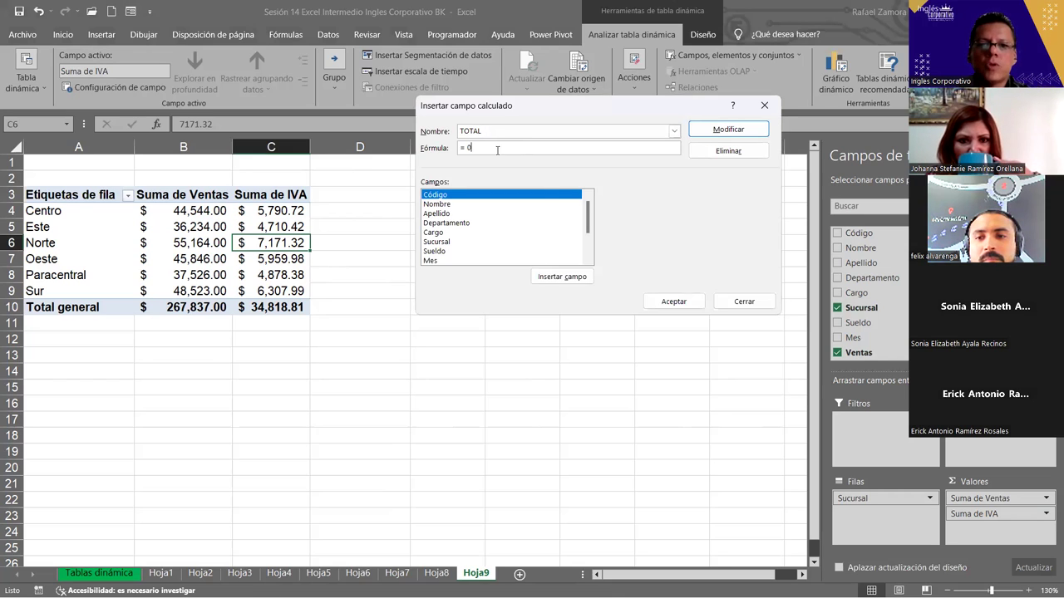
drag(587, 209, 586, 233)
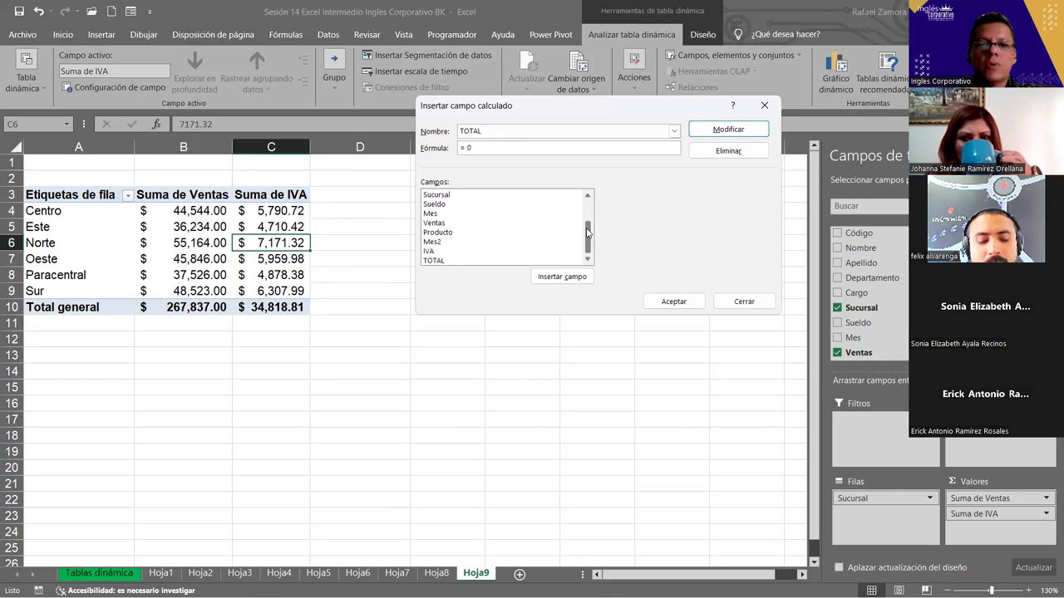
click(438, 225)
click(565, 278)
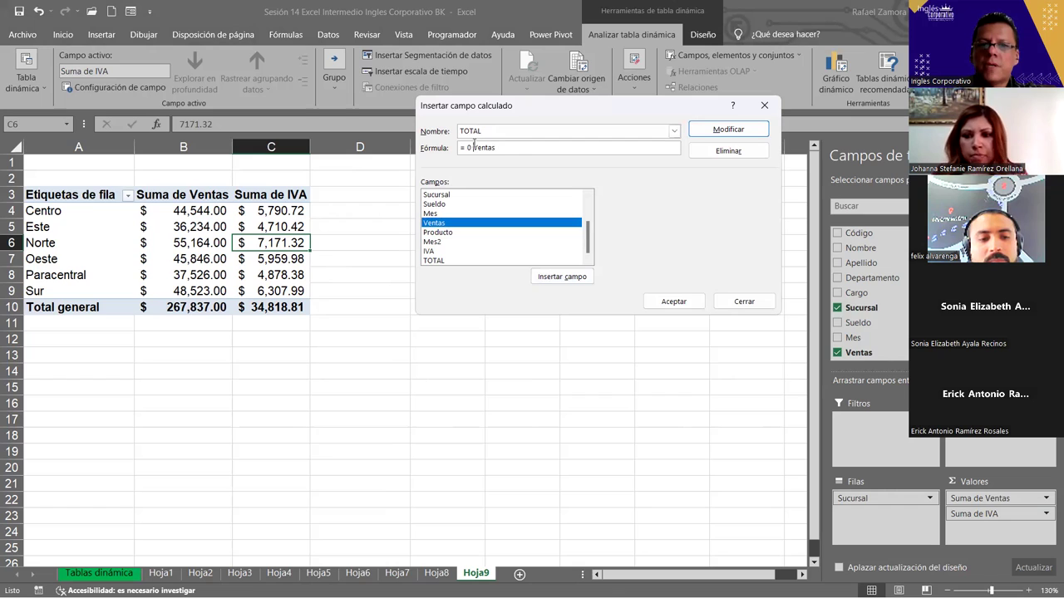
key(BackSpace)
key(BackSpace)
key(BackSpace)
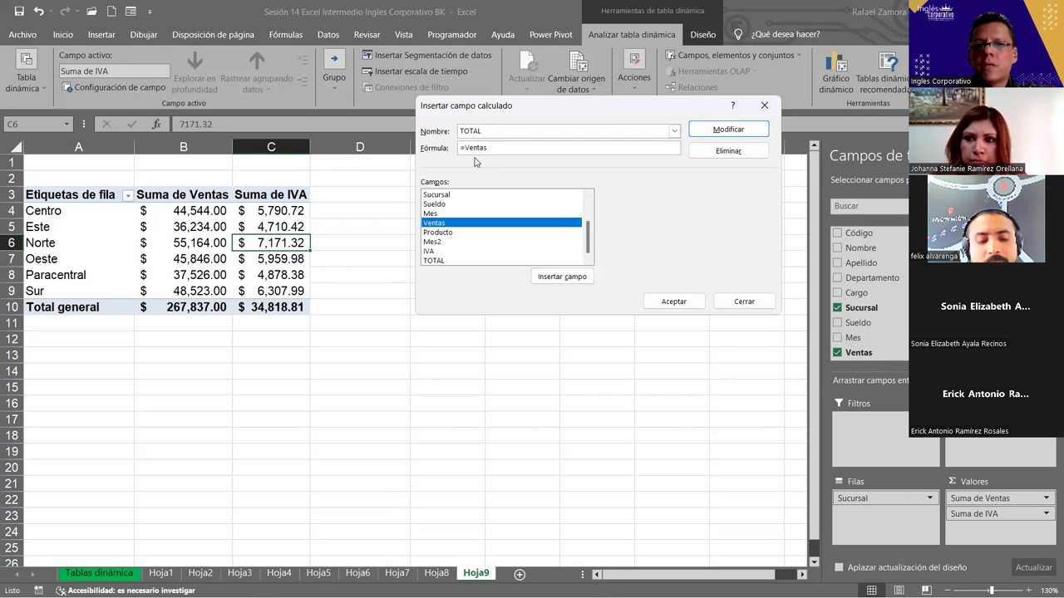
click(505, 150)
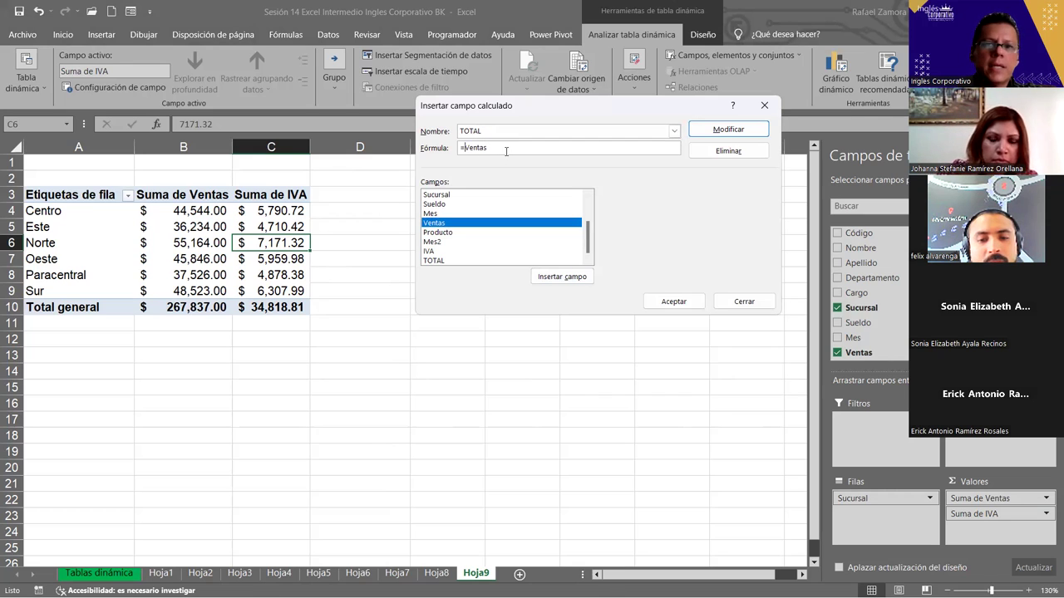
text(+)
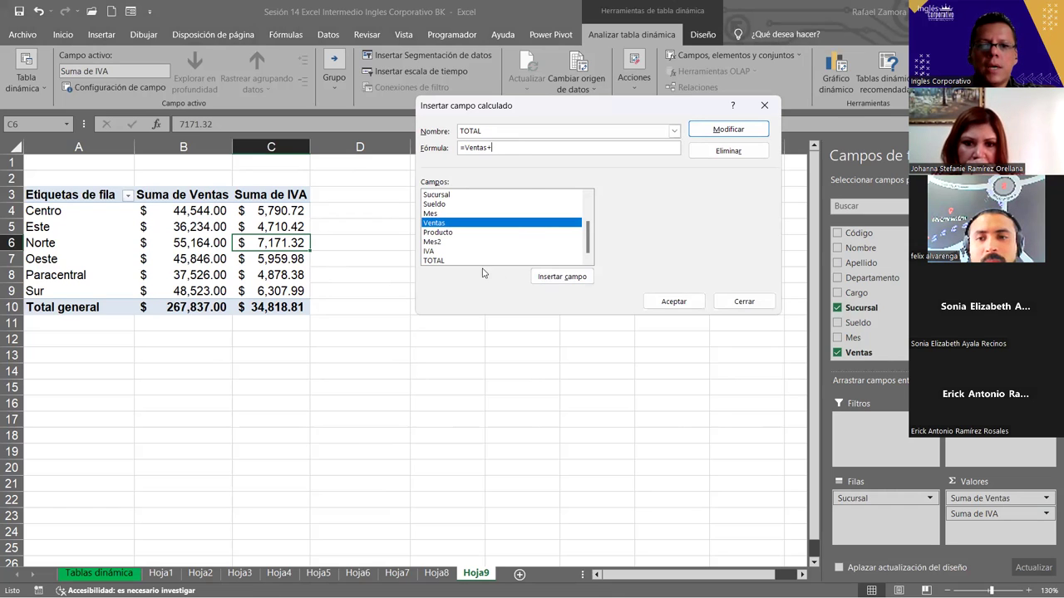
click(432, 251)
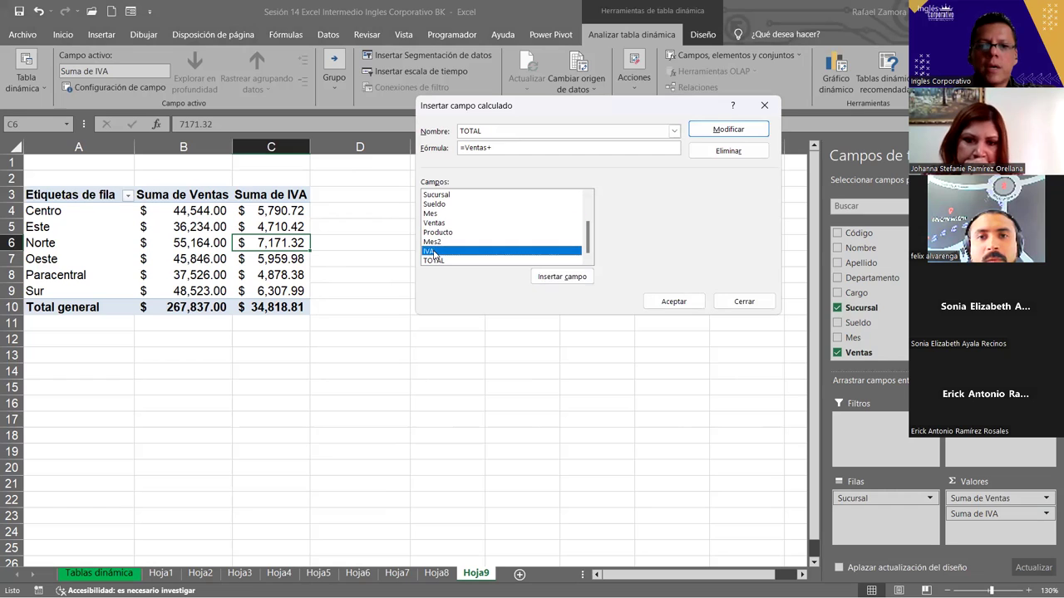
click(562, 276)
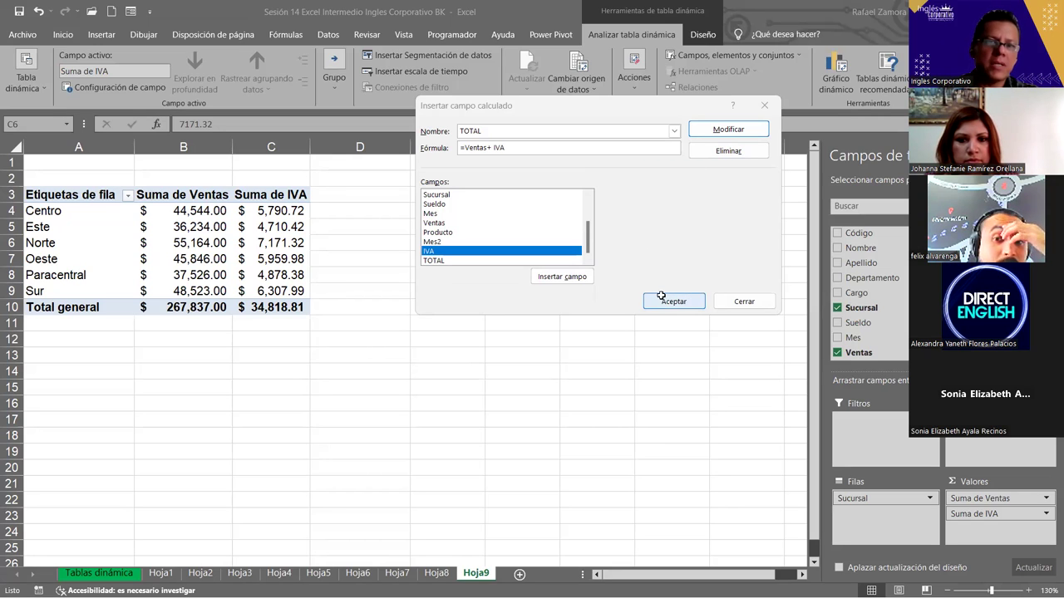
click(288, 214)
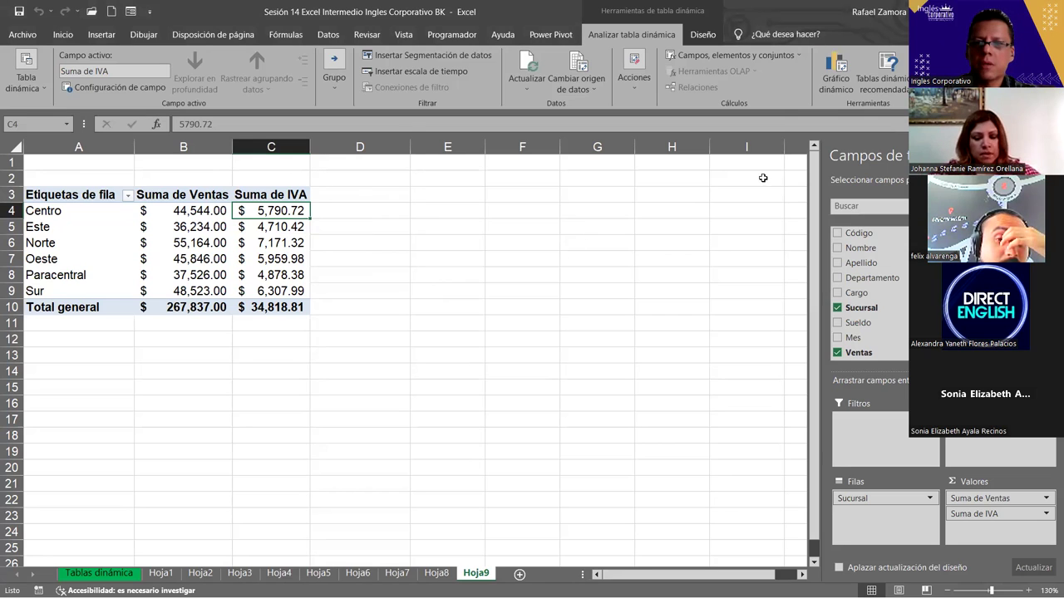
Select TOTAL in the Campo calculado dialog and apply Modificar to keep =Ventas+IVA
click(532, 242)
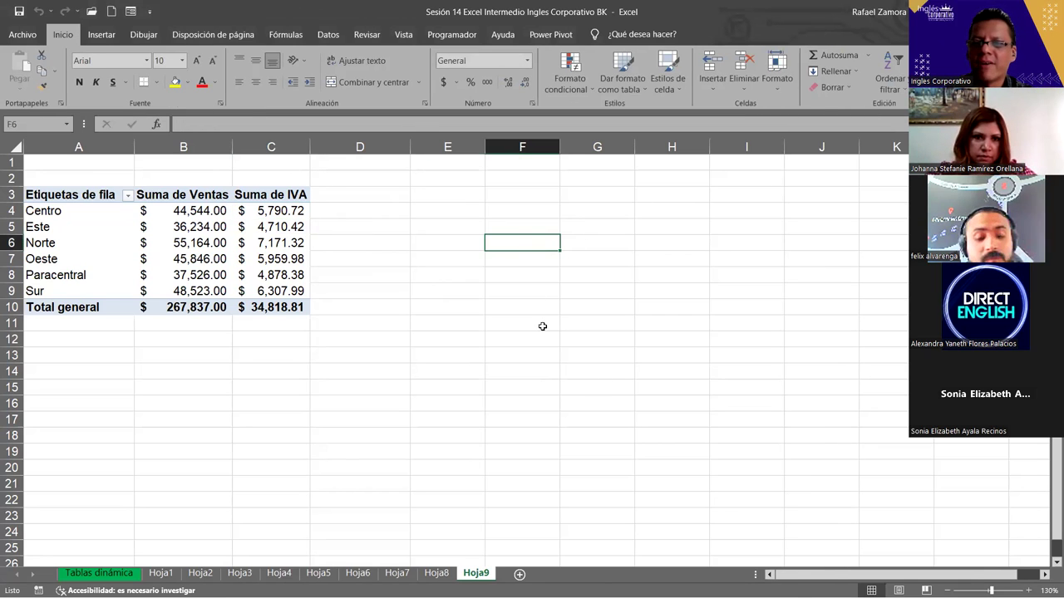
click(299, 227)
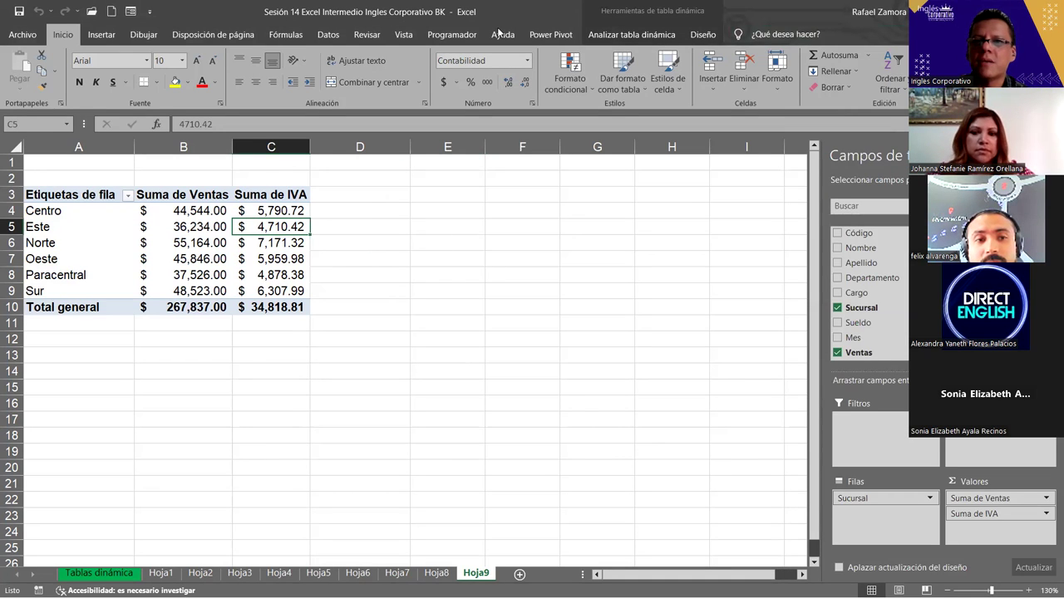
click(627, 36)
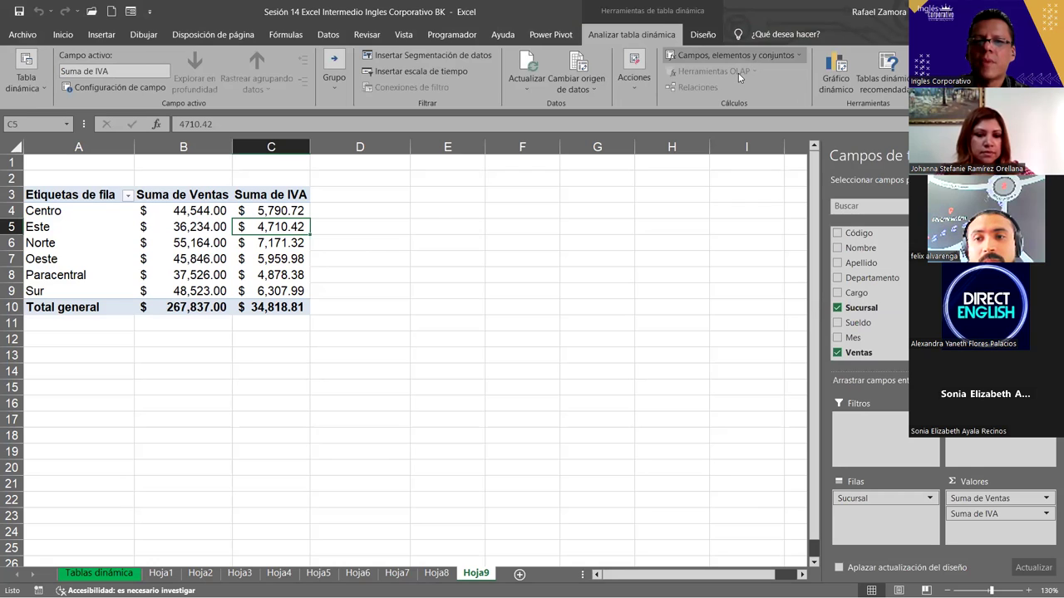
click(740, 76)
click(455, 260)
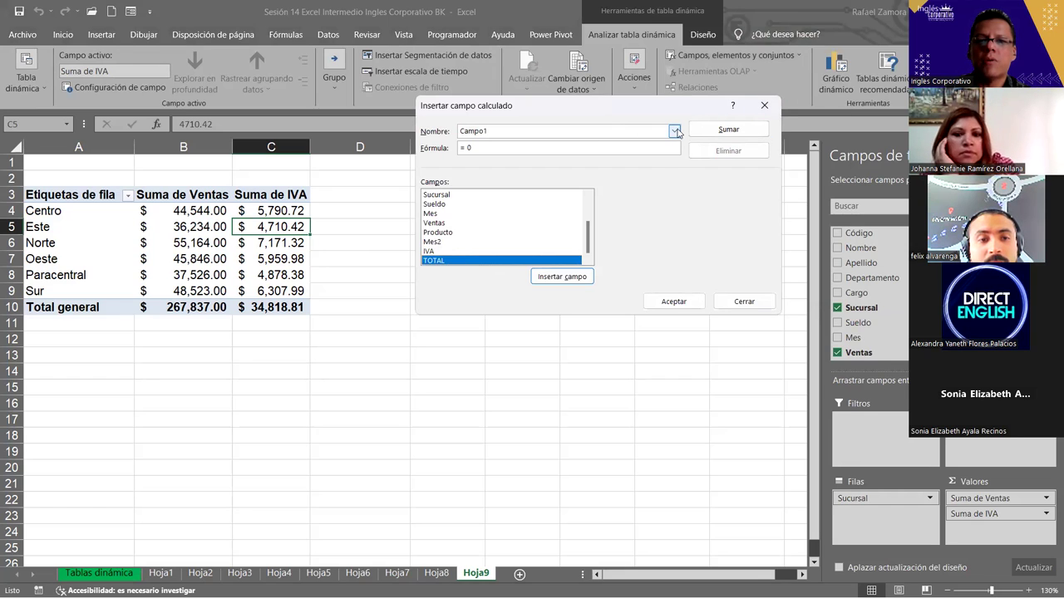
click(674, 132)
click(488, 155)
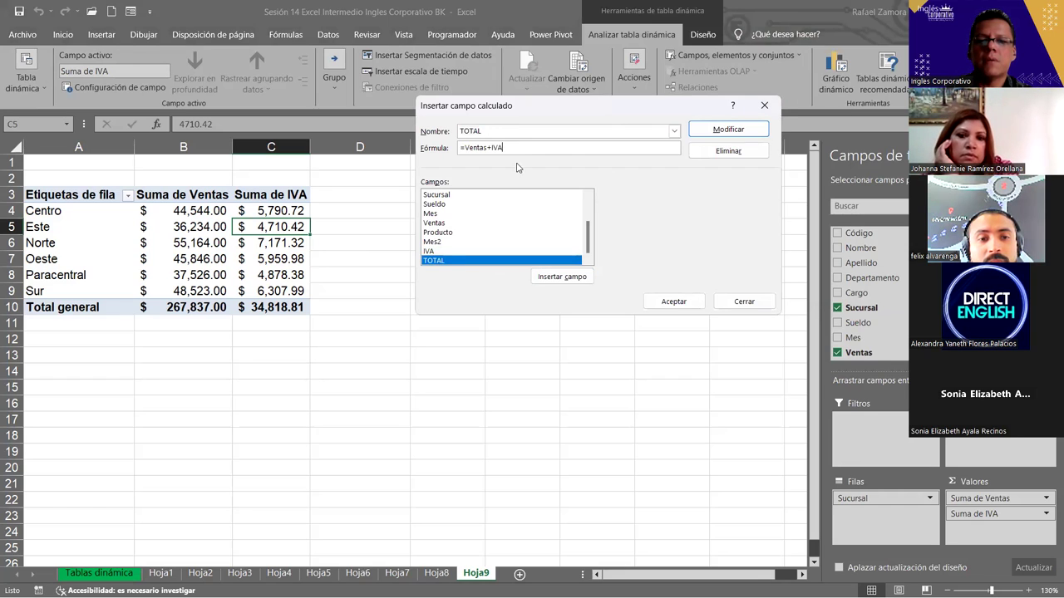
click(740, 132)
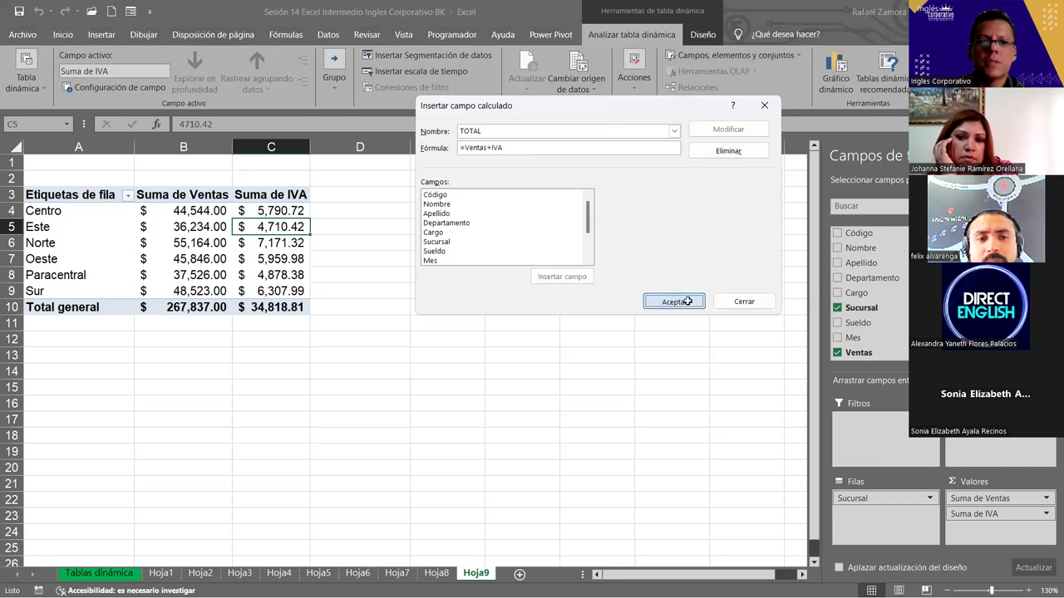
click(686, 302)
click(356, 194)
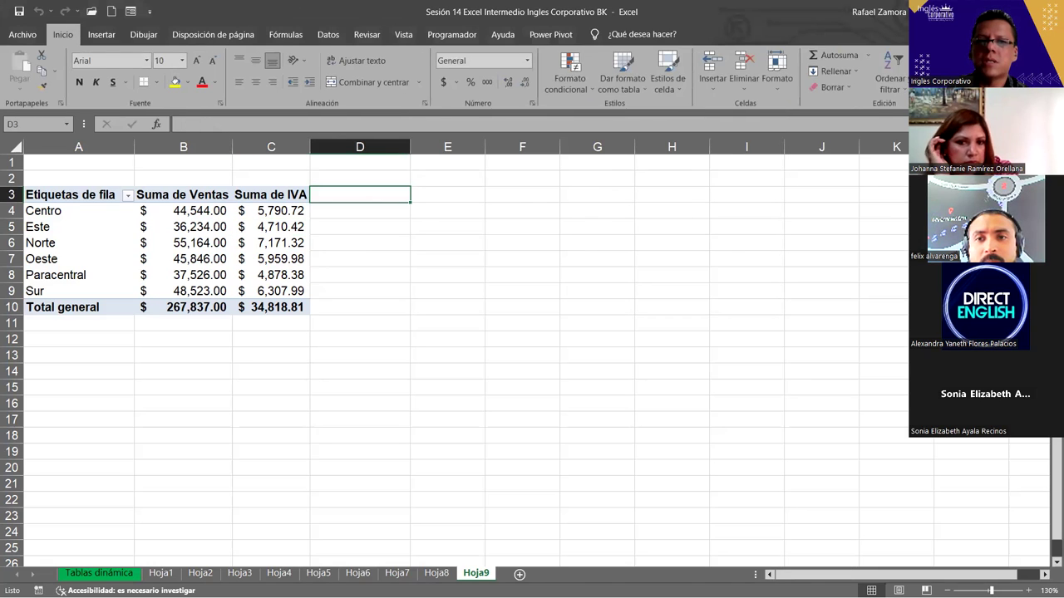
click(275, 212)
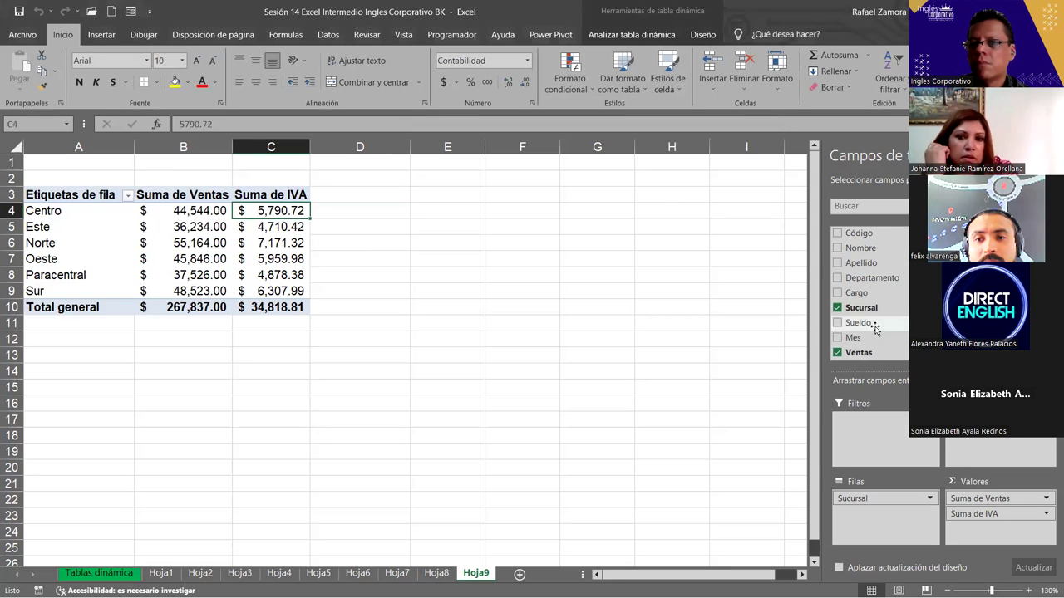
Put TOTAL into Valores, giving Suma de TOTAL from Centro 50,334.72 to 302,655.81 overall
scroll(875, 330, down, 2)
drag(864, 345, 966, 532)
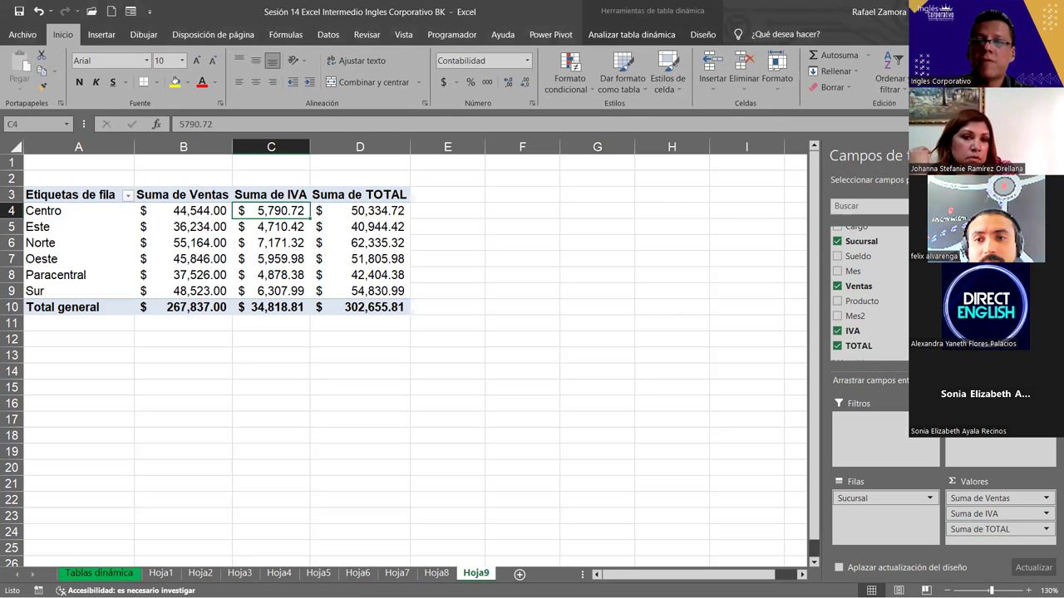
click(271, 387)
click(150, 291)
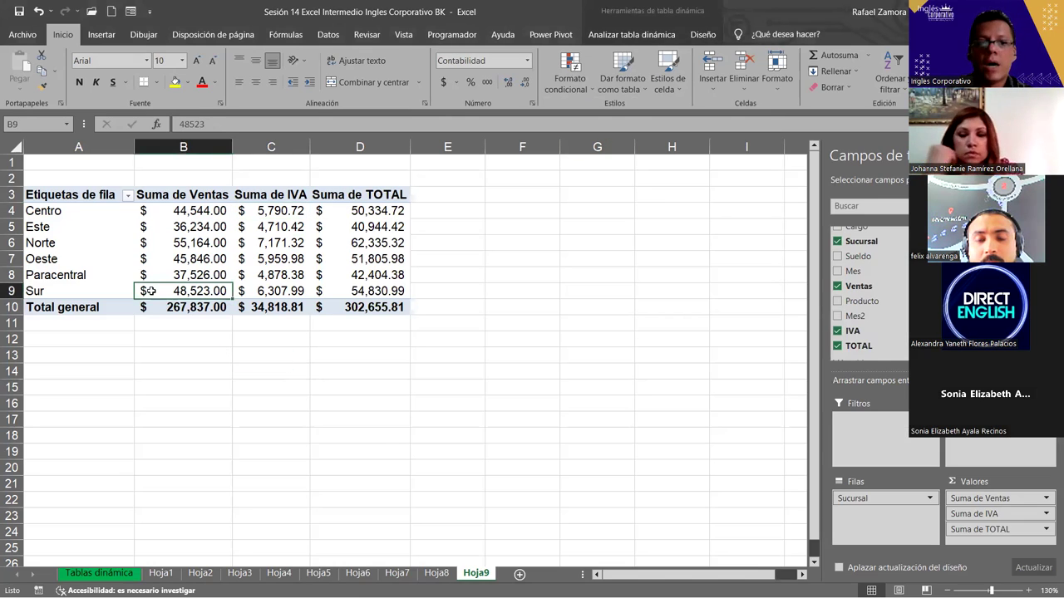
click(703, 353)
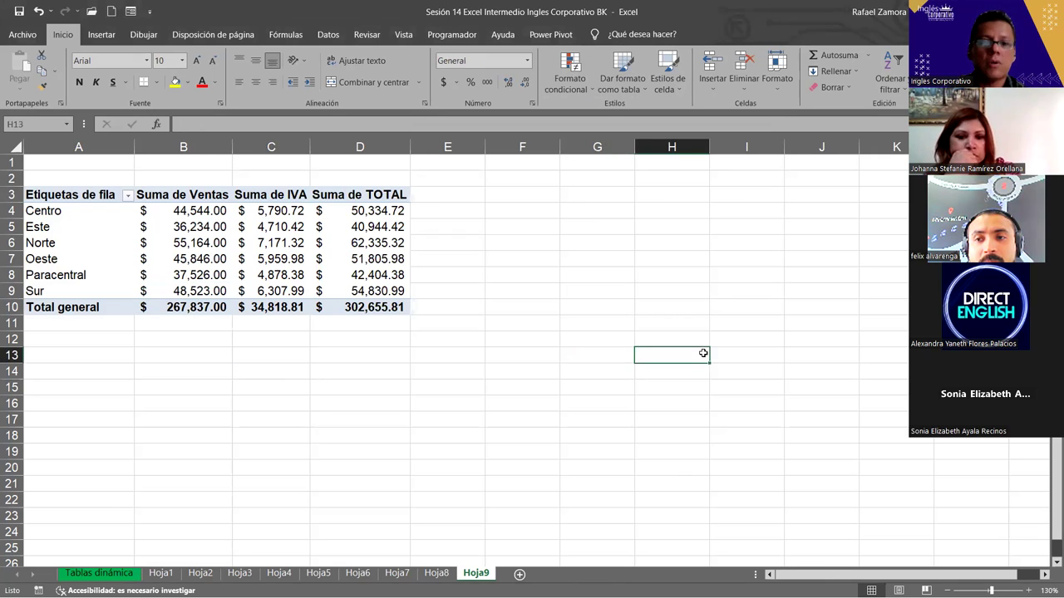
click(84, 249)
click(106, 387)
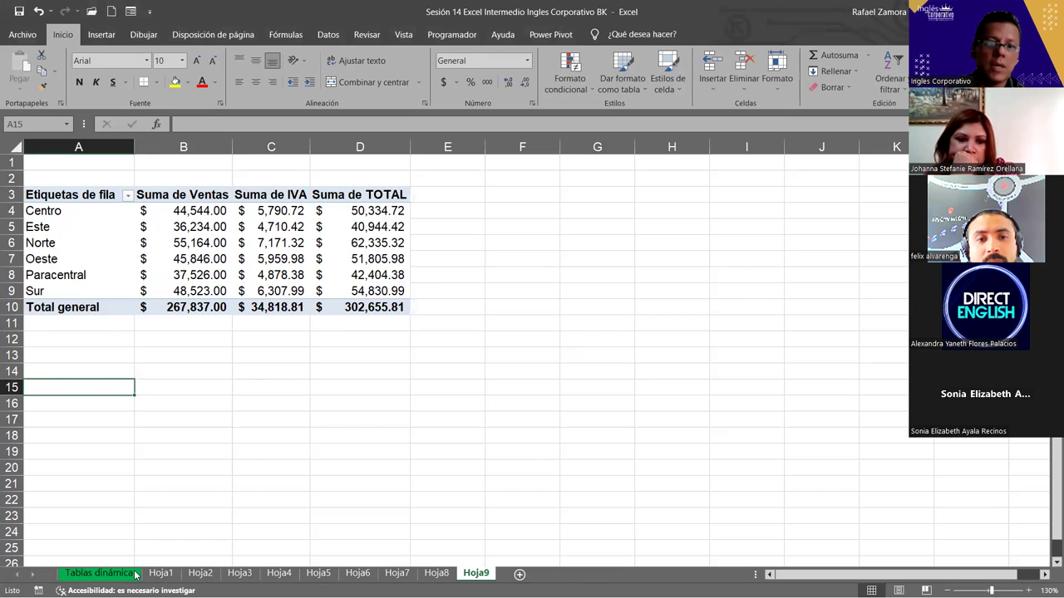
Insert a pivot table from Tabla1 onto existing sheet Hoja9 at cell A14
click(99, 574)
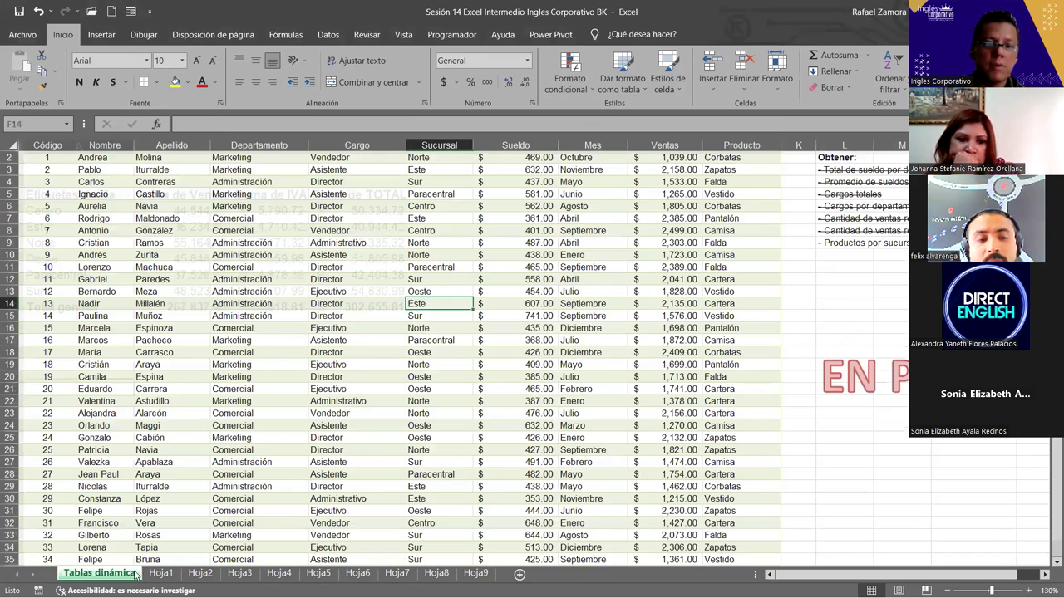
click(102, 34)
click(25, 66)
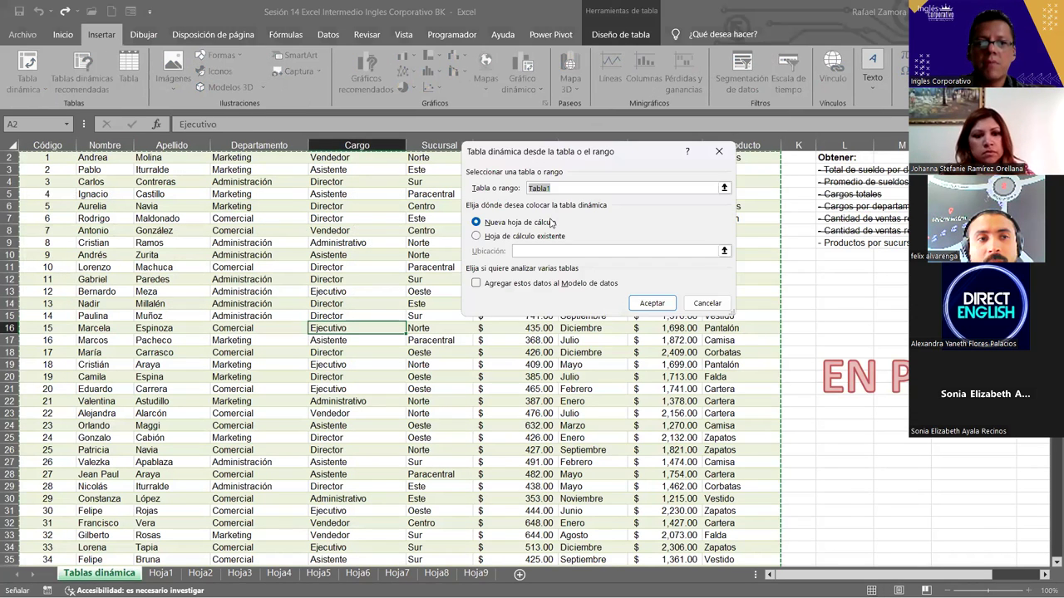
click(477, 236)
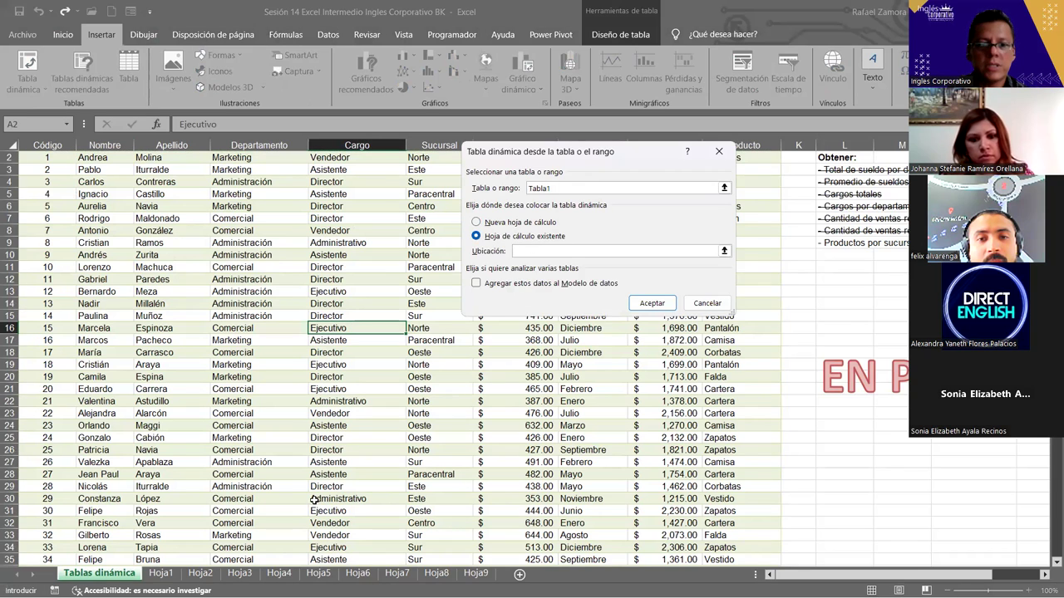
click(475, 573)
click(67, 373)
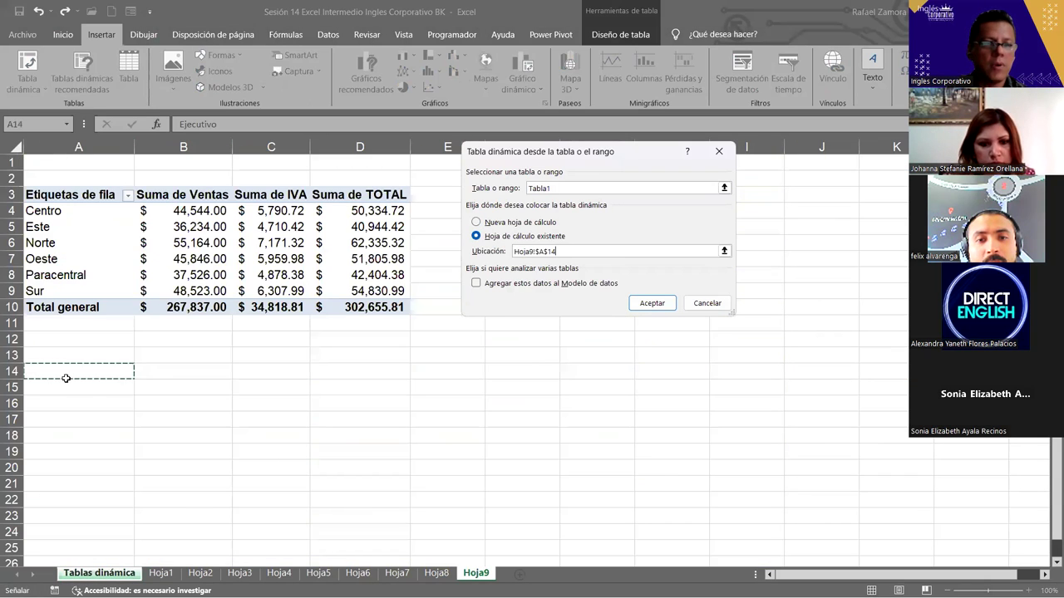
click(652, 303)
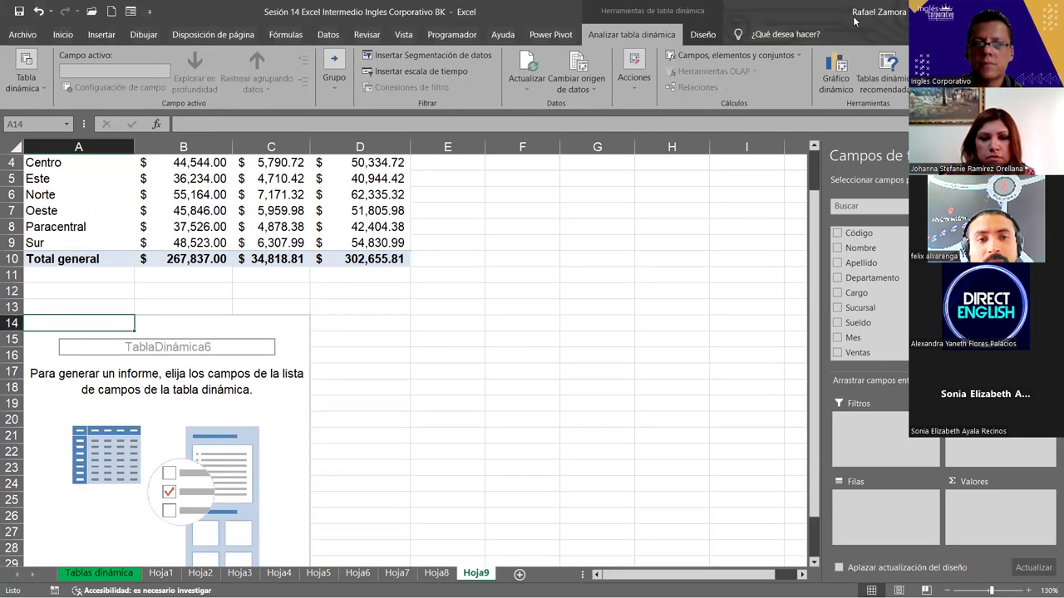
click(504, 403)
click(266, 373)
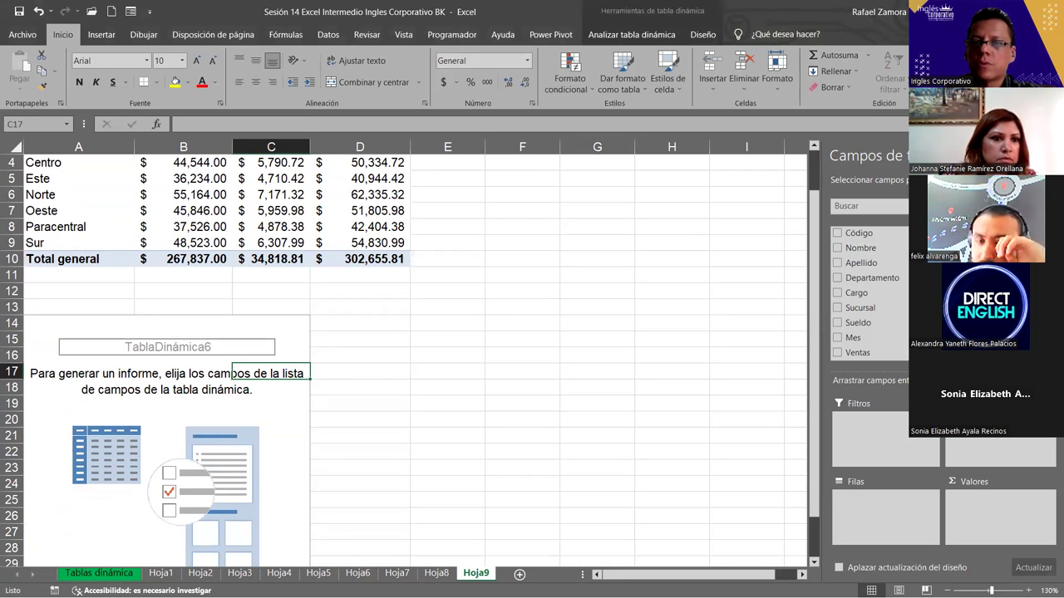
scroll(864, 306, down, 1)
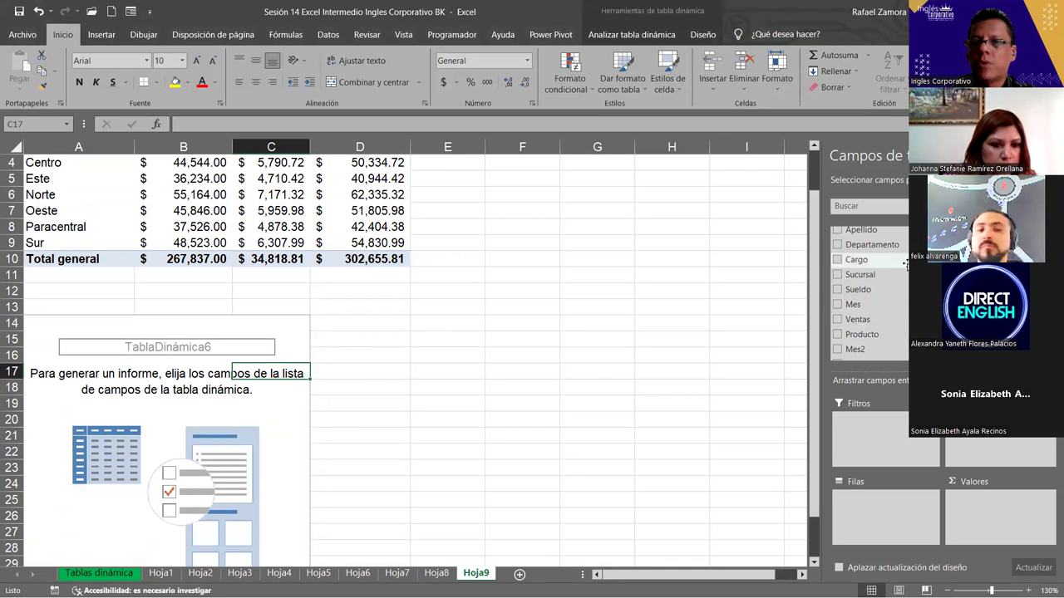
Build the second pivot with Departamento as rows and Suma de Sueldo as values
drag(906, 249, 900, 523)
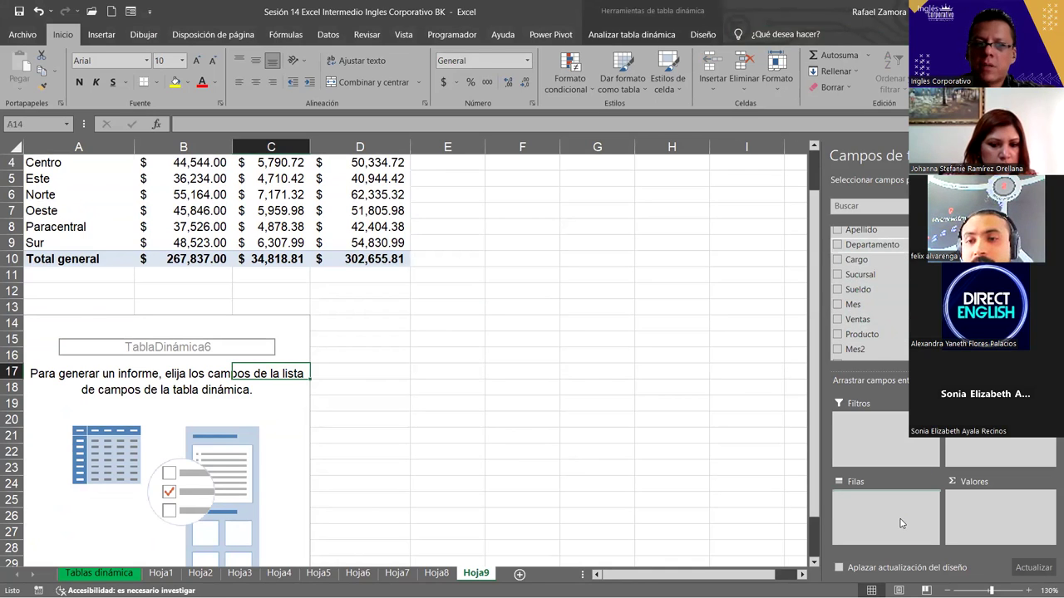
scroll(906, 314, down, 1)
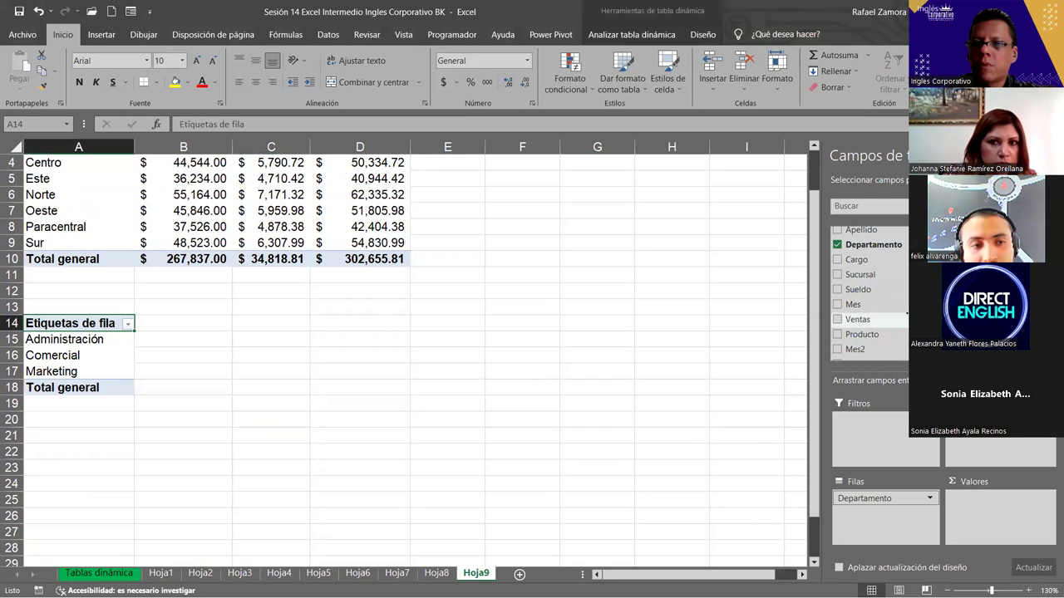
scroll(906, 314, down, 1)
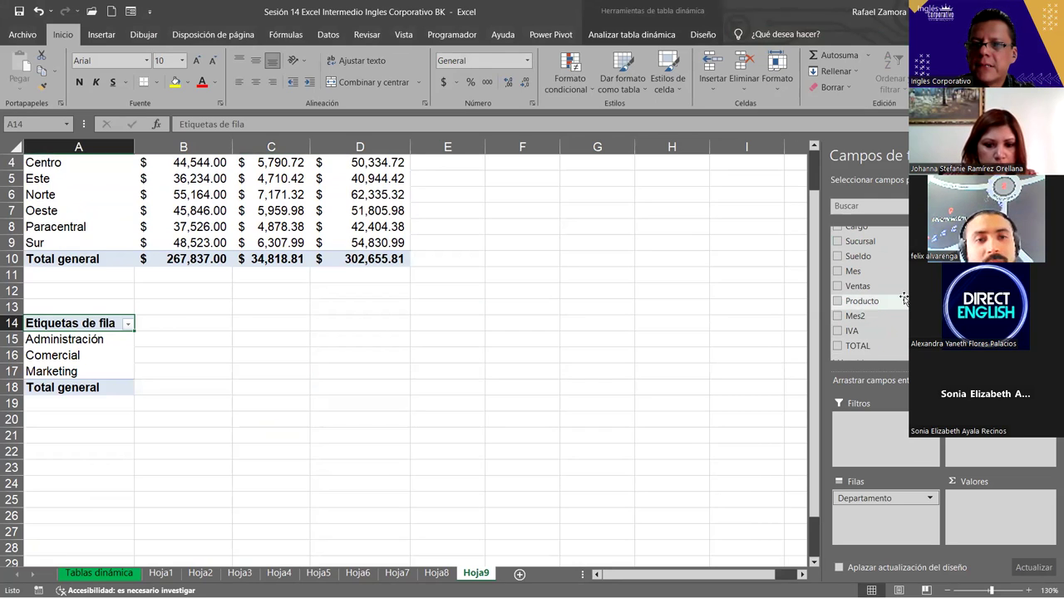
drag(979, 511, 981, 508)
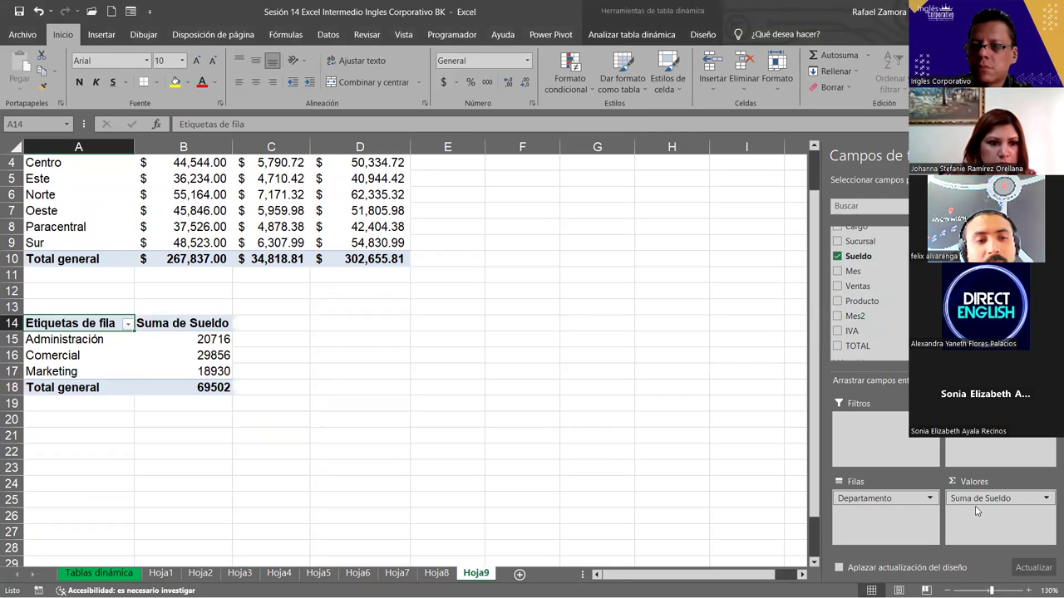
Format the Suma de Sueldo values with the Contabilidad number format
right_click(214, 346)
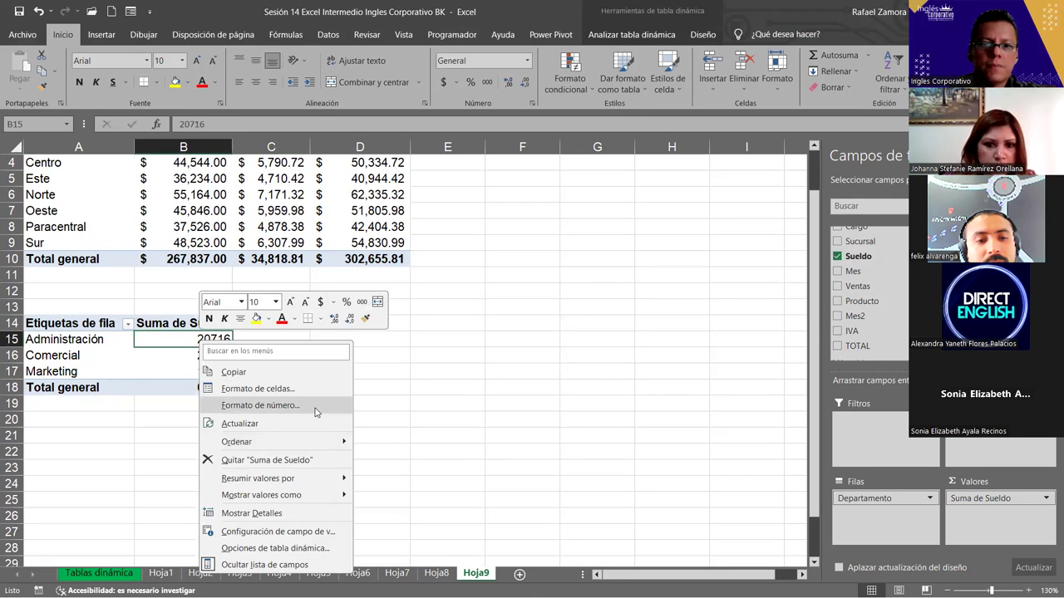
click(260, 404)
click(162, 317)
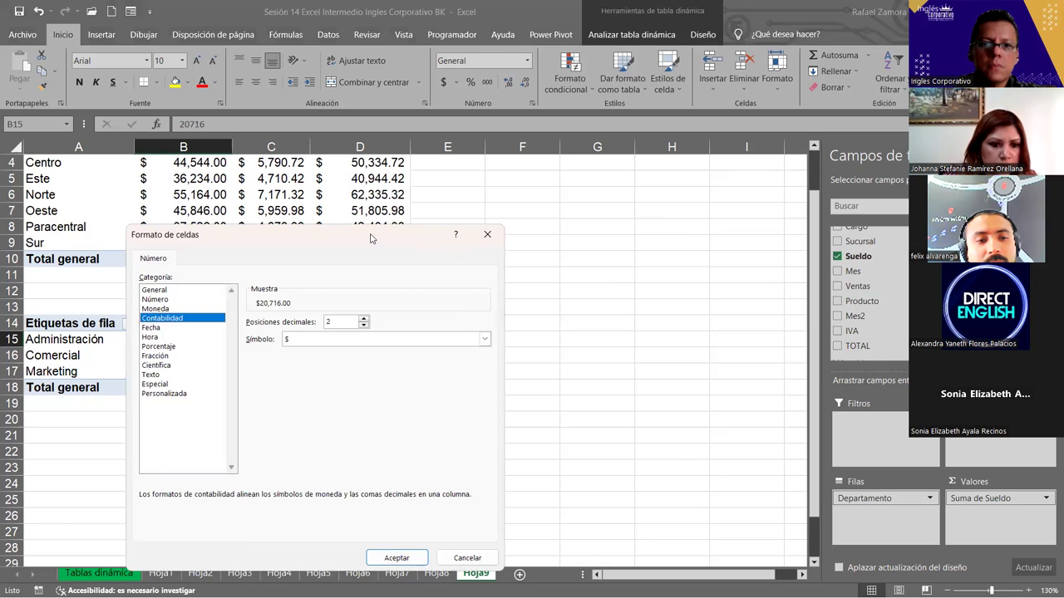
drag(371, 239, 454, 138)
click(479, 457)
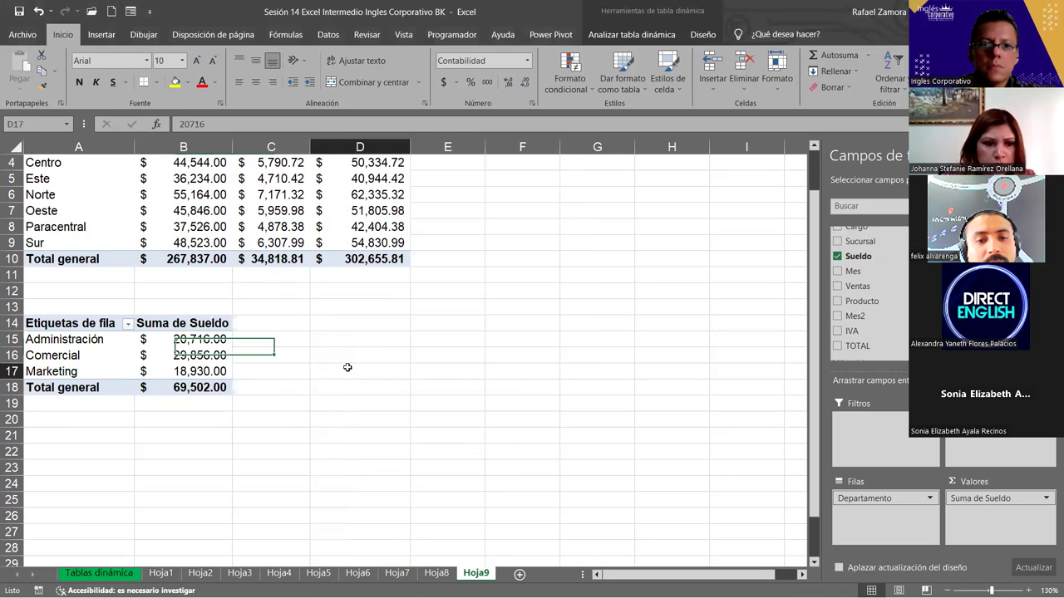
click(348, 368)
click(184, 337)
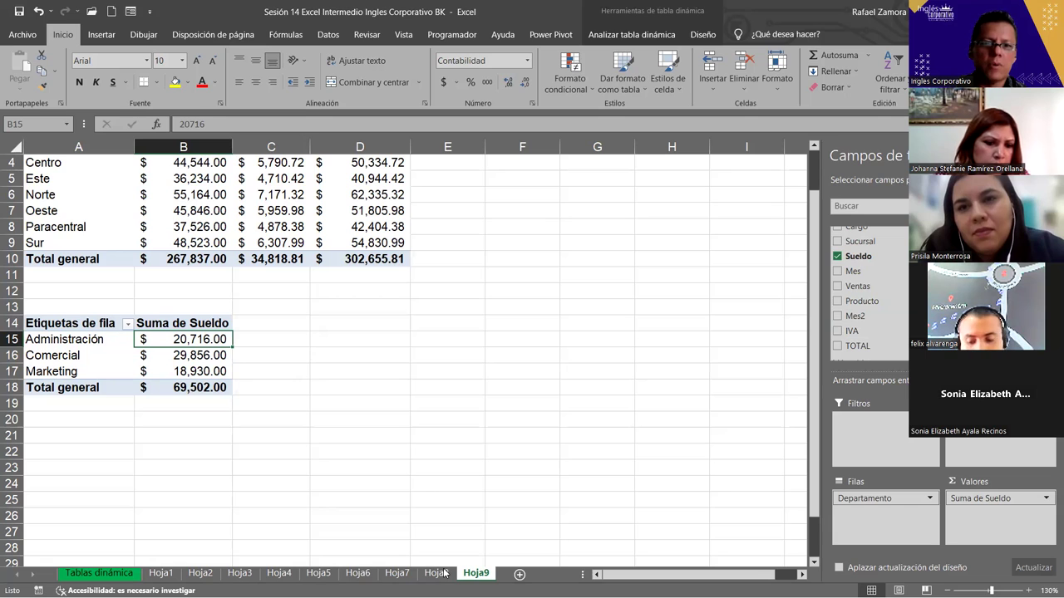
Delete the department Sueldo pivot table from Hoja9
drag(50, 307, 257, 428)
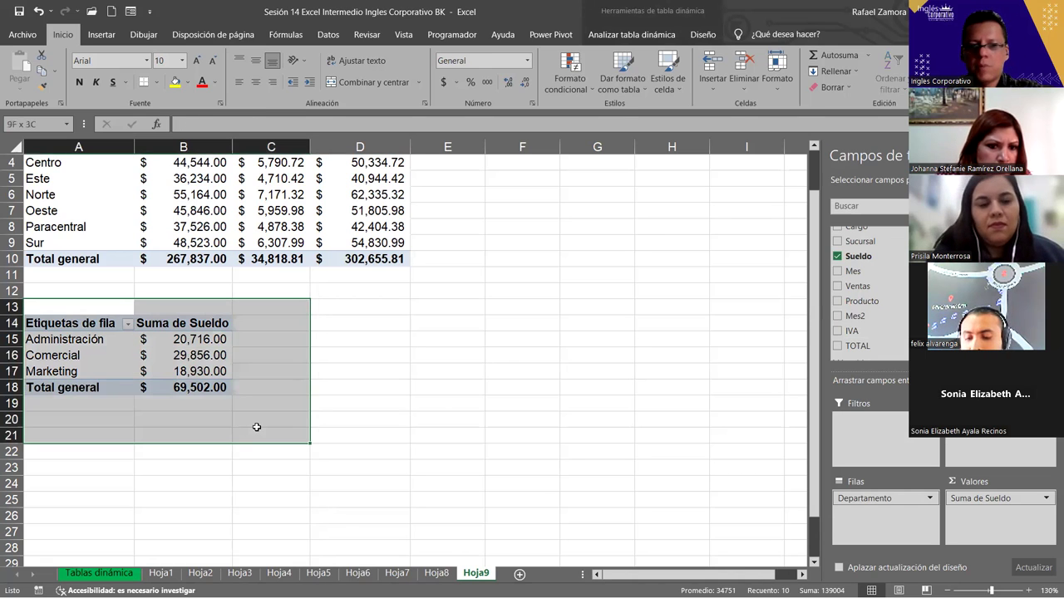
key(Delete)
click(454, 388)
scroll(358, 366, up, 1)
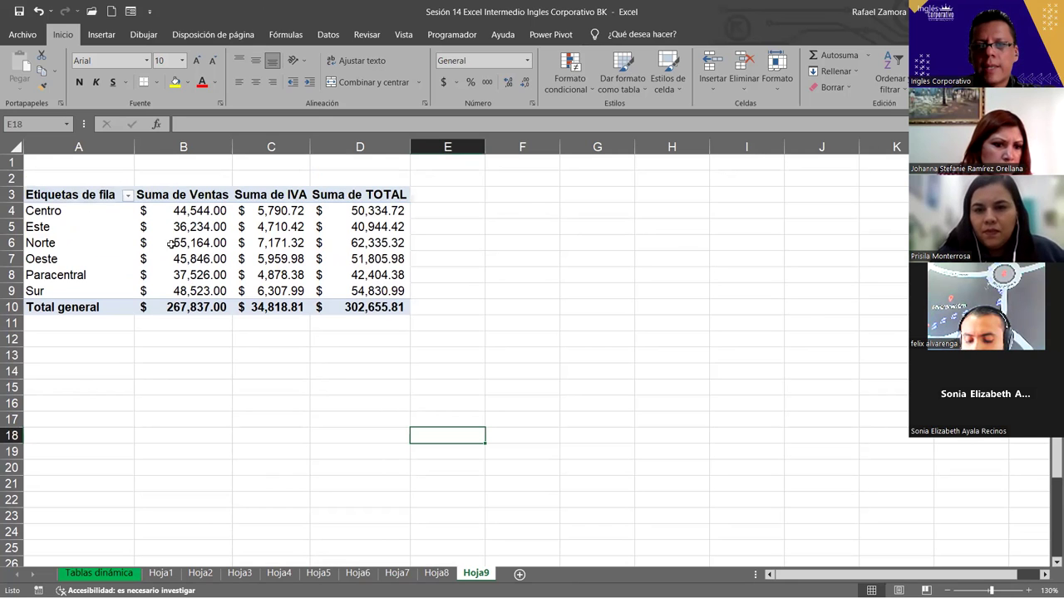
click(205, 231)
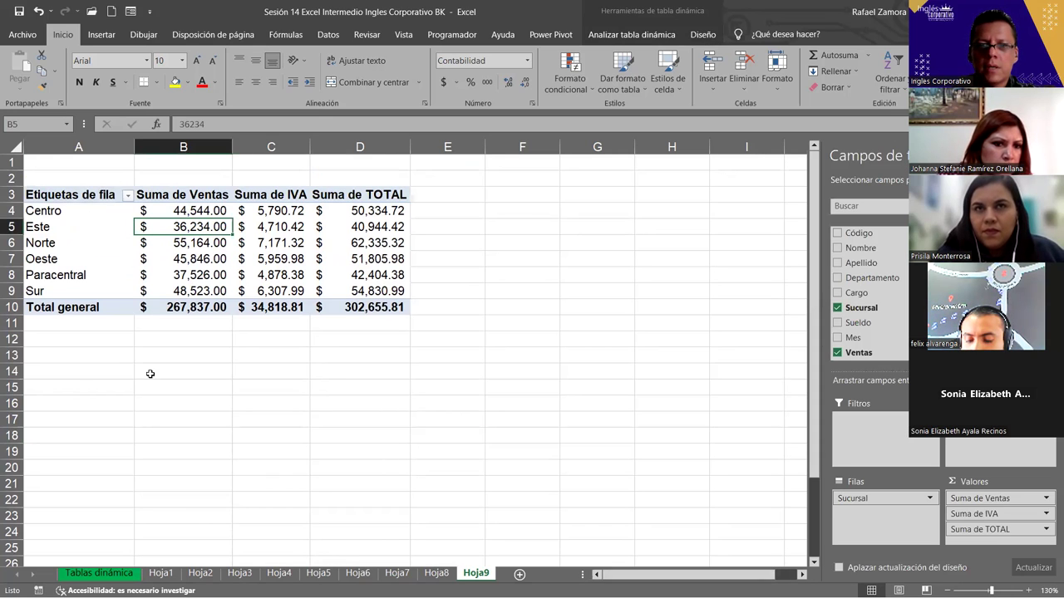
Insert a new pivot table from the employee data at Hoja9!$A$14
click(119, 573)
click(268, 303)
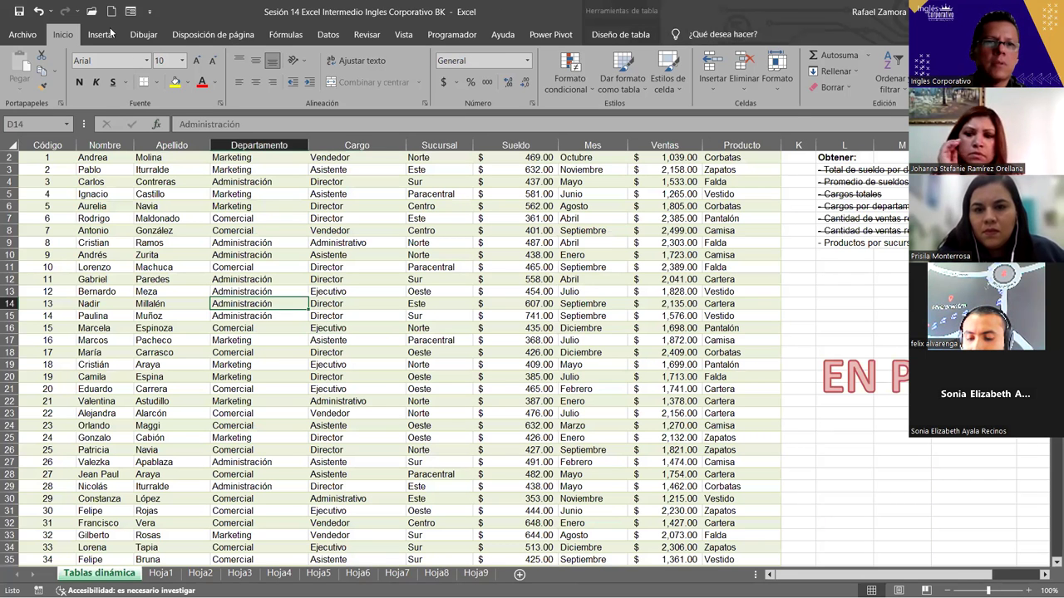
click(100, 36)
click(27, 67)
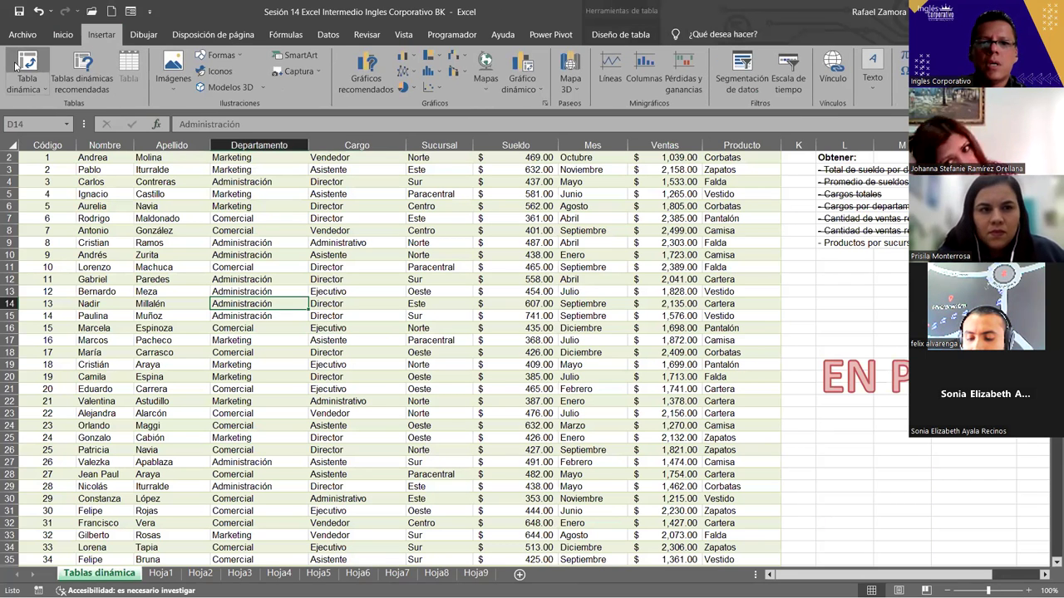
click(534, 237)
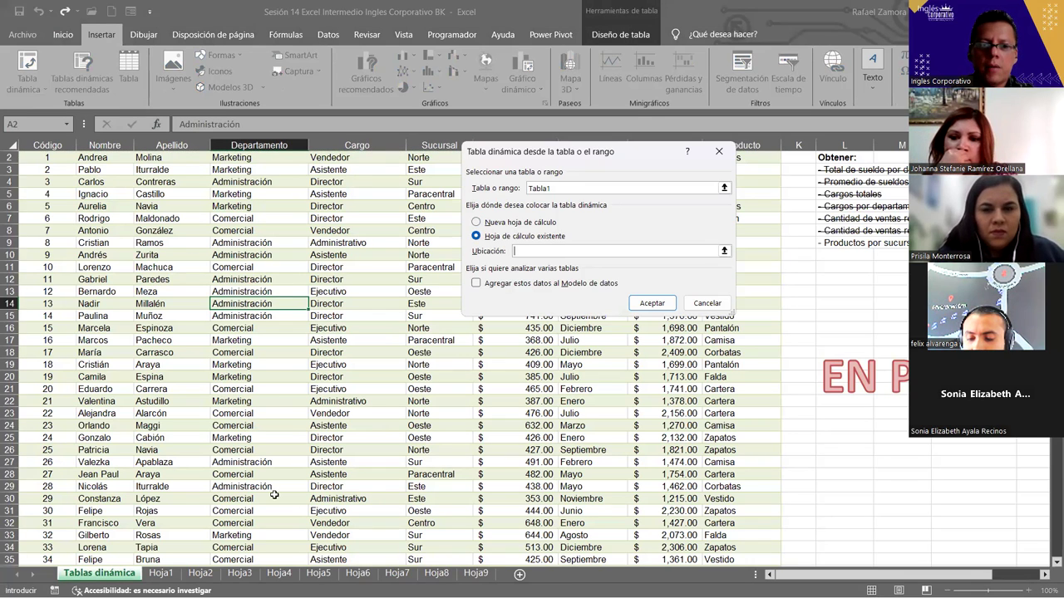
click(476, 574)
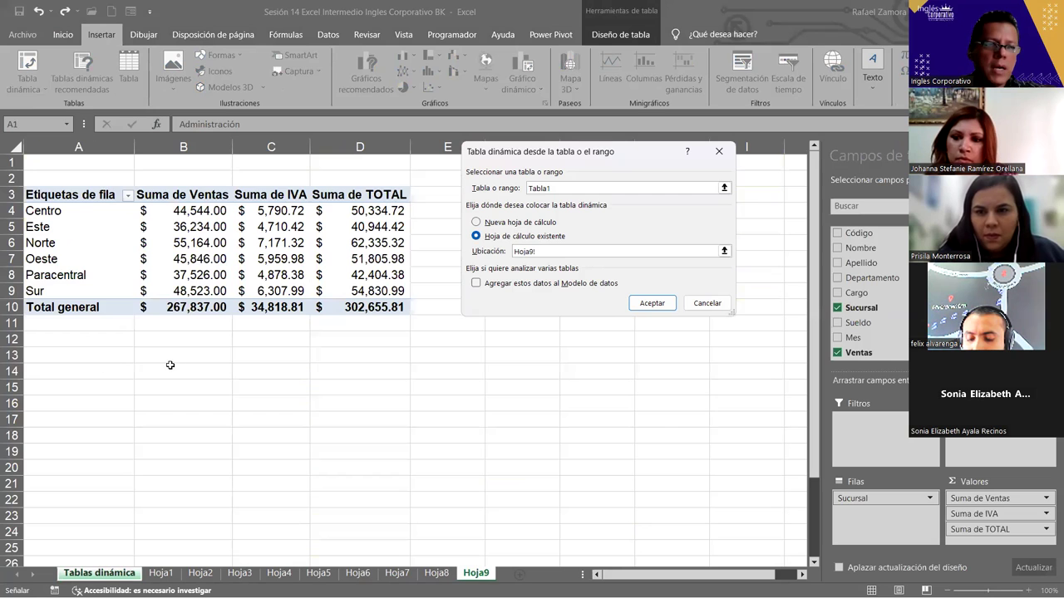
click(76, 372)
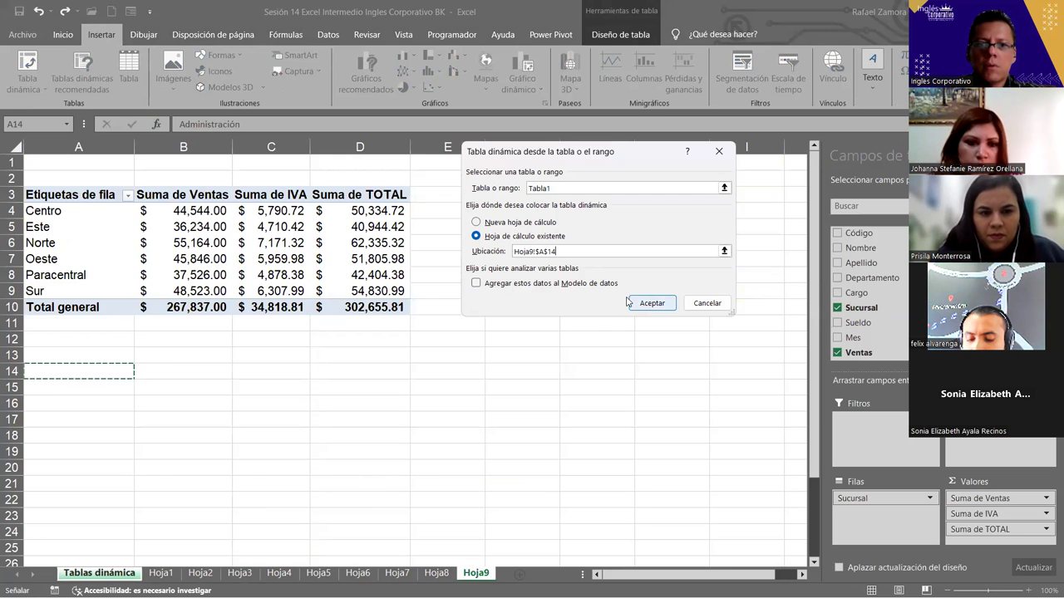
click(629, 303)
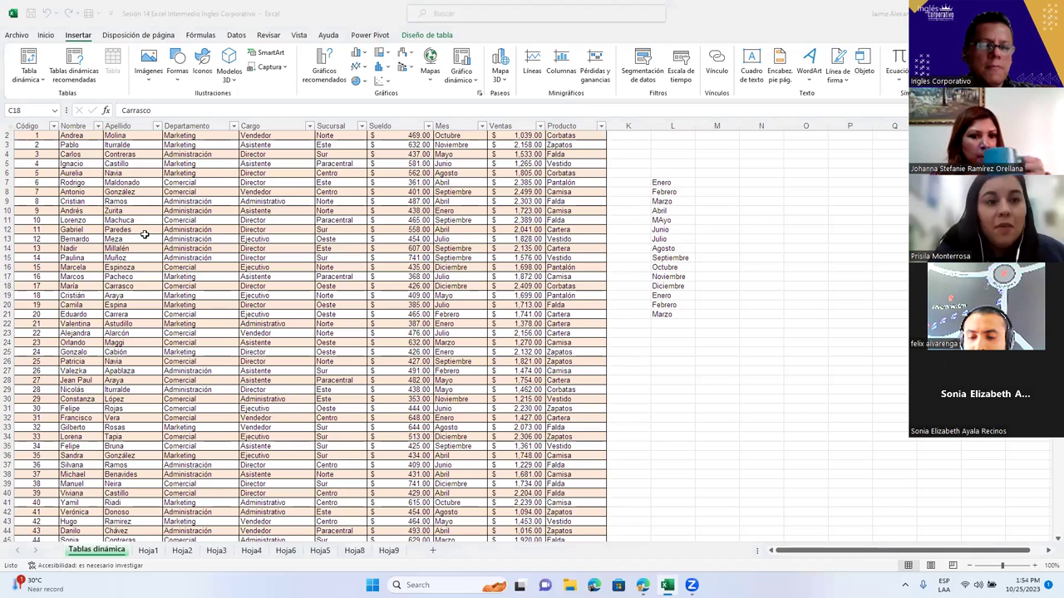
Using Alt+N+V, insert a pivot table from the employee data at Hoja9 cell A13
click(144, 237)
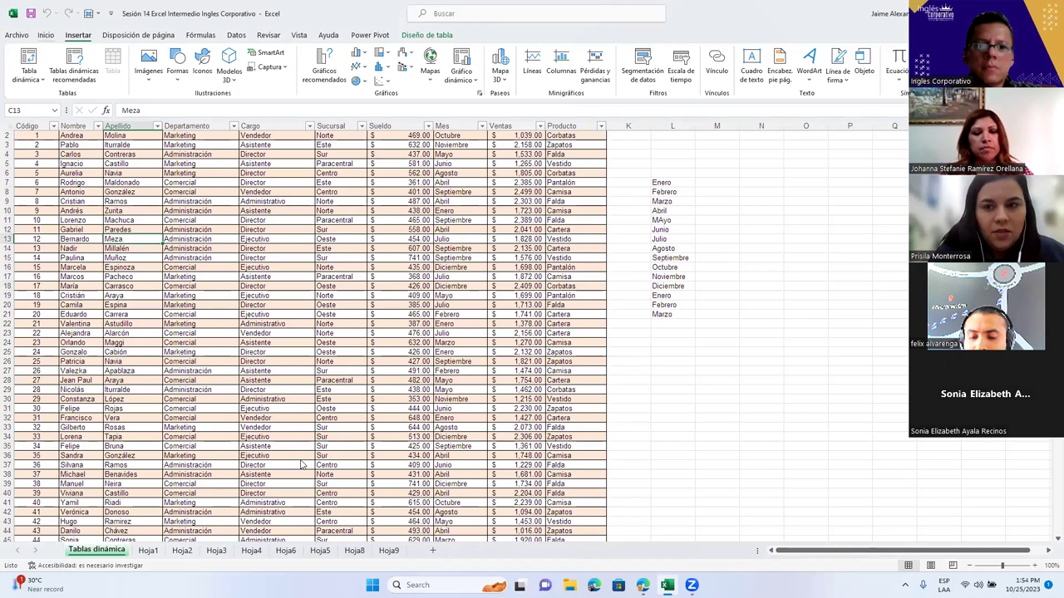
key(alt+n+v)
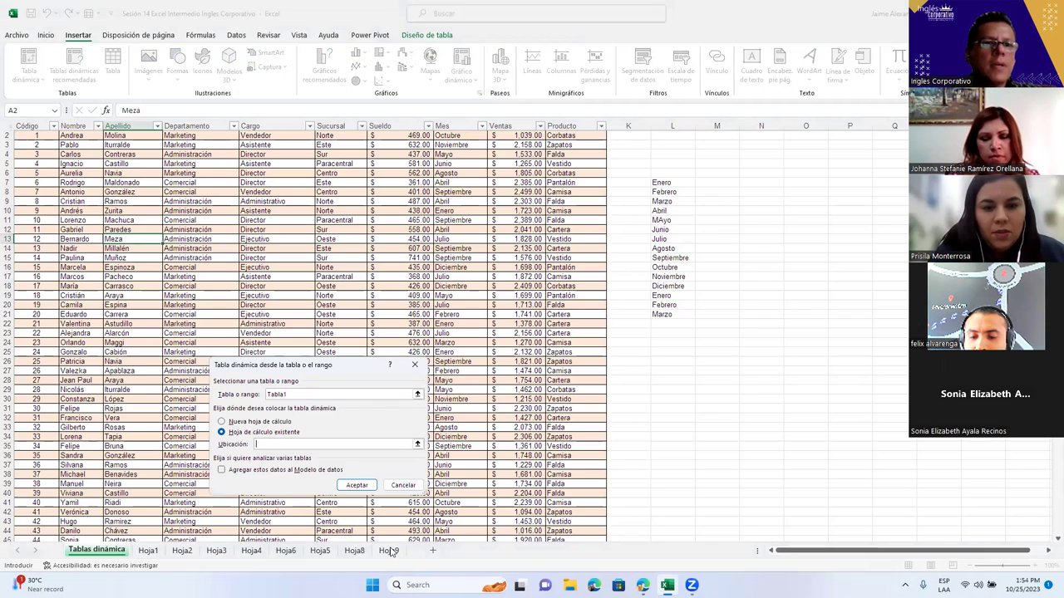
click(389, 551)
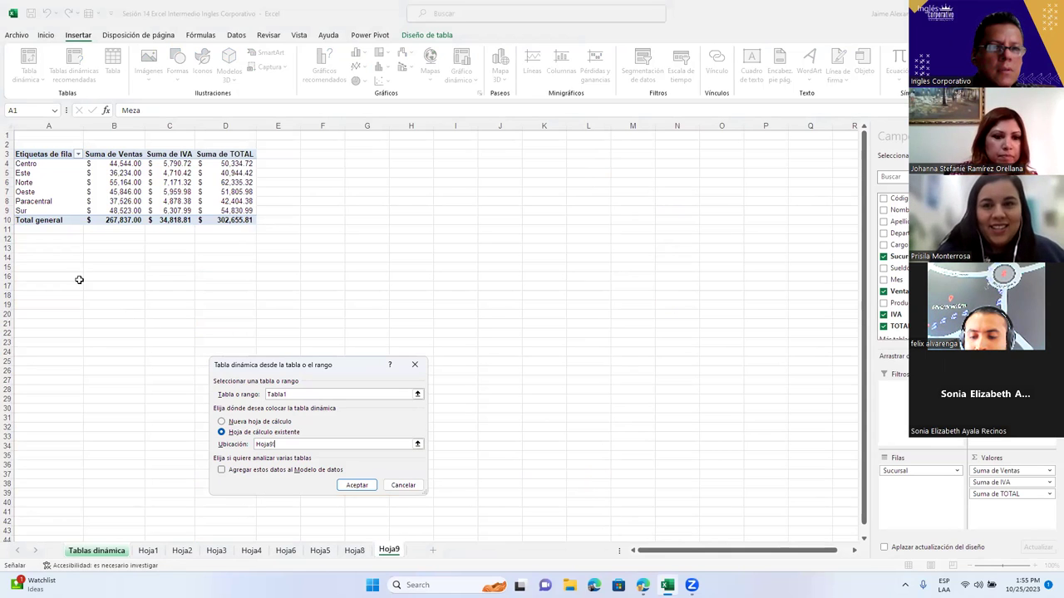
click(43, 249)
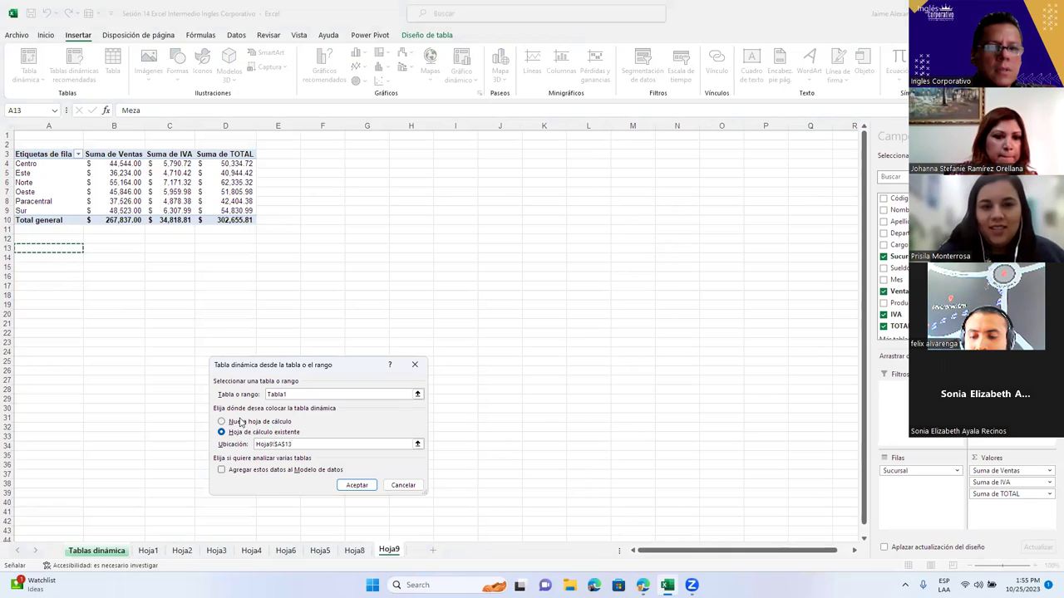
click(358, 488)
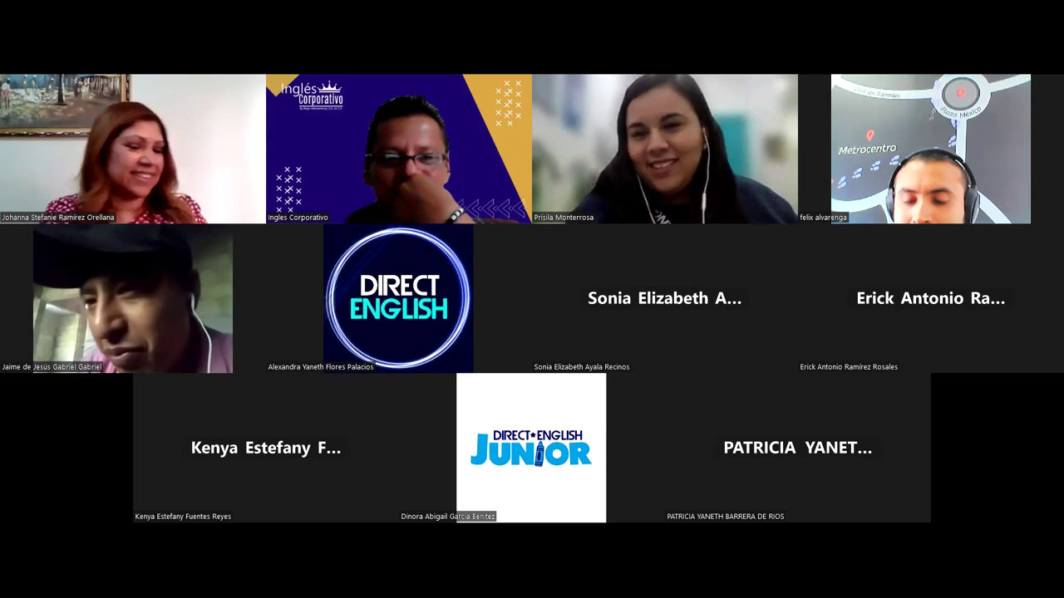
scroll(500, 405, down, 1)
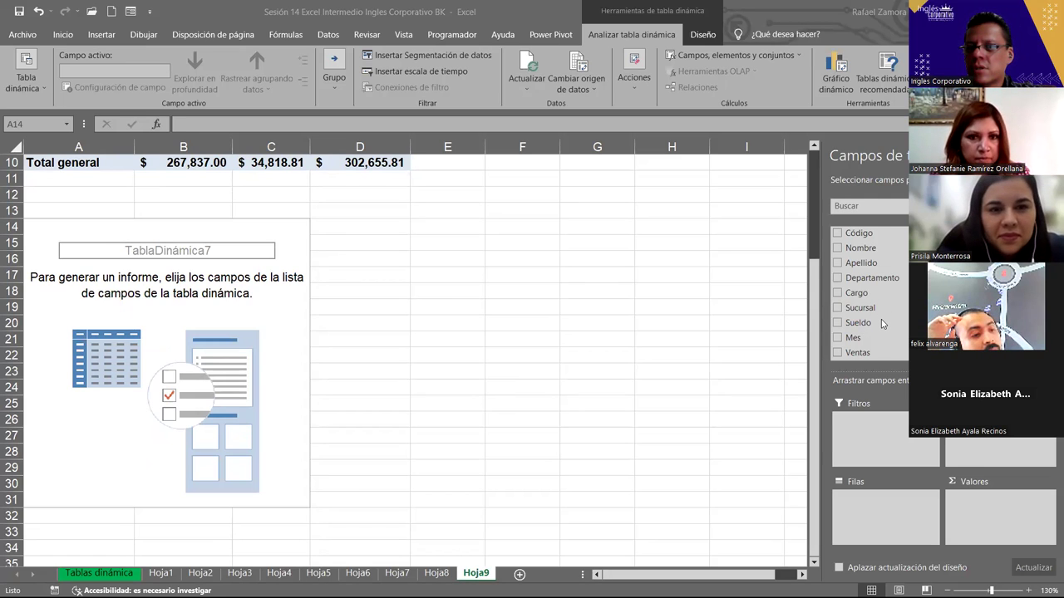
Put Ventas in the pivot's Valores area and Producto in Filas
scroll(872, 324, down, 1)
drag(858, 319, 997, 508)
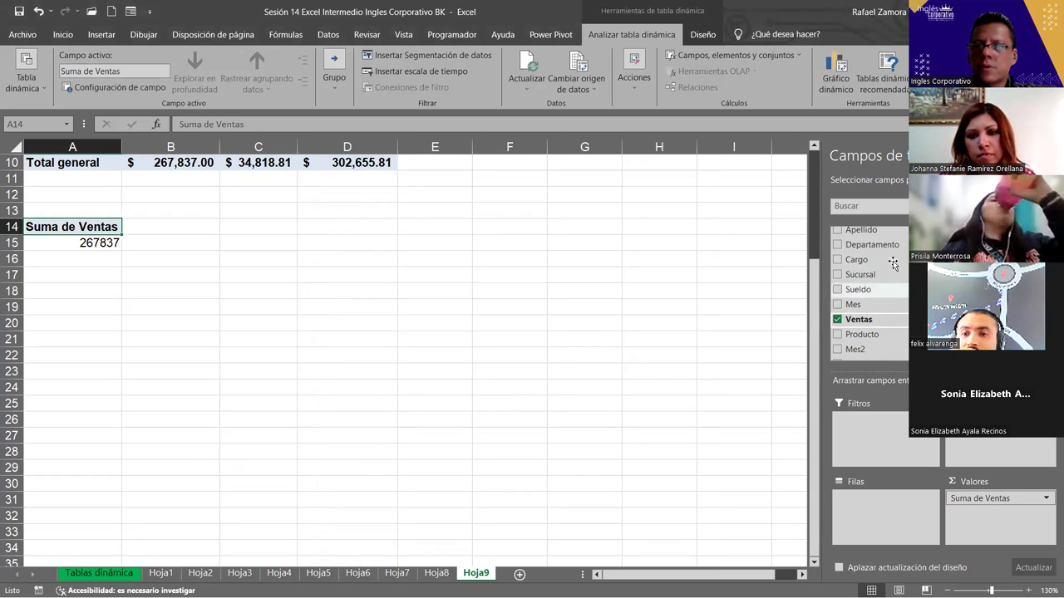
drag(862, 334, 887, 514)
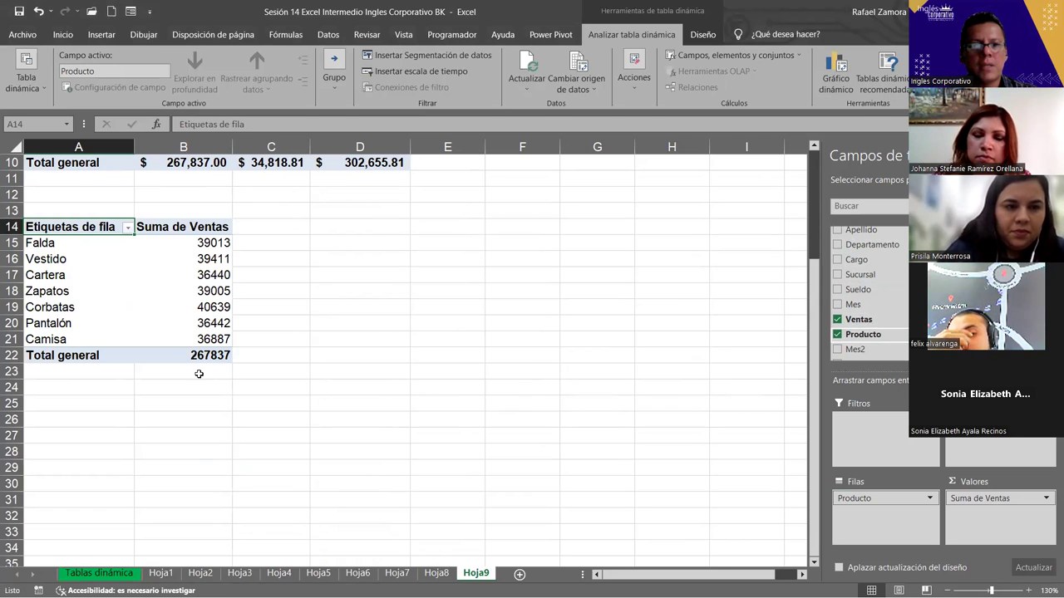
Format the Suma de Ventas values with the Contabilidad (accounting) number format
drag(232, 281, 217, 274)
right_click(217, 275)
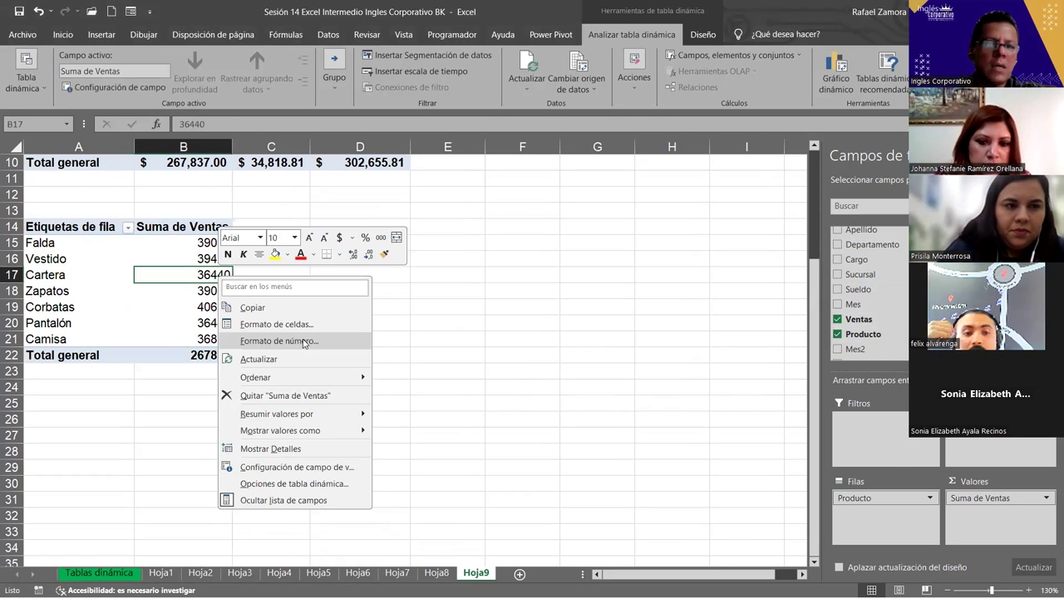
click(303, 342)
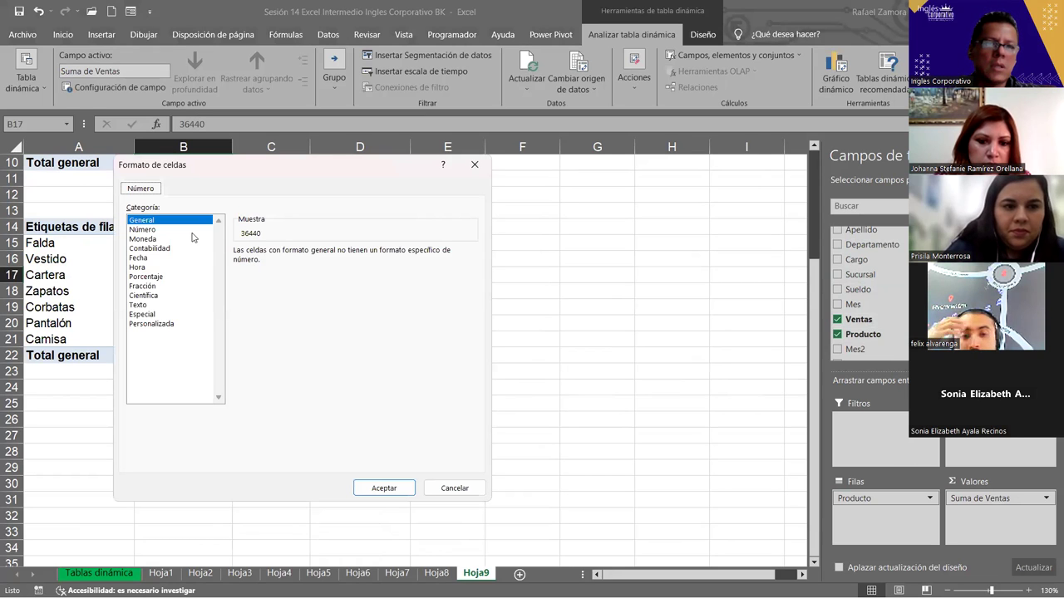
click(162, 248)
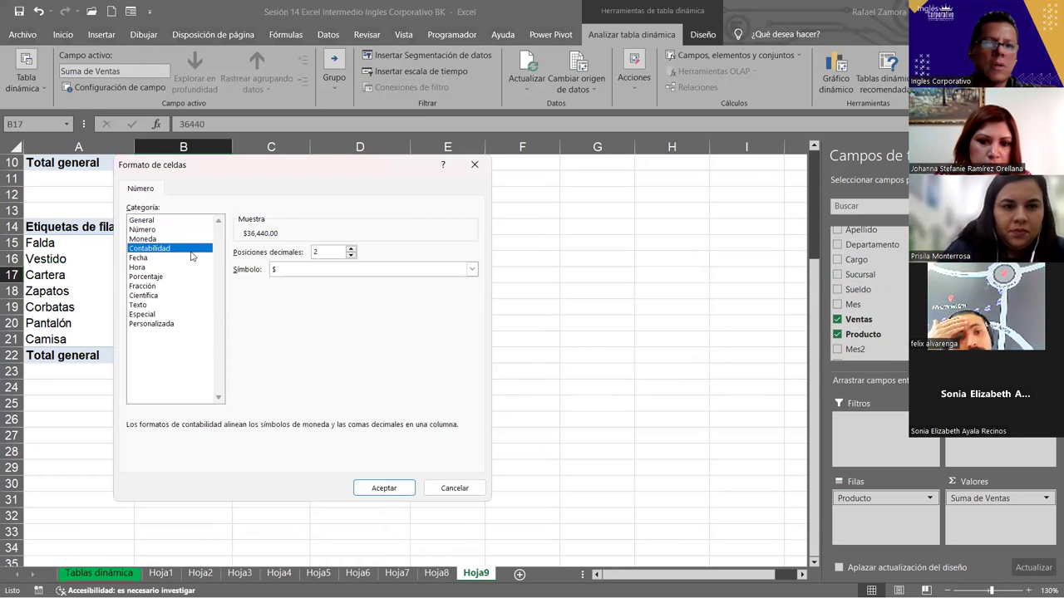
click(384, 489)
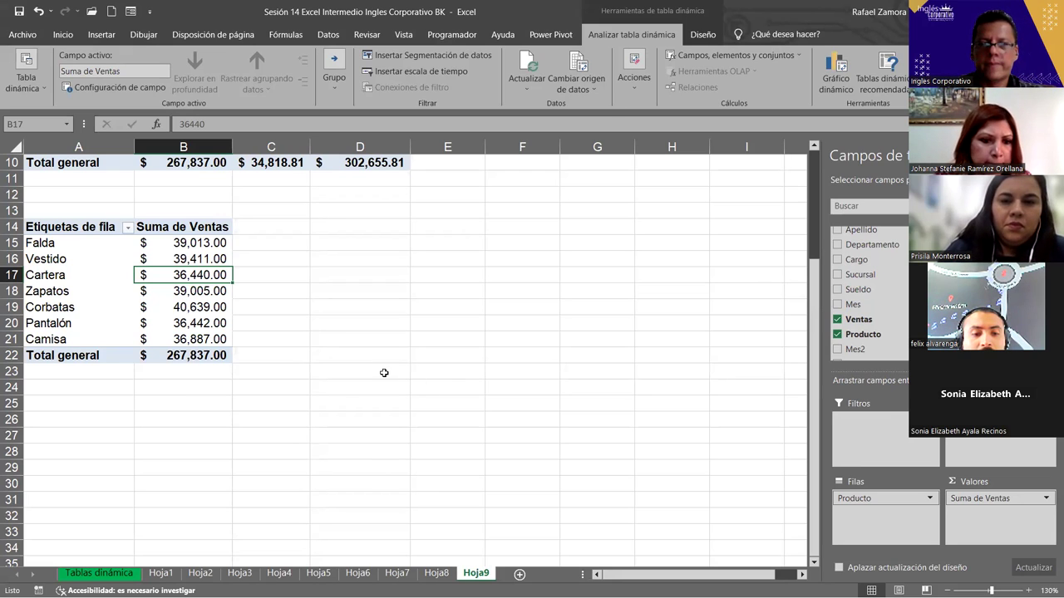
Start a new calculated field named Bono on the Producto pivot
click(213, 242)
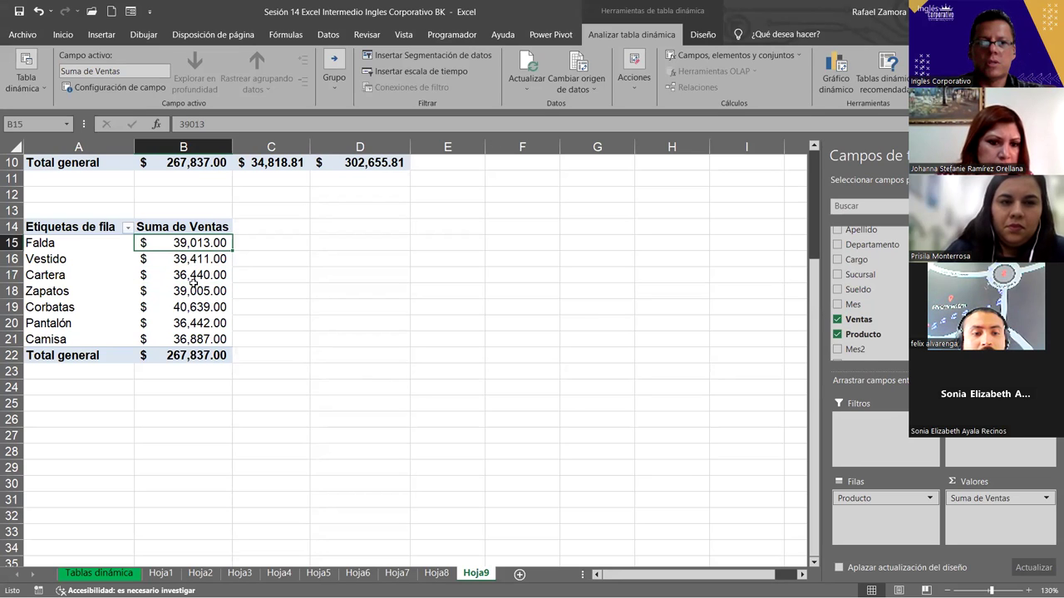
click(771, 56)
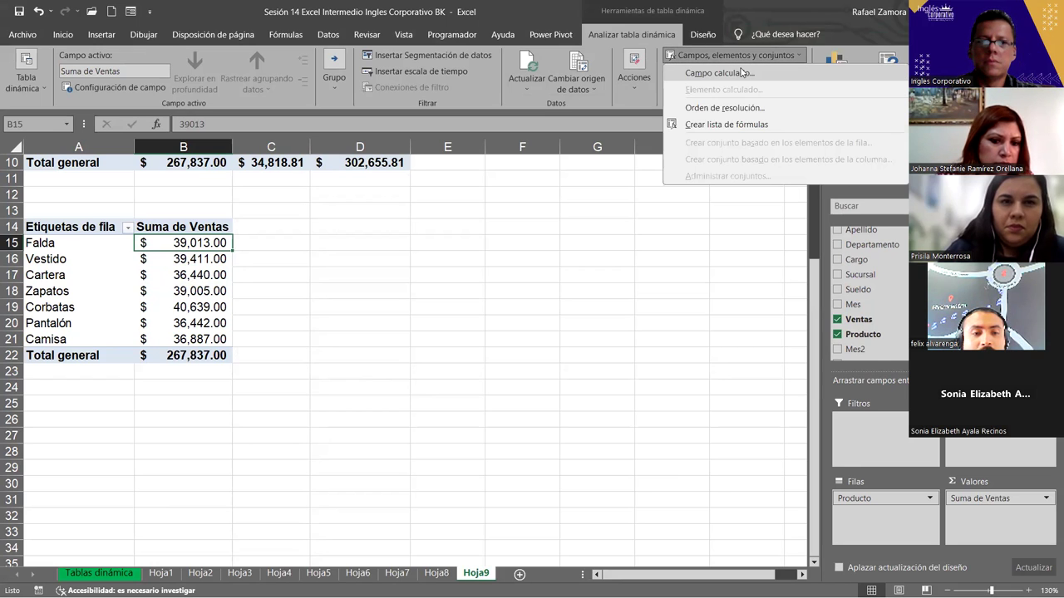
click(716, 72)
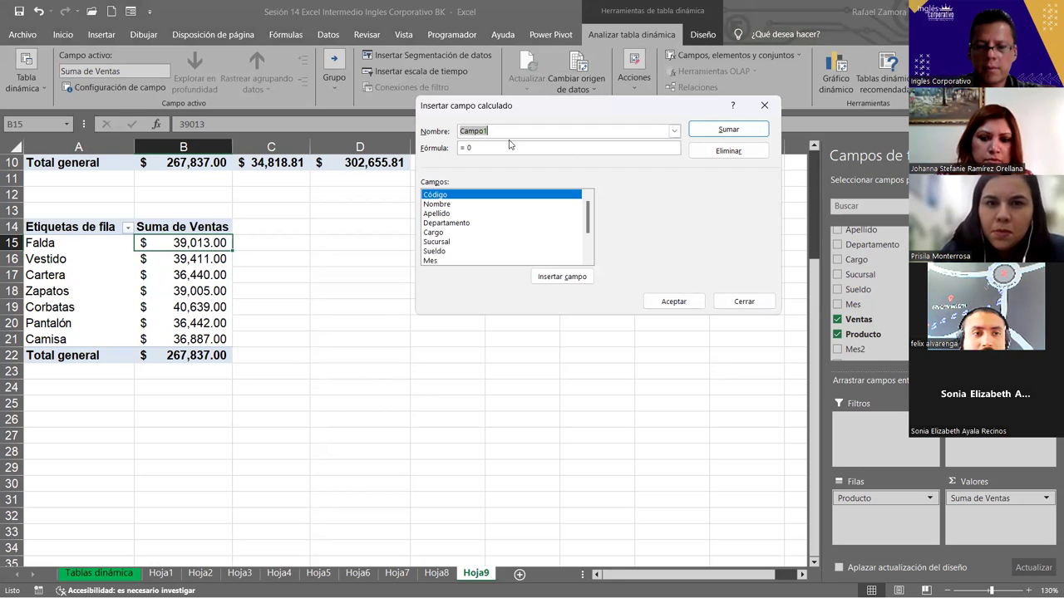
text(Bono)
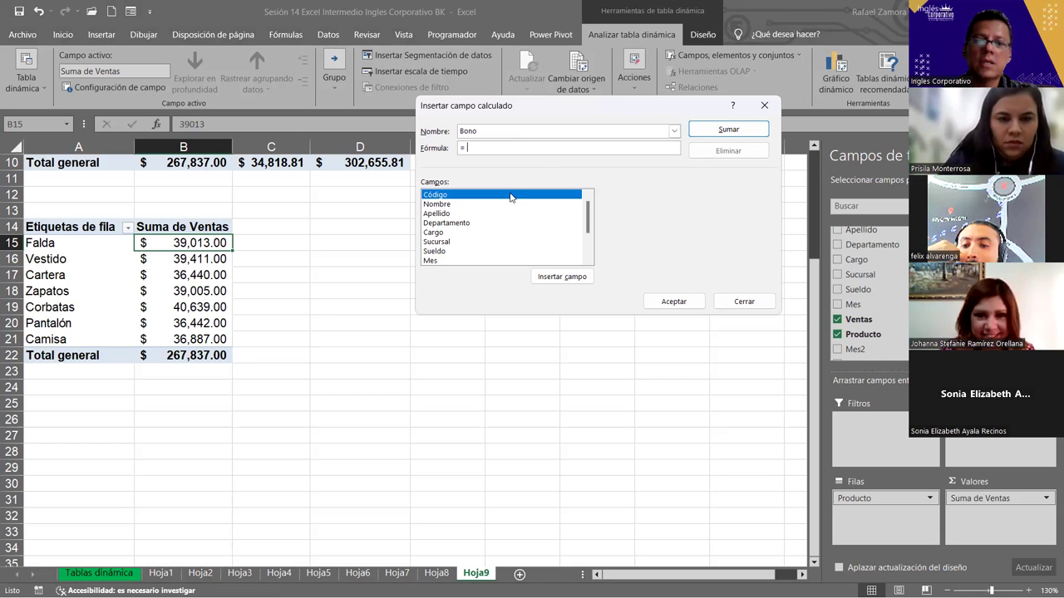
Give Bono the formula =SI(Ventas>36000,Ventas*3%,0) and add it to the pivot
text(si)
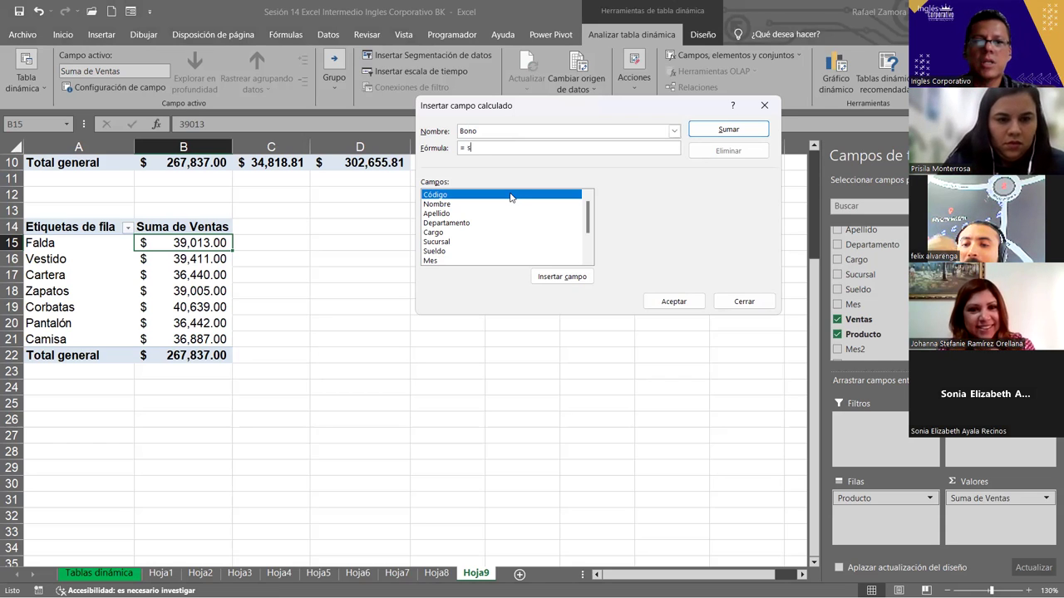
text(()
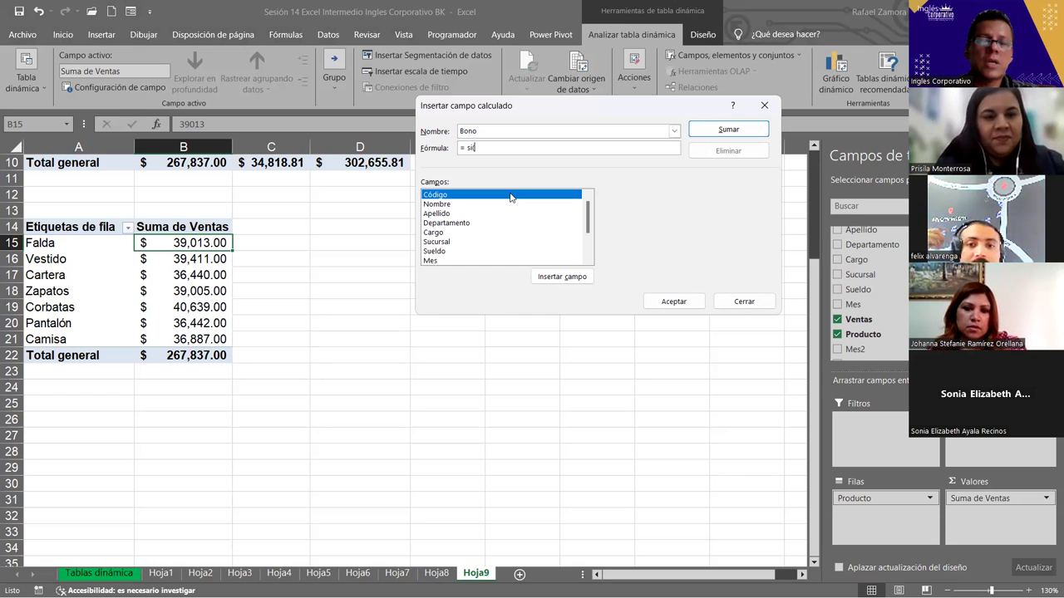
click(448, 252)
scroll(449, 256, down, 2)
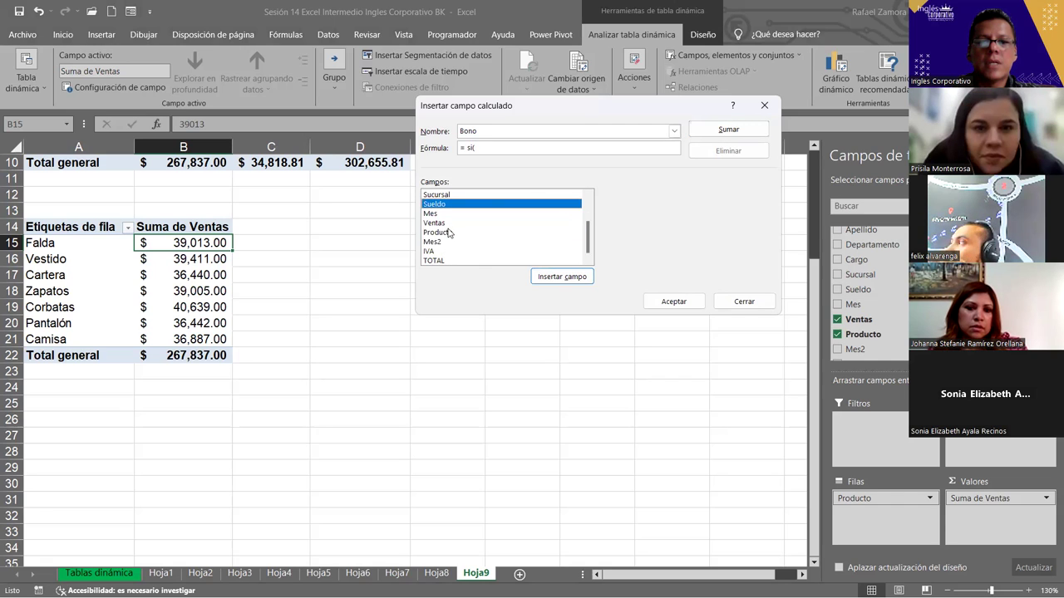
click(449, 223)
click(584, 281)
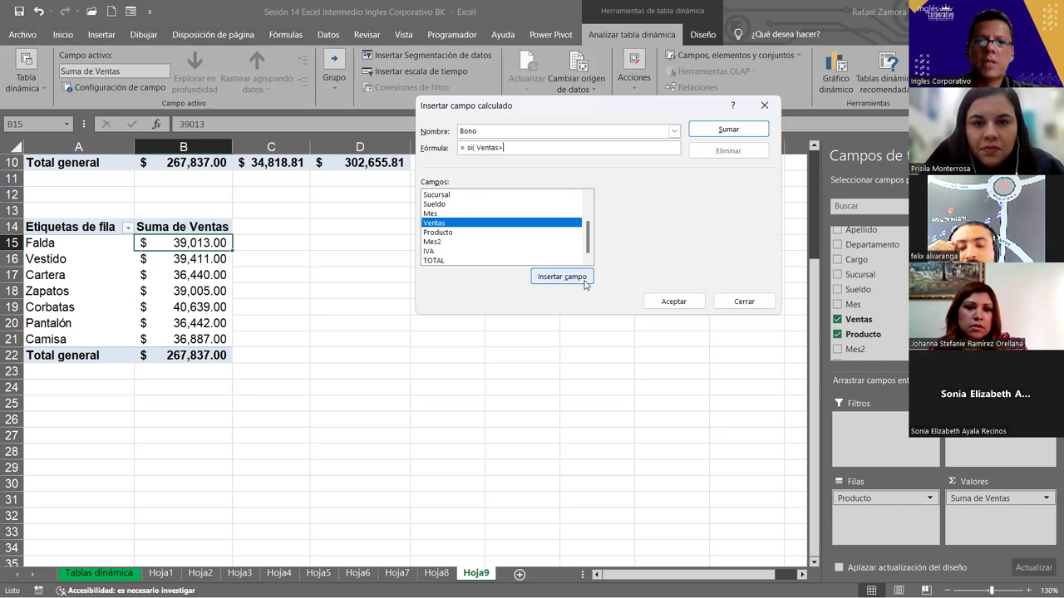
text(36000,)
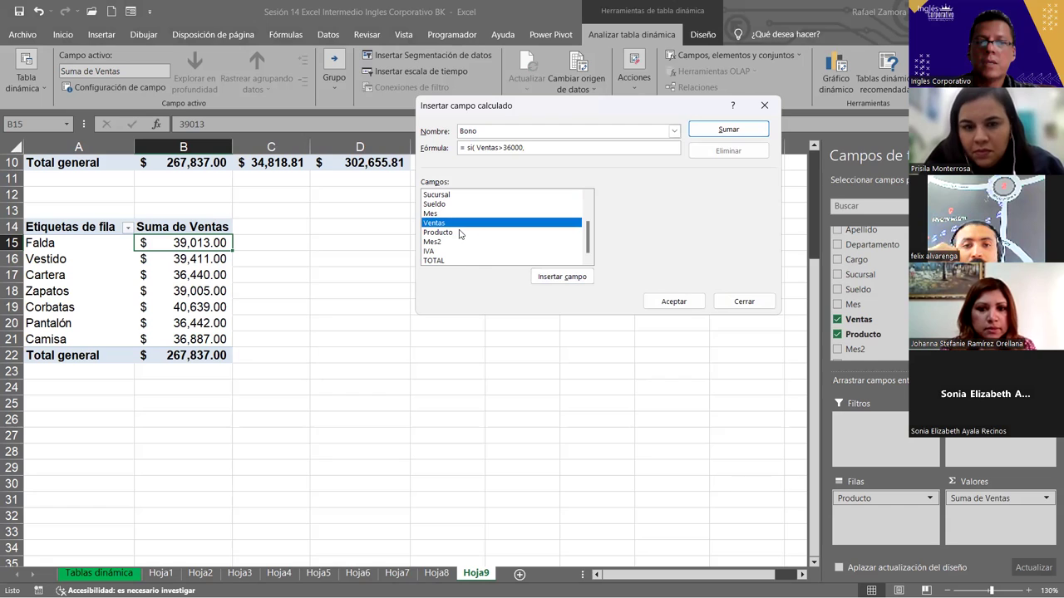
click(577, 280)
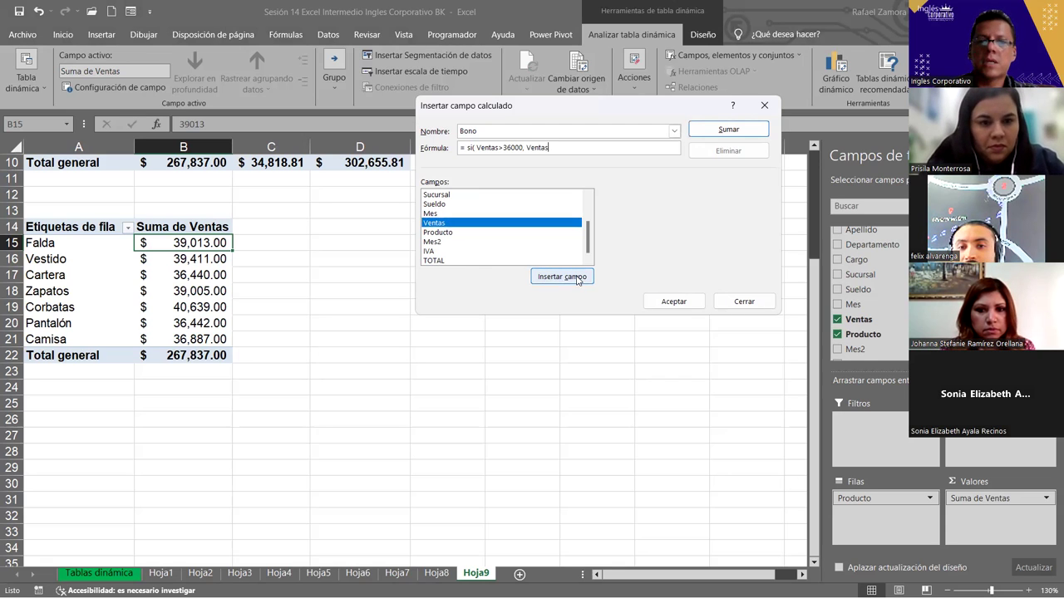
text(*)
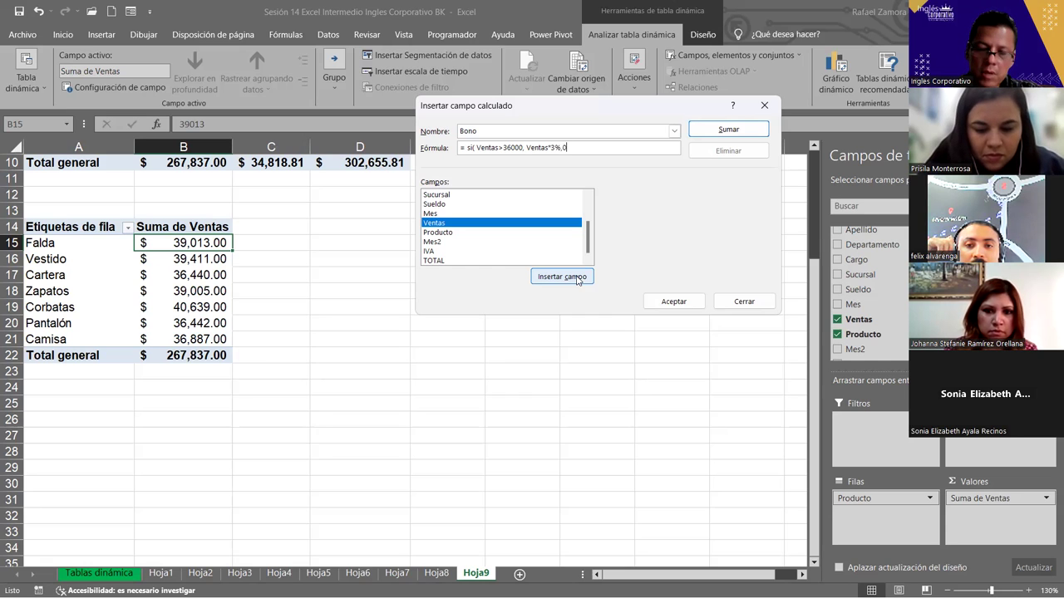
text())
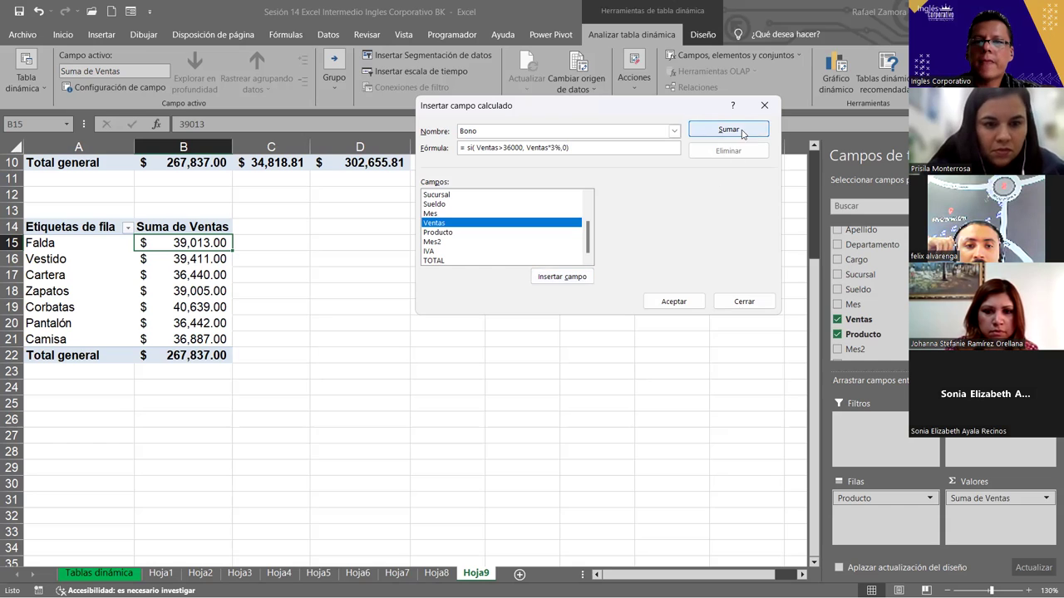
click(742, 133)
click(669, 302)
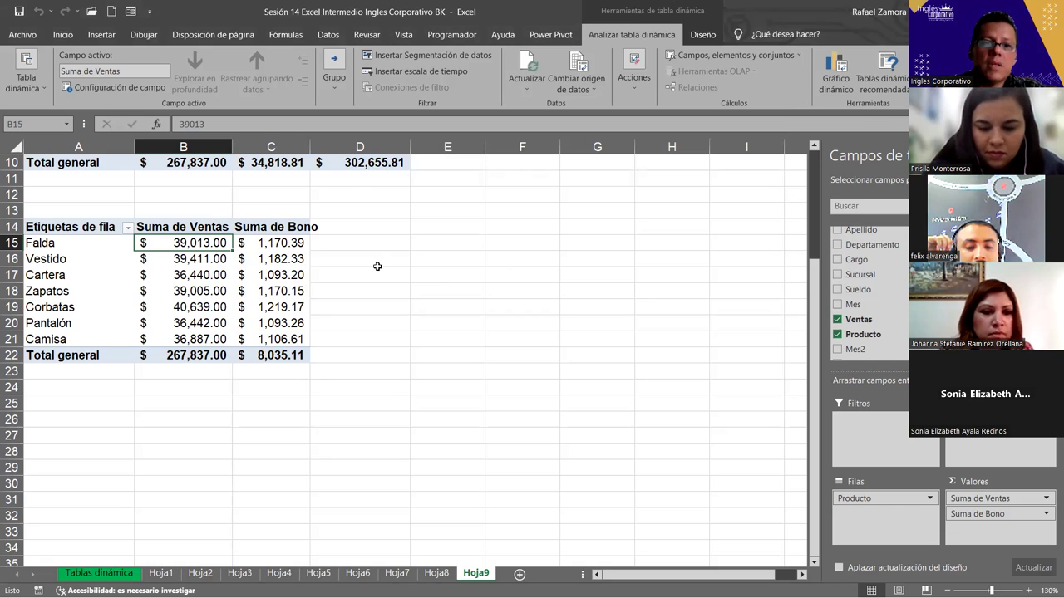
Widen column C so Bono values like Falda's 1,170.39 show fully
drag(311, 148, 329, 147)
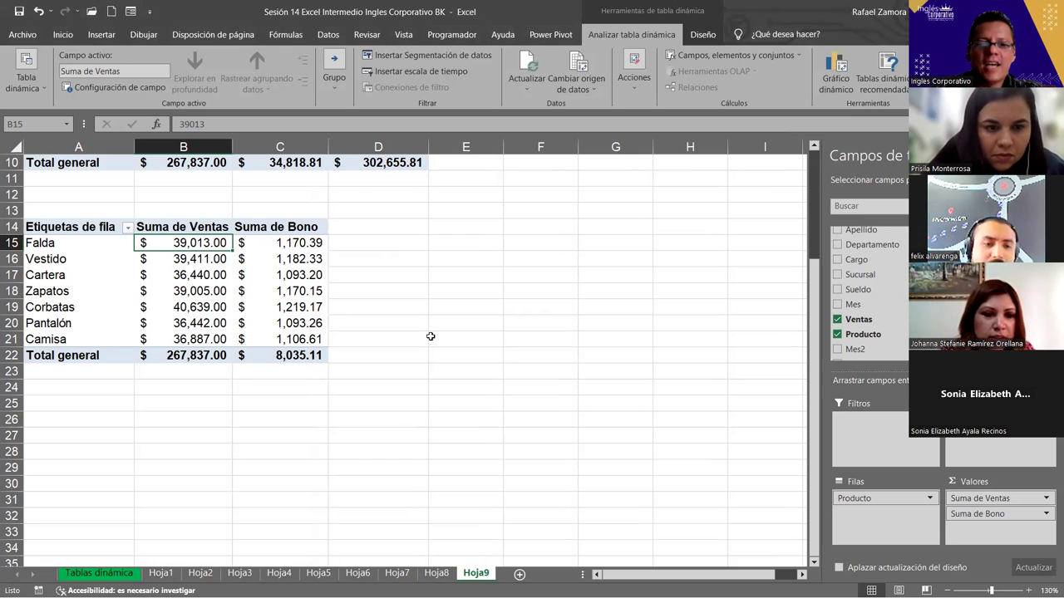
click(283, 249)
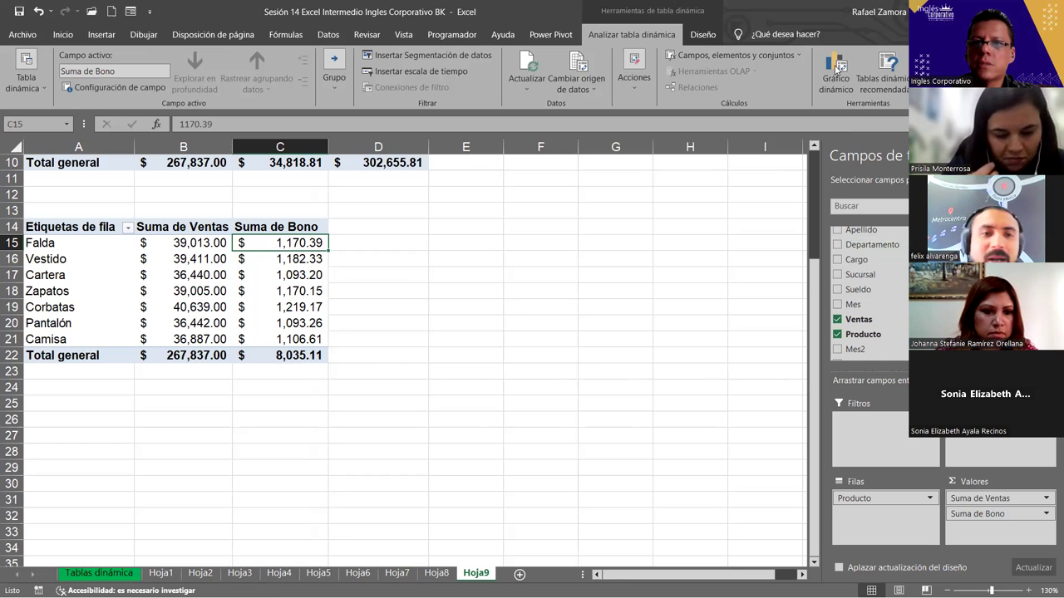
click(190, 258)
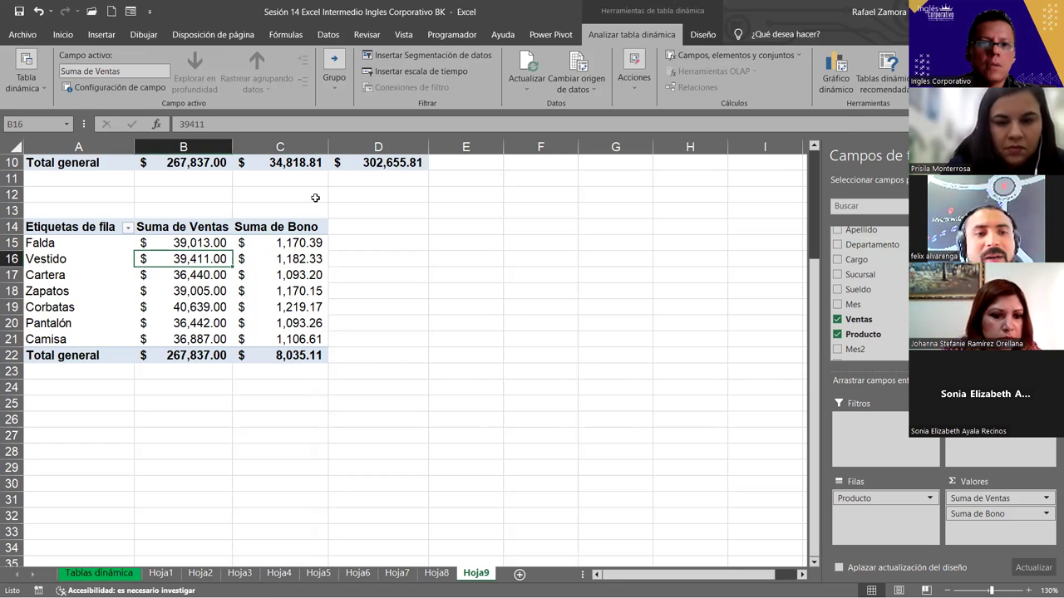
scroll(327, 309, up, 3)
click(282, 241)
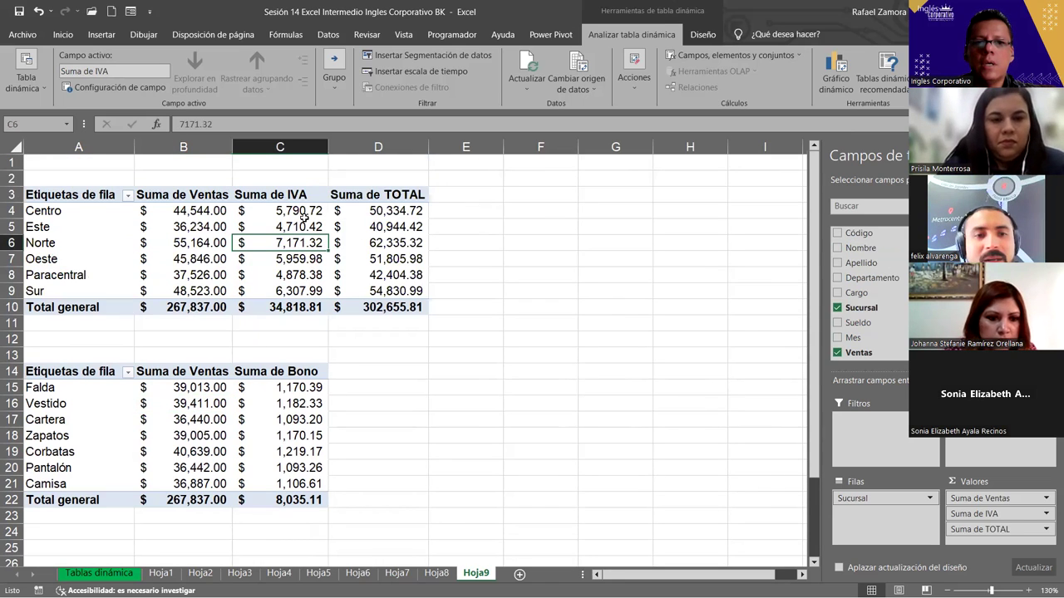
click(304, 214)
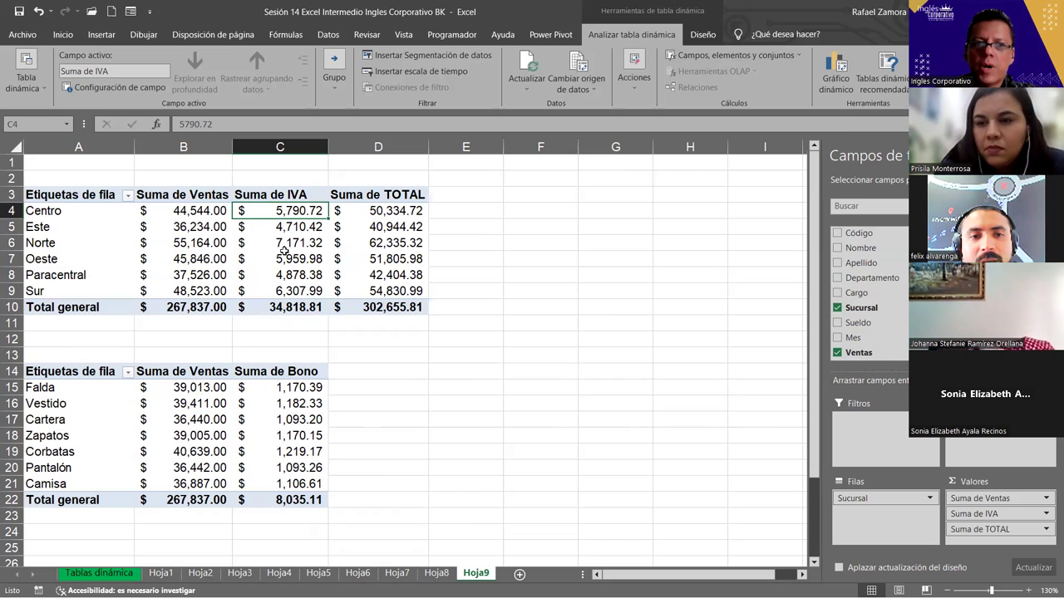
shift+click(285, 285)
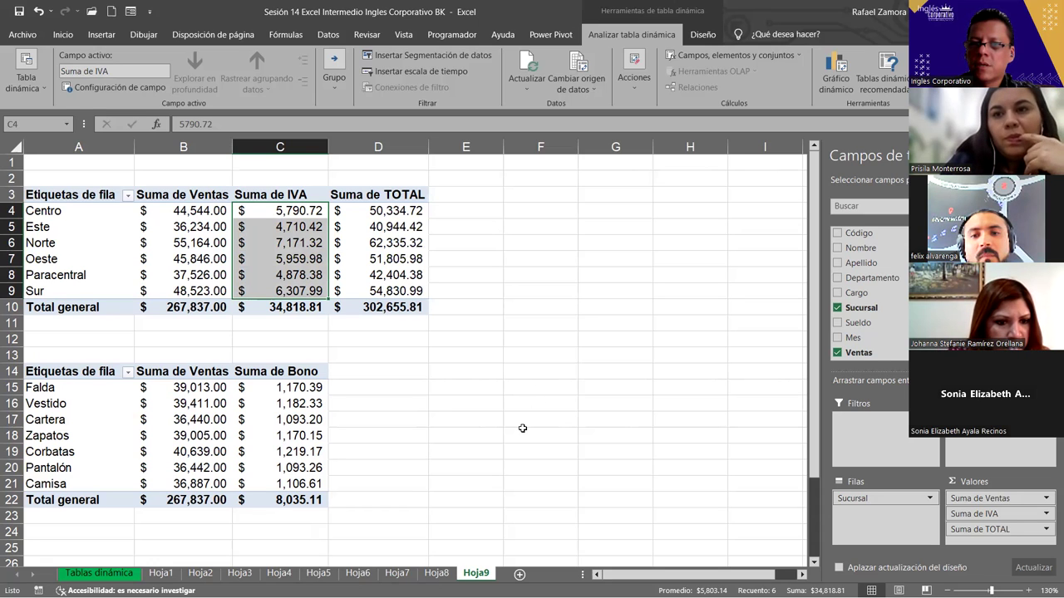
scroll(391, 428, down, 1)
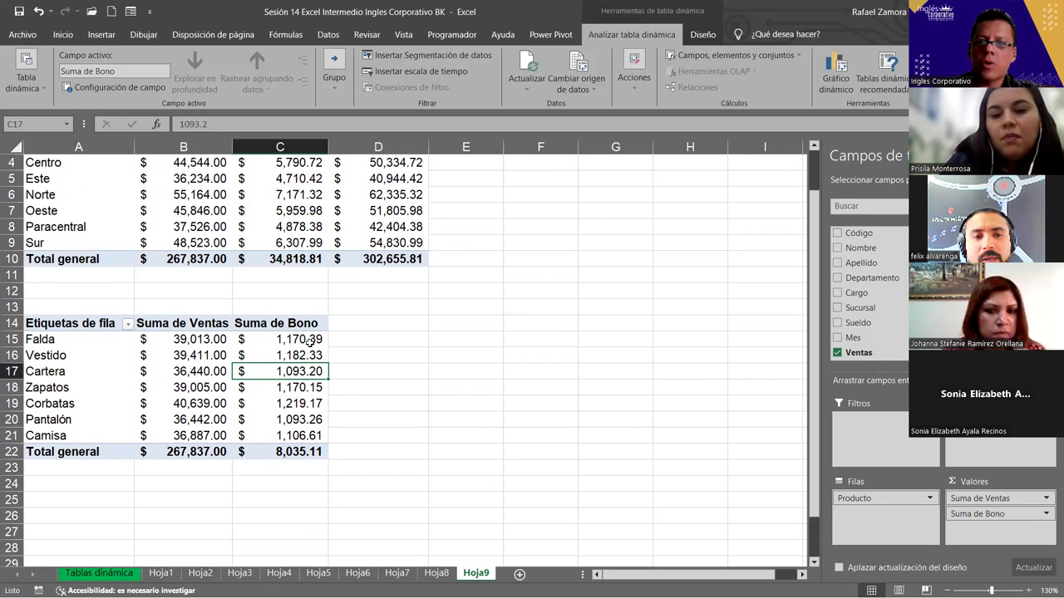
click(308, 341)
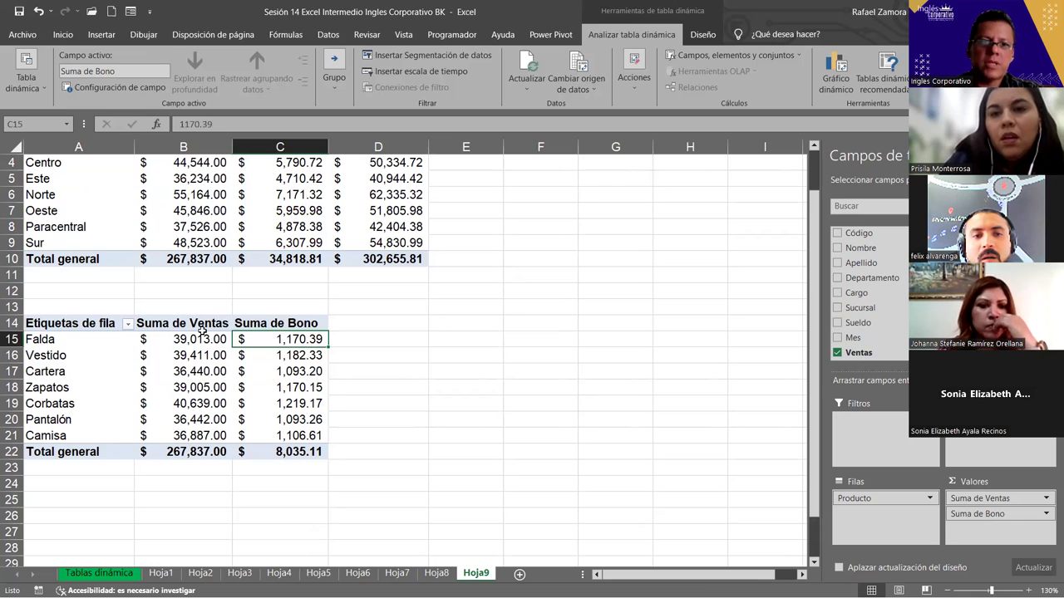
drag(171, 339, 171, 451)
drag(279, 339, 277, 436)
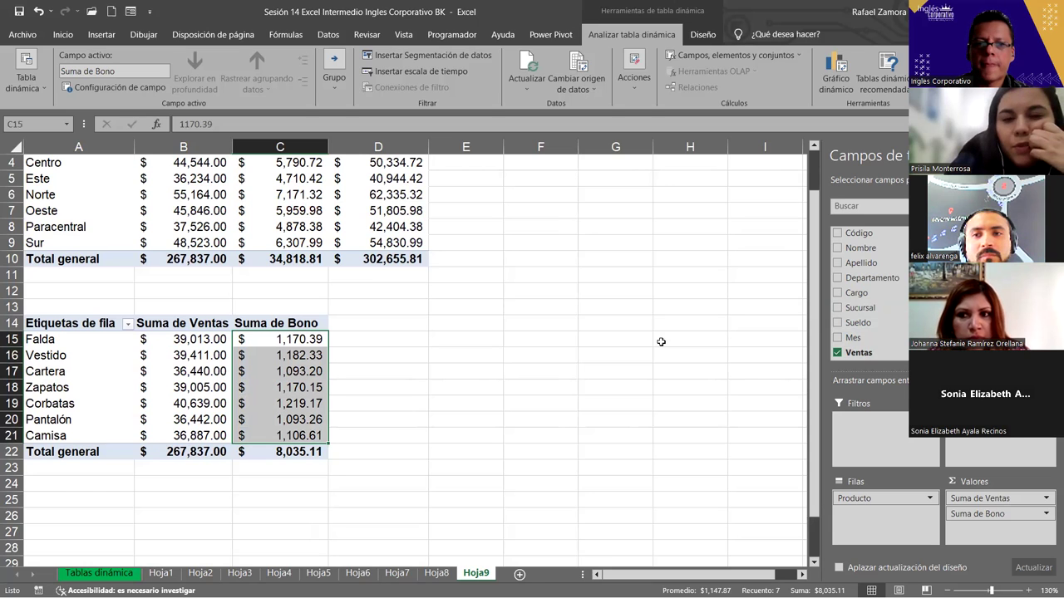
click(271, 337)
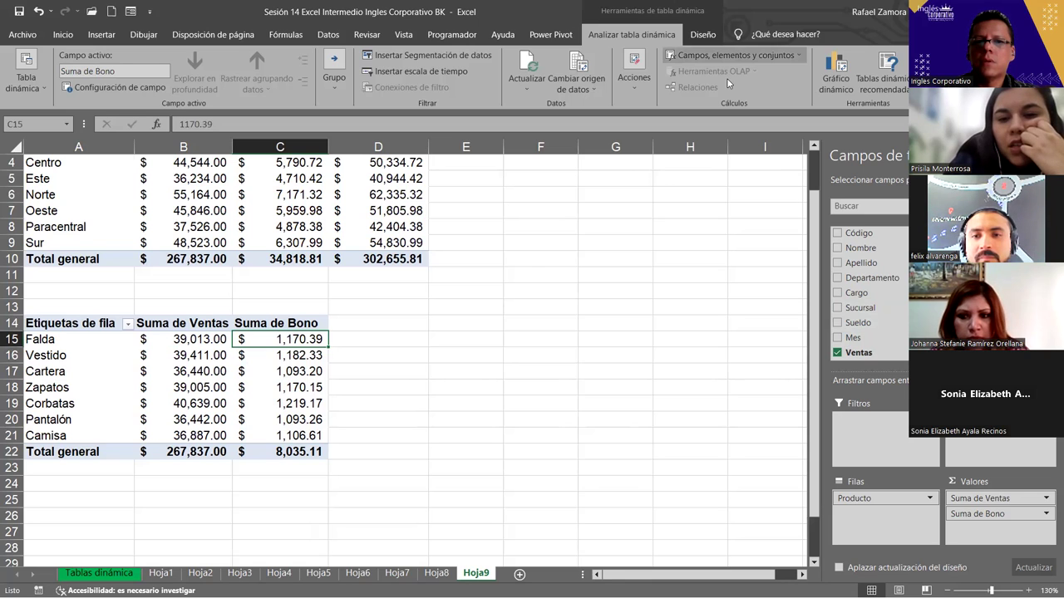
Change the Bono field's threshold from 36000 to 40000: =SI(Ventas>40000,Ventas*3%,0)
click(735, 55)
click(715, 73)
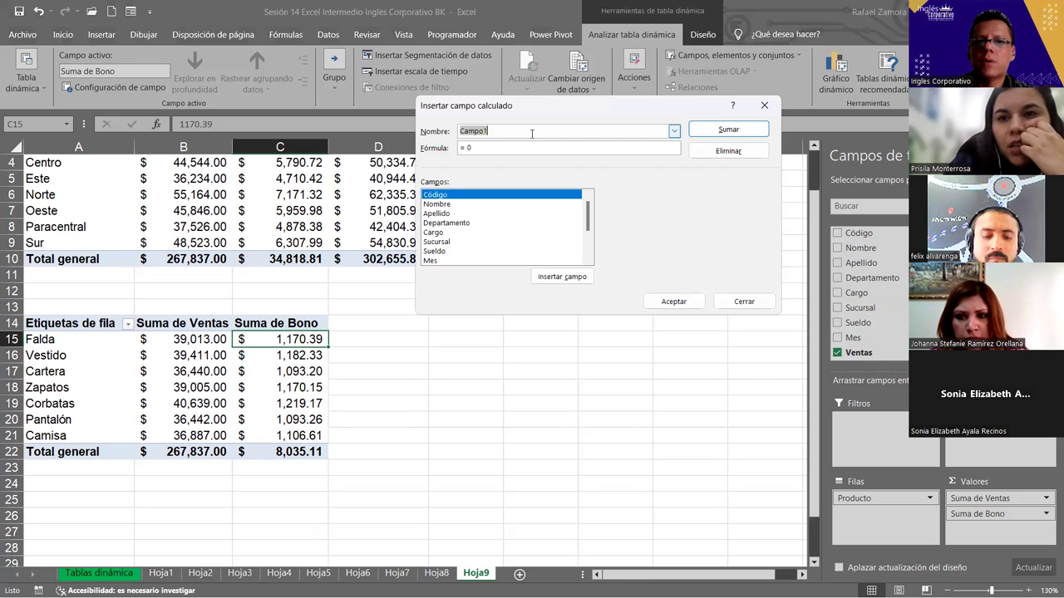
click(674, 131)
click(492, 164)
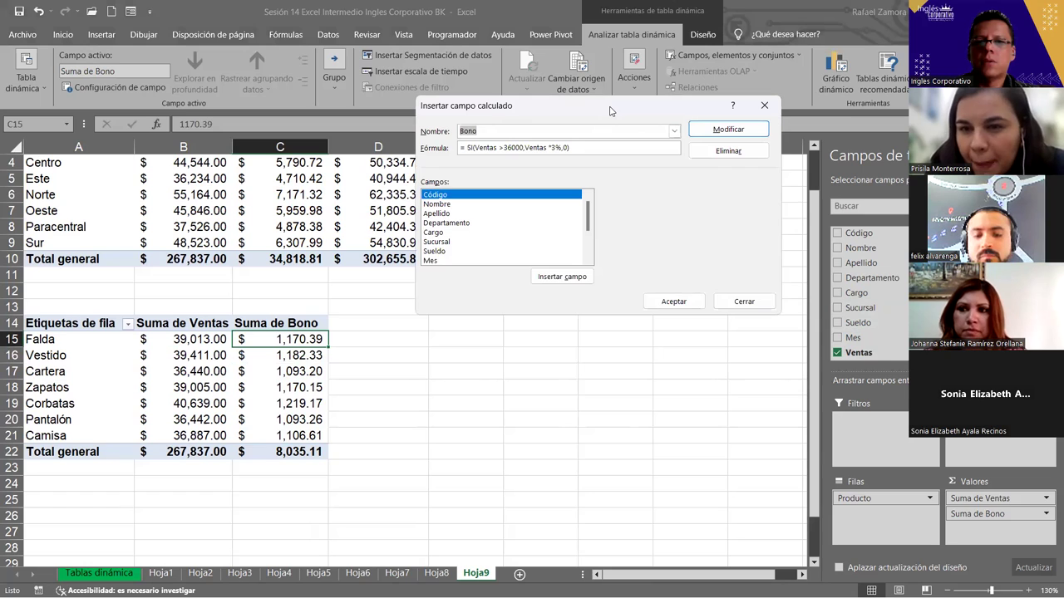
drag(610, 108, 513, 118)
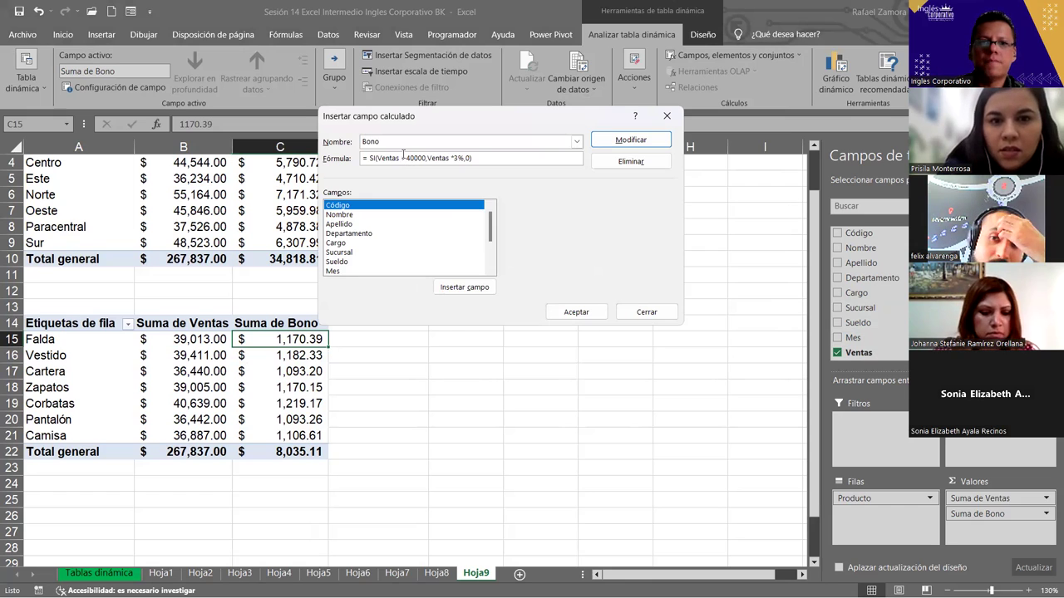
click(623, 146)
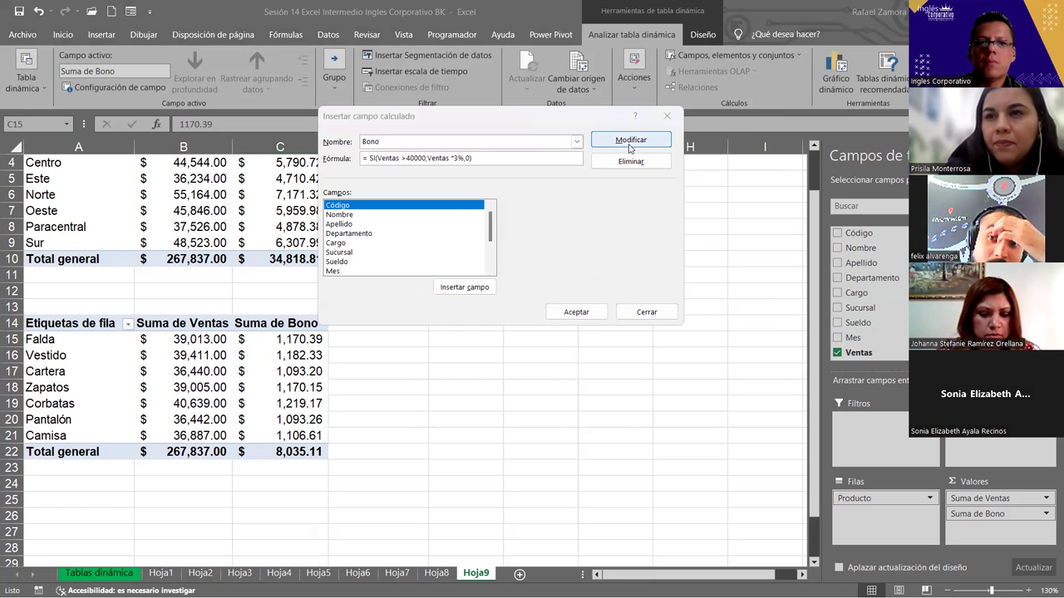
click(576, 313)
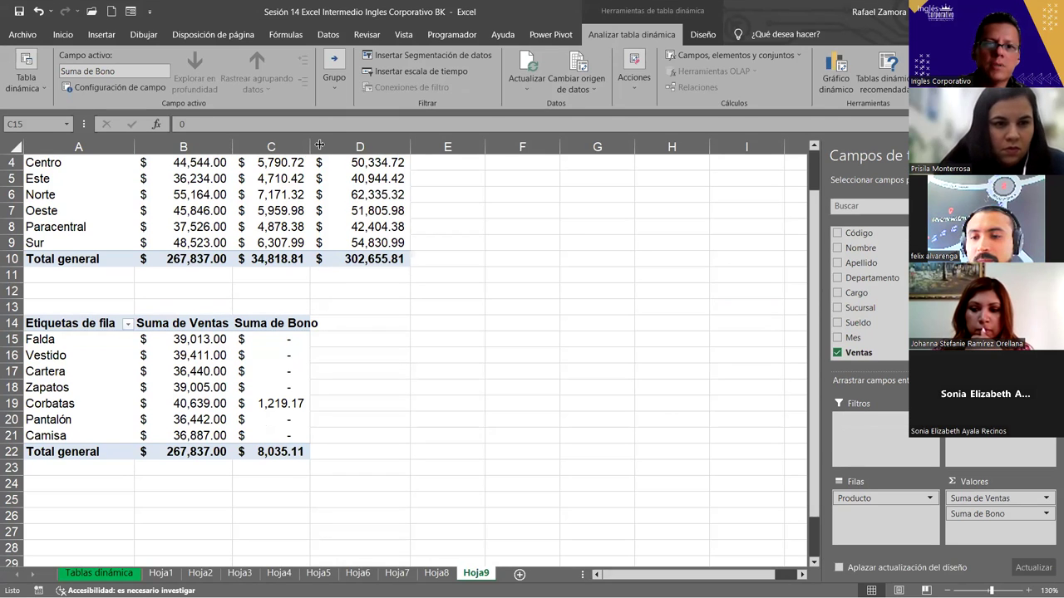
Autofit column C to the recalculated Bono values, with only Corbatas at 1,219.17
double_click(309, 148)
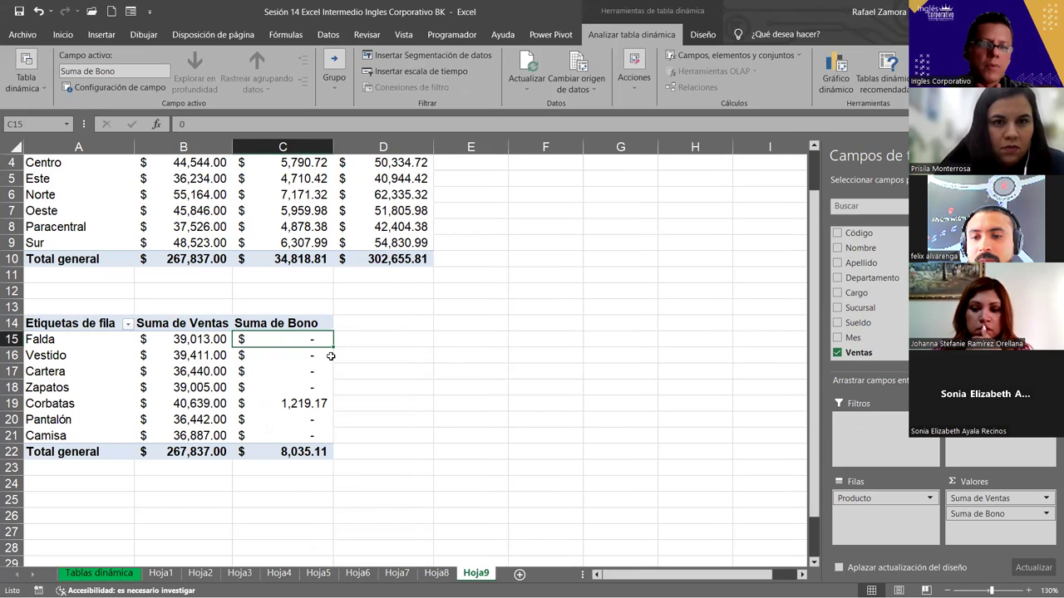
mouse_move(283, 387)
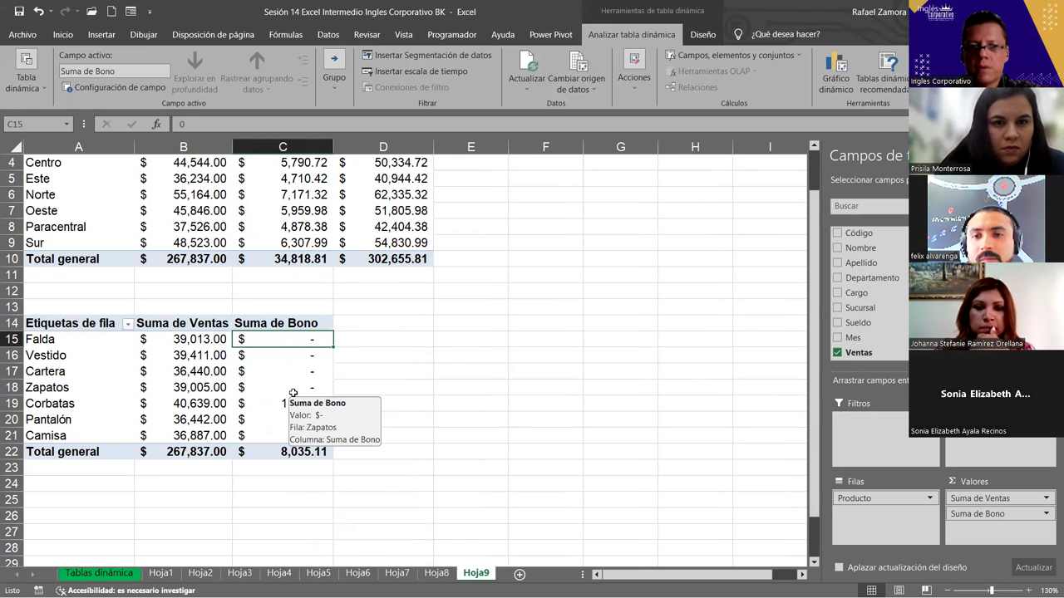
scroll(293, 392, up, 1)
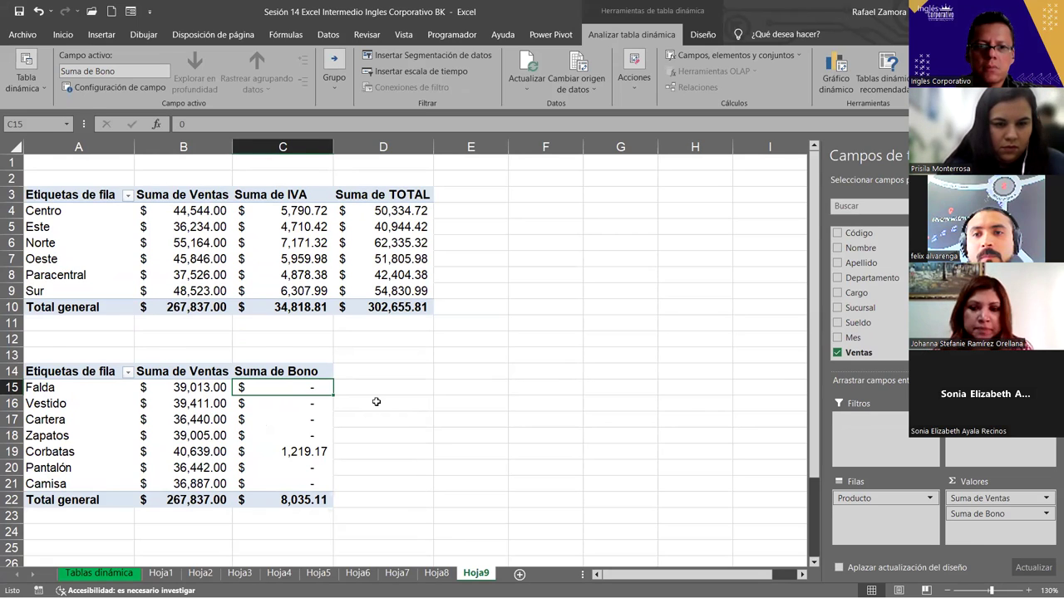
scroll(325, 373, down, 2)
key(Down)
key(Down)
key(Left)
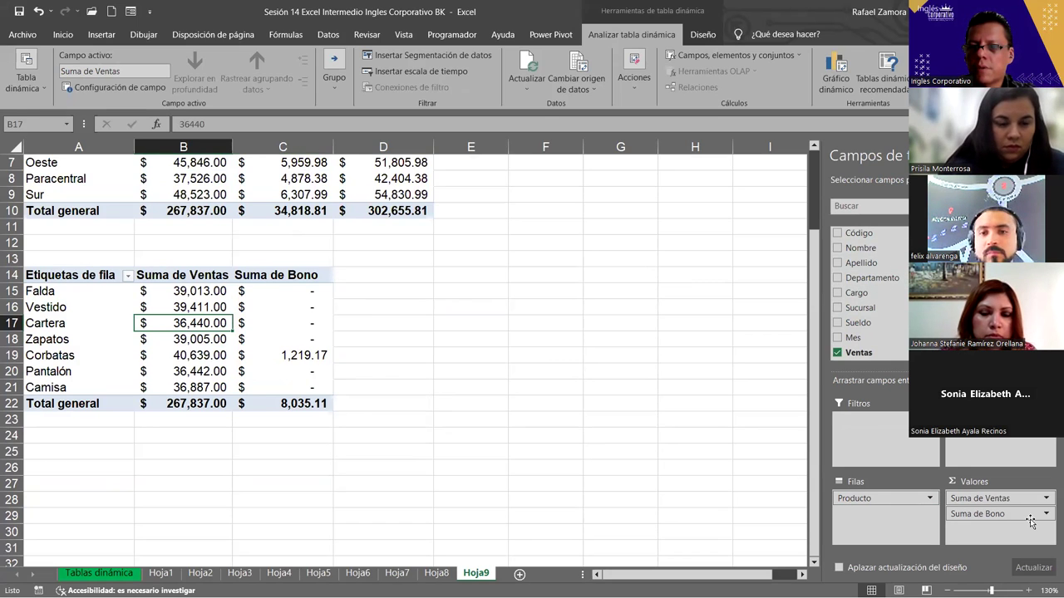
Drop Suma de Bono and lay out Ventas with Producto in rows and Mes across columns
drag(978, 514, 912, 474)
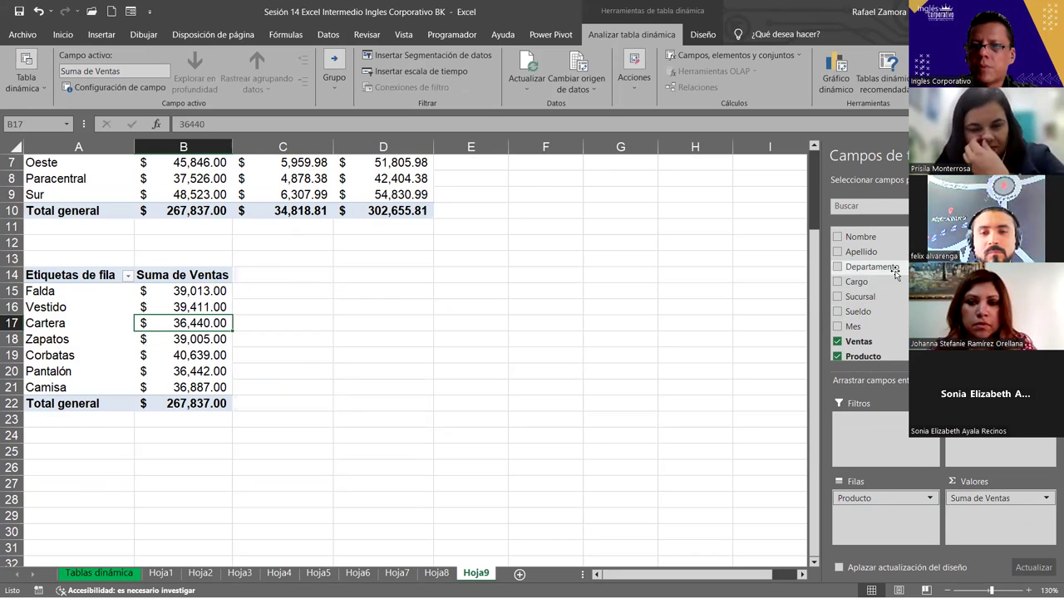
drag(857, 496, 1002, 445)
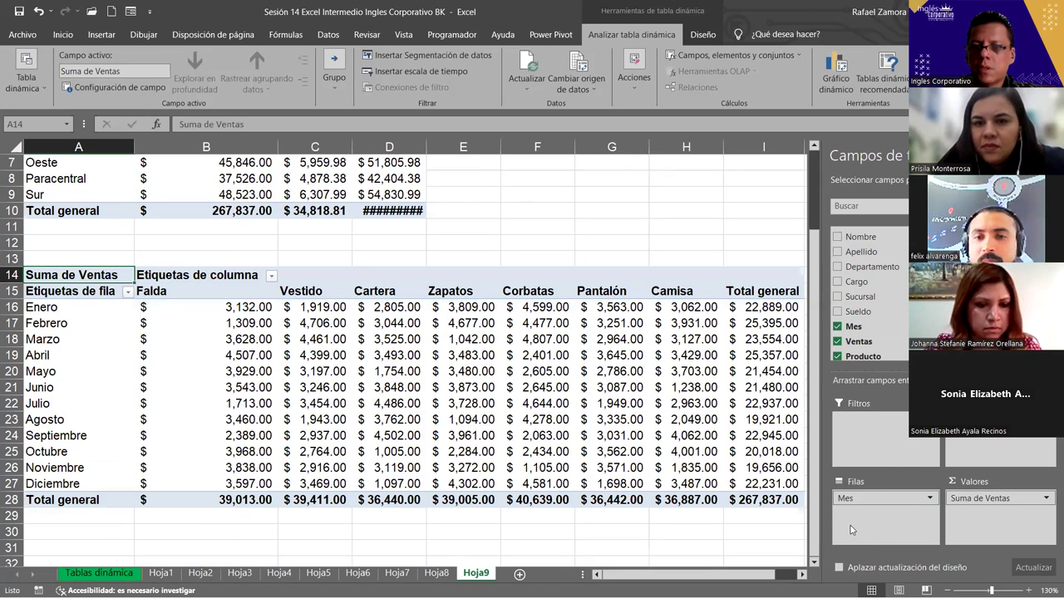
mouse_move(902, 498)
mouse_down()
mouse_move(1002, 457)
mouse_move(900, 535)
mouse_up()
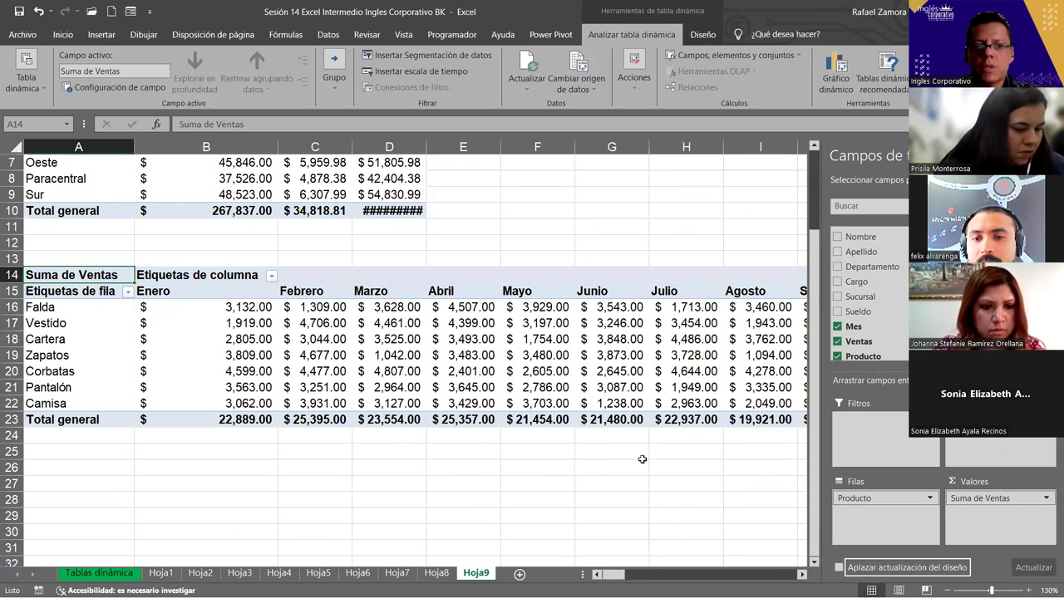
drag(619, 574, 613, 575)
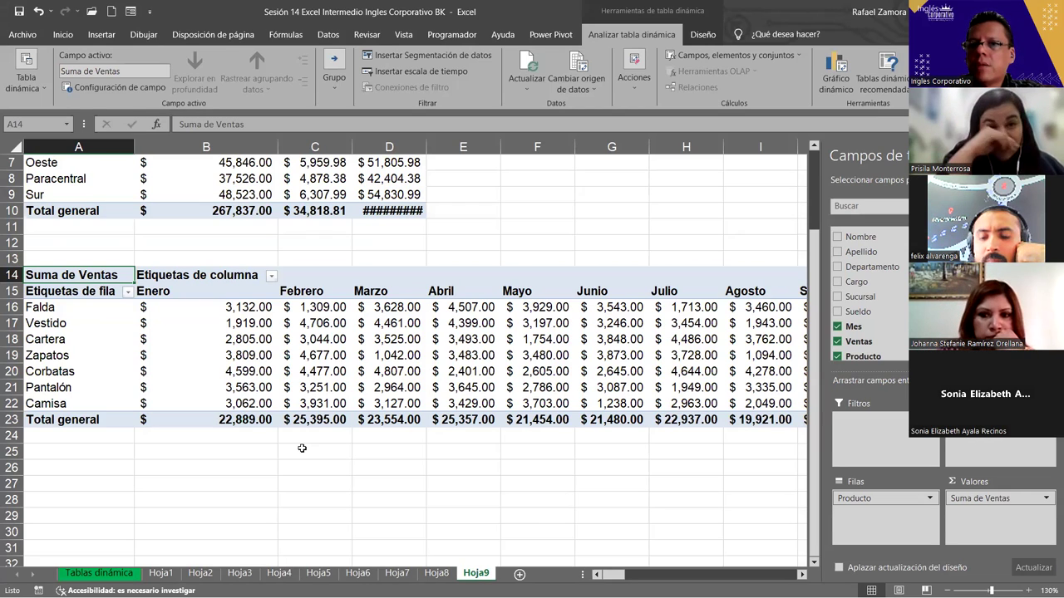
click(440, 339)
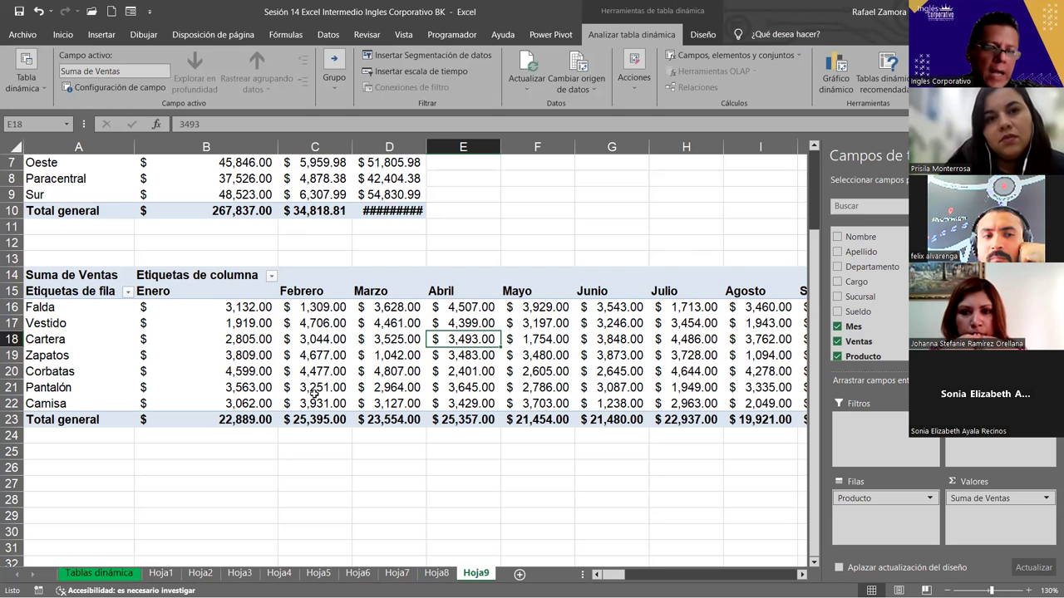
click(99, 574)
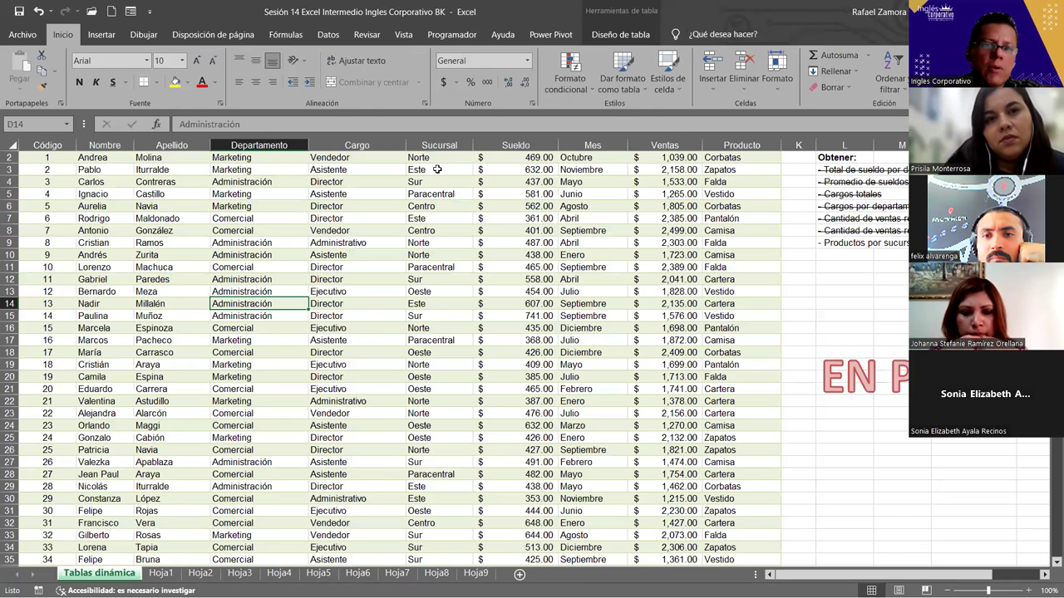
scroll(663, 310, up, 1)
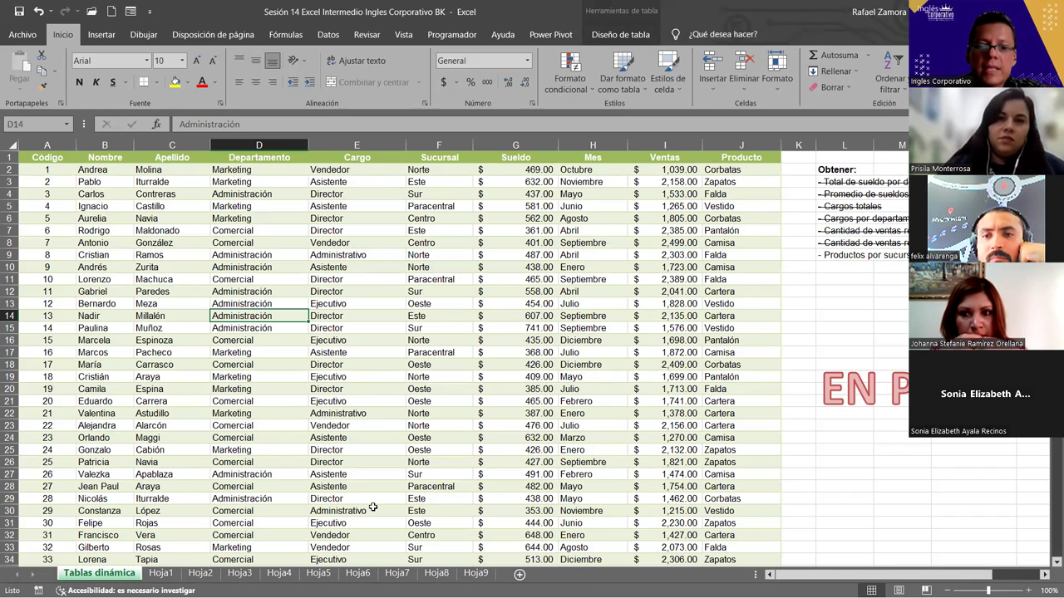
click(476, 574)
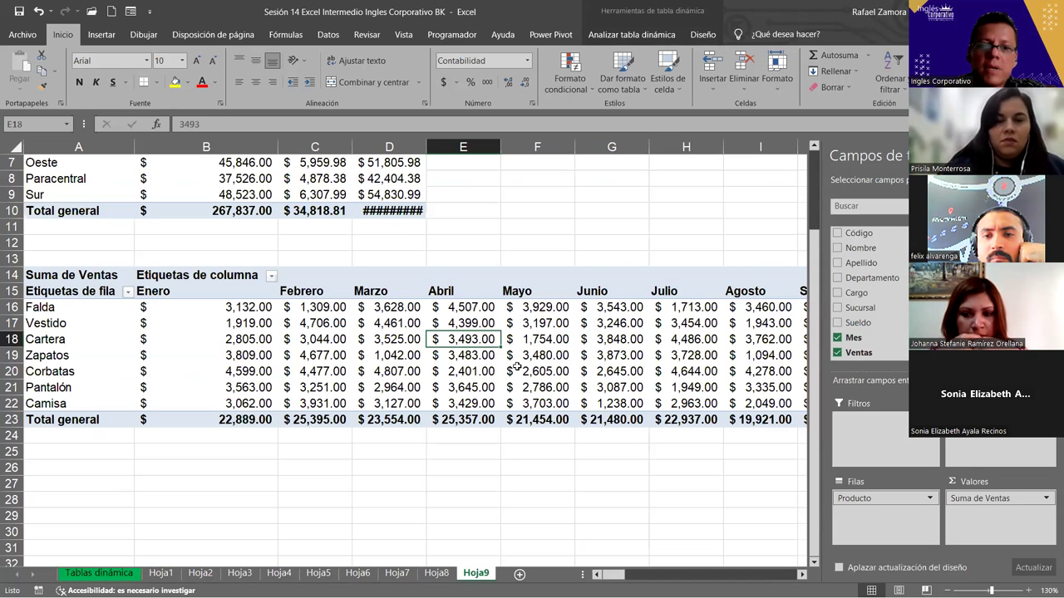